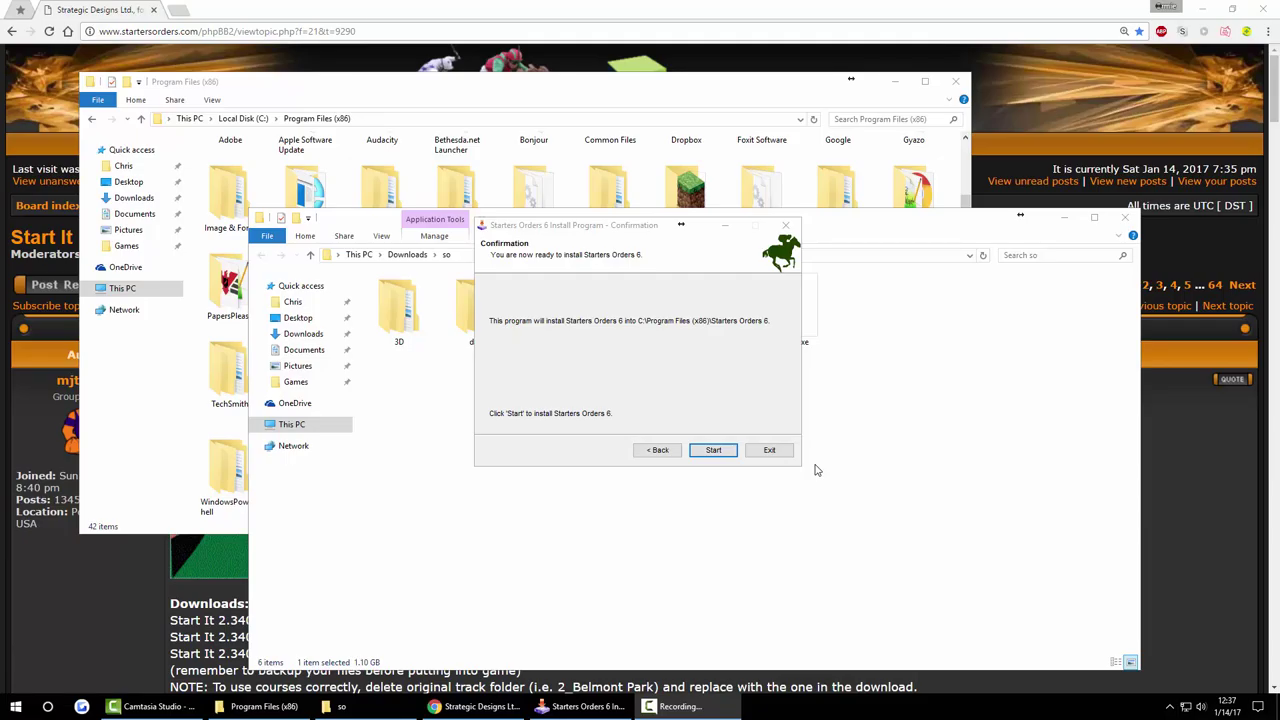
- Bring the so downloads folder forward and inspect an image in the misc subfolder of gfx
left_click(870, 224)
left_click_drag(870, 224, 809, 152)
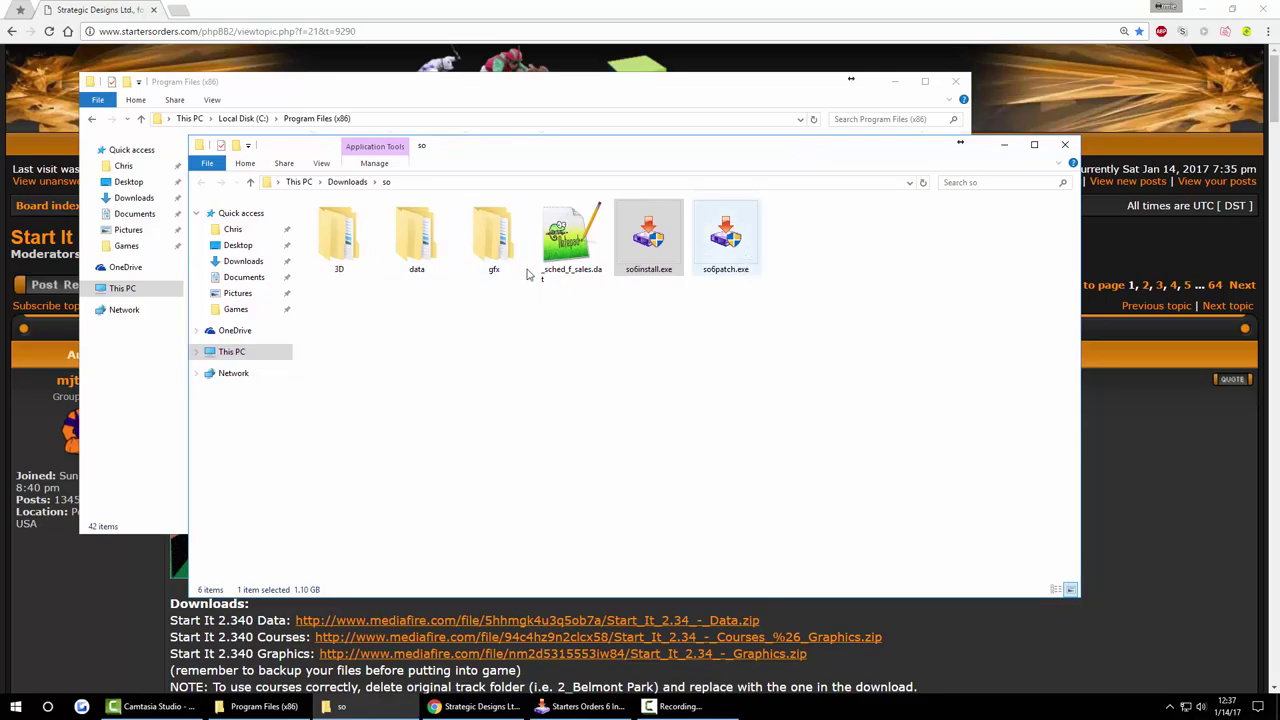
left_click_drag(586, 304, 321, 237)
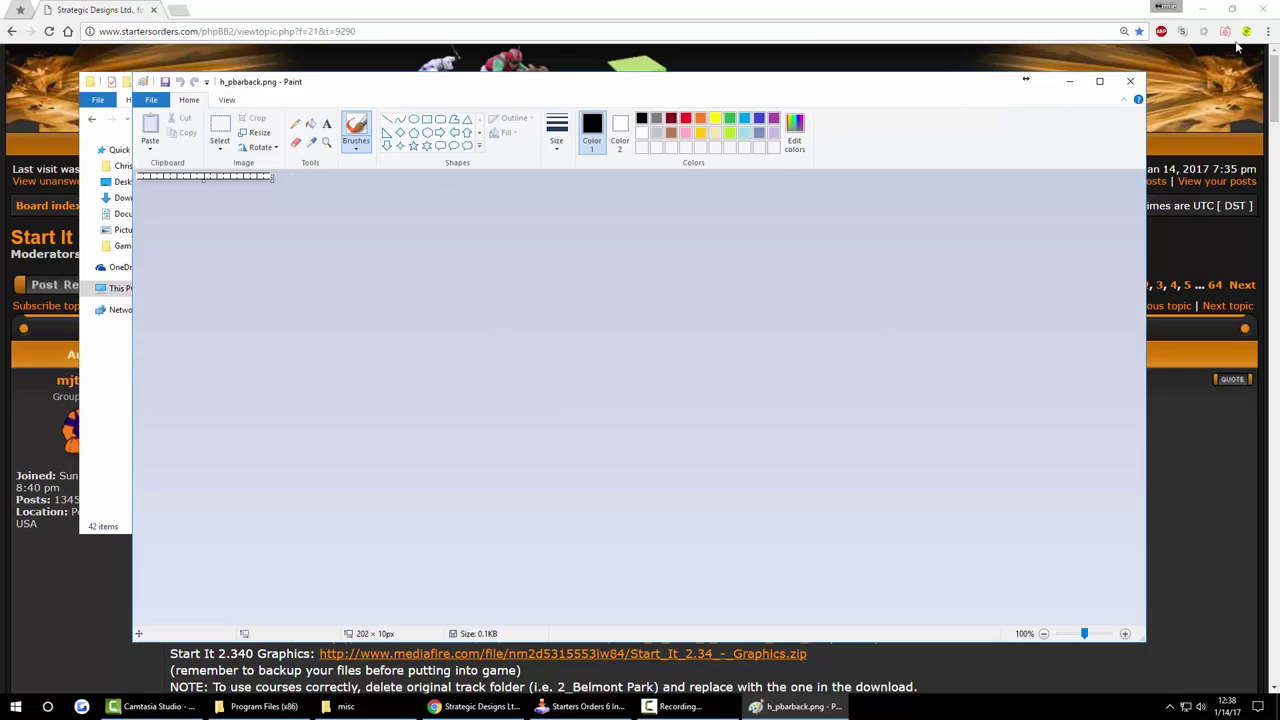
left_click(1130, 81)
key("BackSpace")
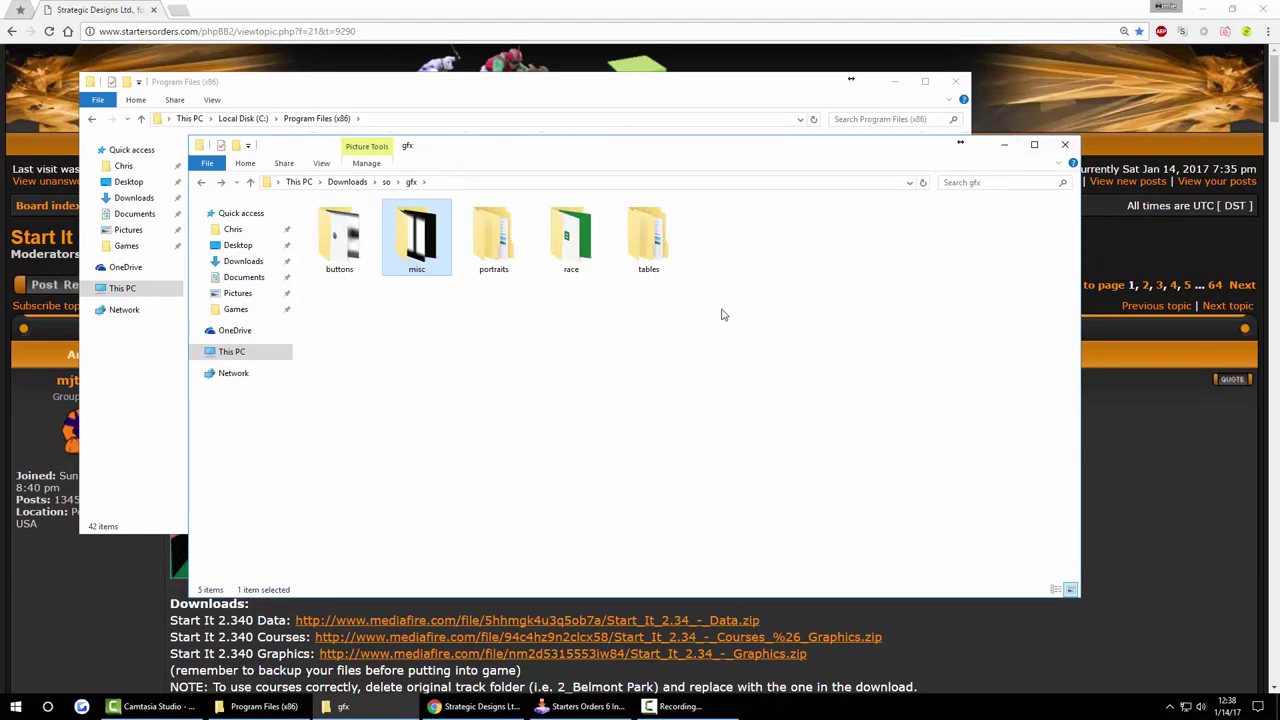
- Examine the horses and 3 subfolders in the gfx portraits folder, and return to the six items in the so folder
double_click(493, 238)
left_click(420, 322)
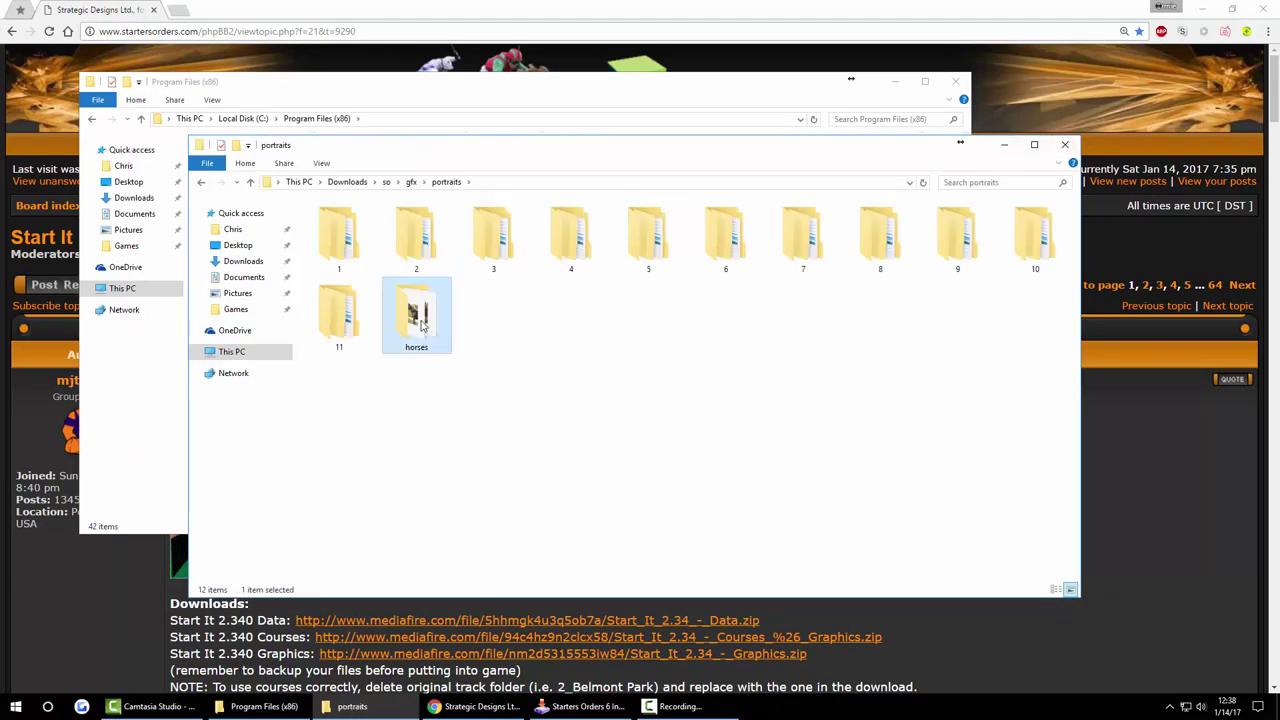
double_click(420, 322)
key("BackSpace")
double_click(470, 263)
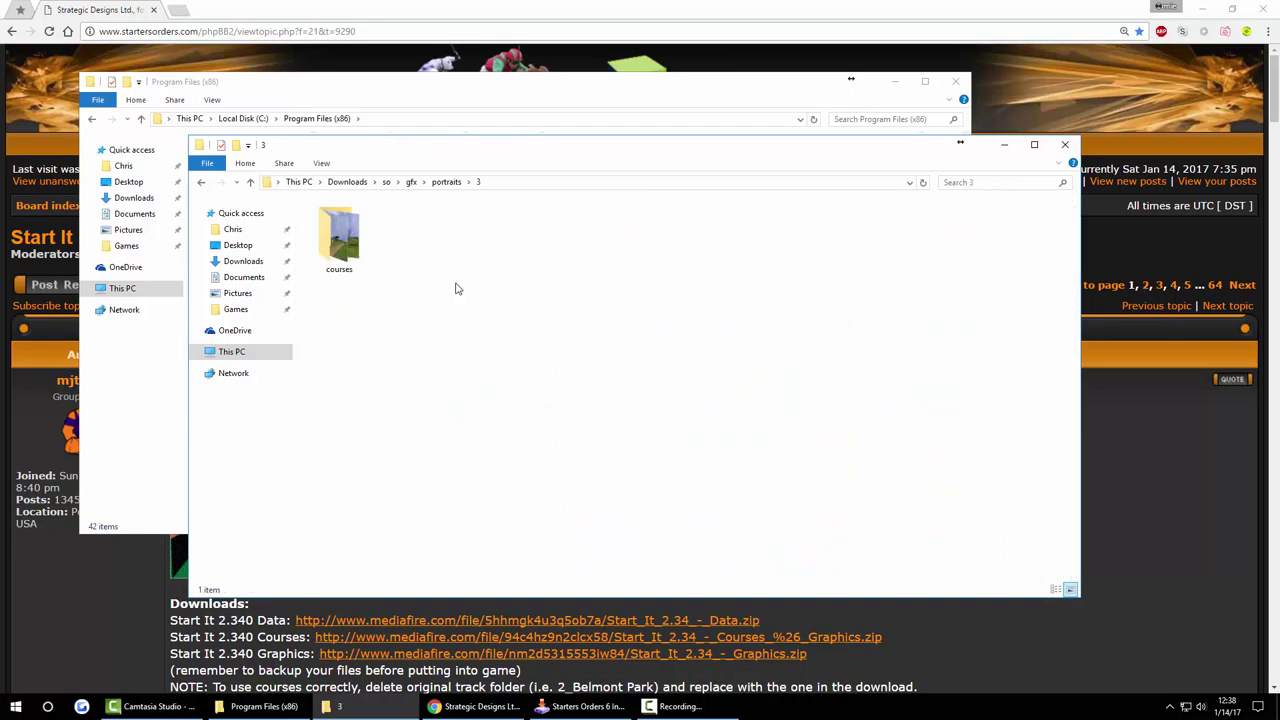
key("BackSpace")
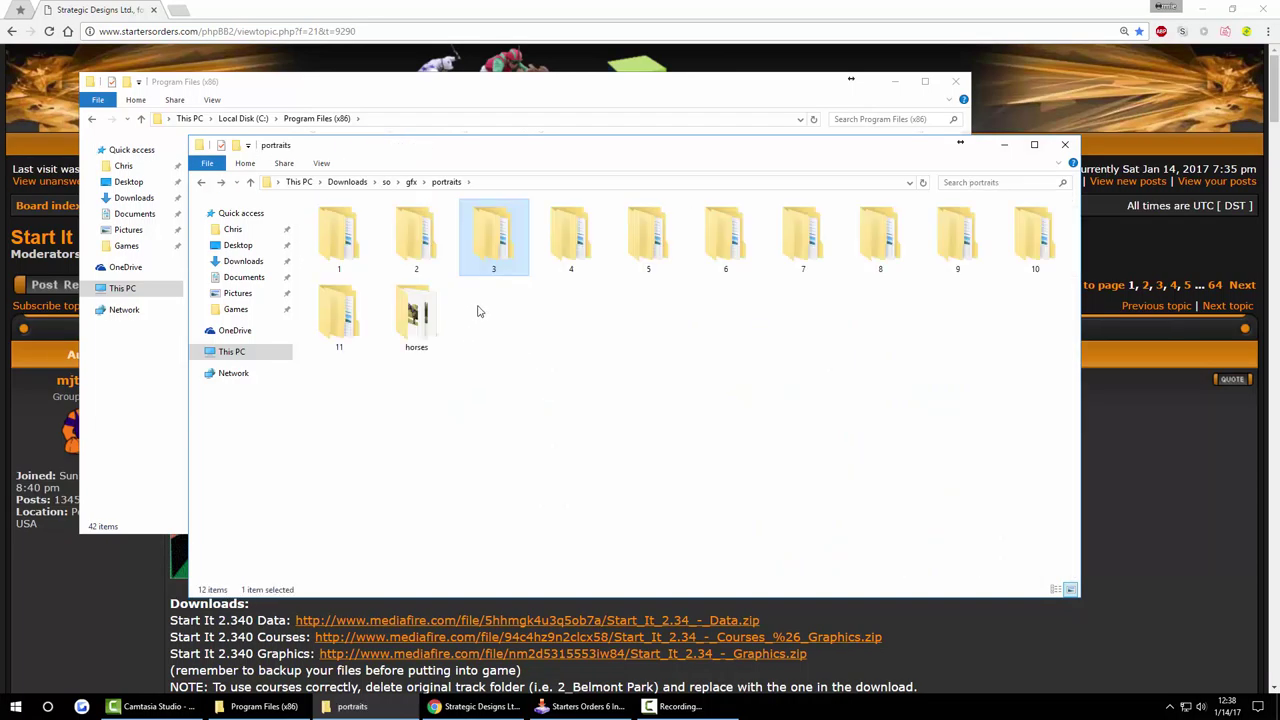
key("BackSpace")
key("BackSpace")
left_click_drag(353, 312, 778, 252)
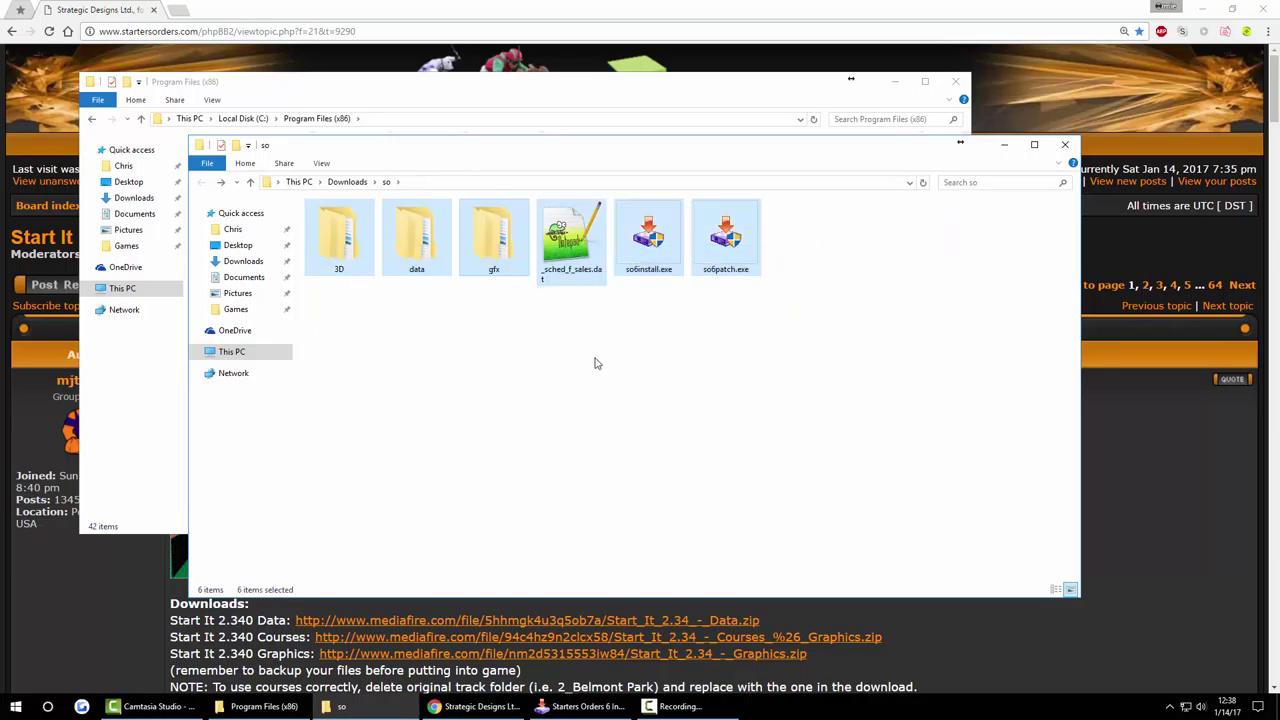
left_click(390, 183)
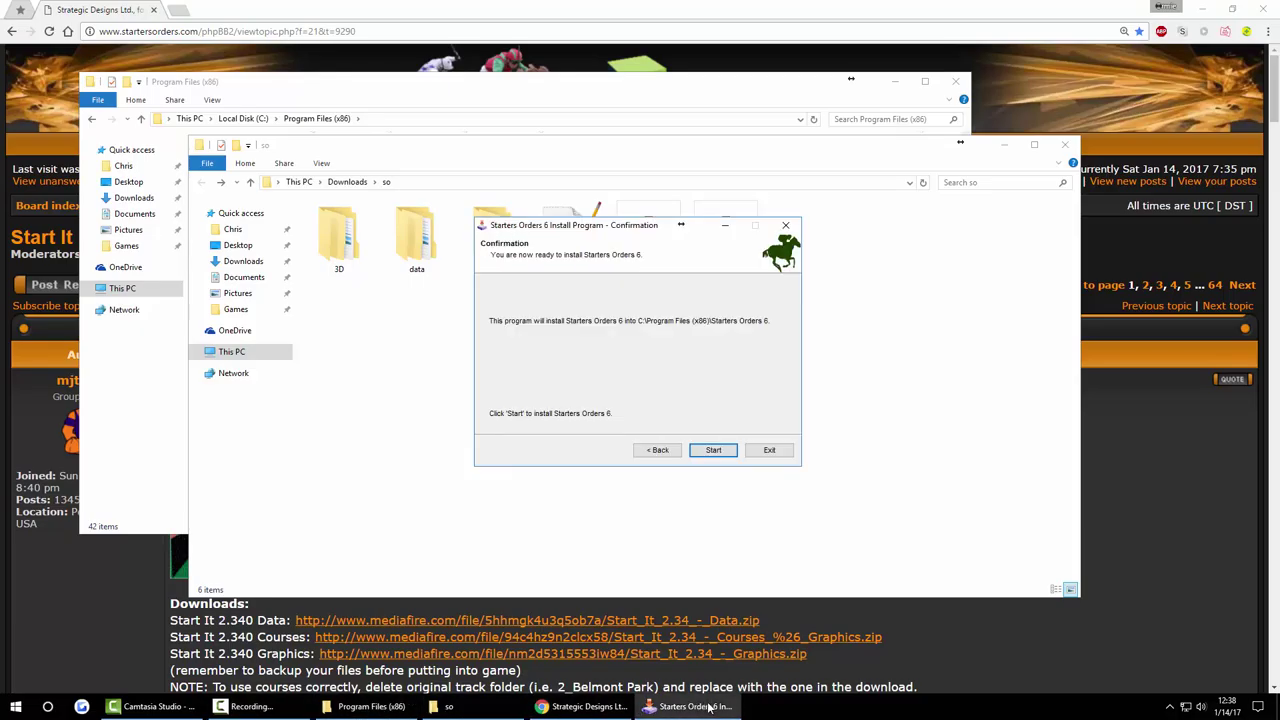
left_click_drag(628, 228, 748, 238)
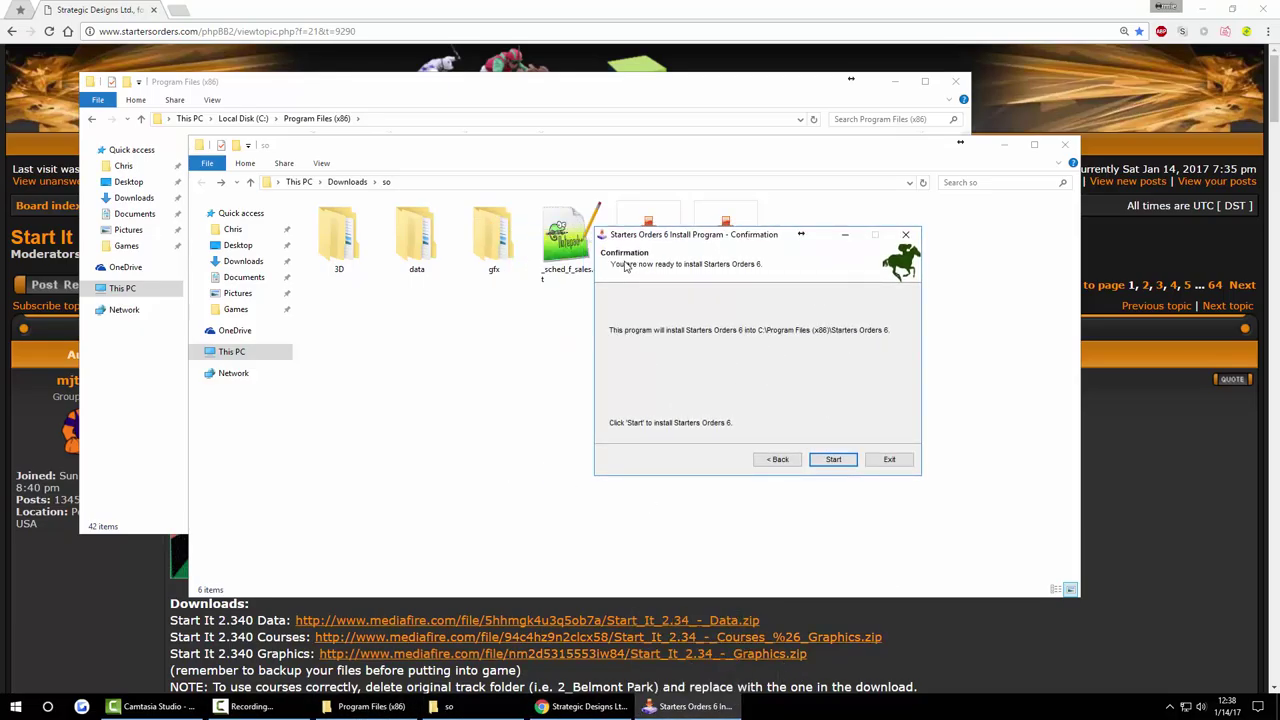
left_click(834, 462)
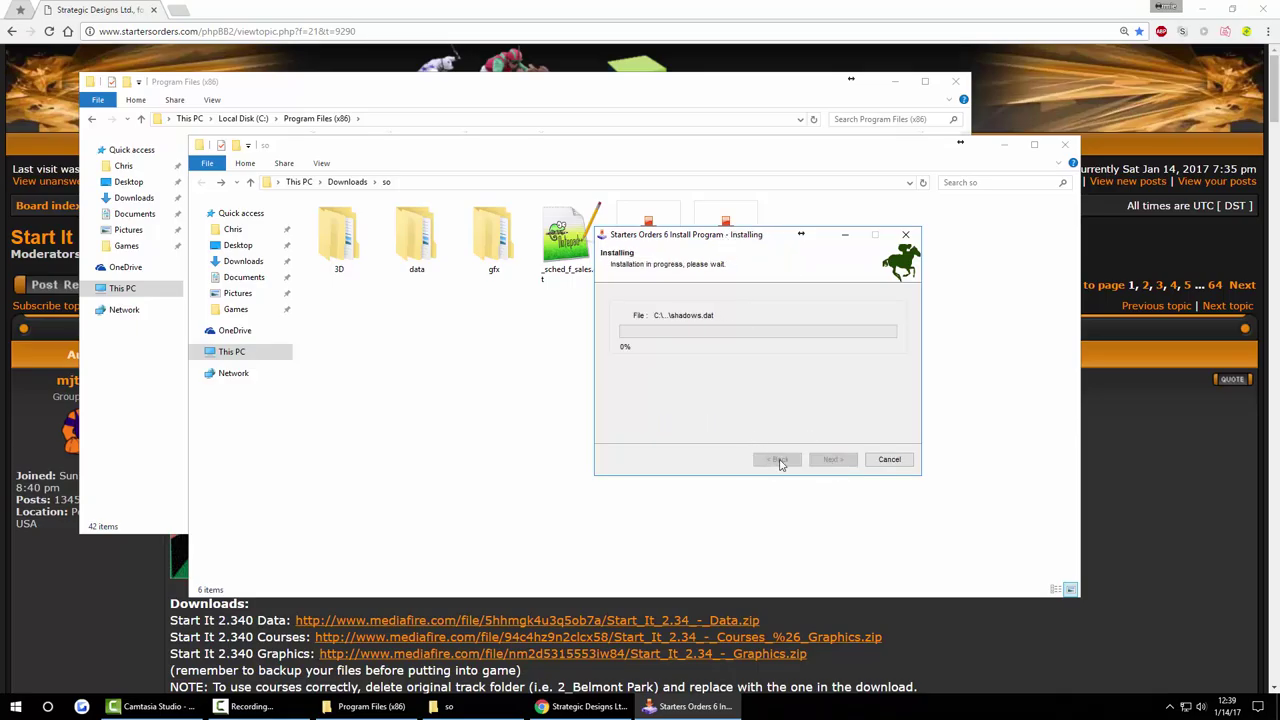
left_click(890, 461)
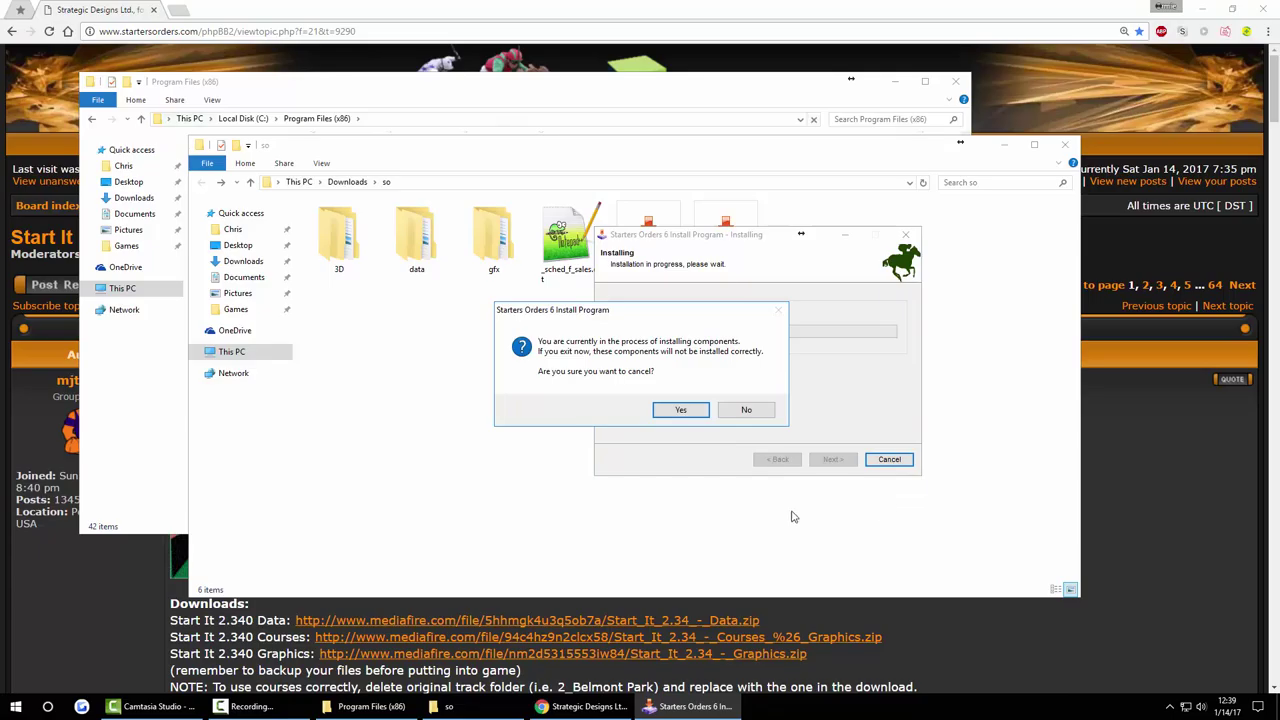
left_click(695, 412)
left_click(731, 416)
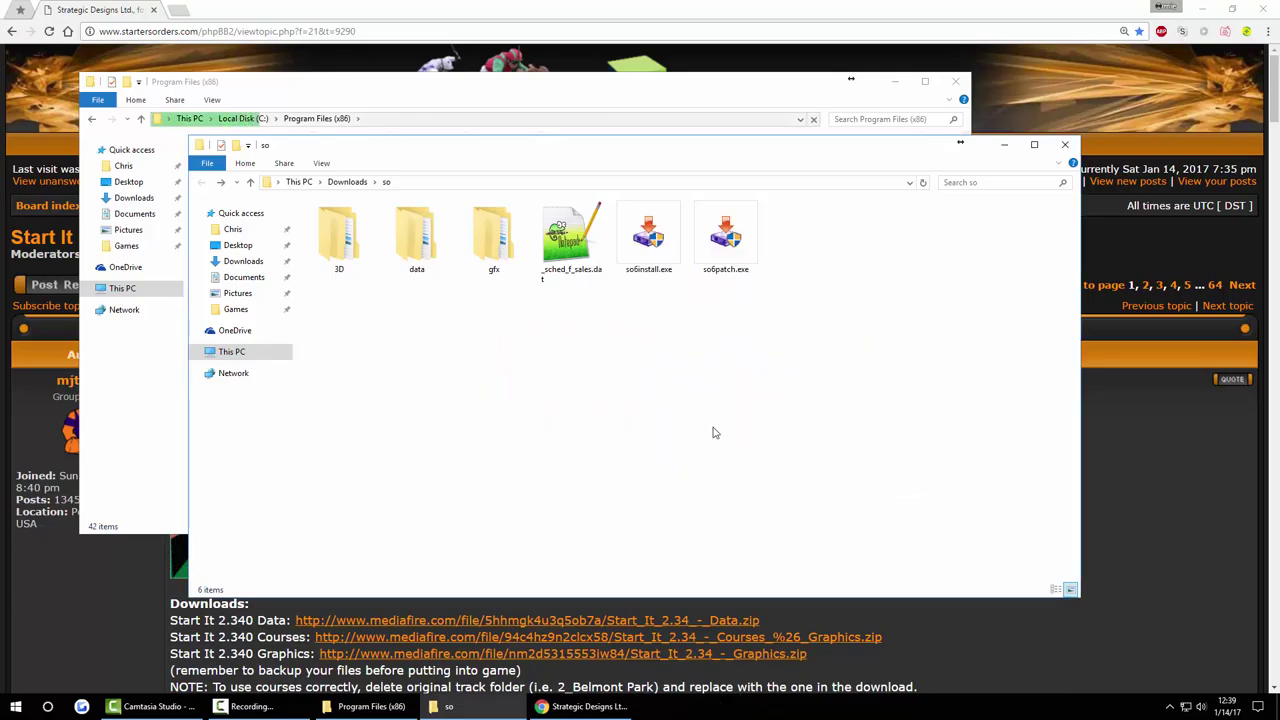
- Run so6install.exe and set the installation directory to C:\Program Files (x86)\SO6
double_click(660, 255)
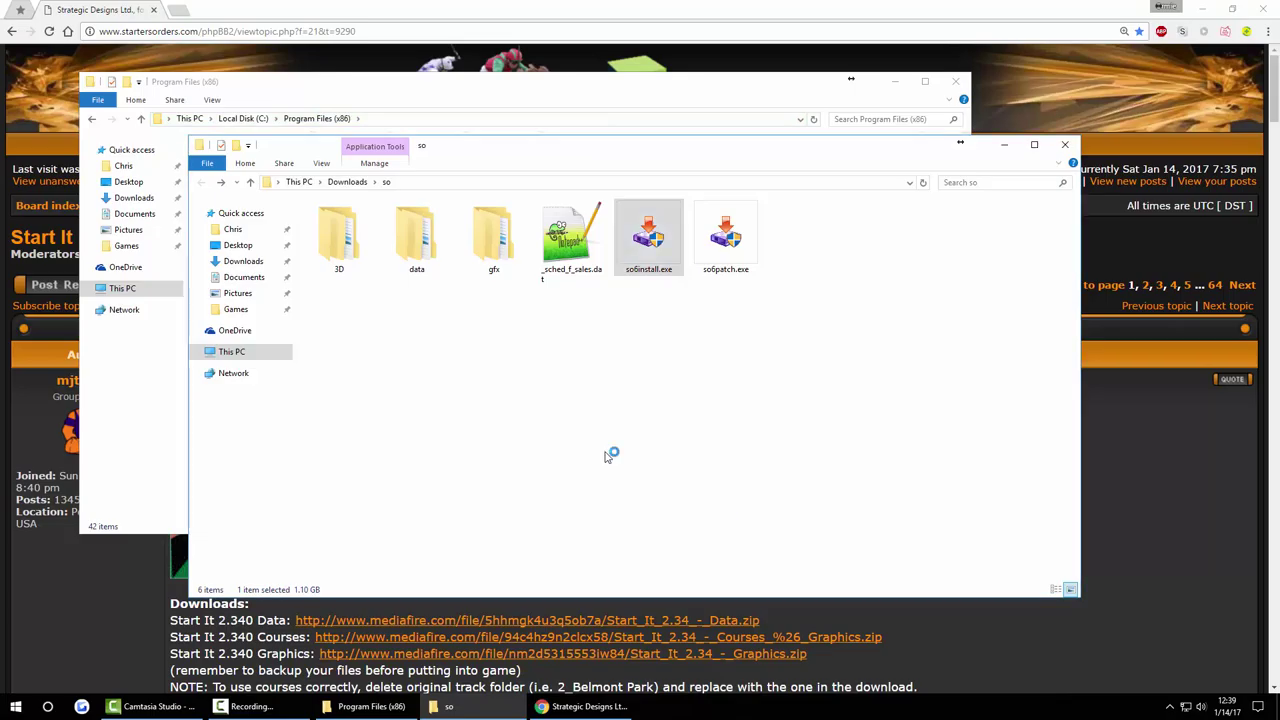
left_click(719, 451)
left_click(720, 452)
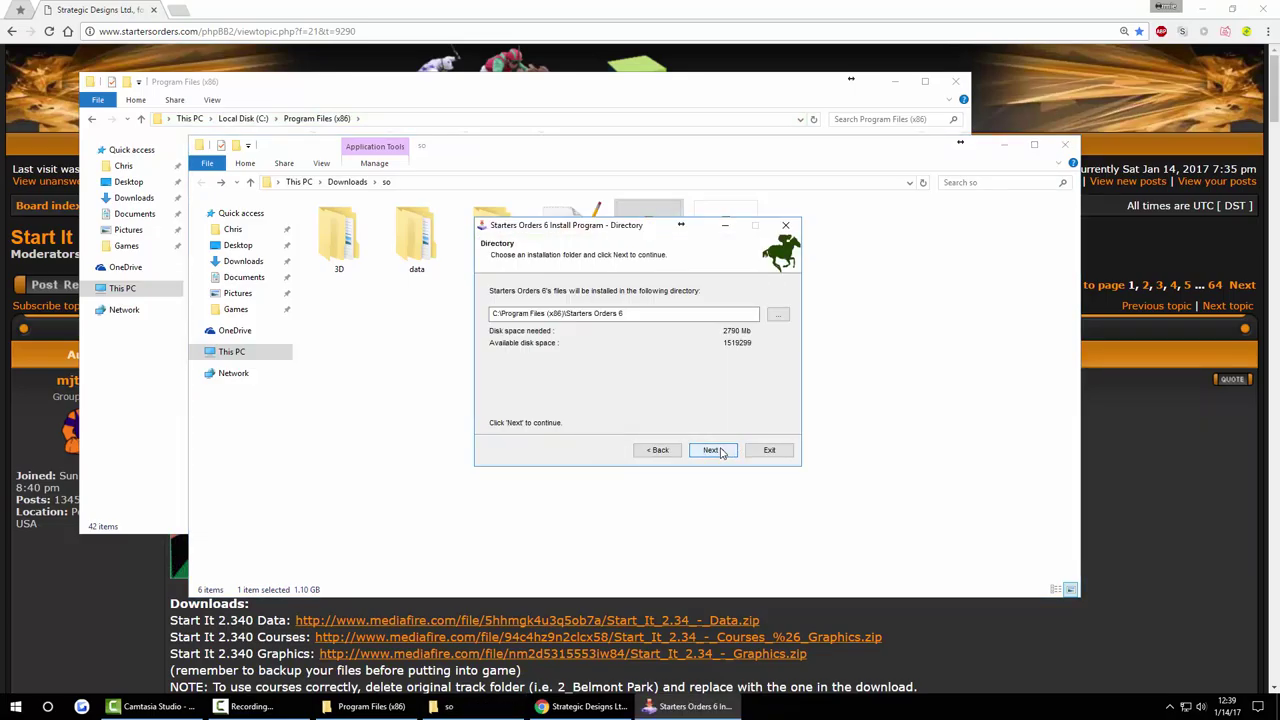
left_click(620, 314)
key("BackSpace")
key("BackSpace")
key("BackSpace")
left_click(595, 313)
key("BackSpace")
key("BackSpace")
key("BackSpace")
key("BackSpace")
key("BackSpace")
key("BackSpace")
key("BackSpace")
key("BackSpace")
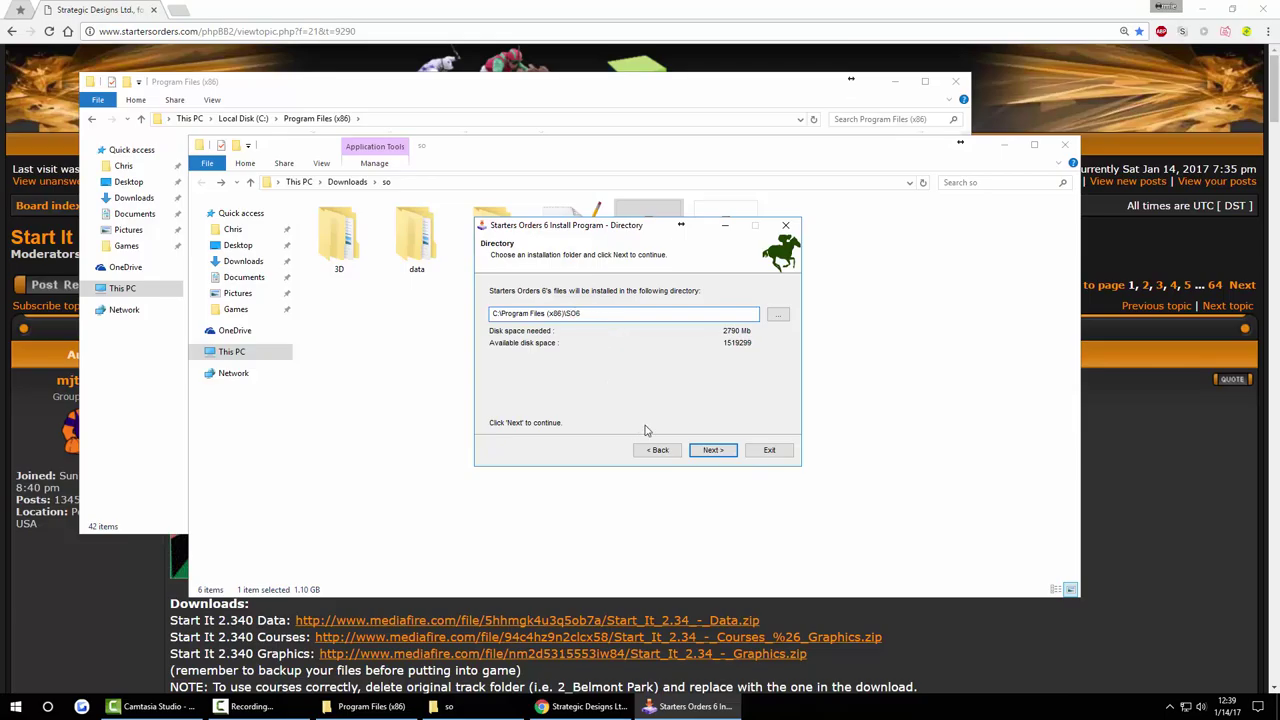
- Accept the chosen installation directory and start installing Starters Orders 6
left_click(712, 450)
left_click(696, 402)
left_click(713, 451)
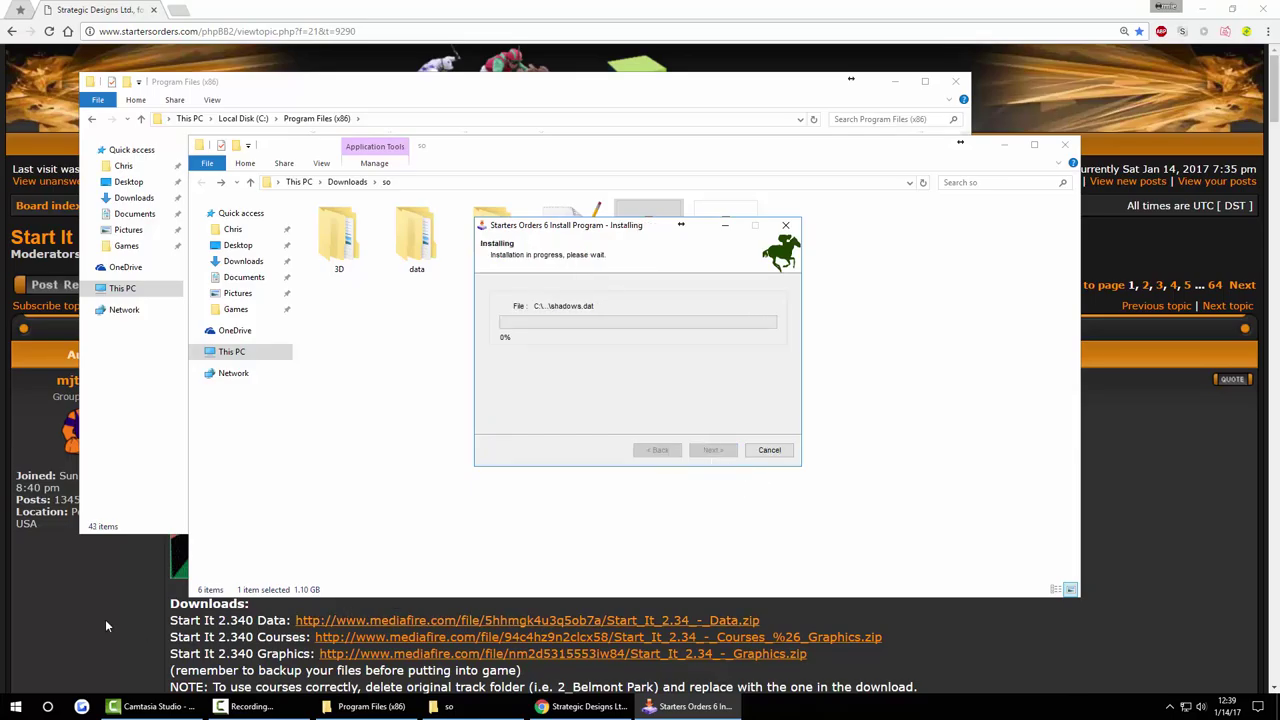
left_click(53, 587)
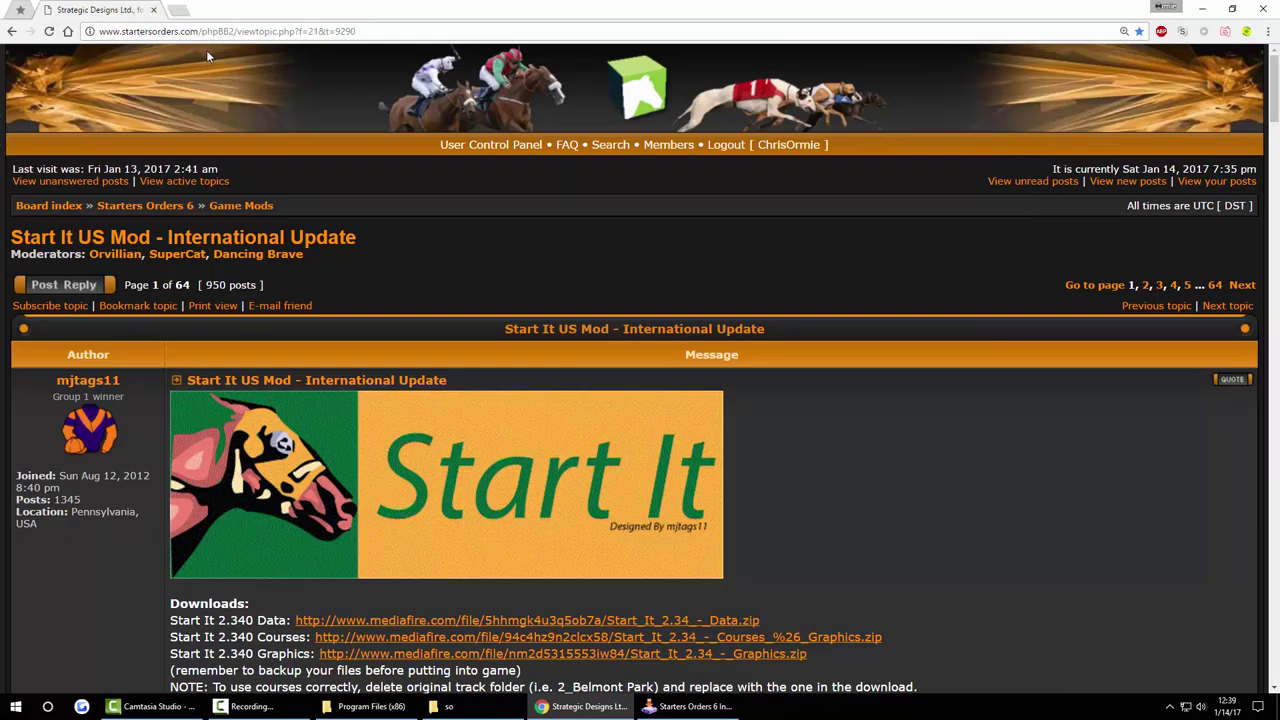
mouse_move(200, 28)
left_mouse_down()
mouse_move(326, 30)
mouse_move(201, 30)
left_mouse_up()
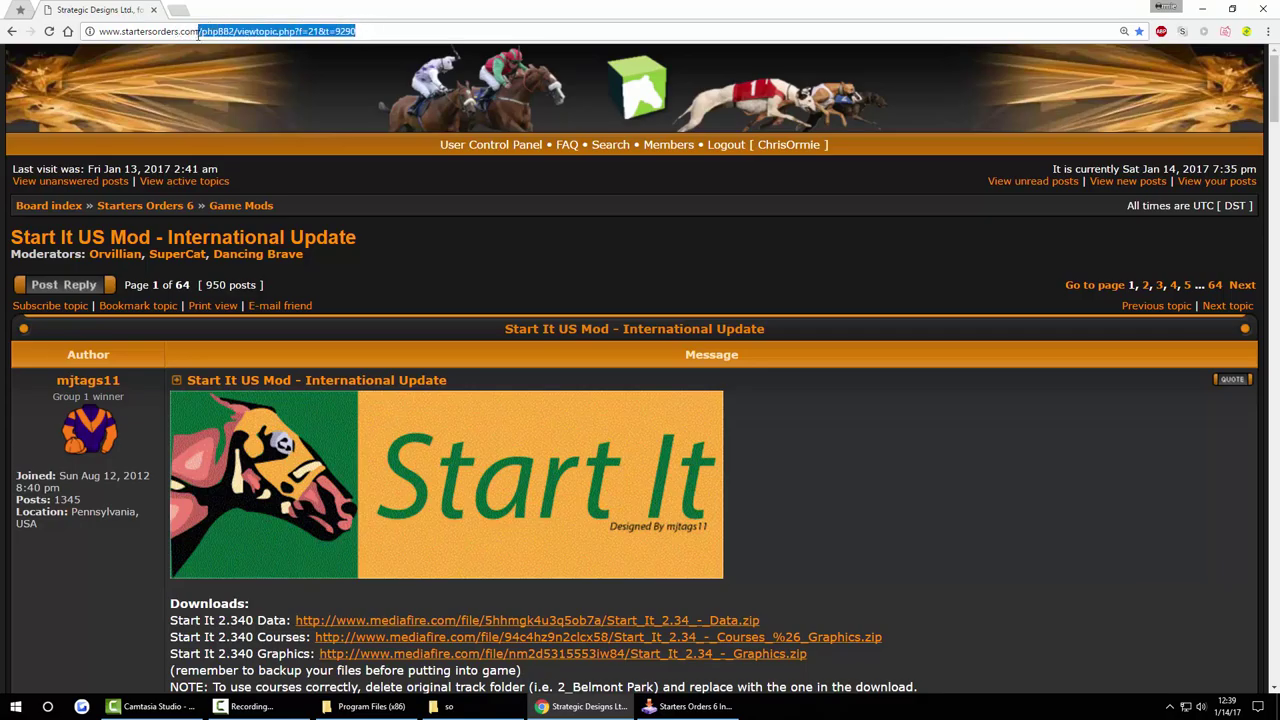
key("BackSpace")
key("Return")
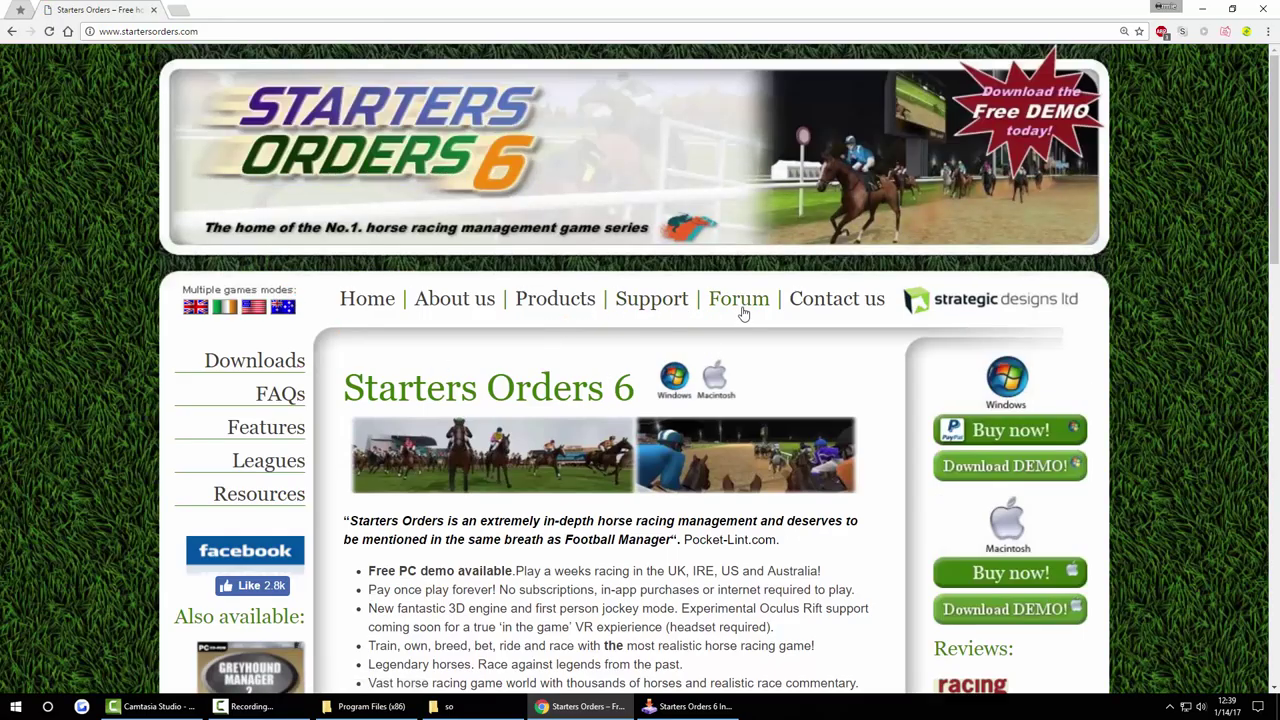
- Go to the site's forum and open the SO6 Mod Database topic on the Game Mods board
left_click(741, 301)
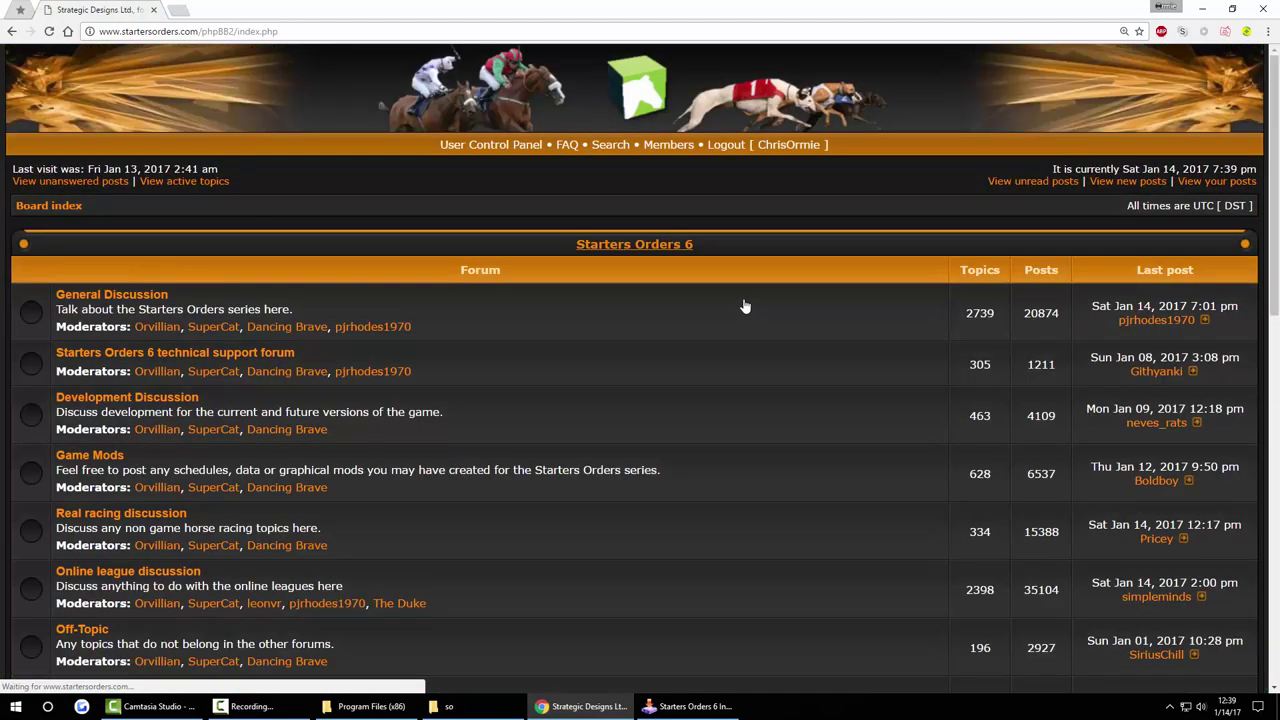
scroll(580, 347, "down", 1)
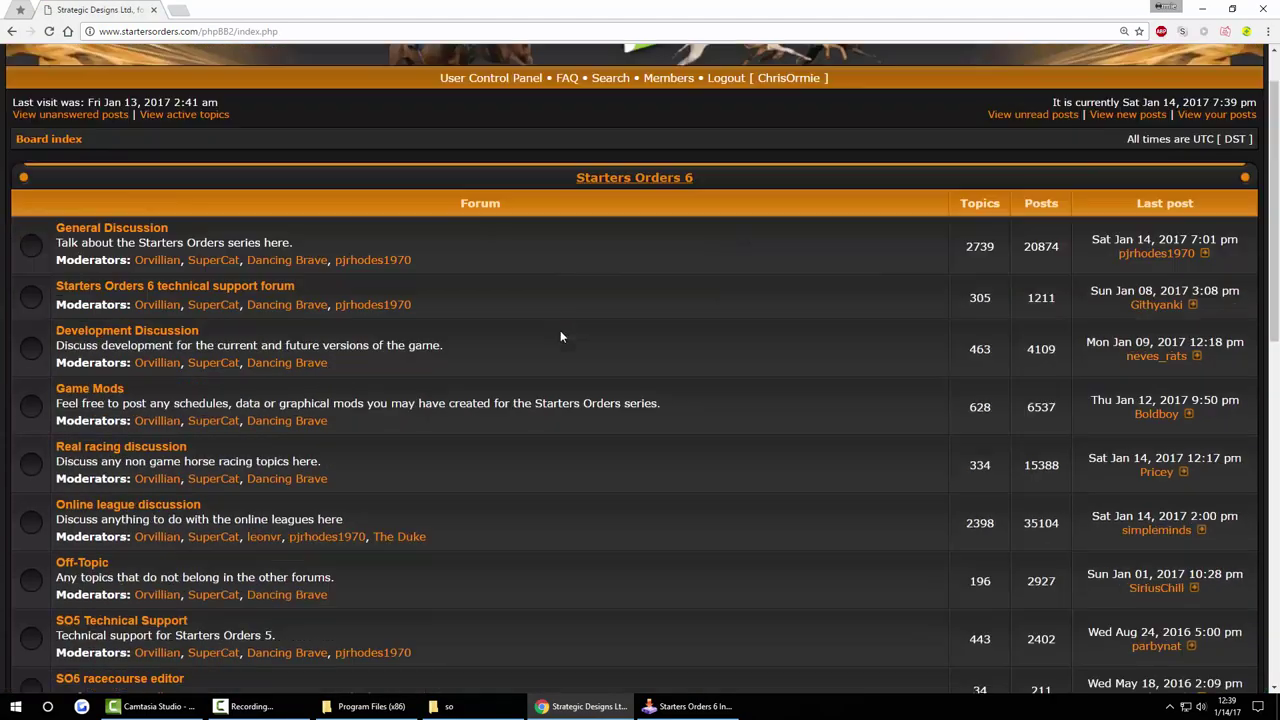
left_click(86, 392)
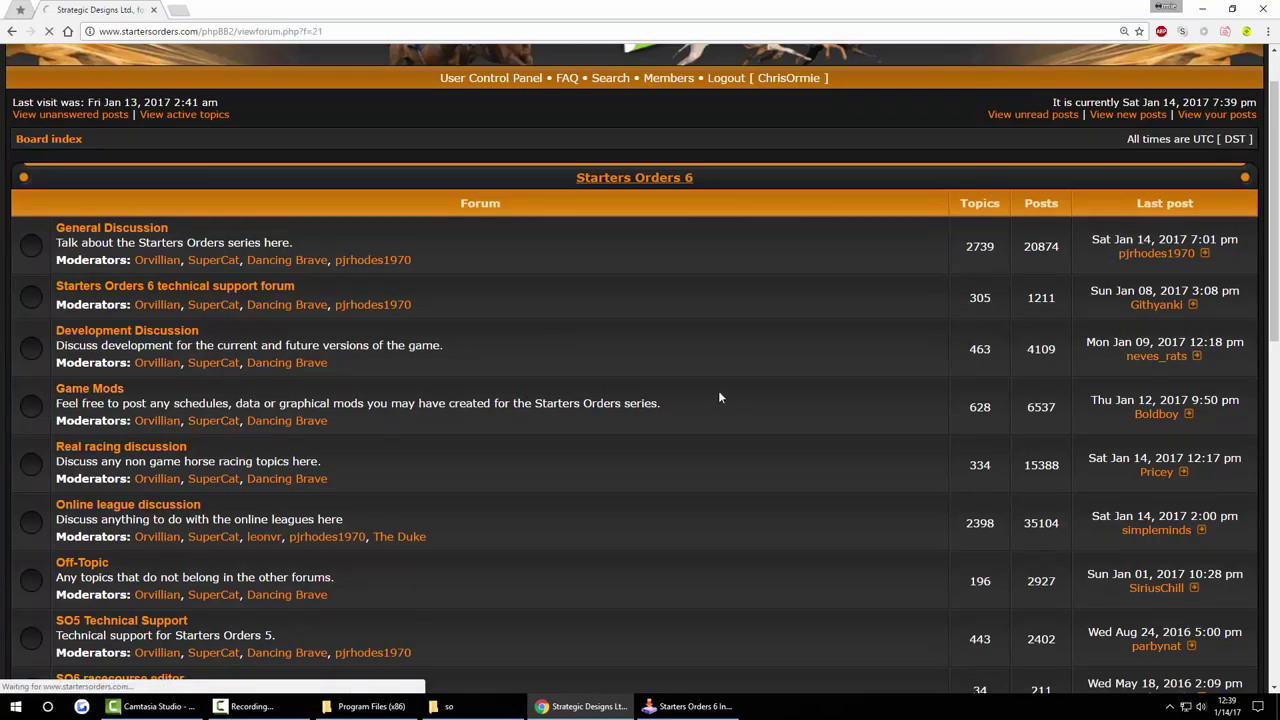
scroll(335, 470, "down", 2)
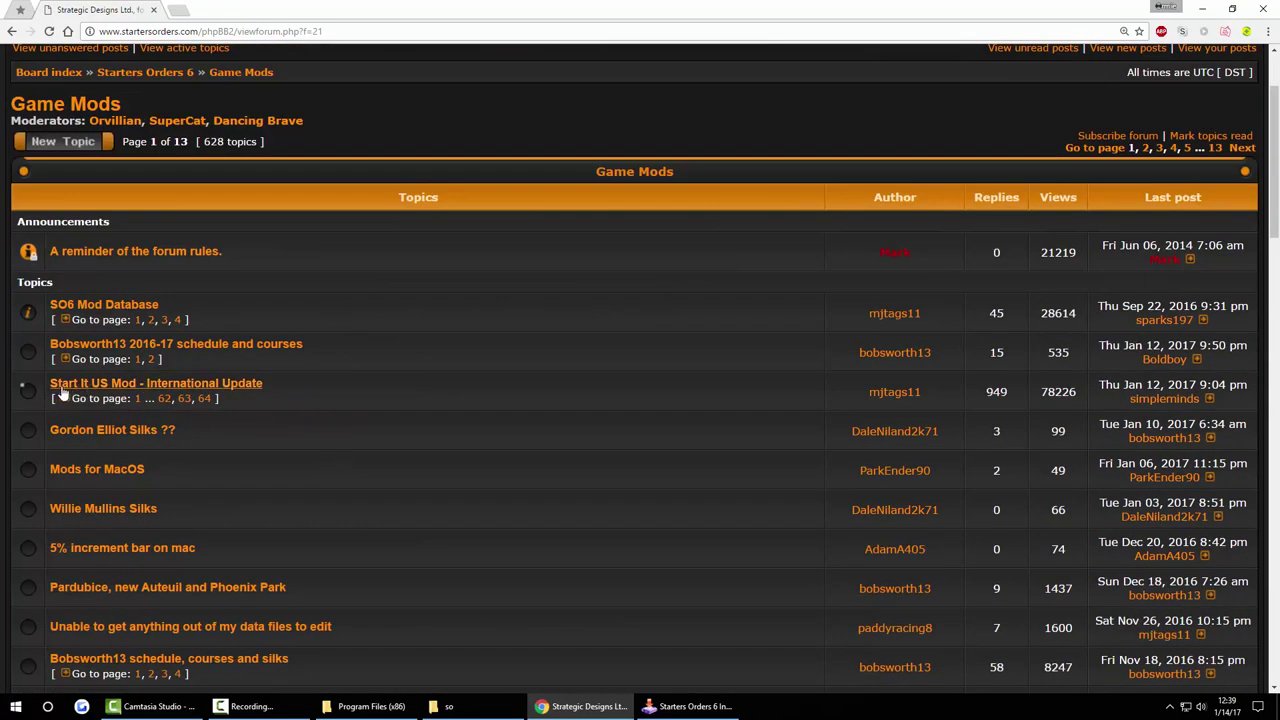
left_click(237, 392)
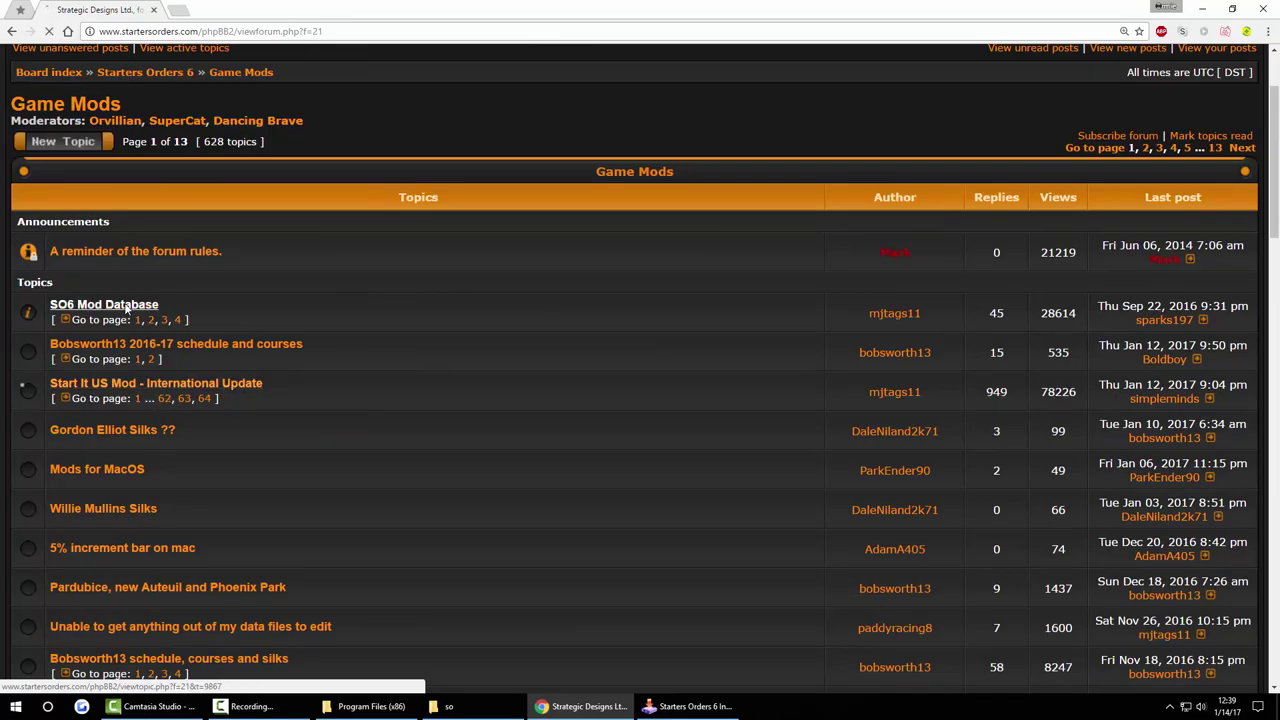
- Examine the mod lists in the SO6 Mod Database, highlighting the horse portrait, resized buttons, correct names/portraits and increment bar entries
scroll(524, 356, "down", 2)
scroll(518, 356, "down", 2)
scroll(518, 356, "up", 2)
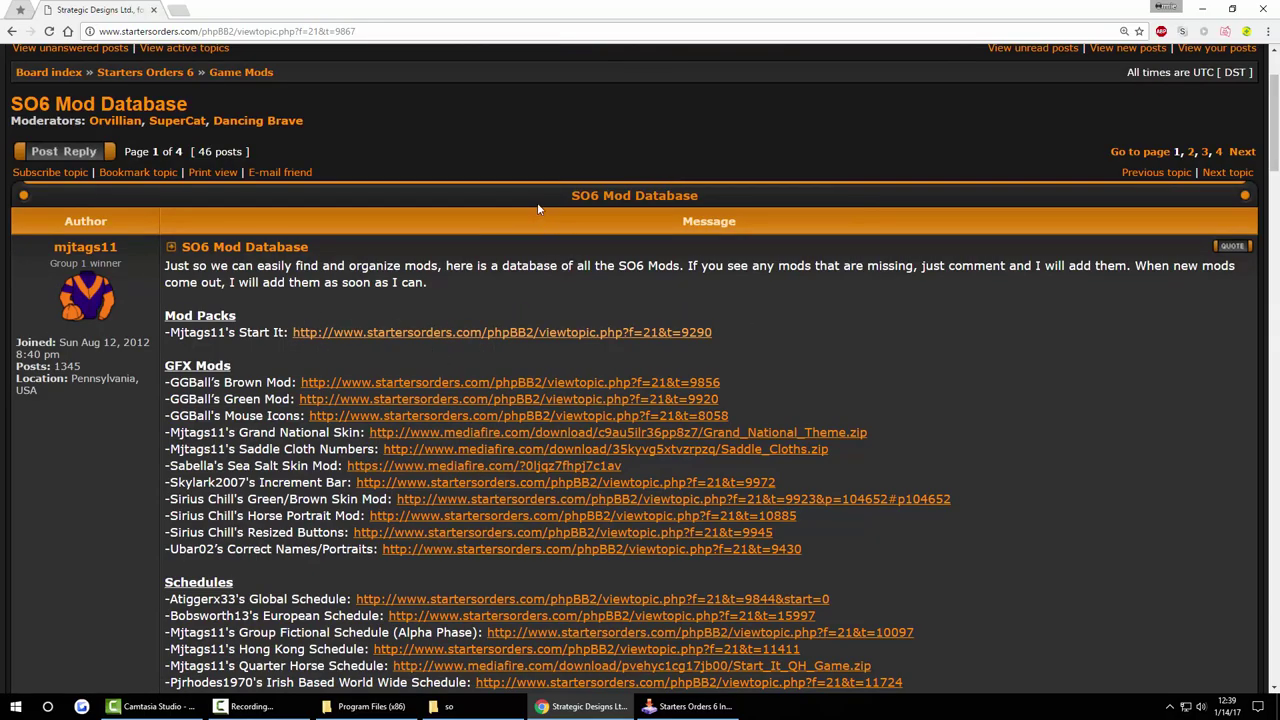
scroll(441, 290, "down", 3)
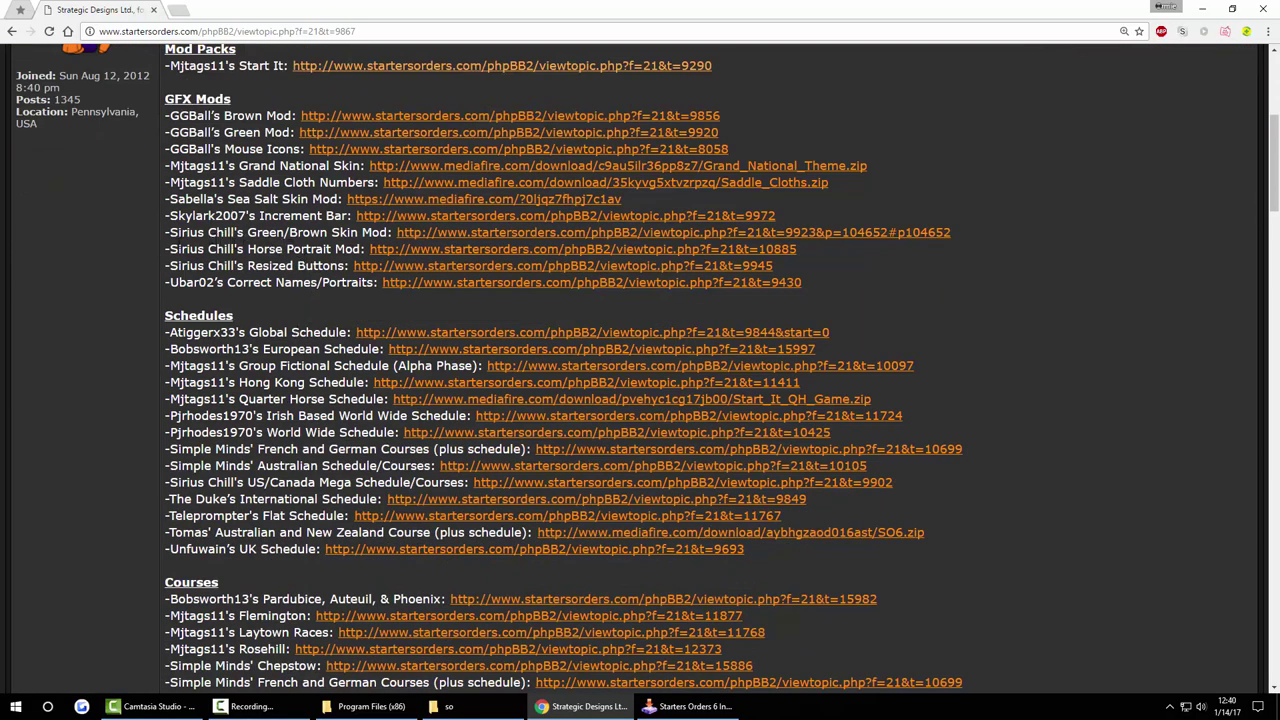
left_click_drag(165, 248, 943, 266)
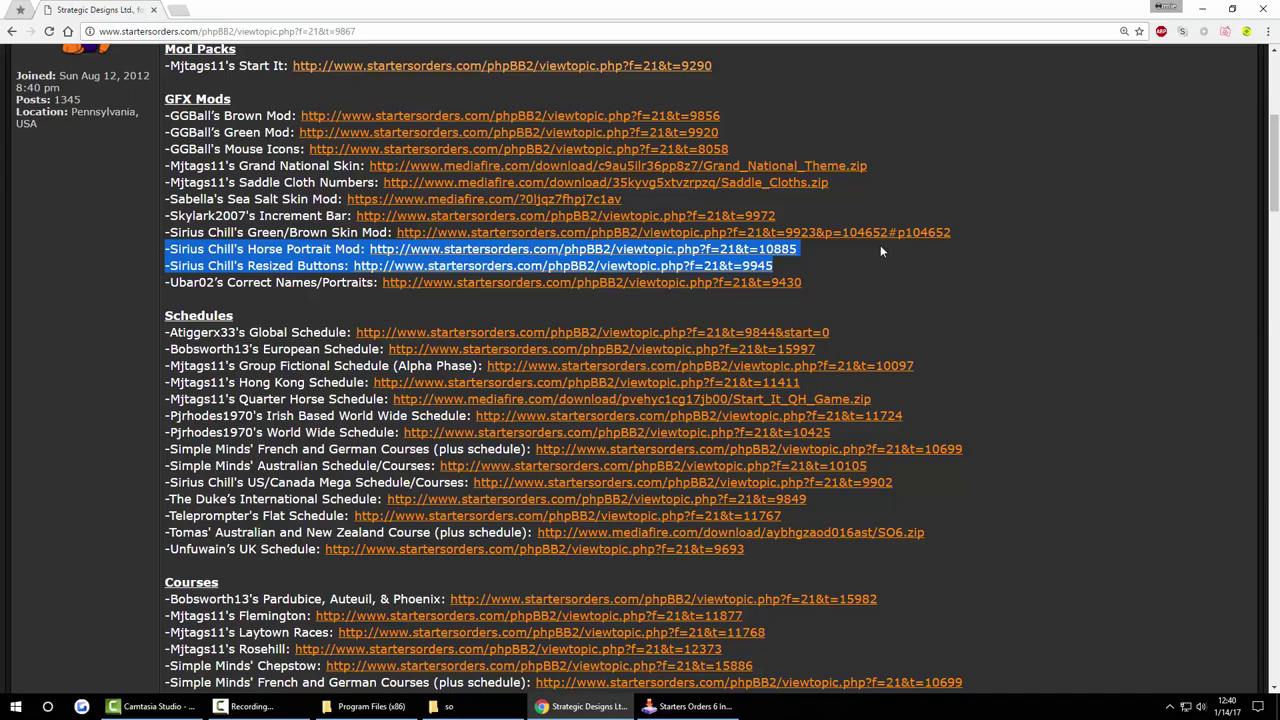
left_click(826, 281)
left_click_drag(826, 281, 168, 282)
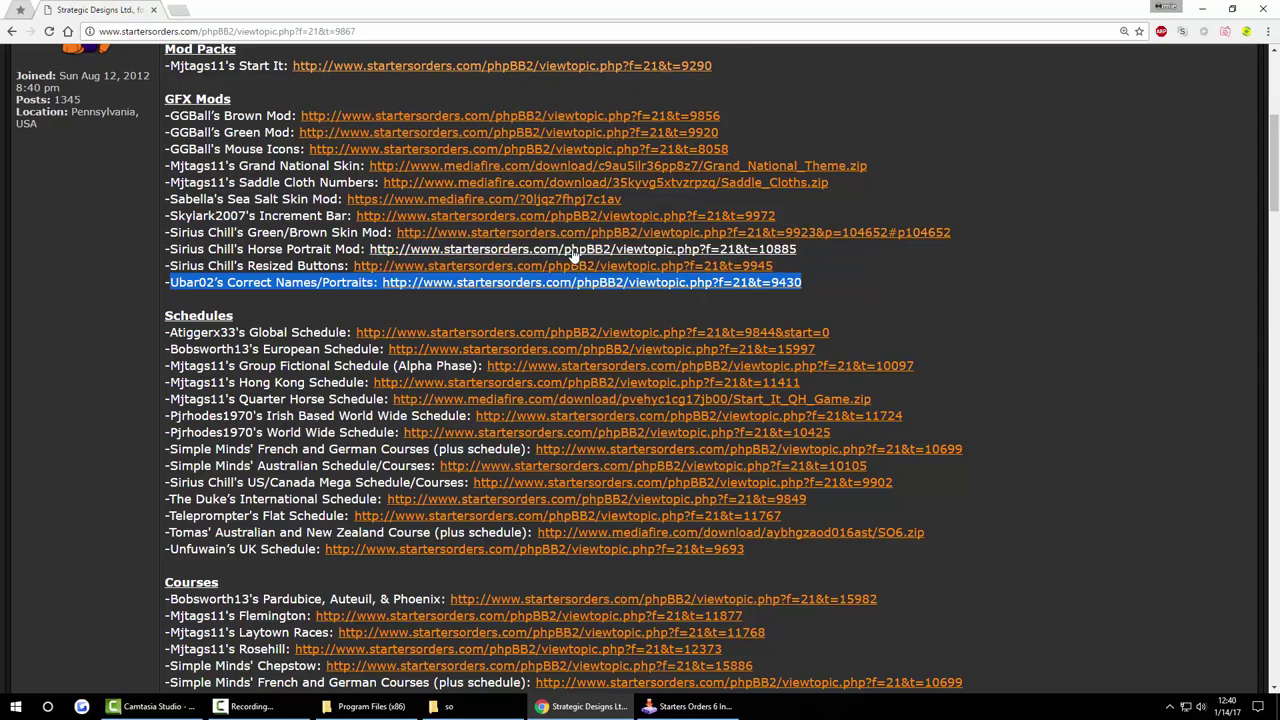
left_click_drag(815, 216, 164, 216)
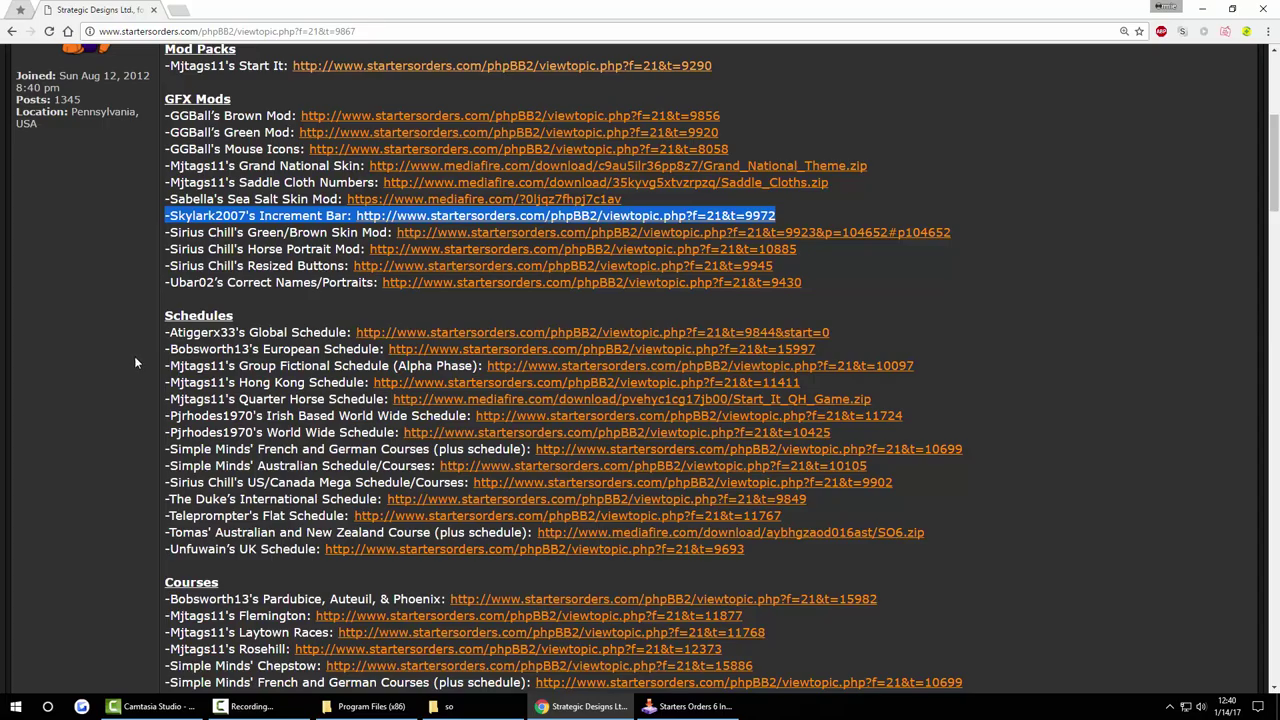
scroll(130, 330, "down", 4)
scroll(201, 577, "down", 1)
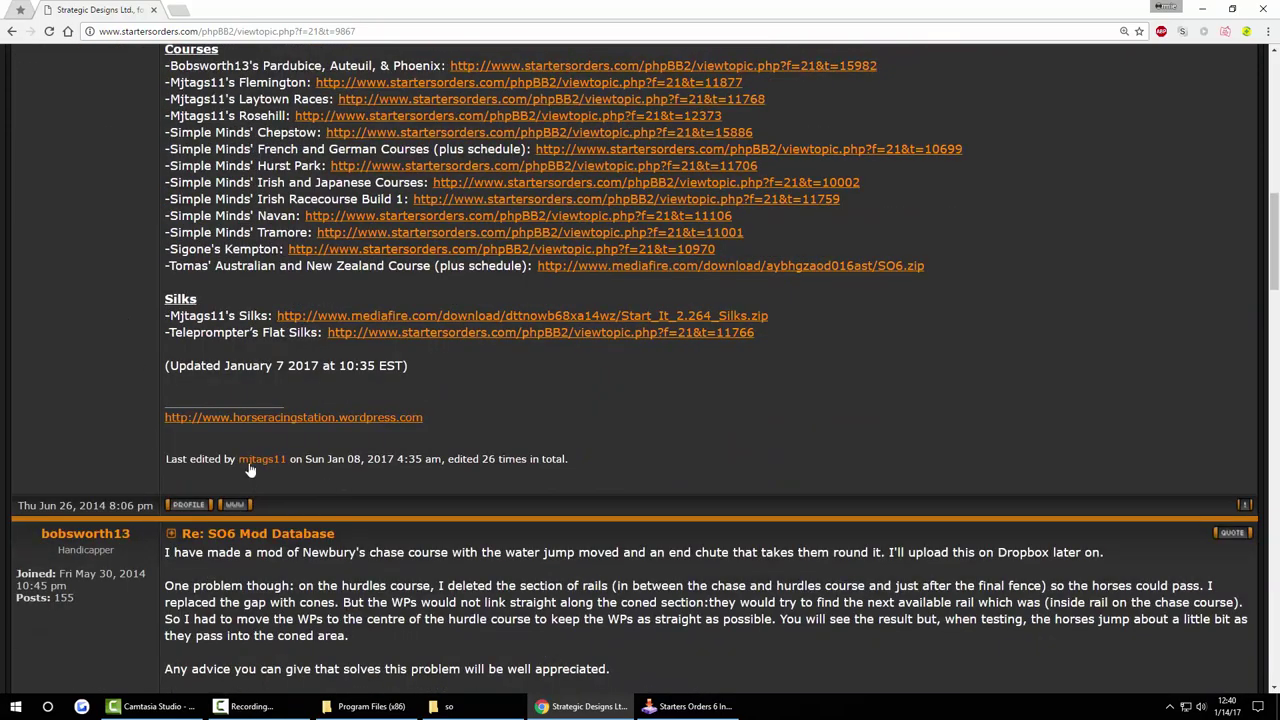
scroll(313, 397, "up", 1)
- Return to the Game Mods board and open the first page of Start It US Mod - International Update at its download links
key("alt+Left")
scroll(400, 340, "down", 3)
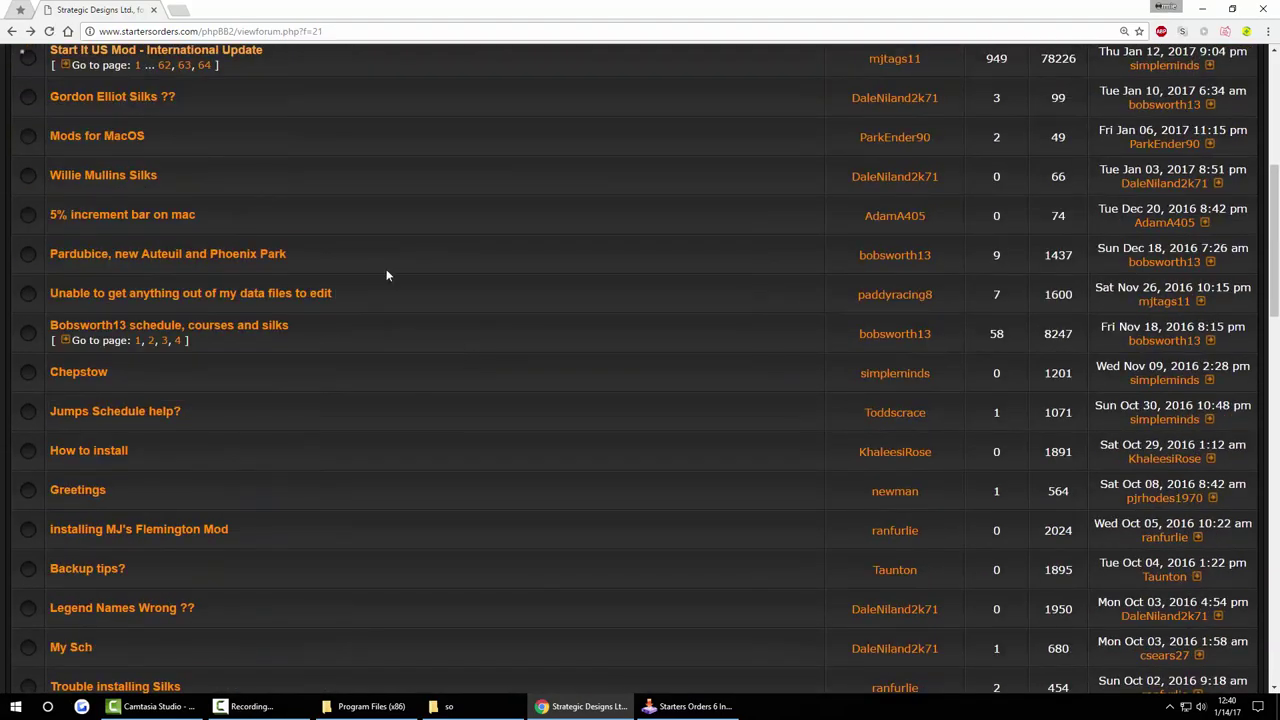
scroll(93, 450, "down", 15)
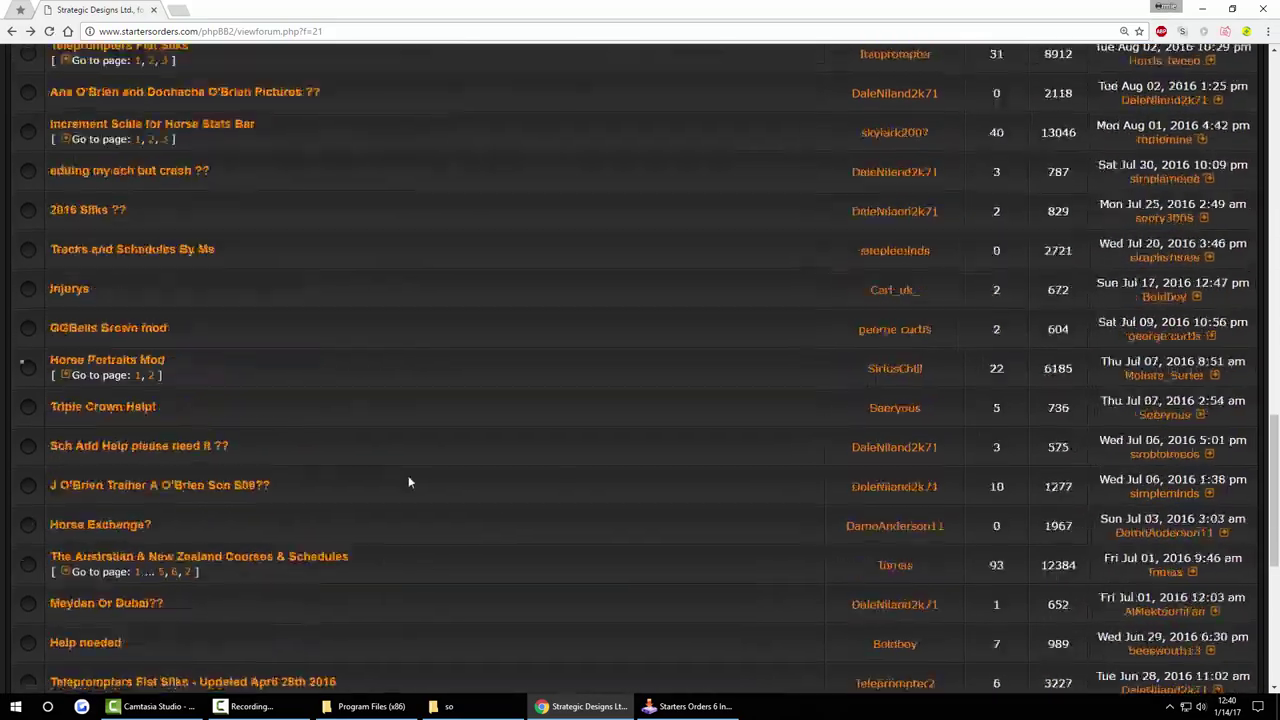
scroll(519, 521, "up", 18)
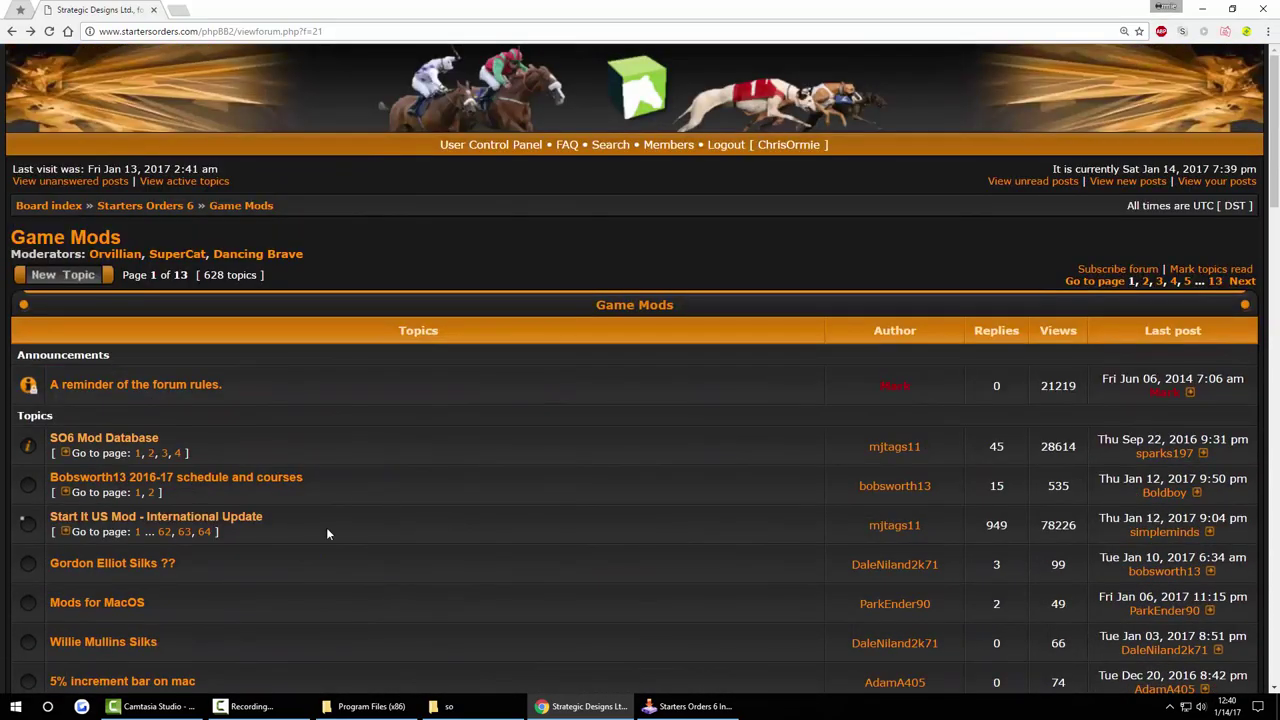
left_click(137, 531)
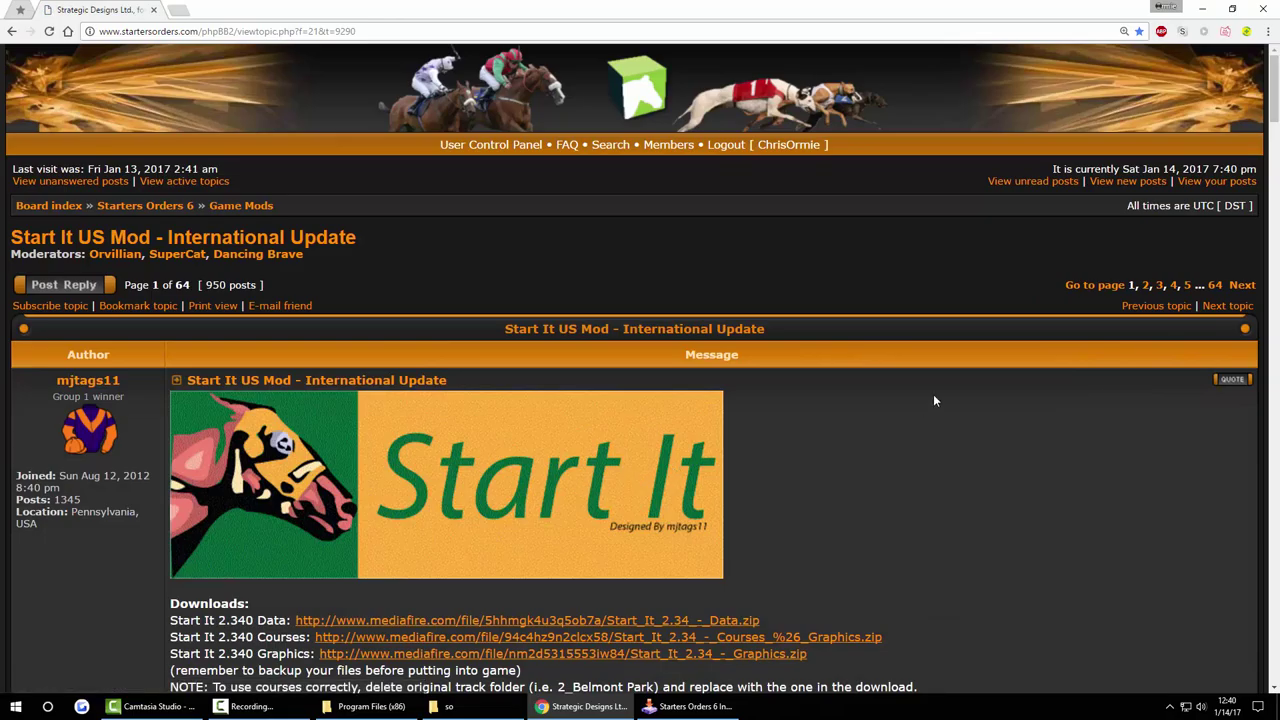
scroll(1077, 407, "down", 2)
scroll(1086, 399, "down", 3)
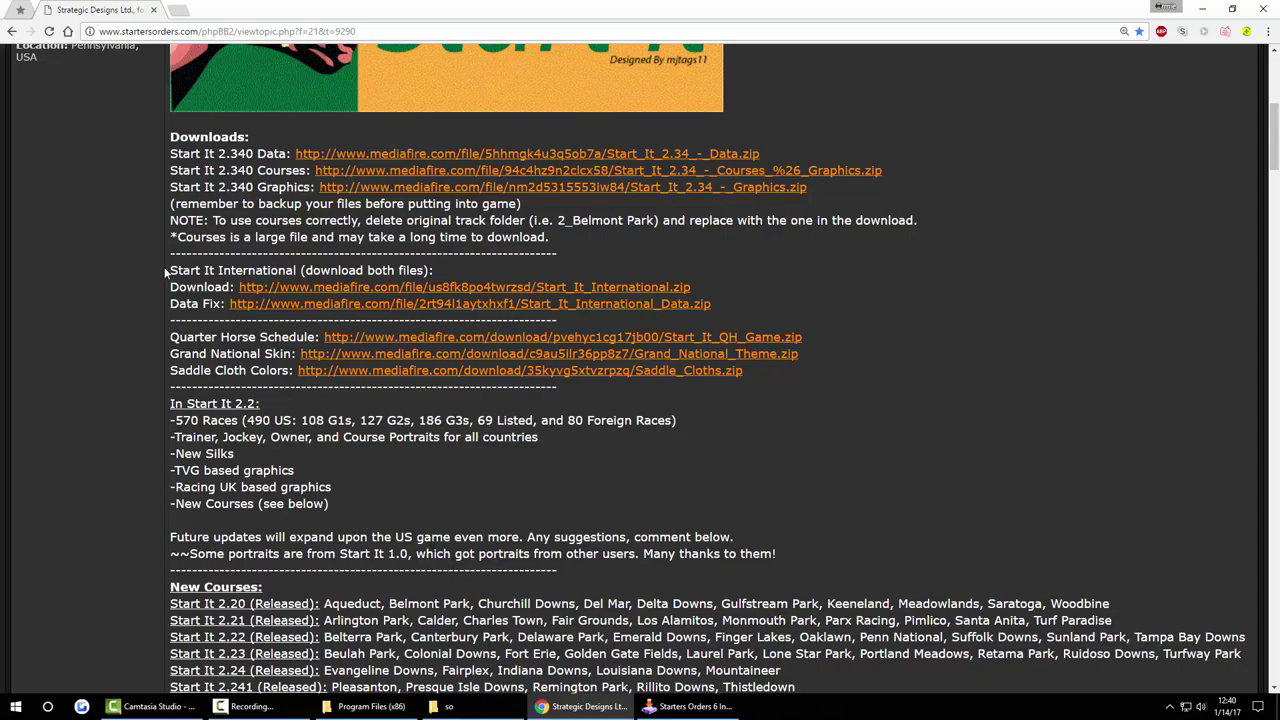
- Examine the topic's download list, highlighting the Start It International links and the three Start It 2.340 links
left_click_drag(166, 272, 778, 311)
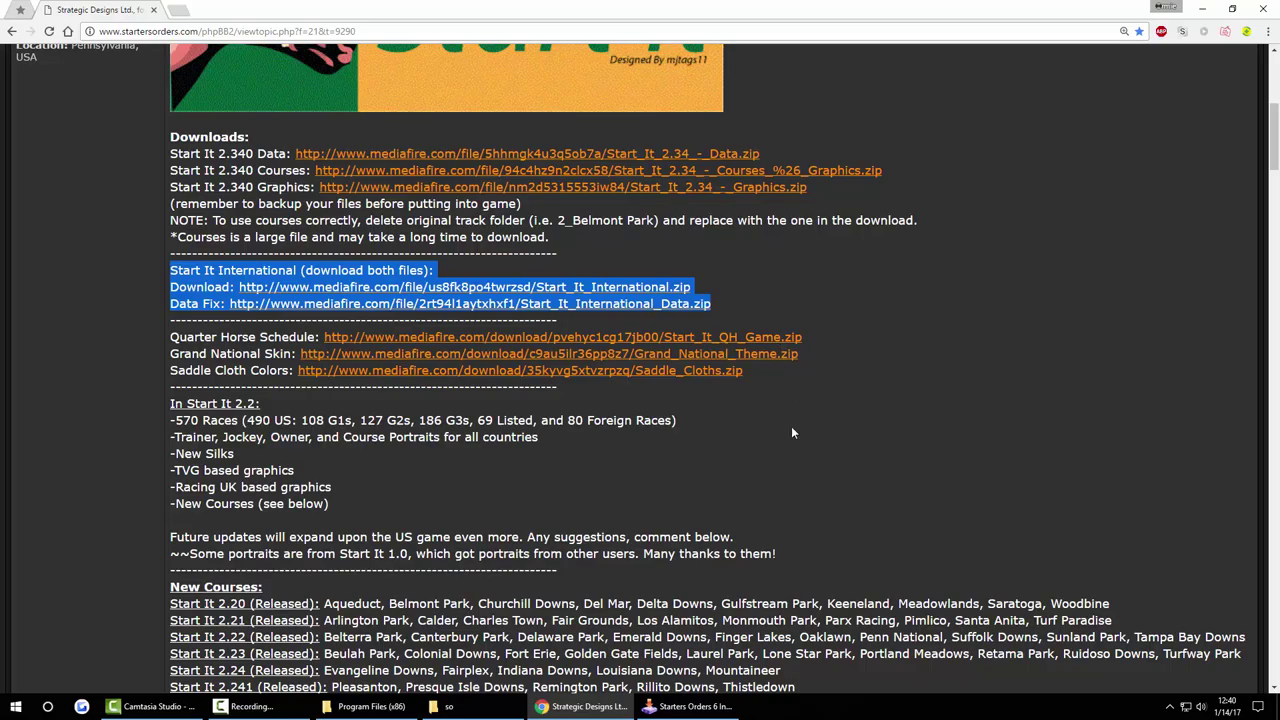
scroll(790, 384, "down", 4)
scroll(791, 438, "down", 2)
scroll(792, 437, "up", 11)
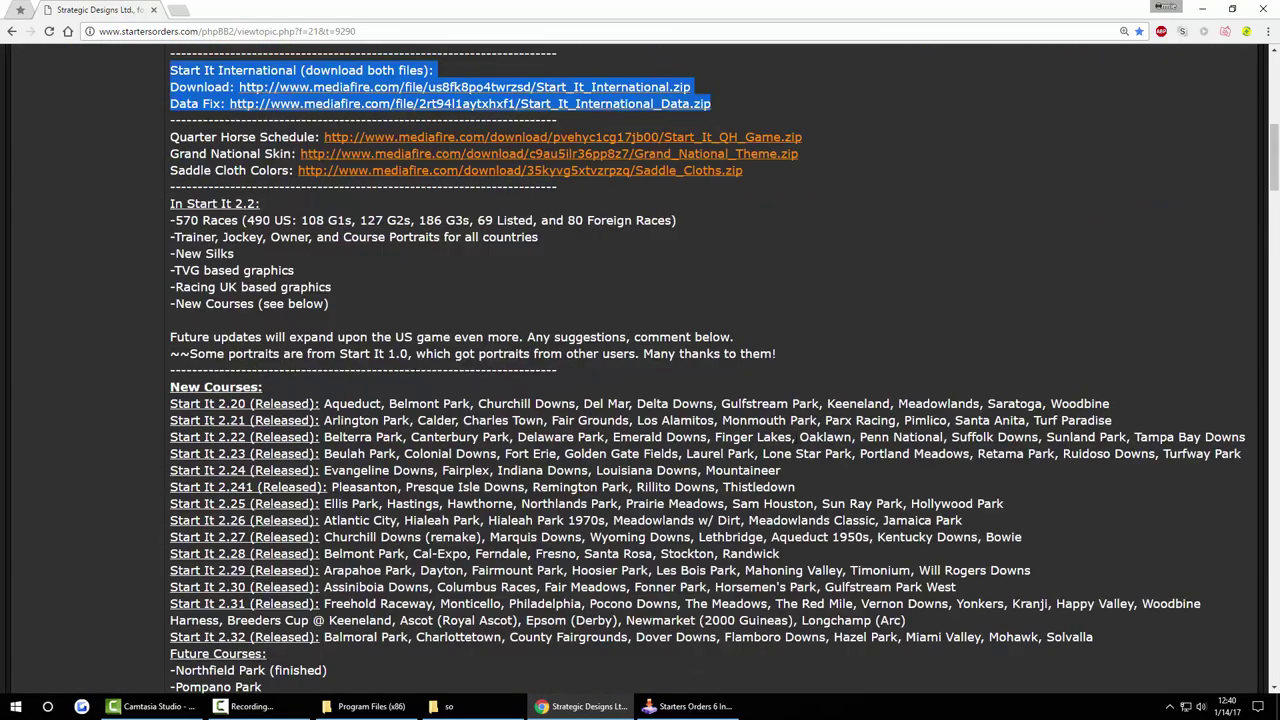
scroll(782, 435, "down", 3)
left_click(1030, 286)
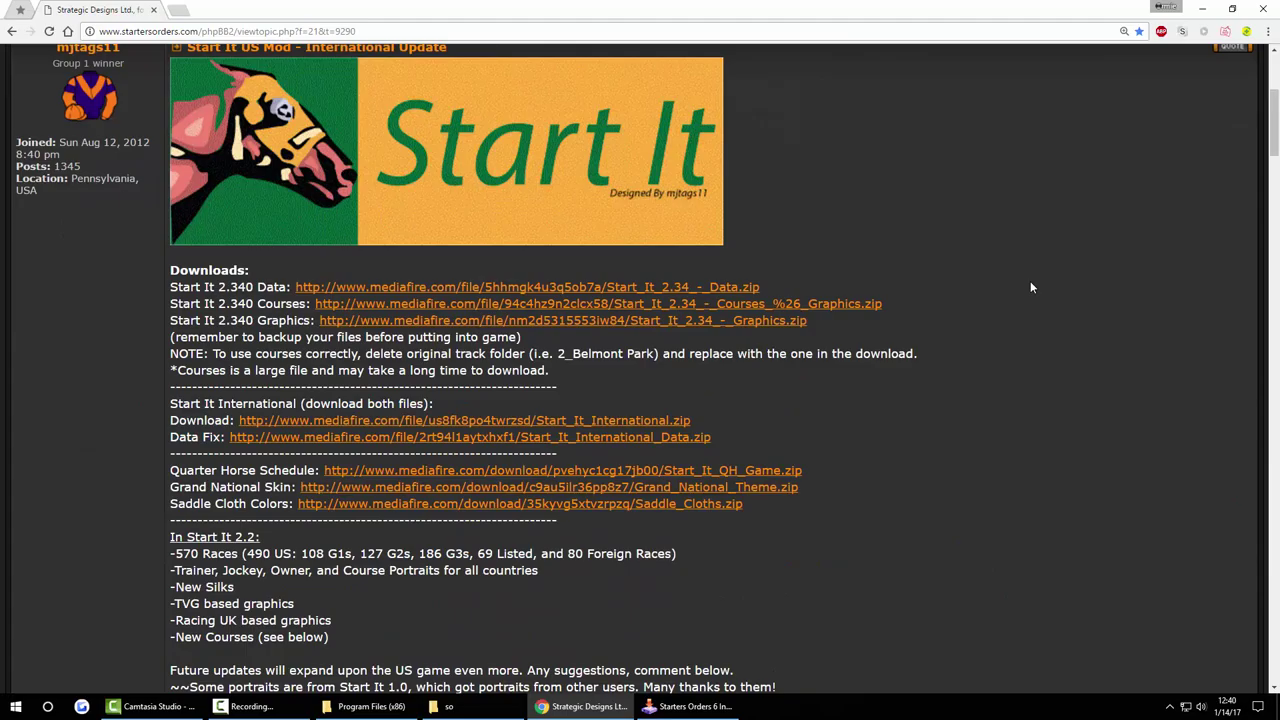
left_click_drag(168, 286, 949, 327)
left_click(884, 277)
- Switch to the so folder in File Explorer and open _sched_f_sales.dat in Notepad++ to view its race entries
left_click(448, 706)
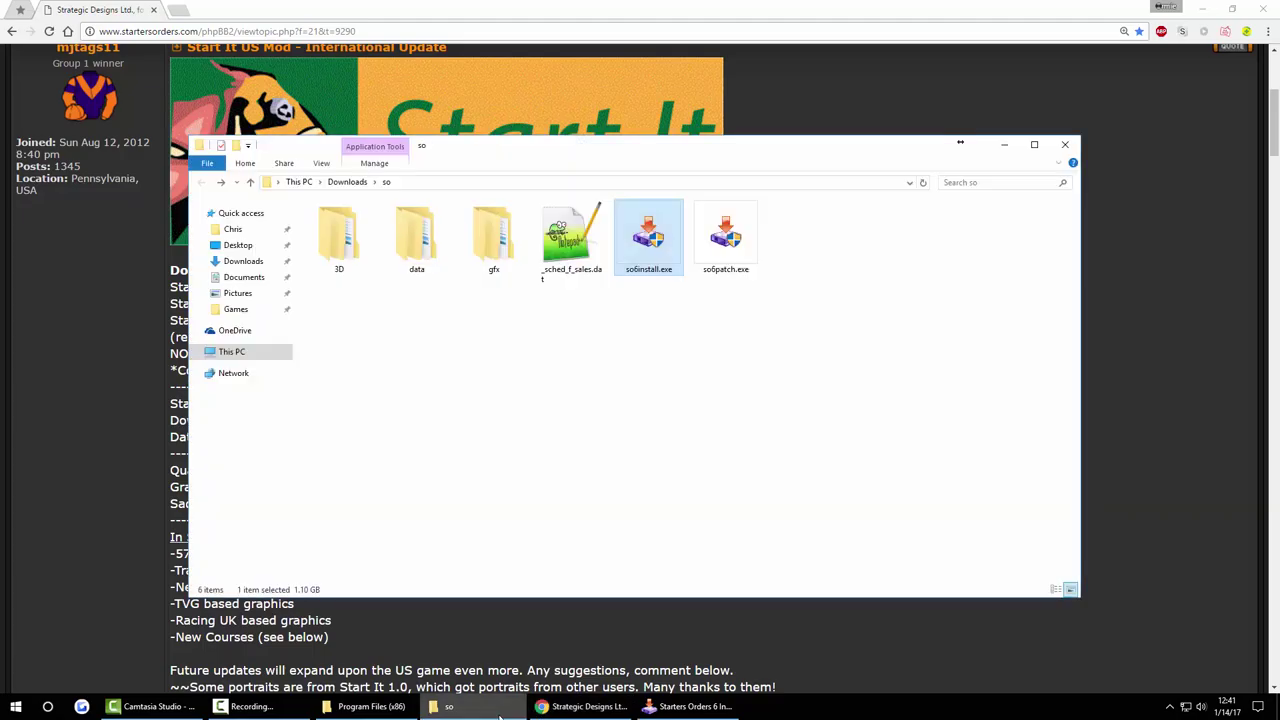
left_click(559, 245)
double_click(559, 245)
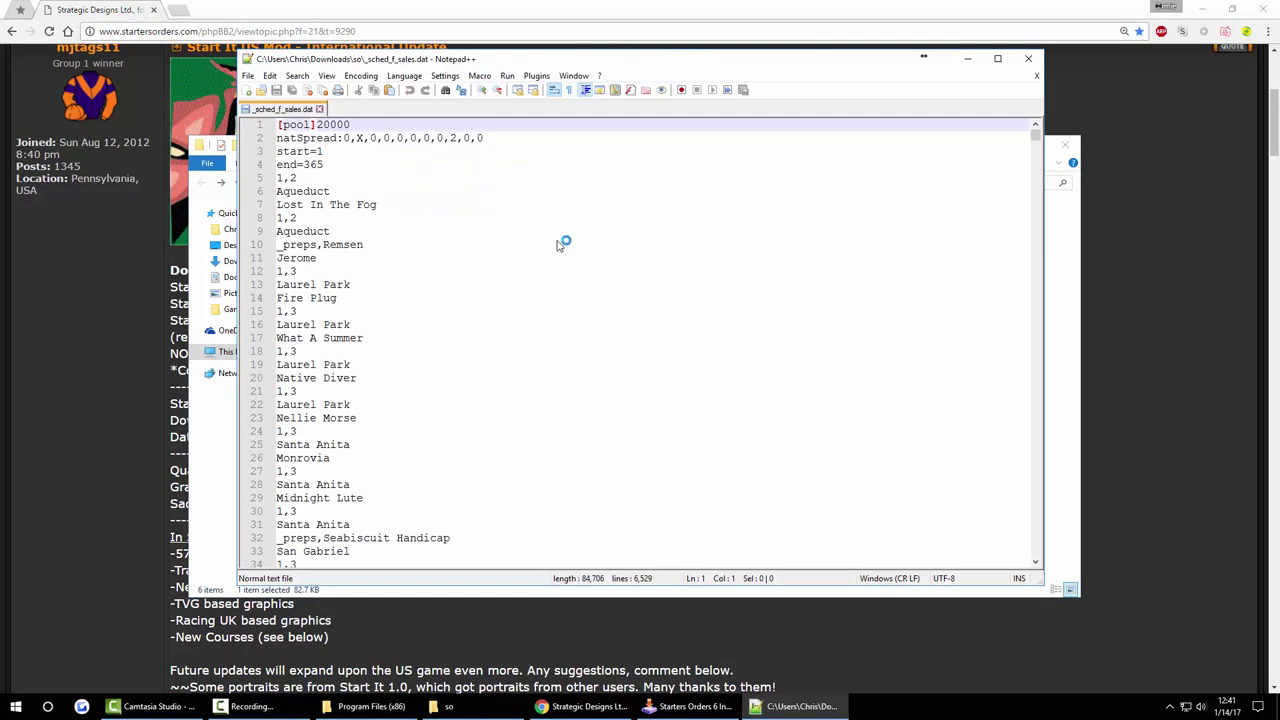
scroll(551, 197, "down", 4)
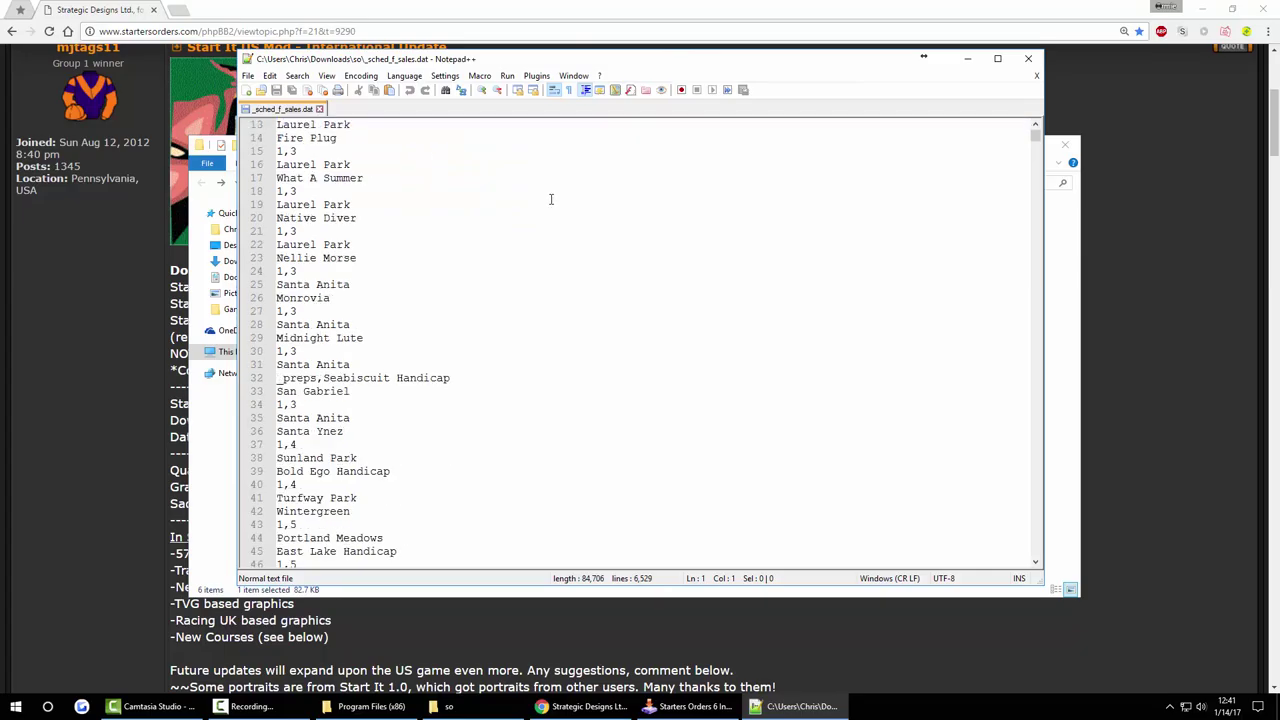
- Search the schedule file for its auction races using the term "sale", leaving the first matching entry in view
key("ctrl+f")
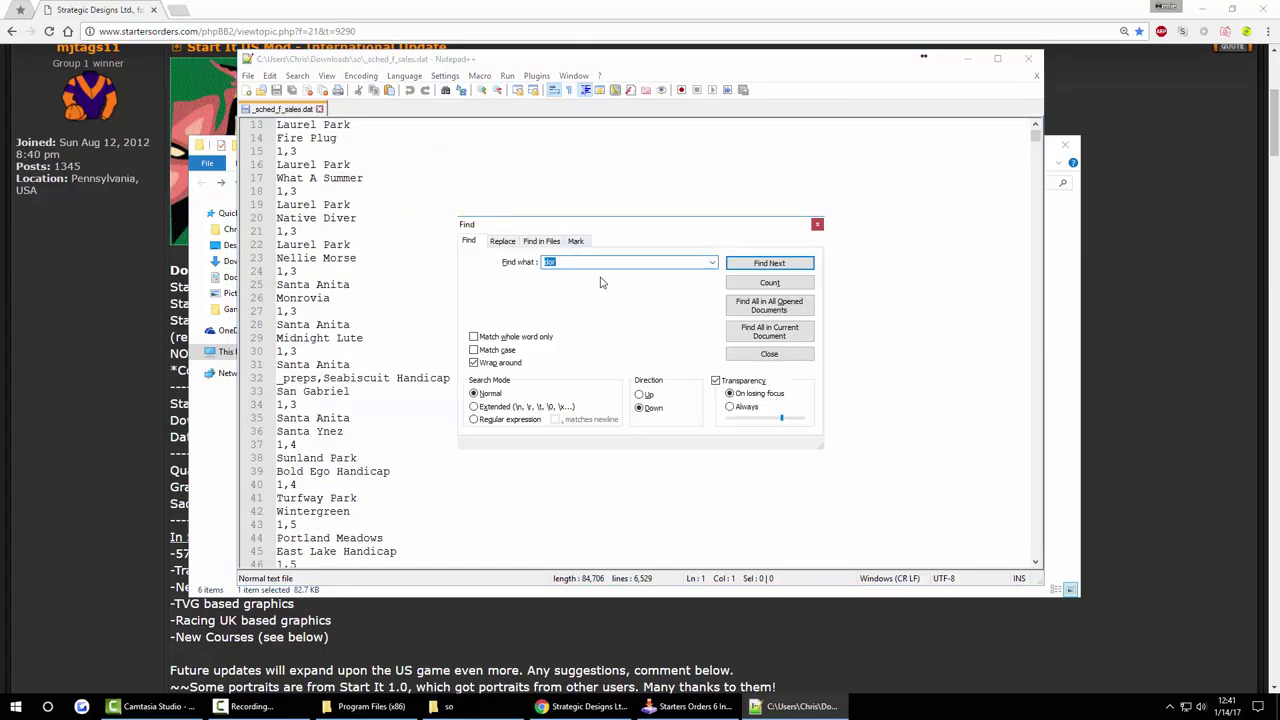
type("tips")
key("Return")
key("BackSpace")
type("fars")
key("Return")
key("BackSpace")
type("sale")
key("Return")
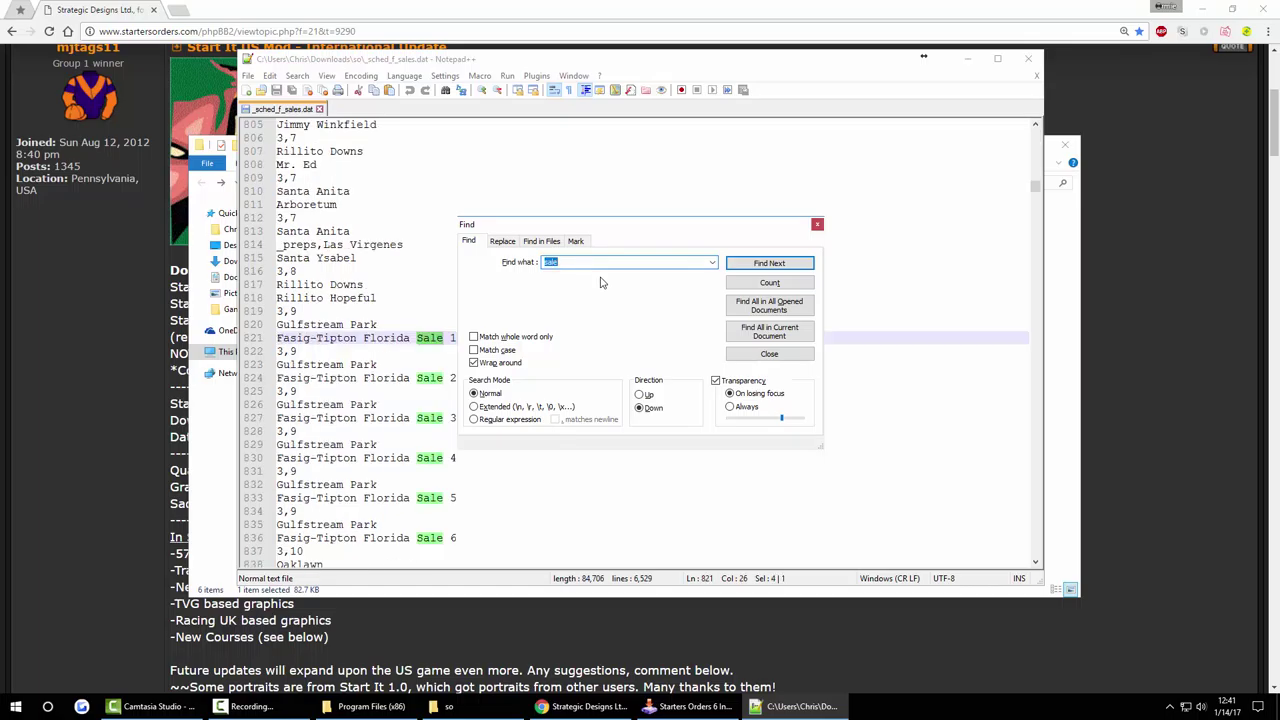
left_click(817, 224)
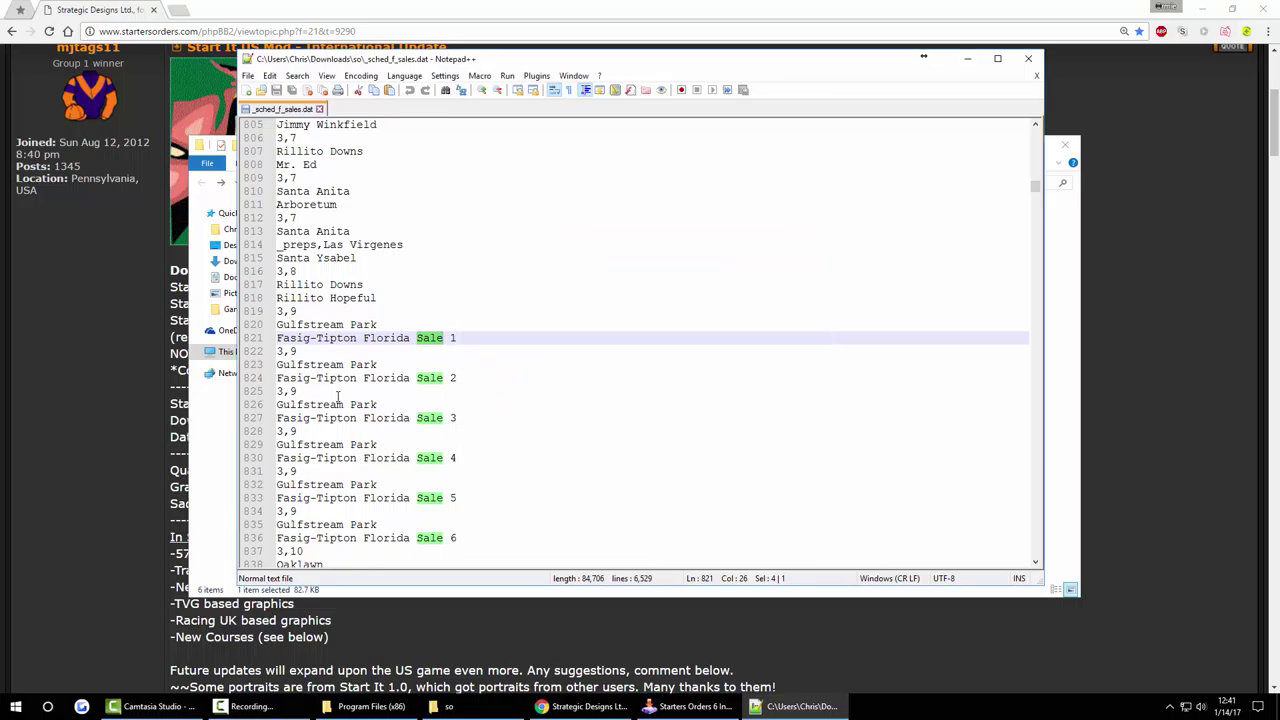
- Highlight the block of Fasig-Tipton Florida Sale races at Gulfstream Park, then close the schedule file and Notepad++
left_click_drag(288, 338, 316, 341)
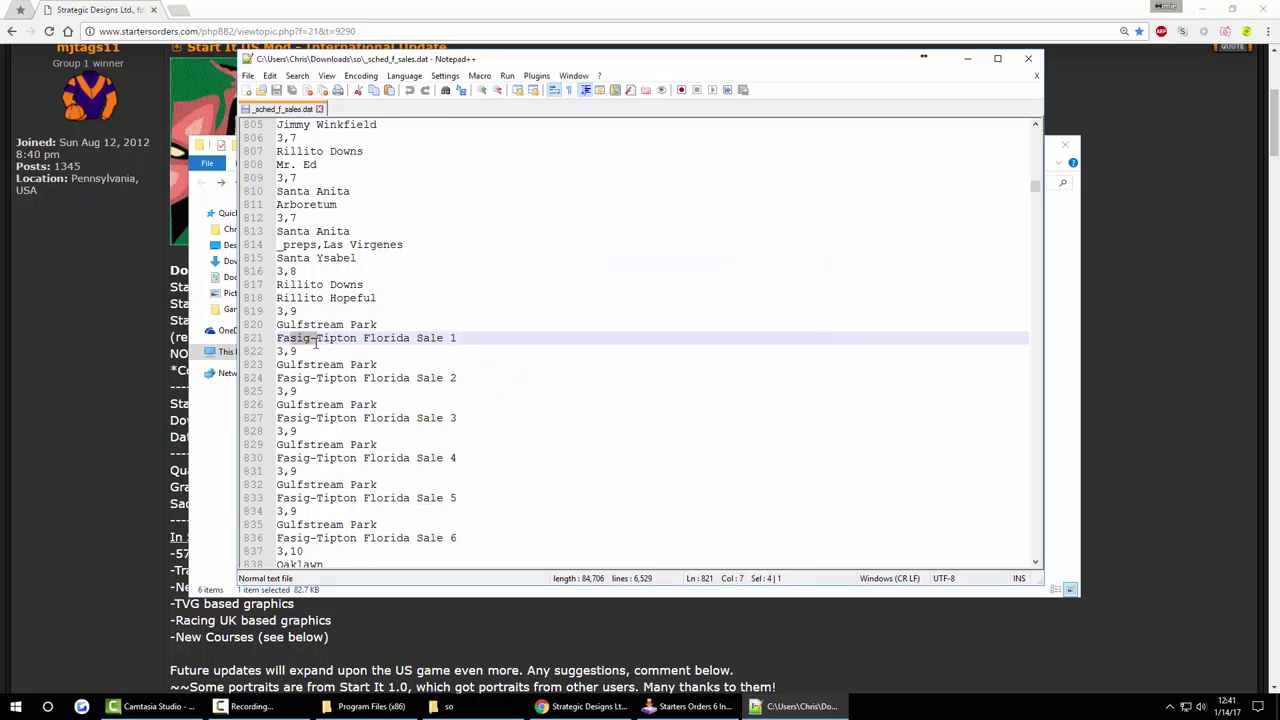
left_click(497, 328)
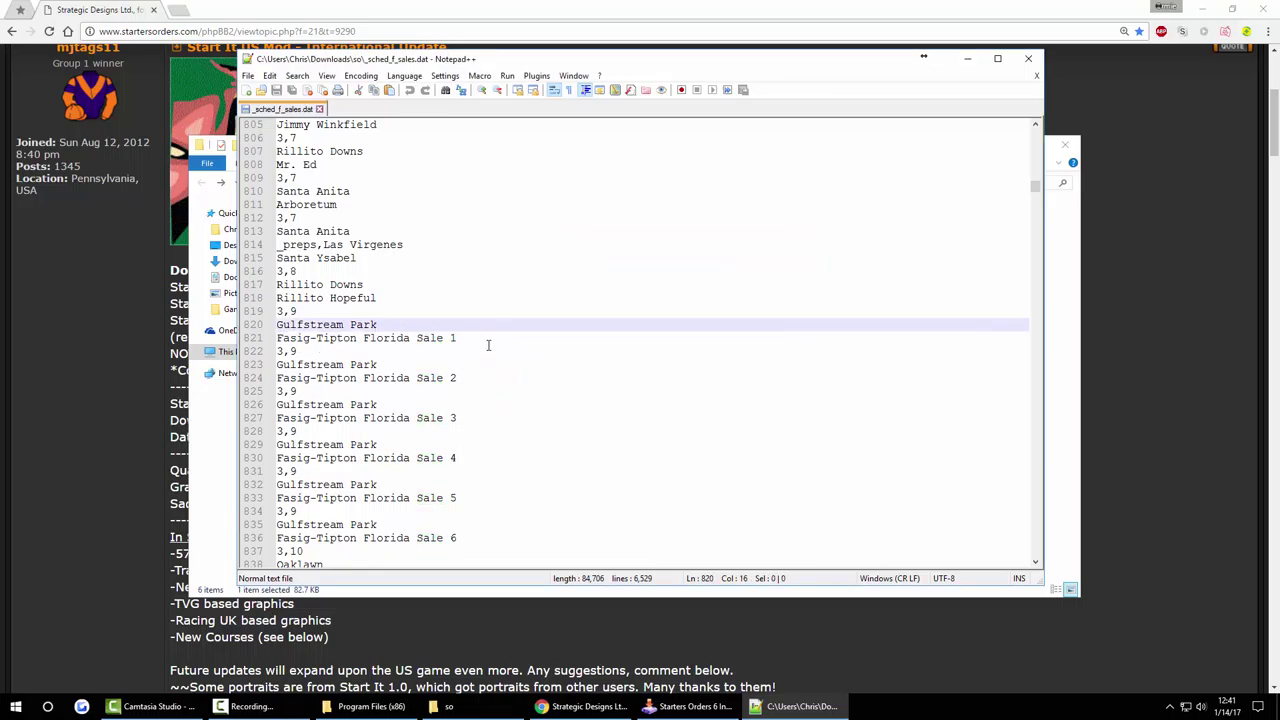
scroll(484, 311, "down", 2)
left_click_drag(397, 257, 466, 460)
scroll(528, 337, "down", 20)
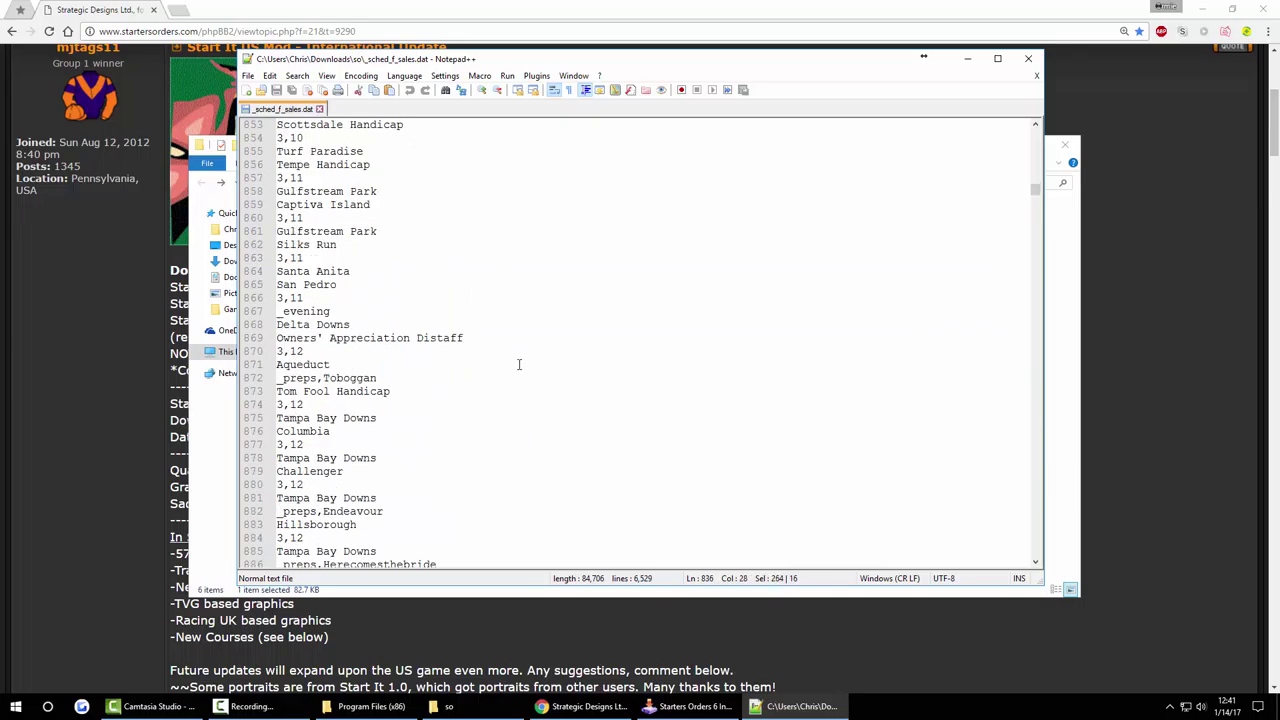
left_click(319, 108)
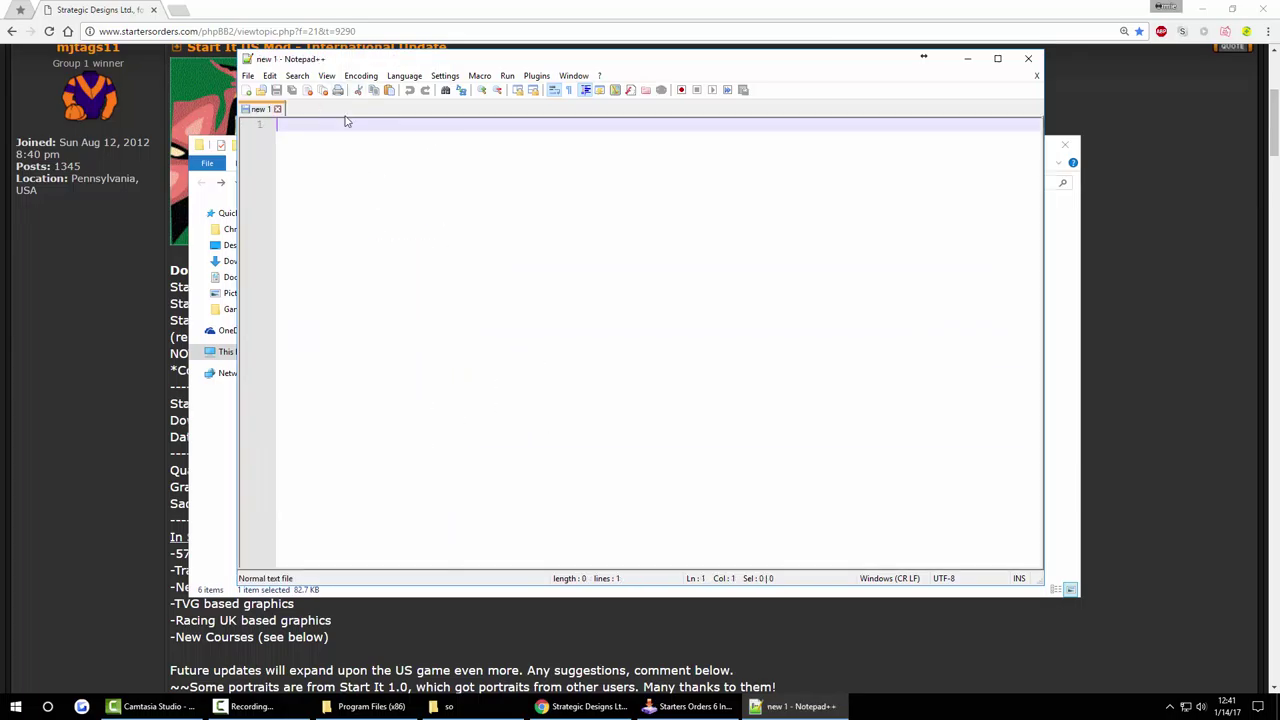
left_click(1028, 58)
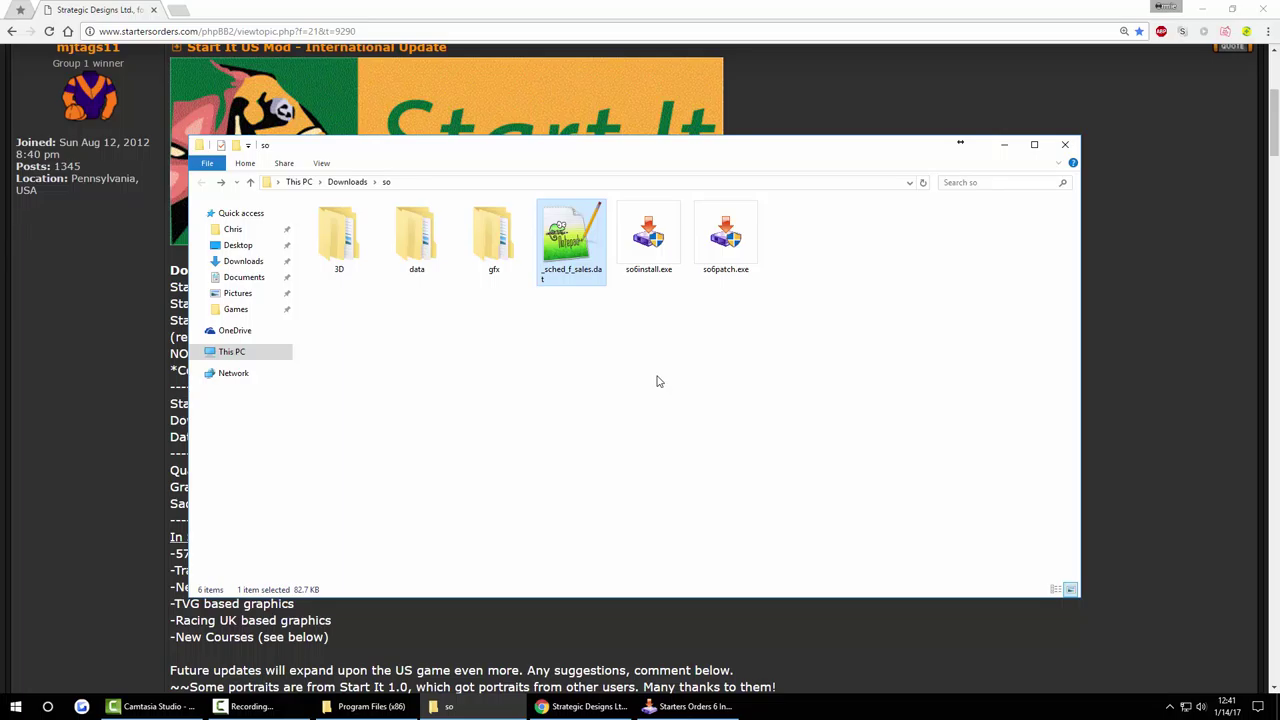
- Return to the Start It US Mod topic in Chrome and look over its download section and page links
left_click(690, 710)
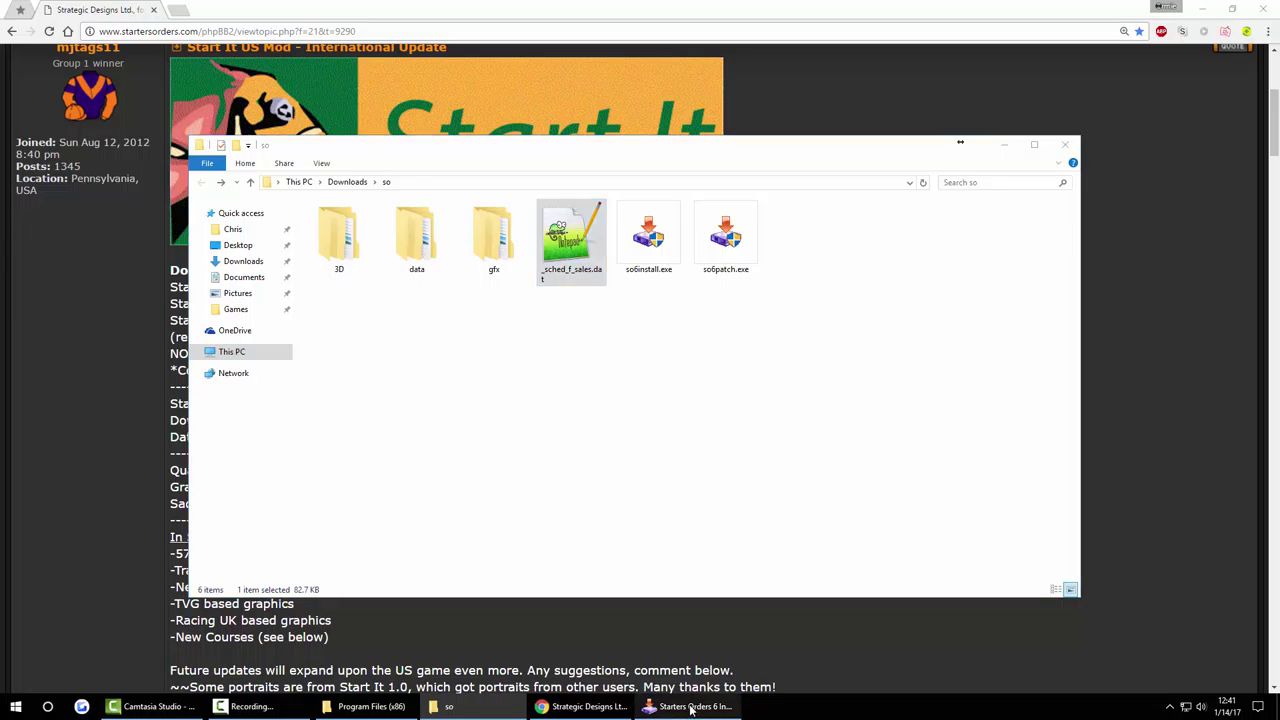
left_click(541, 526)
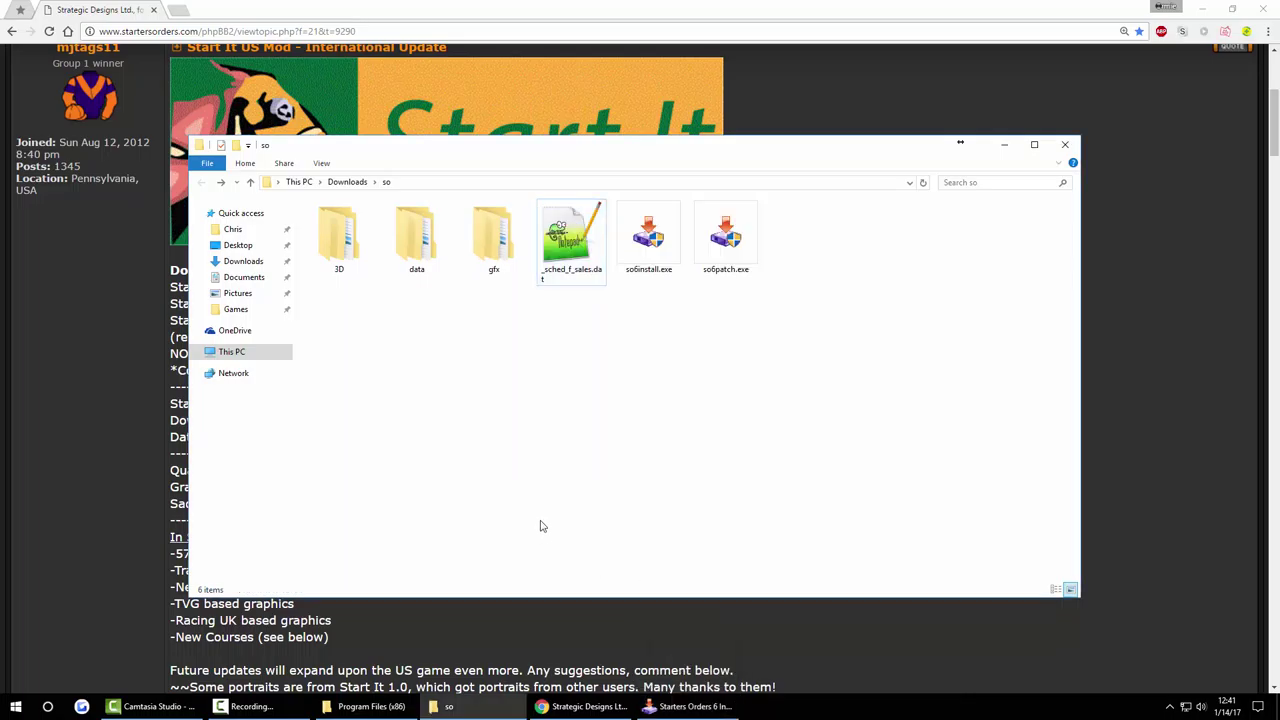
left_click(566, 236)
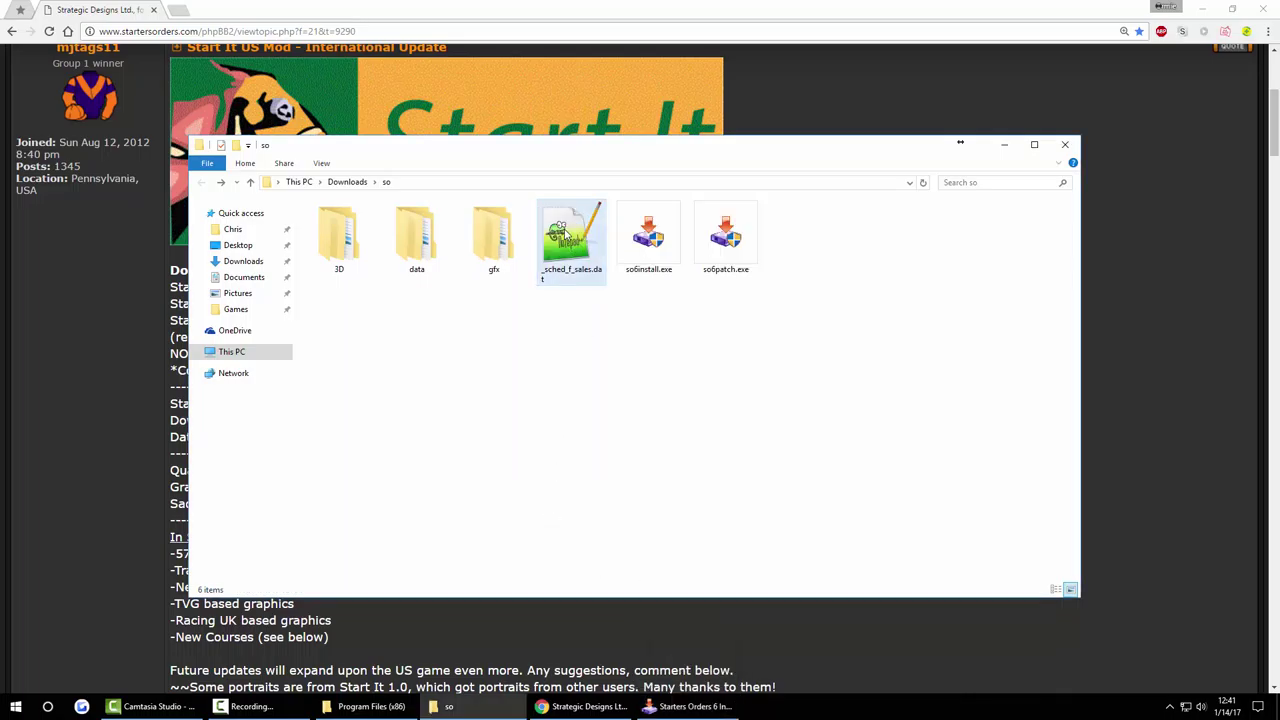
left_click(105, 435)
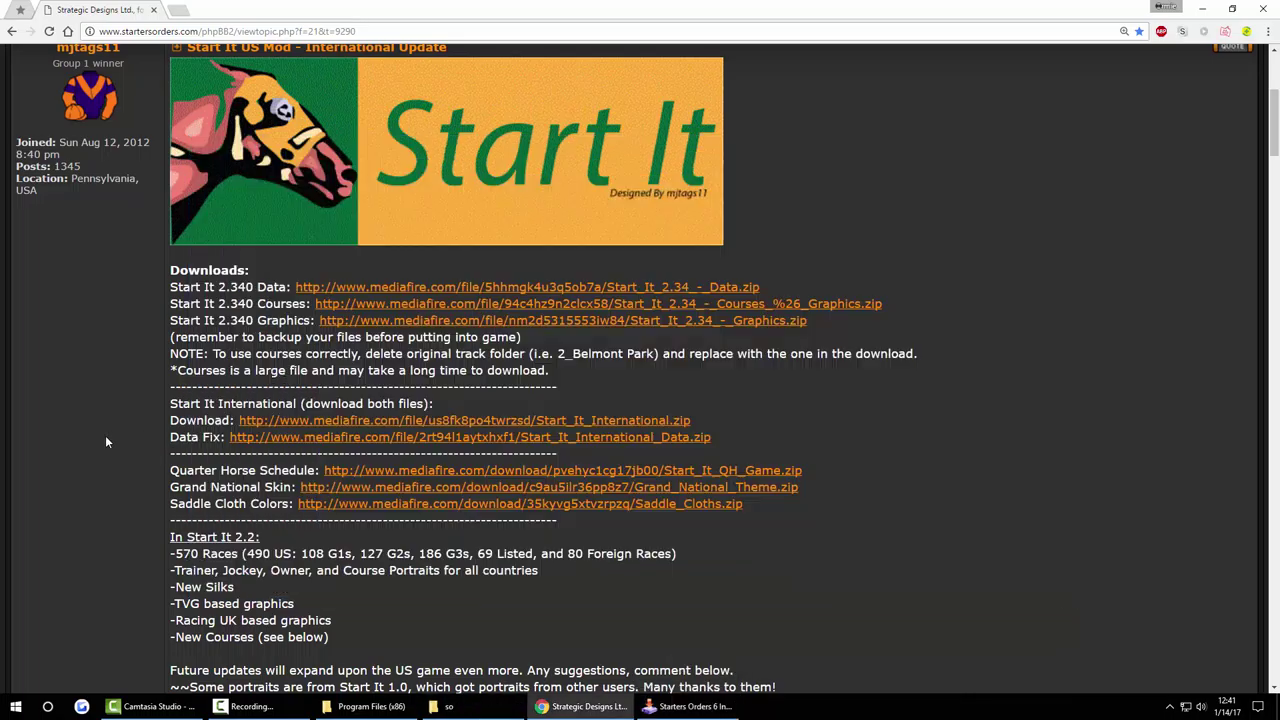
scroll(572, 510, "down", 4)
scroll(532, 538, "up", 5)
scroll(532, 538, "up", 3)
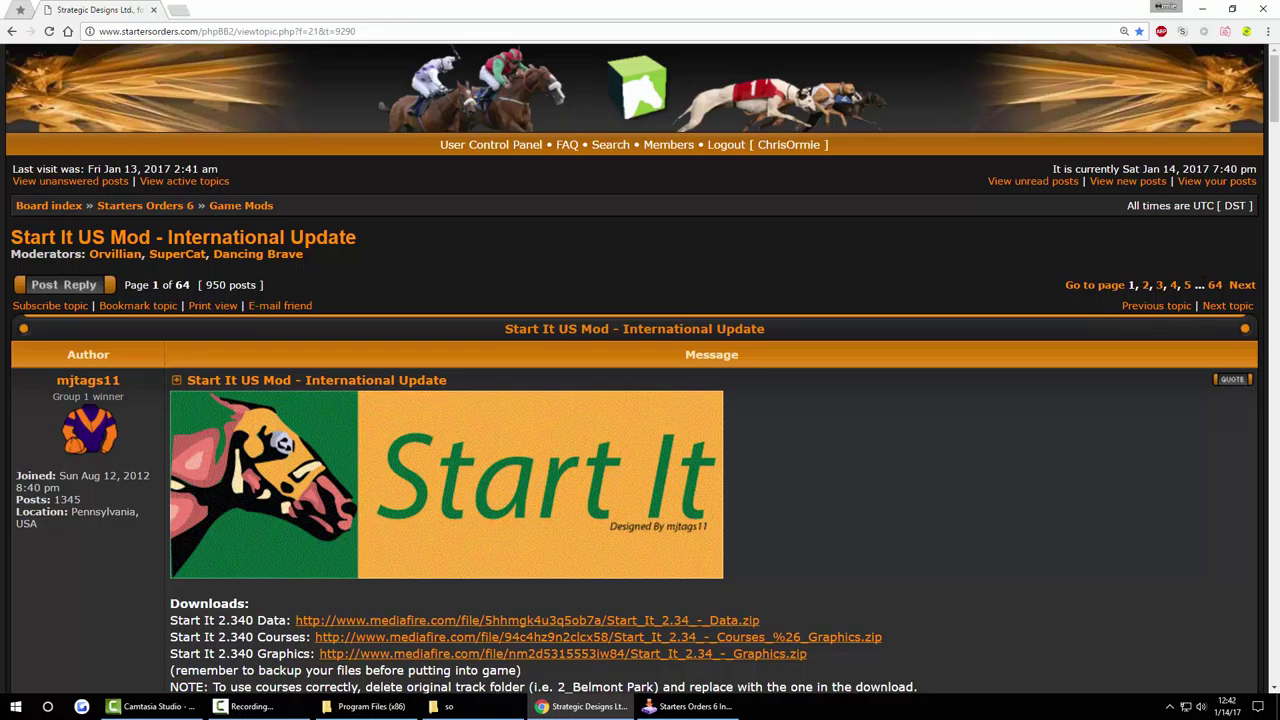
scroll(908, 415, "down", 4)
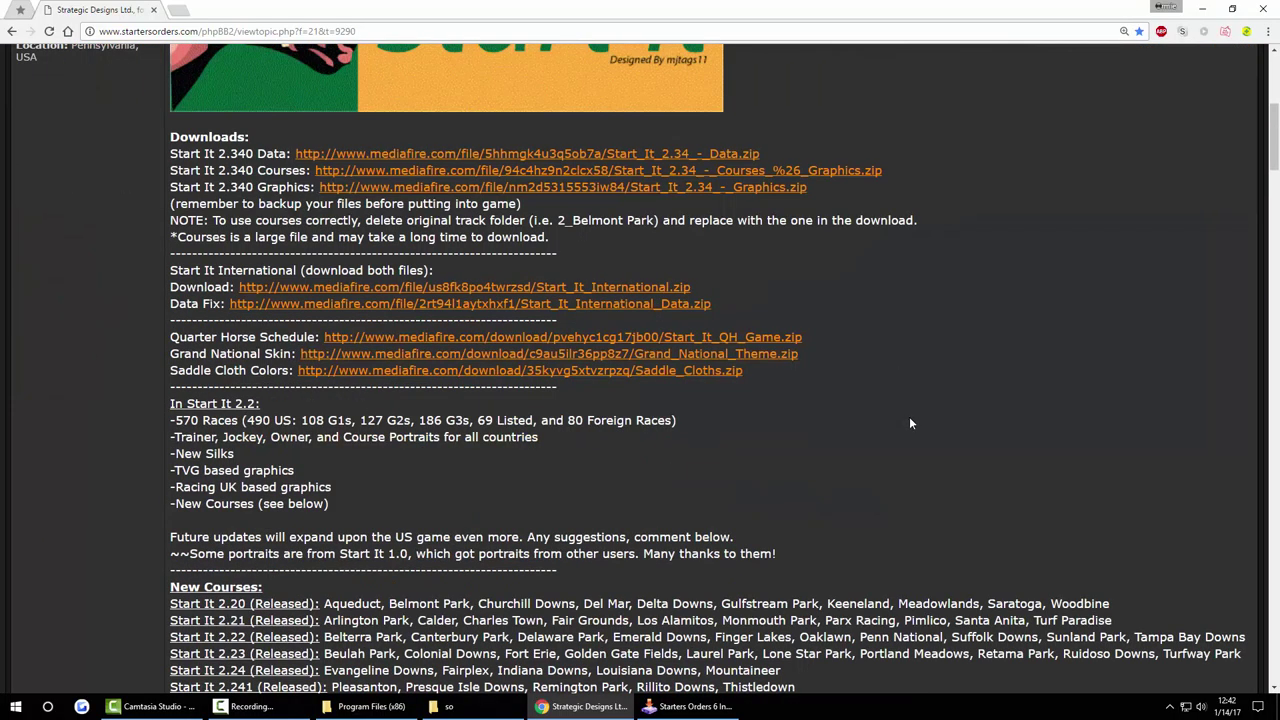
scroll(920, 418, "up", 1)
scroll(926, 424, "up", 3)
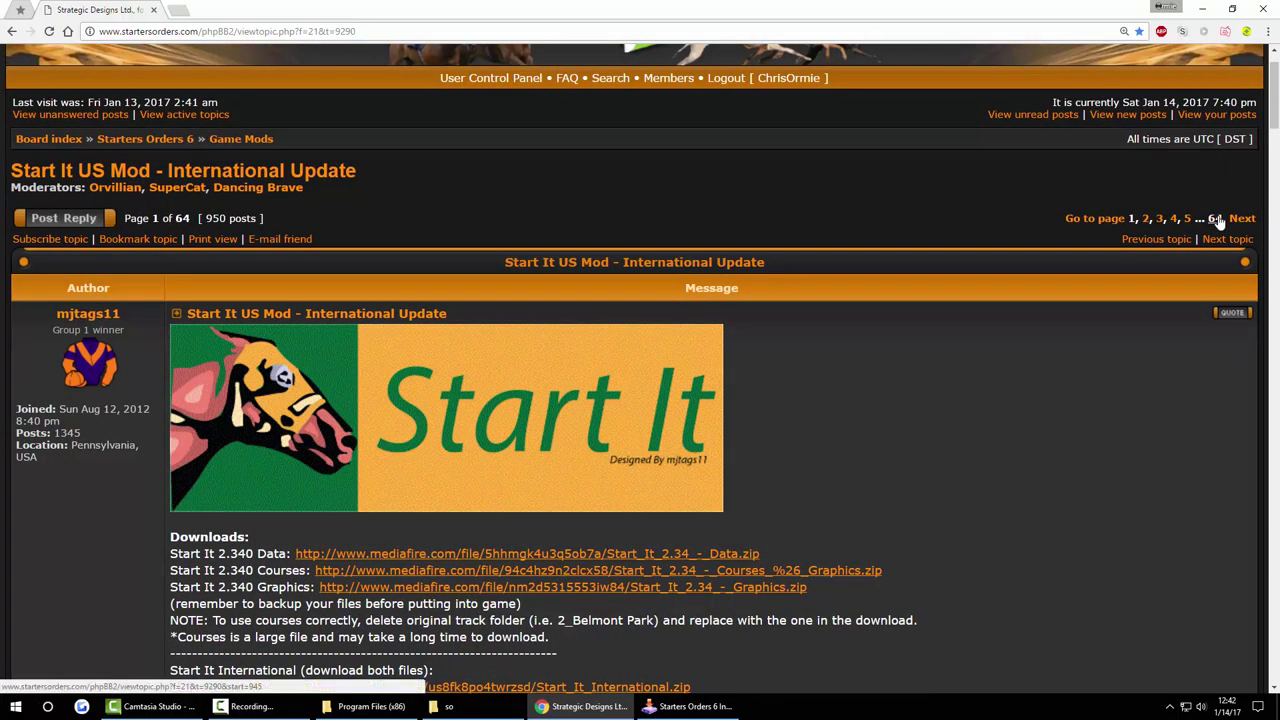
- Search page 1 of the topic for the logged-in member's forum username
key("ctrl+f")
type("c")
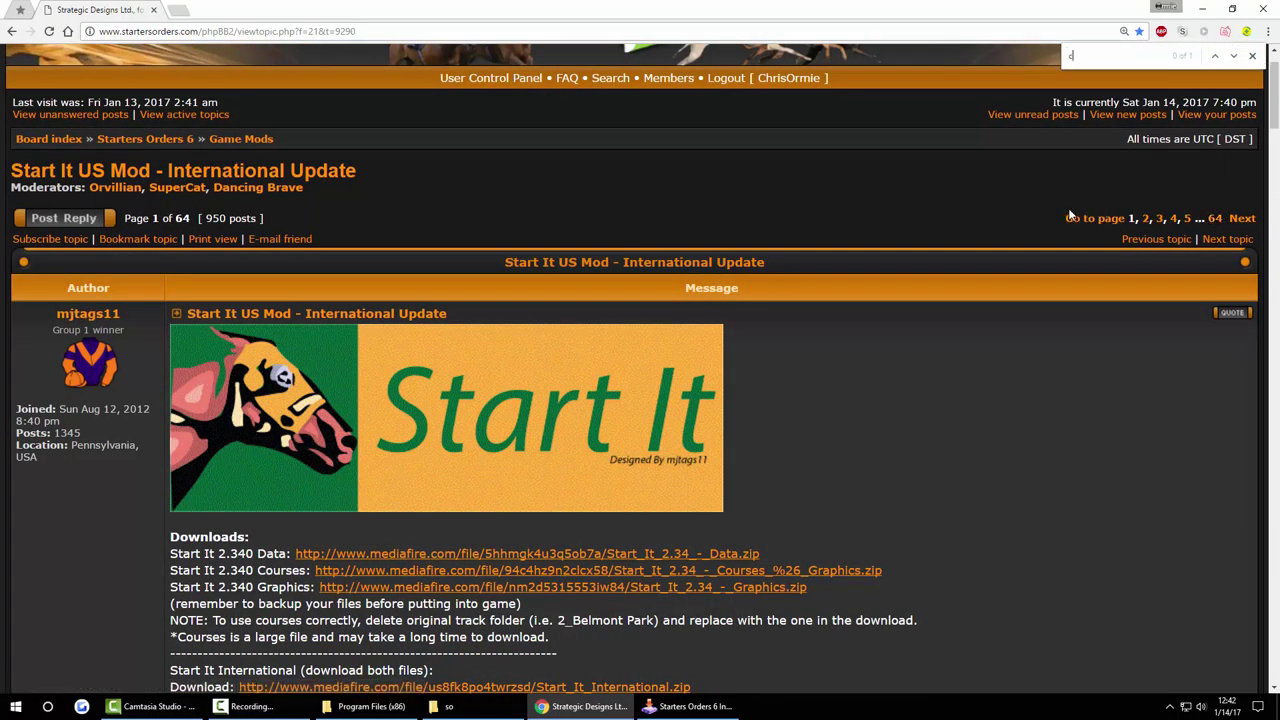
type("hrisormie")
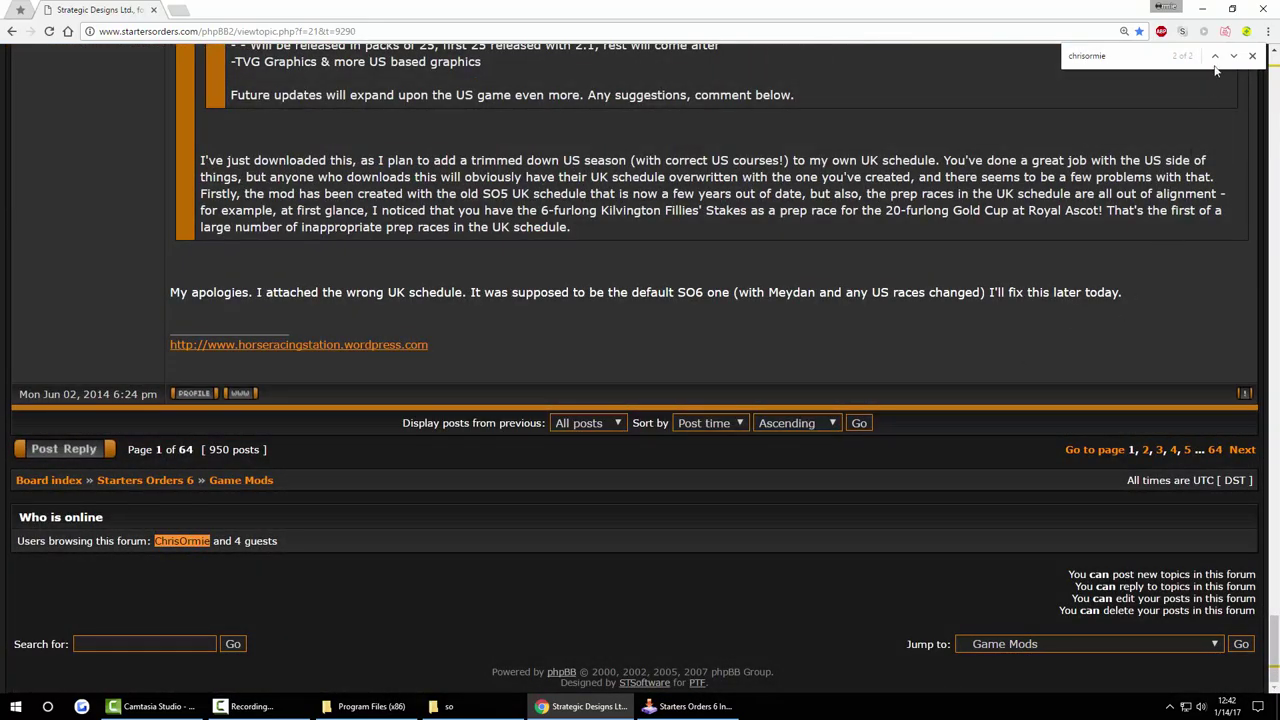
left_click(1215, 56)
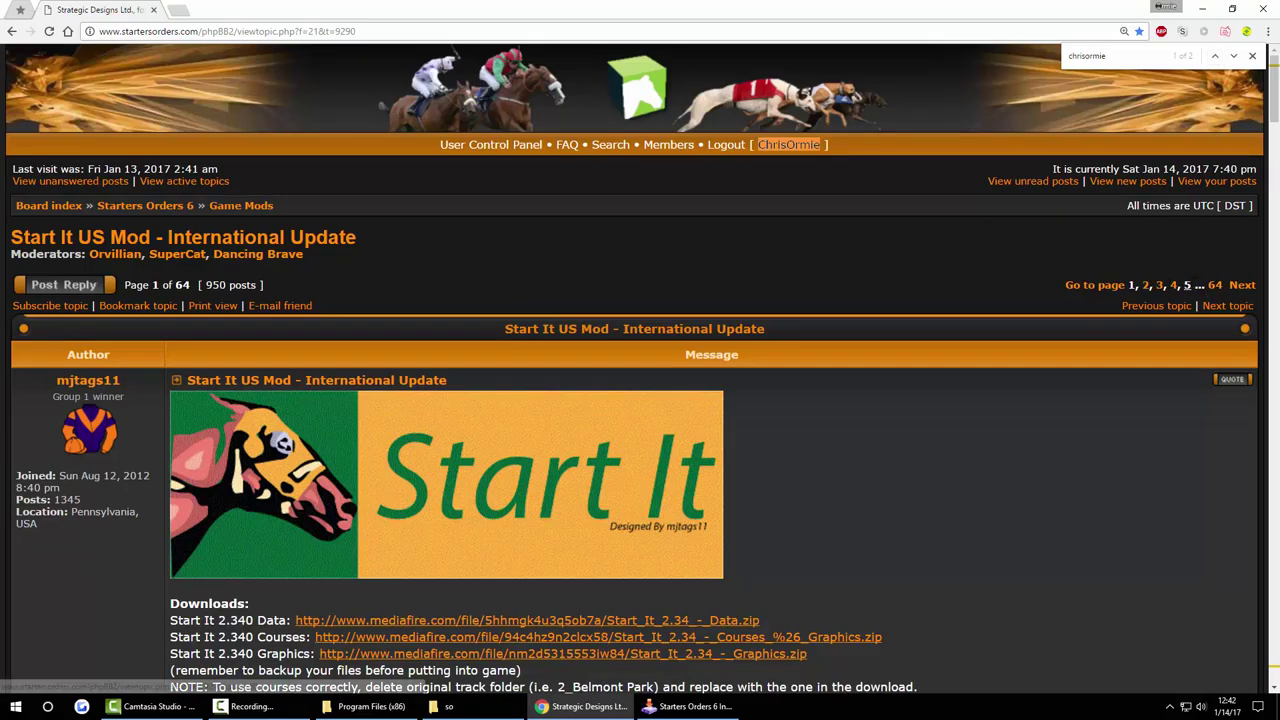
- Open page 64 and then page 63 of the topic, searching each for the same forum username
left_click(1216, 290)
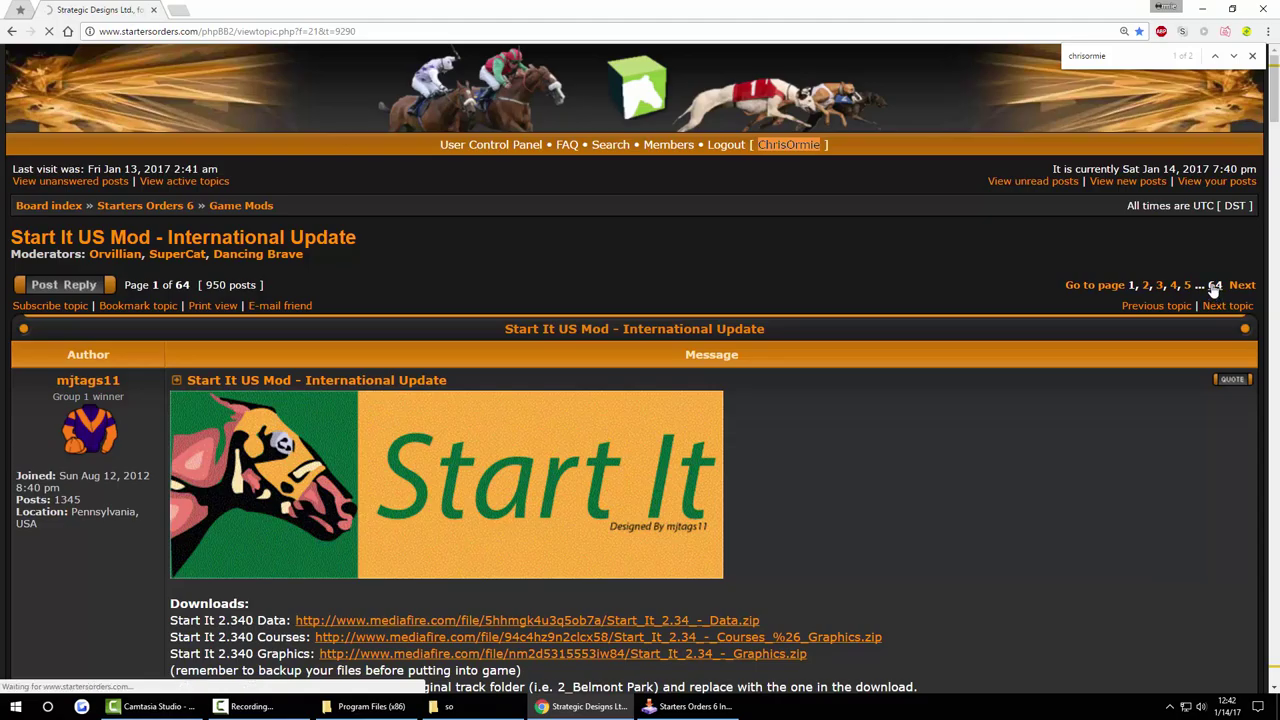
key("ctrl+f")
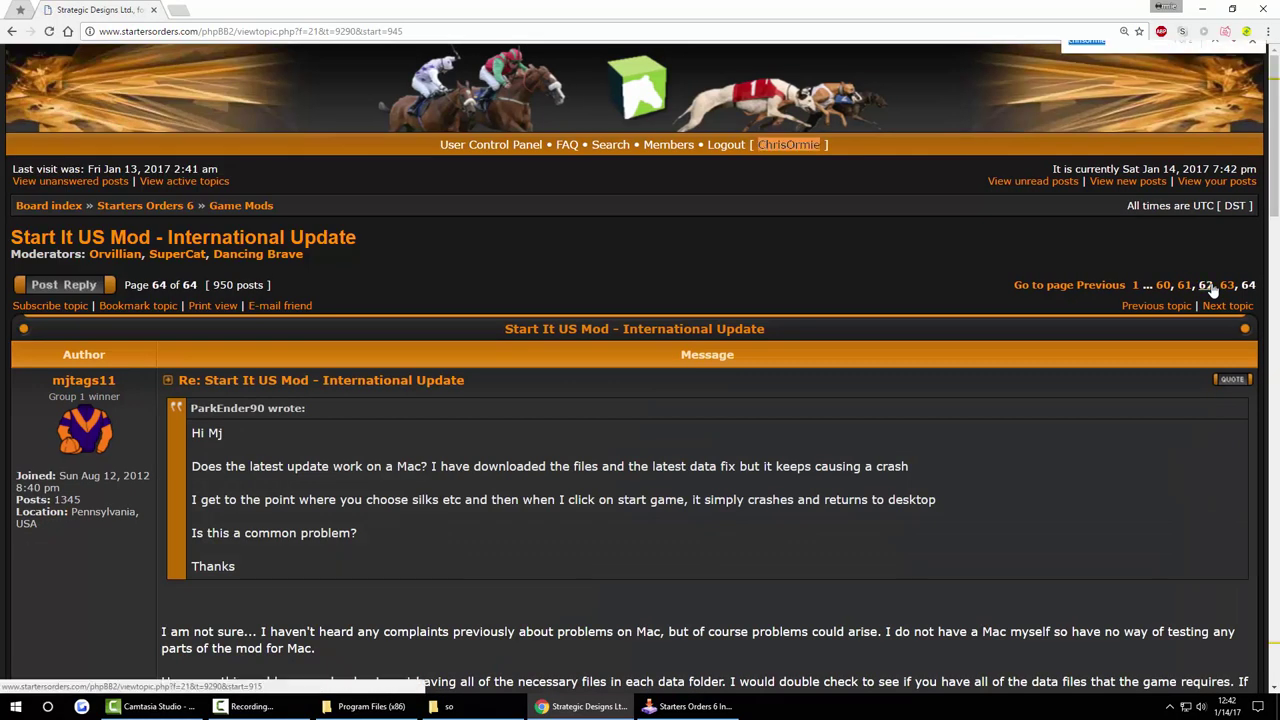
key("Return")
key("Return")
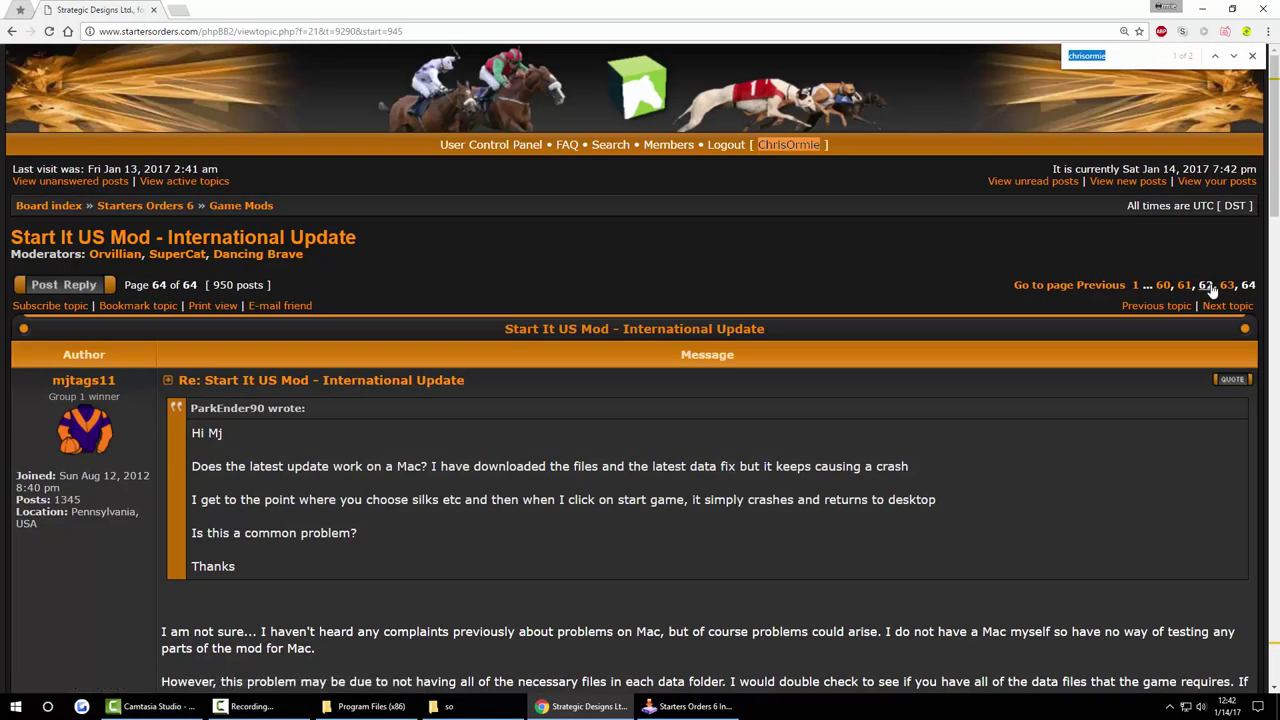
left_click(1227, 288)
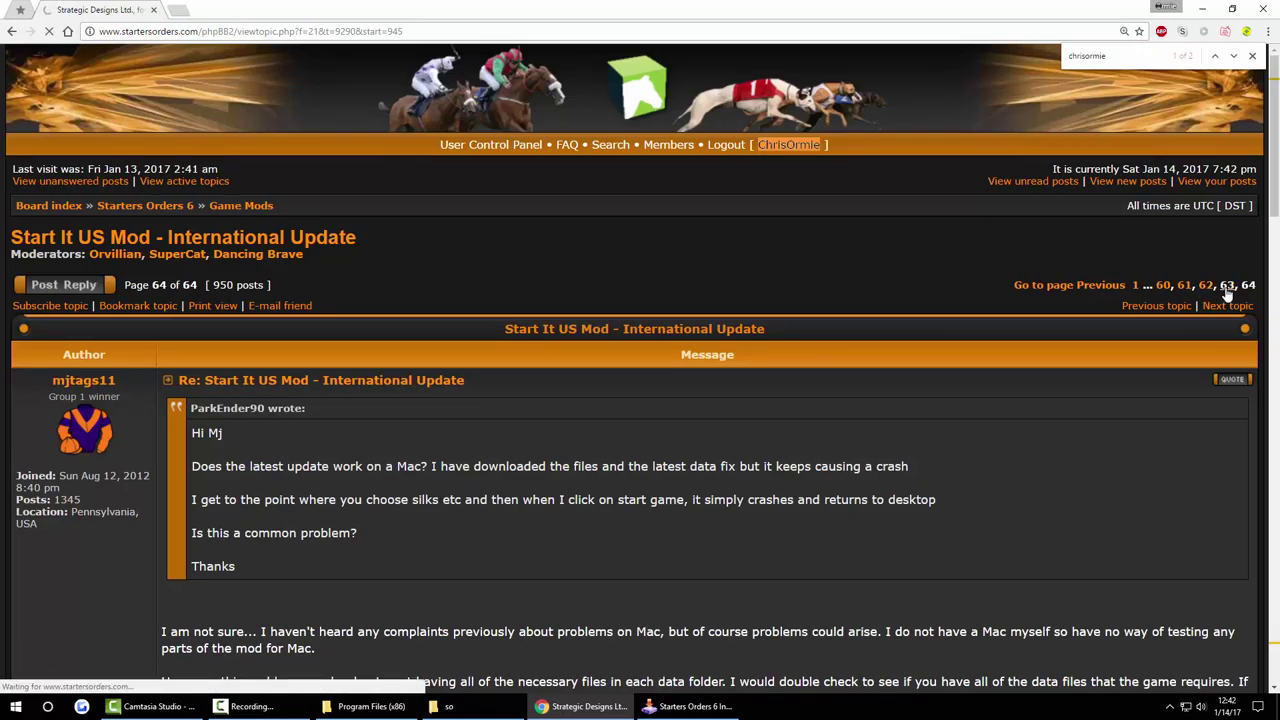
key("ctrl+f")
key("Return")
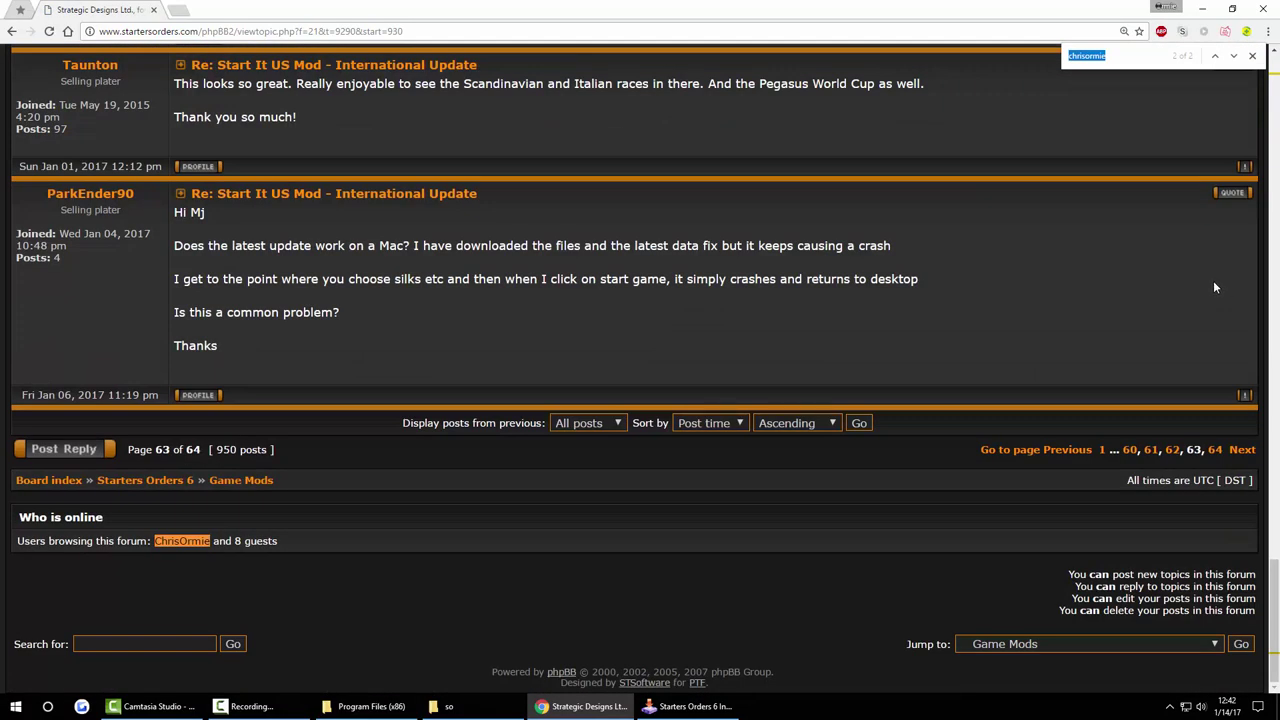
key("Return")
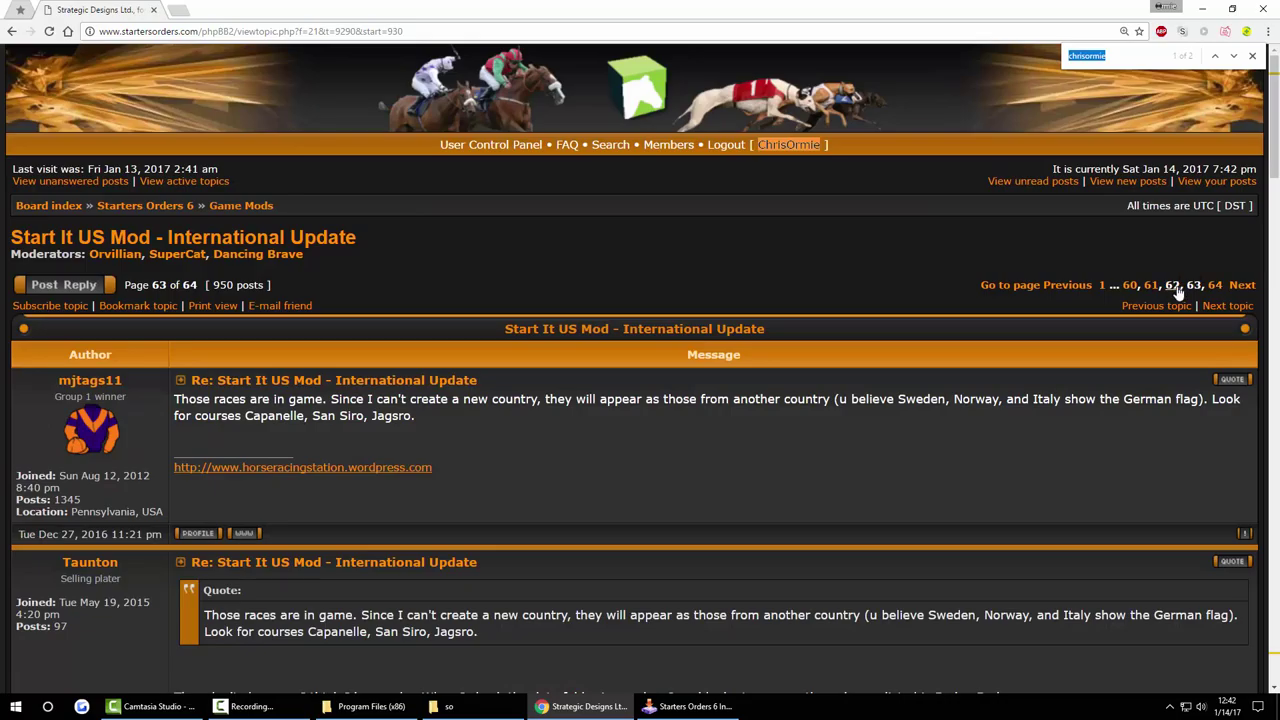
- Continue the username search on pages 62 and 61 of the topic
left_click(1172, 286)
key("ctrl+f")
key("Return")
left_click(1151, 290)
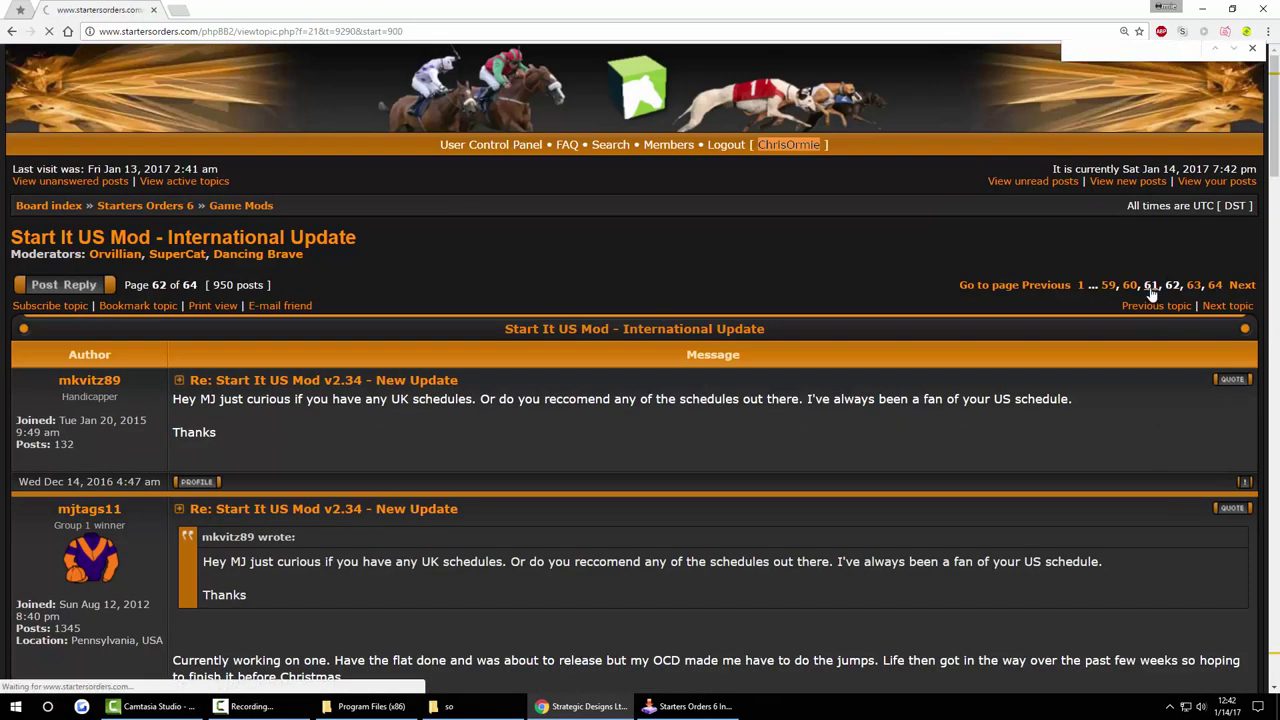
key("Return")
key("Return")
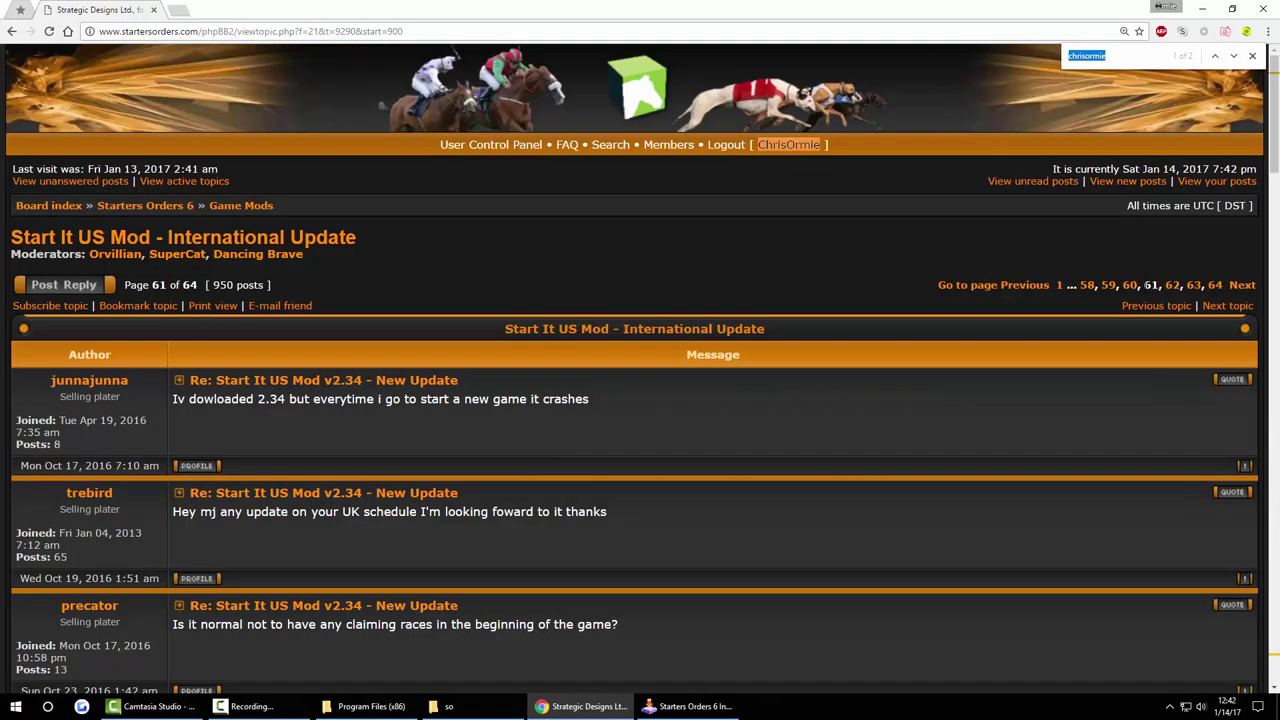
left_click(1129, 286)
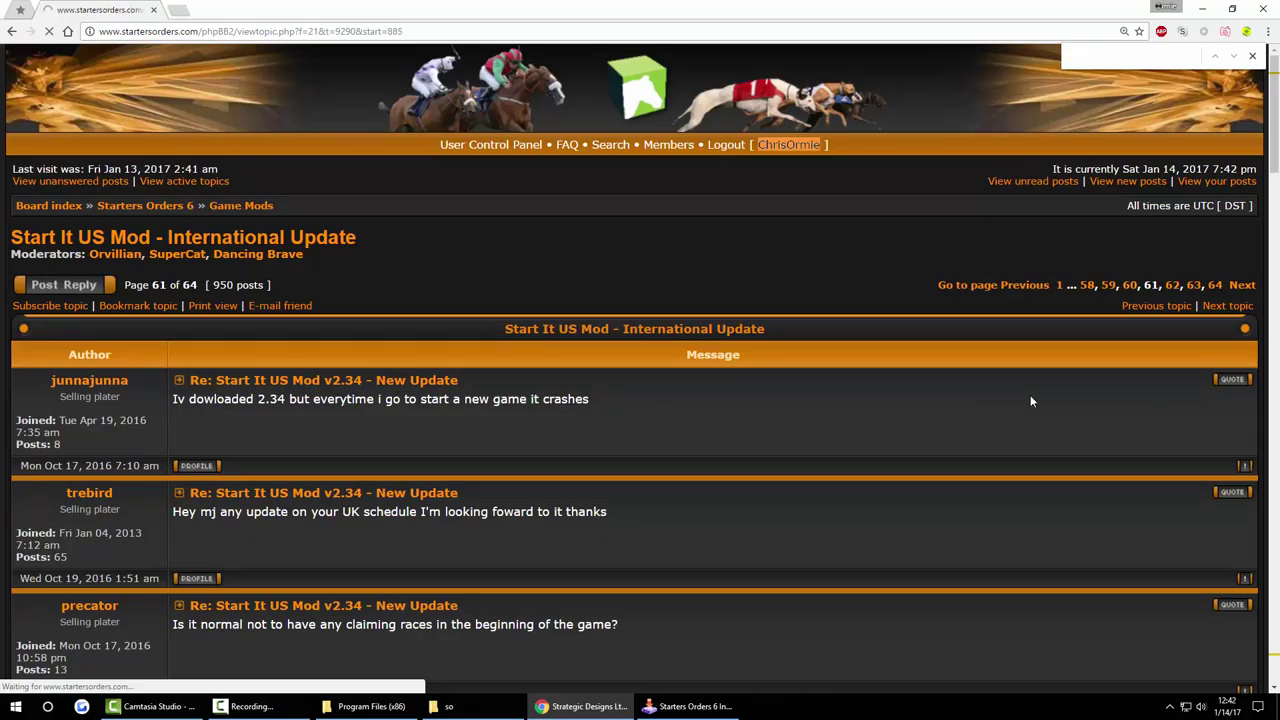
key("ctrl+f")
key("Return")
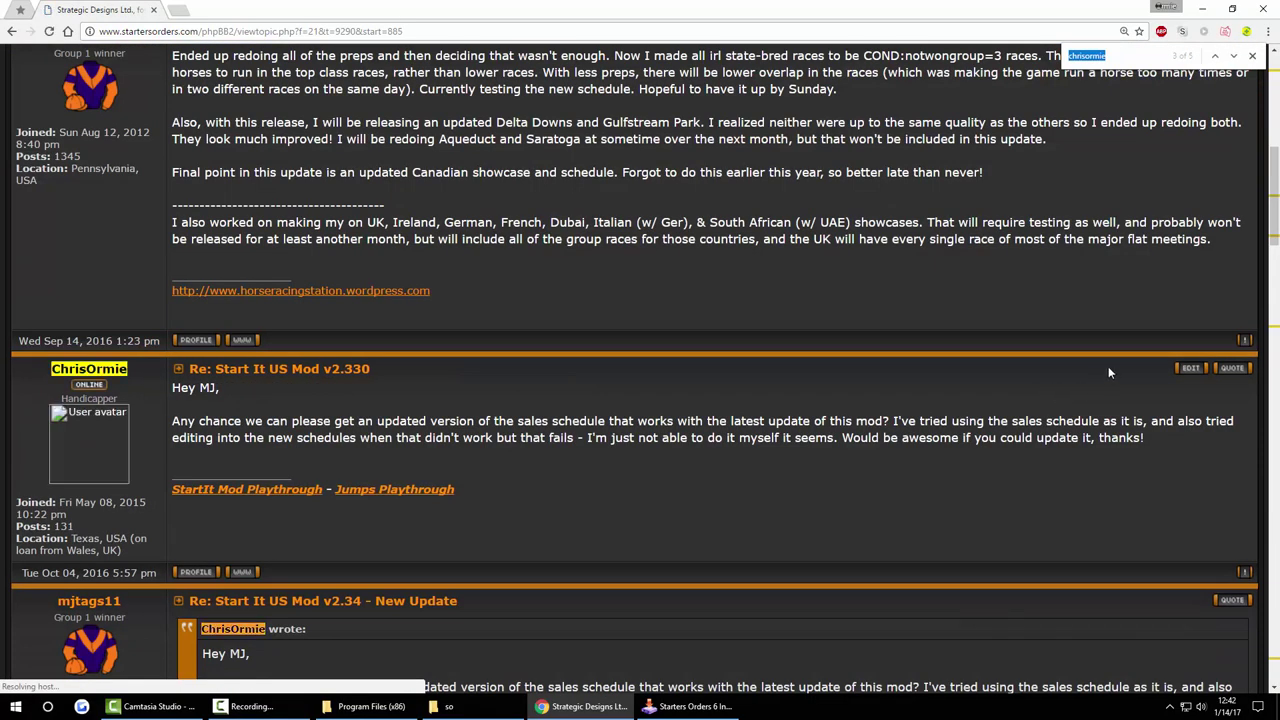
key("Return")
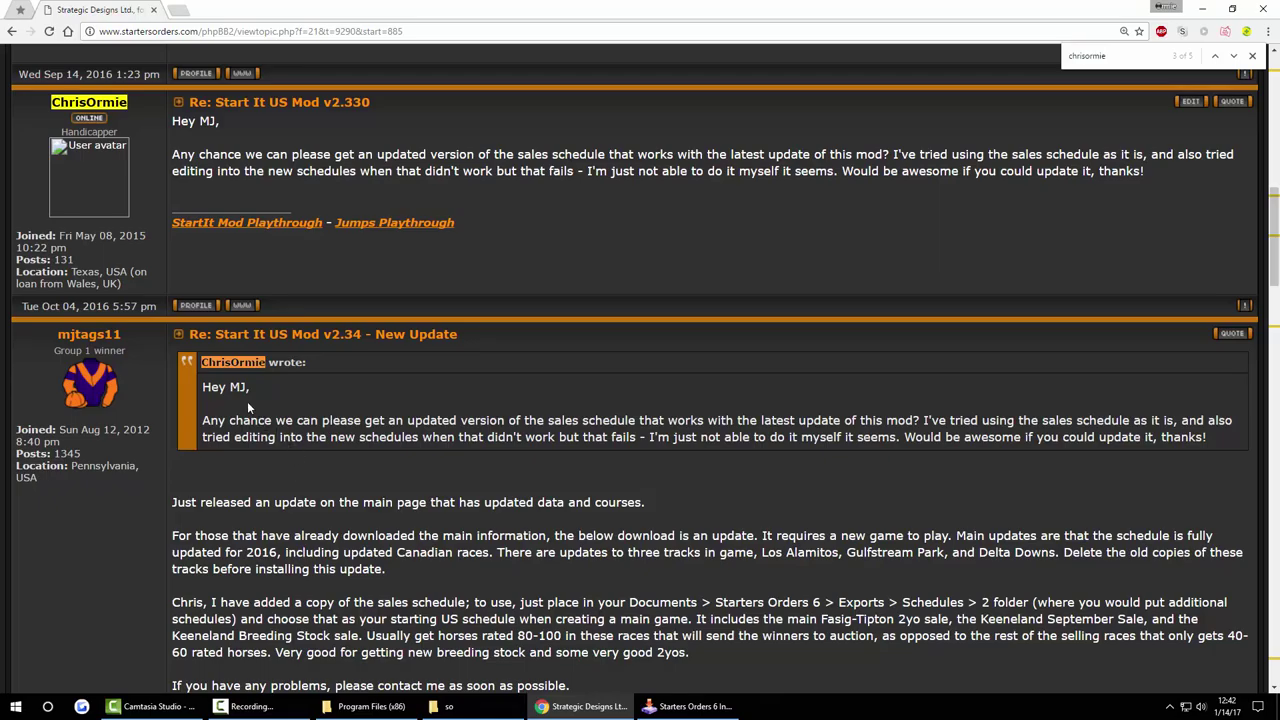
- Review the mod author's reply to the sales schedule request, including the Start_It_2.34_Update_-_Schedule.zip download link
left_click_drag(310, 420, 686, 420)
scroll(589, 386, "down", 2)
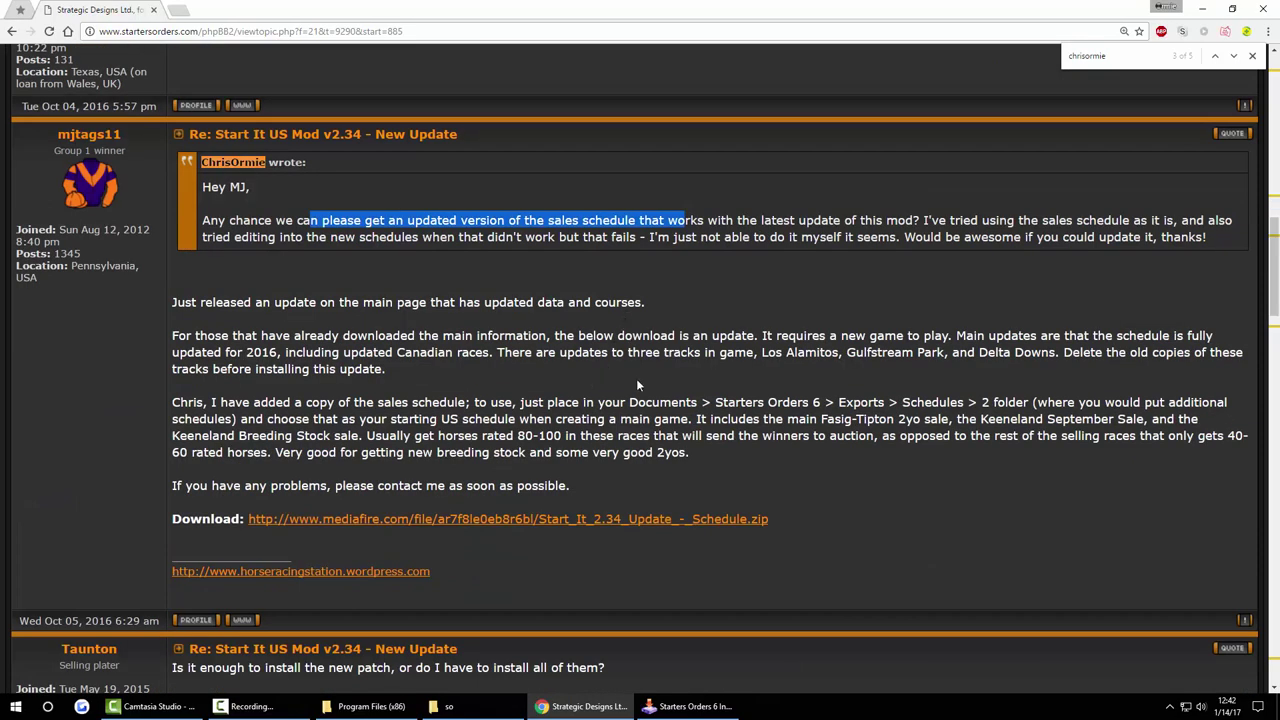
left_click_drag(780, 521, 242, 519)
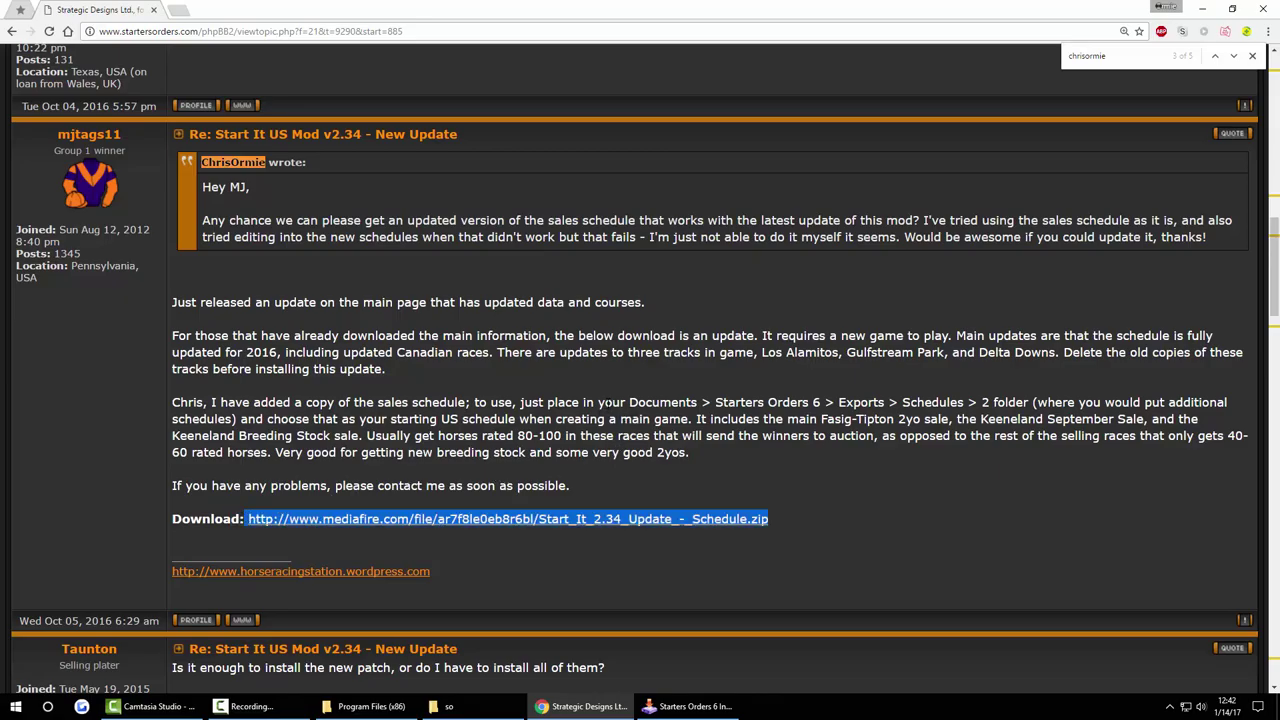
left_click(812, 352)
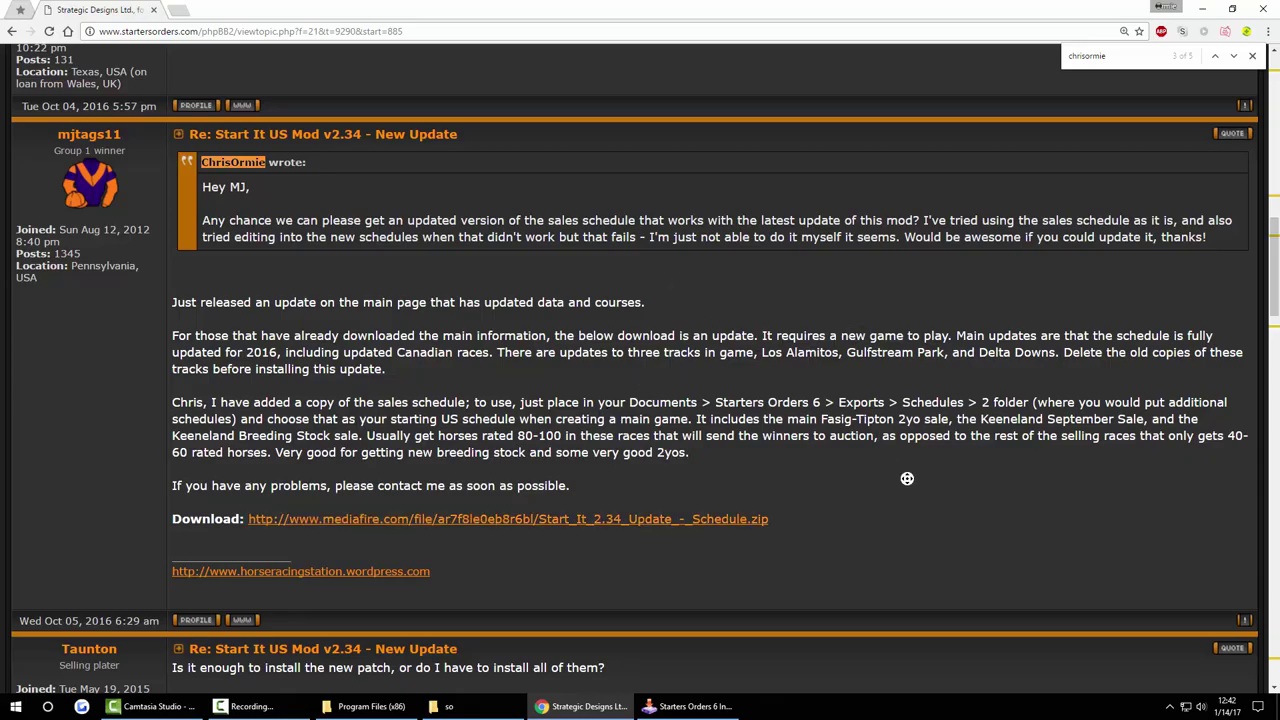
scroll(907, 478, "up", 15)
scroll(778, 449, "down", 9)
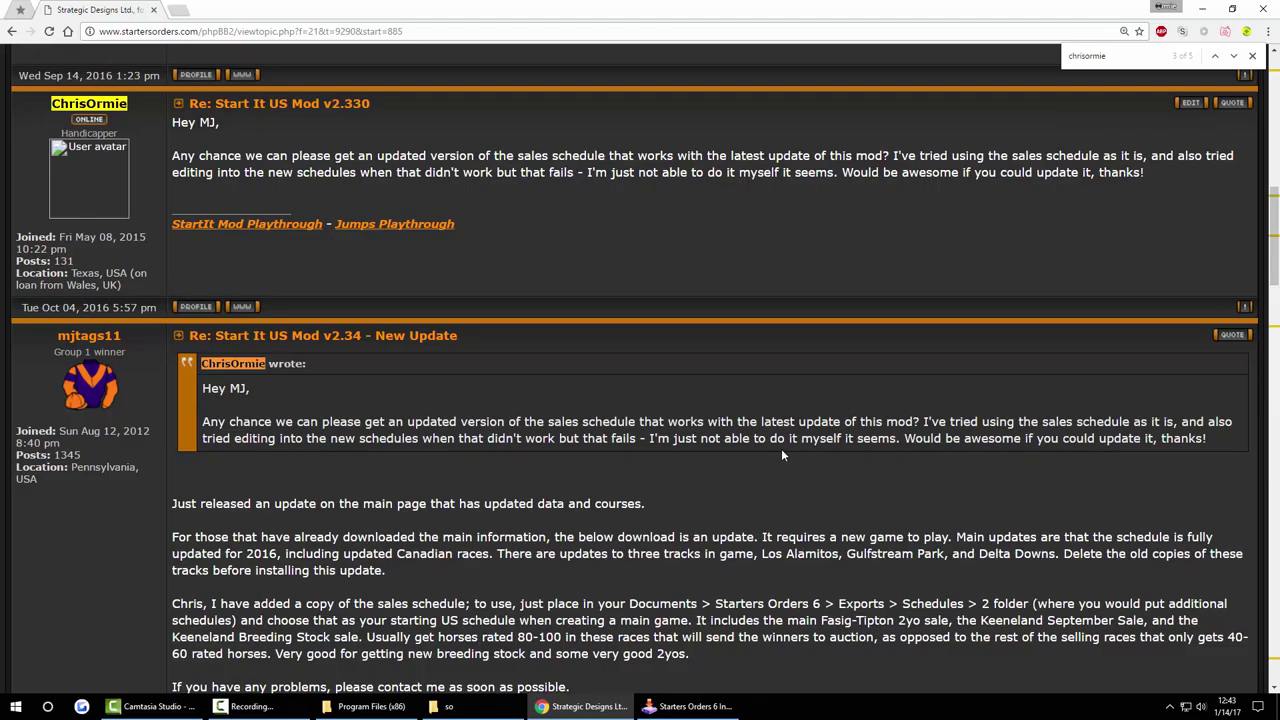
- Read the reply's update notes and its instructions for placing the sales schedule in the Exports > Schedules > 2 folder
scroll(782, 453, "down", 3)
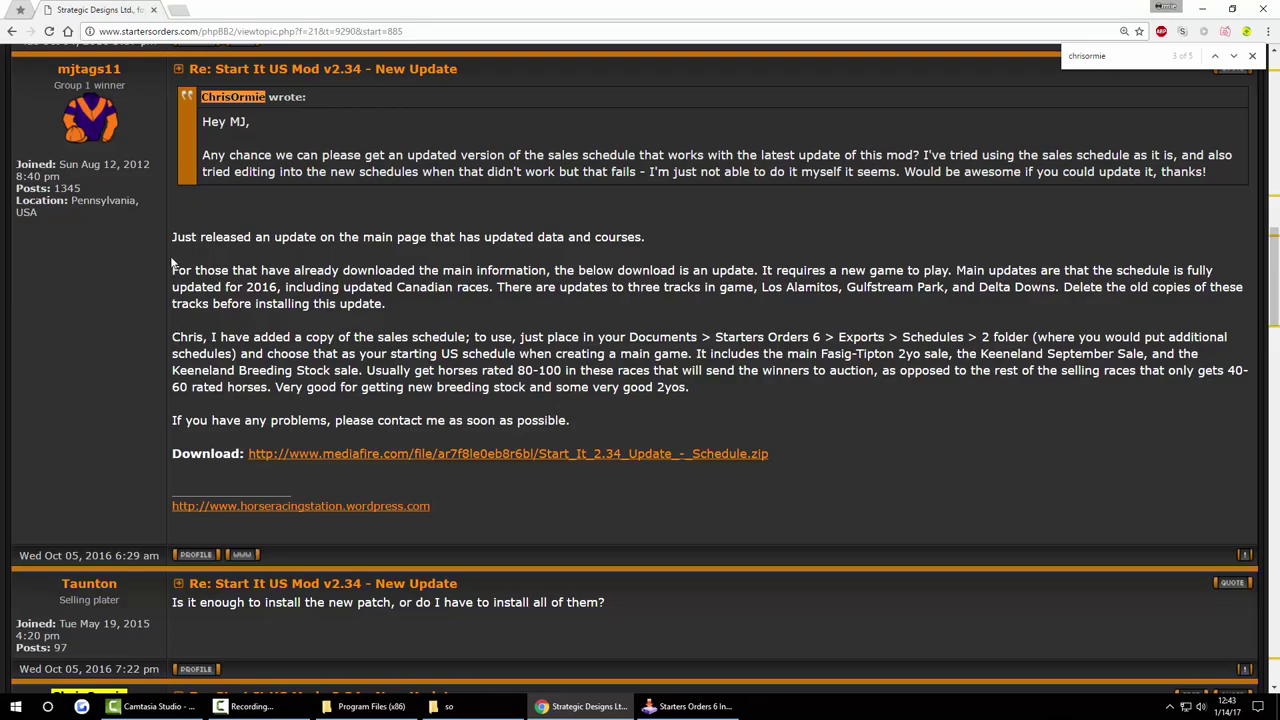
left_click_drag(170, 237, 508, 311)
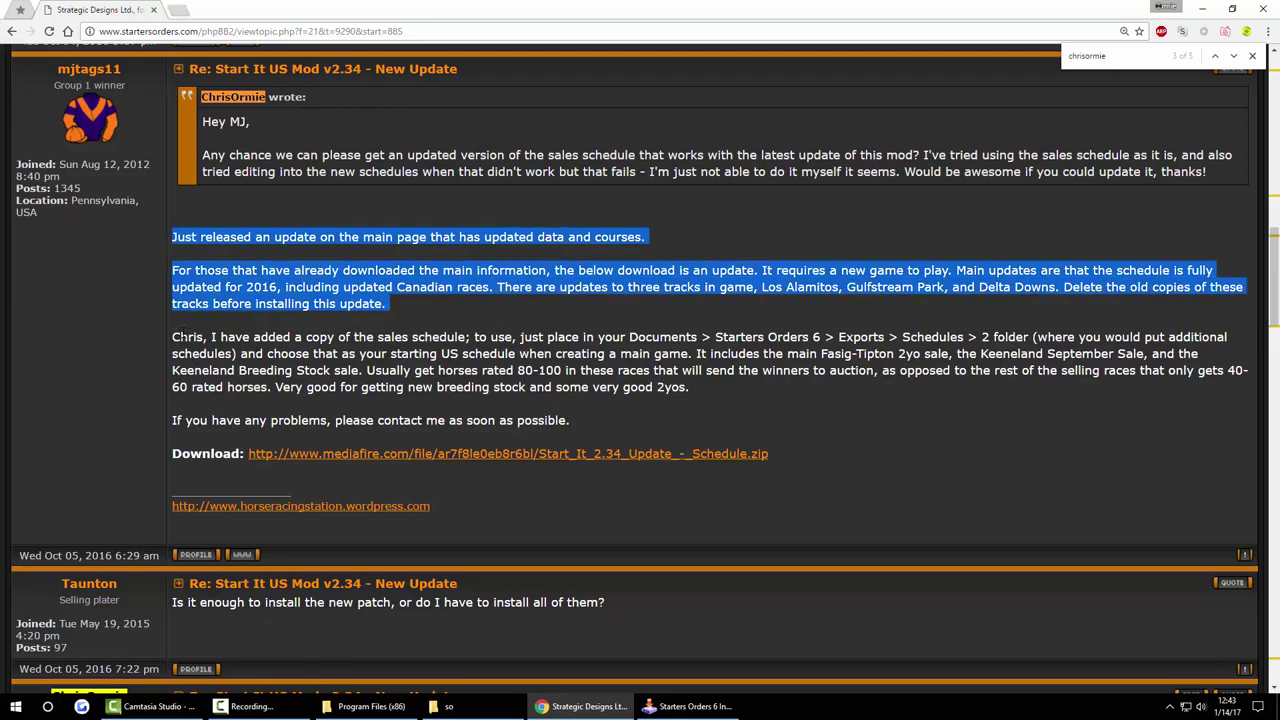
left_click_drag(177, 337, 783, 418)
left_click_drag(865, 425, 883, 462)
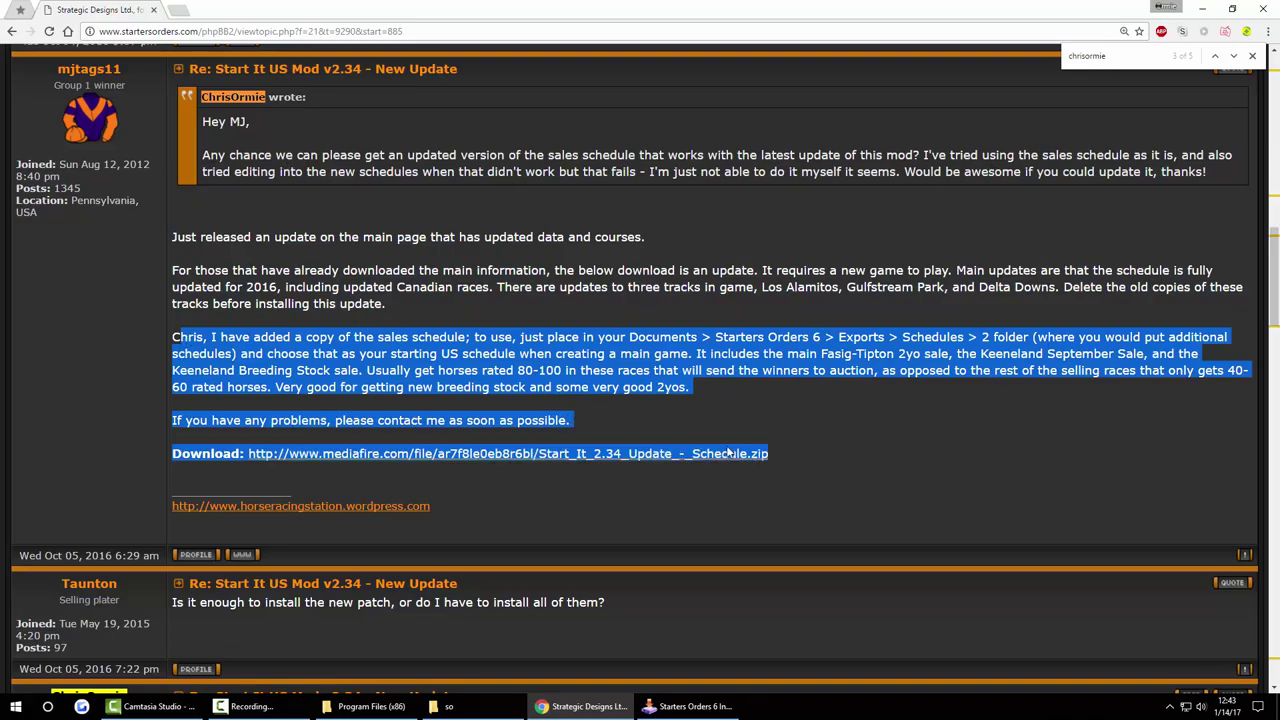
left_click(943, 450)
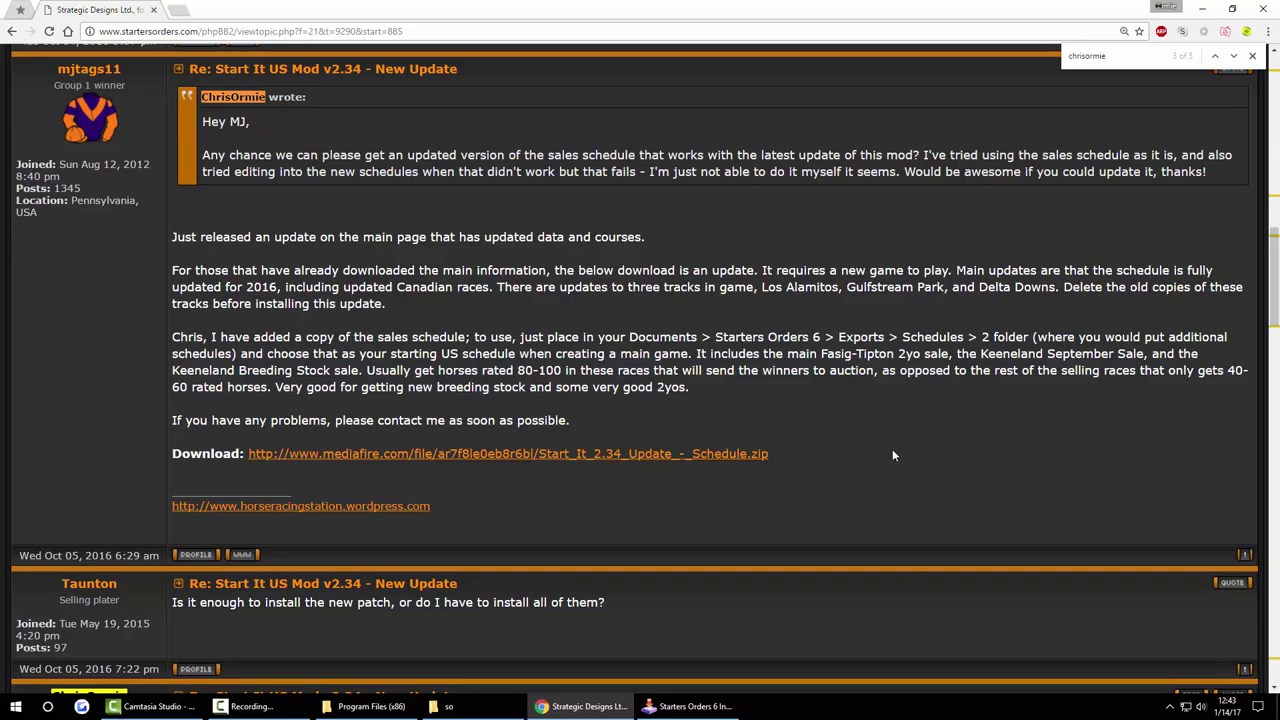
scroll(894, 447, "up", 3)
scroll(880, 460, "down", 2)
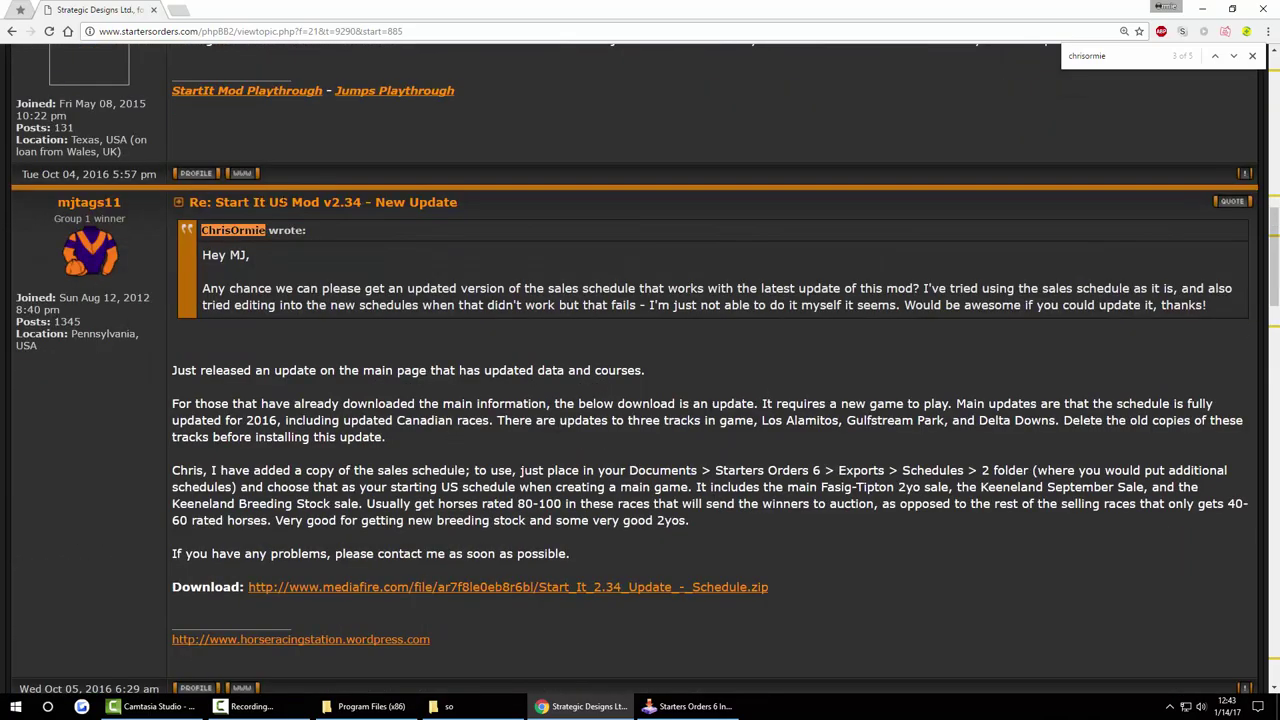
- Return to page 1 of the topic and close the page search
scroll(850, 235, "down", 6)
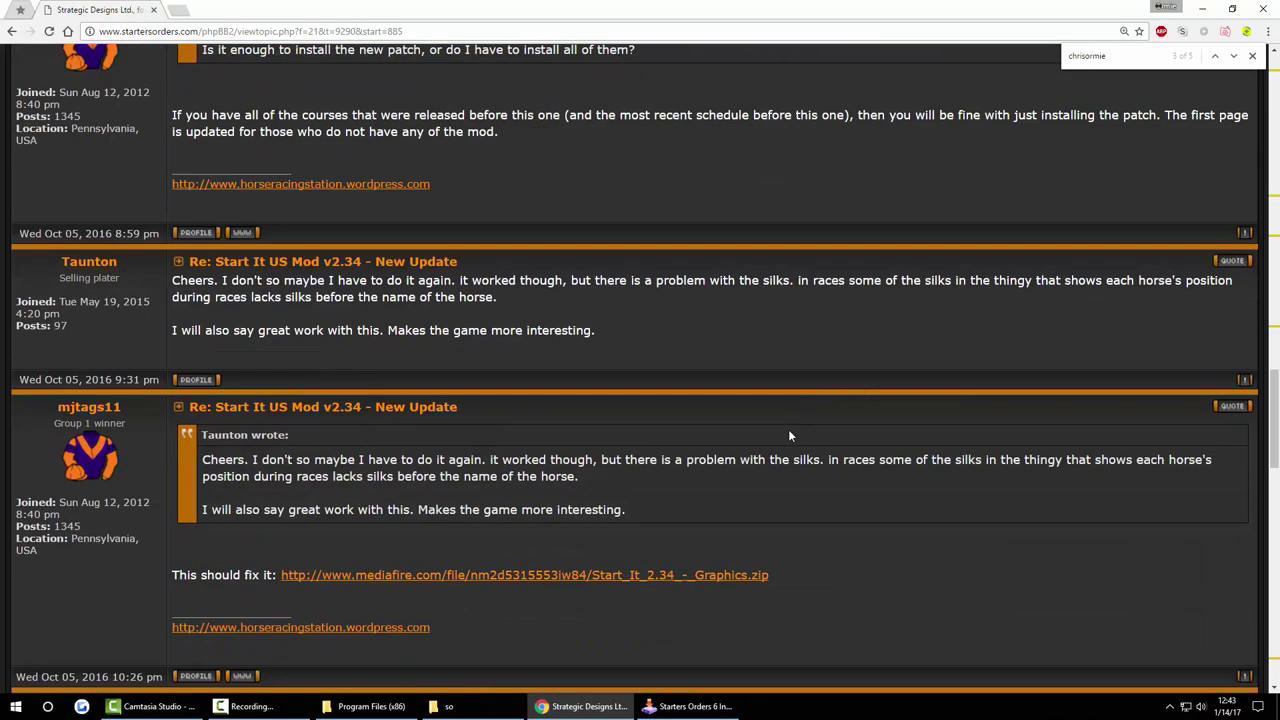
scroll(788, 435, "down", 12)
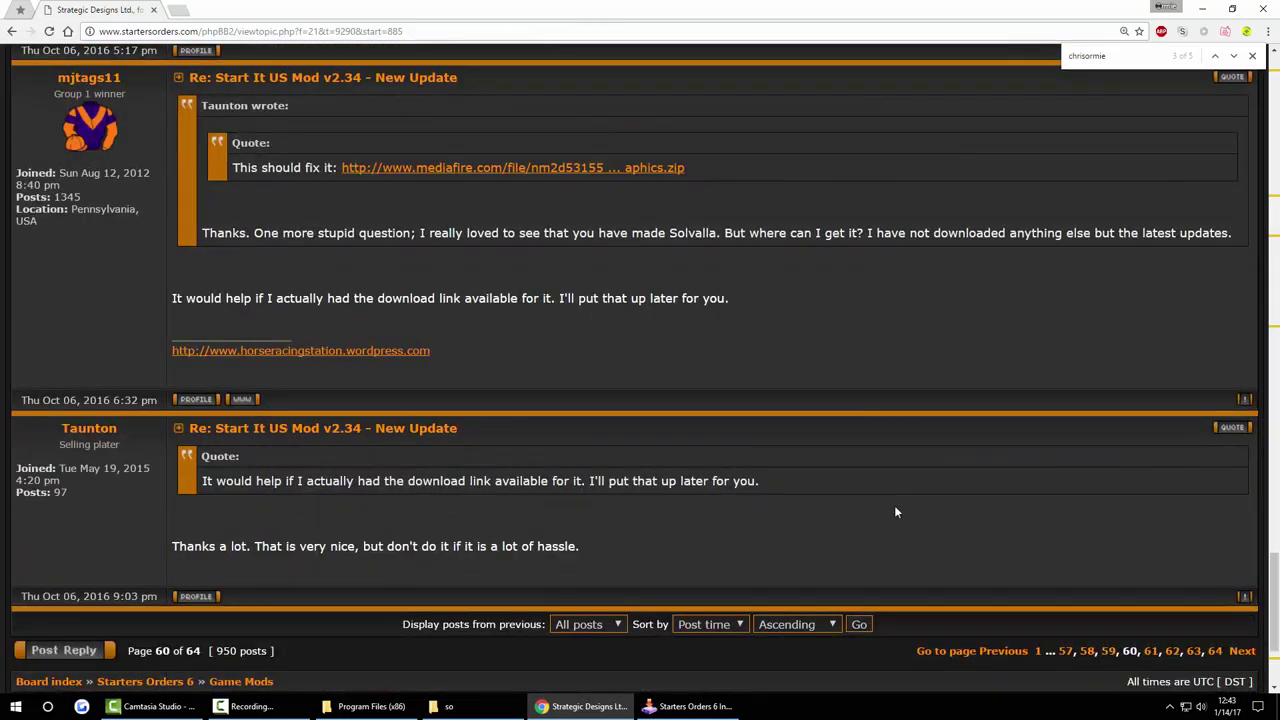
left_click(1039, 651)
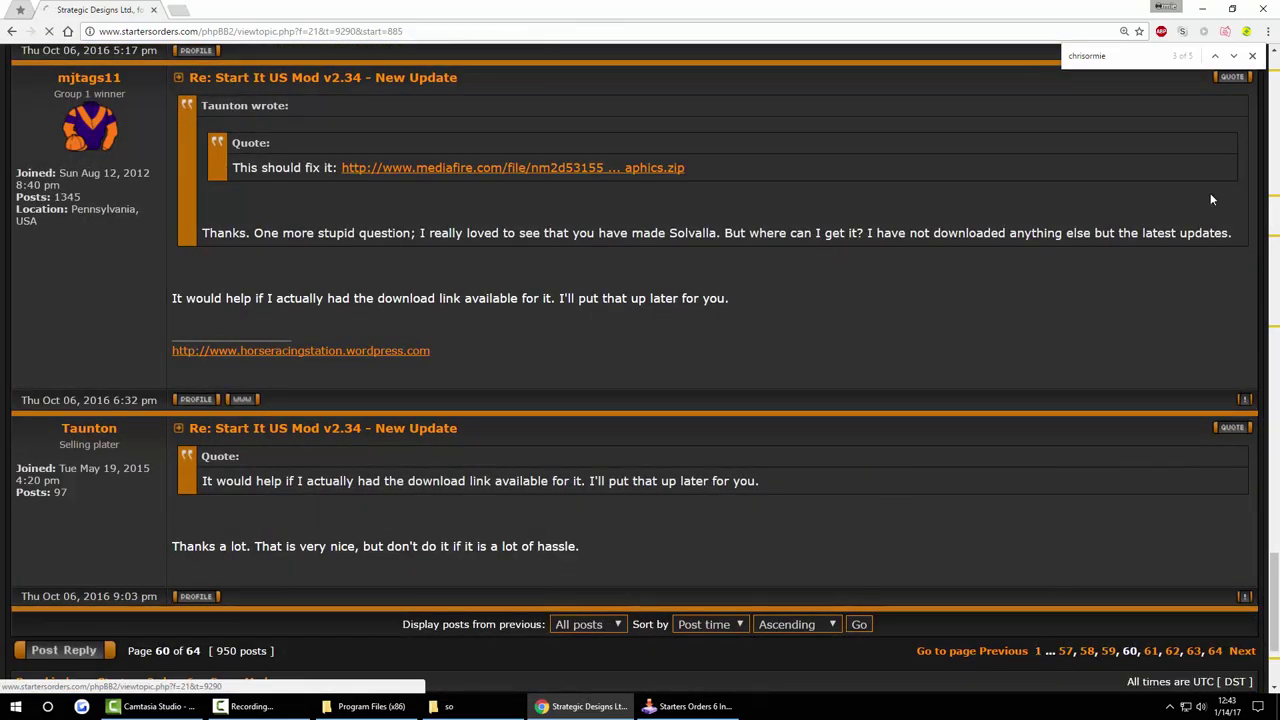
left_click(1252, 56)
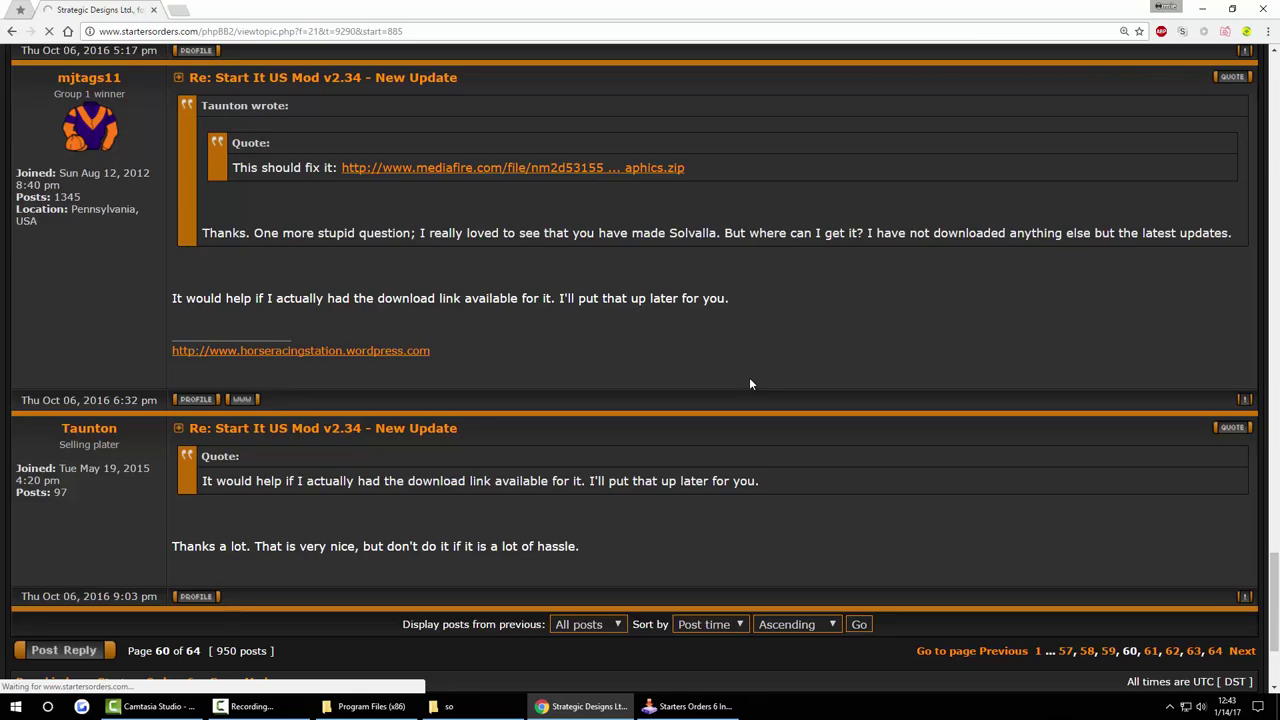
- Examine the Start It 2.340 Data, Courses and Graphics links, the International files and the extra downloads in the first post
scroll(846, 467, "down", 3)
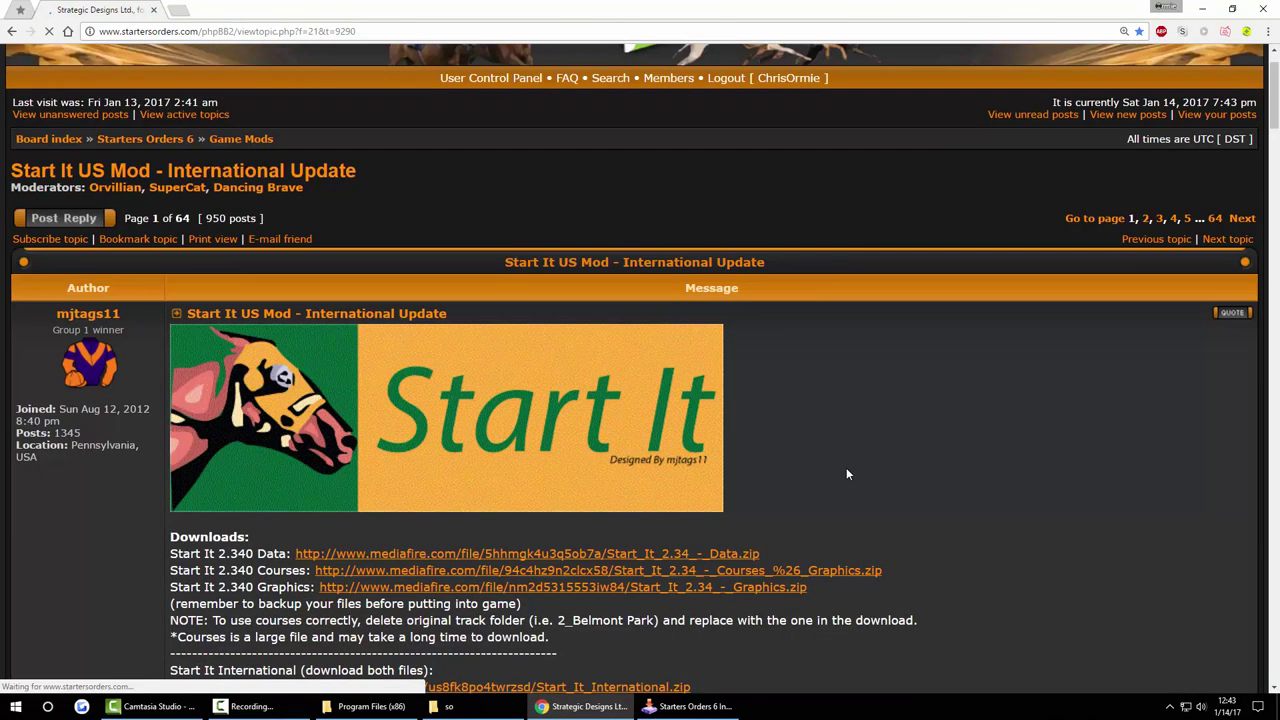
scroll(963, 466, "down", 1)
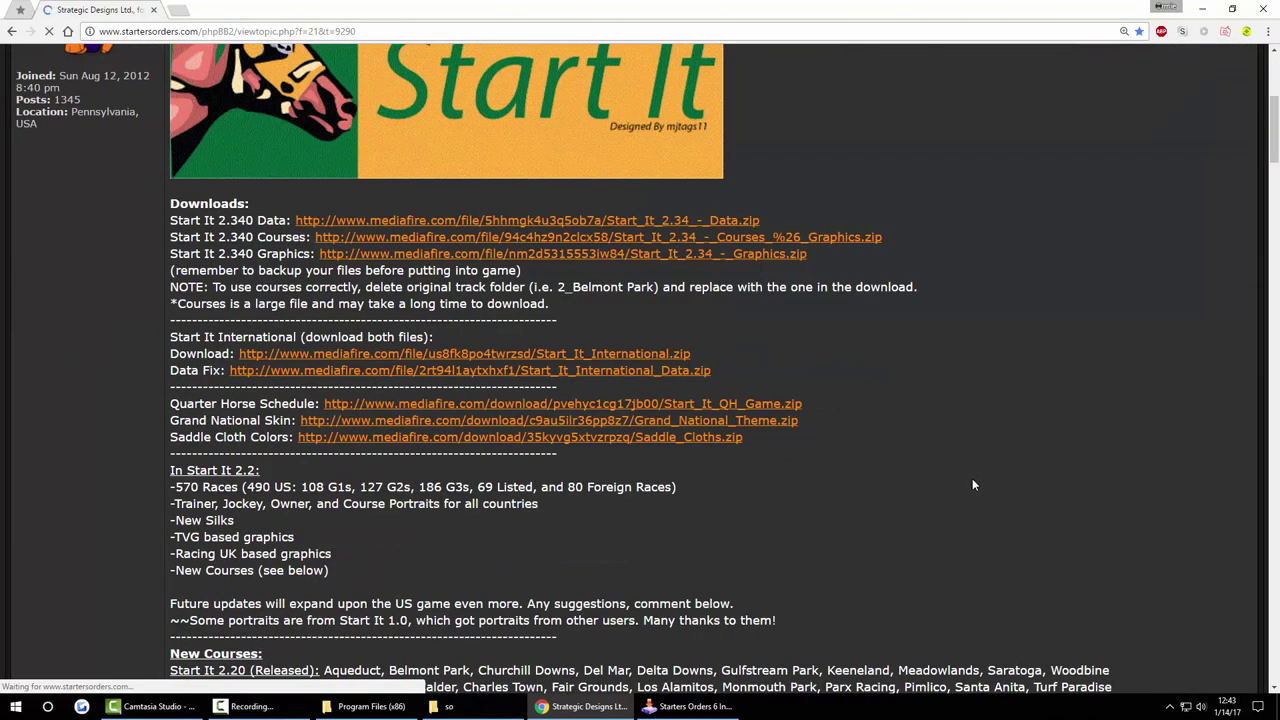
scroll(974, 475, "up", 1)
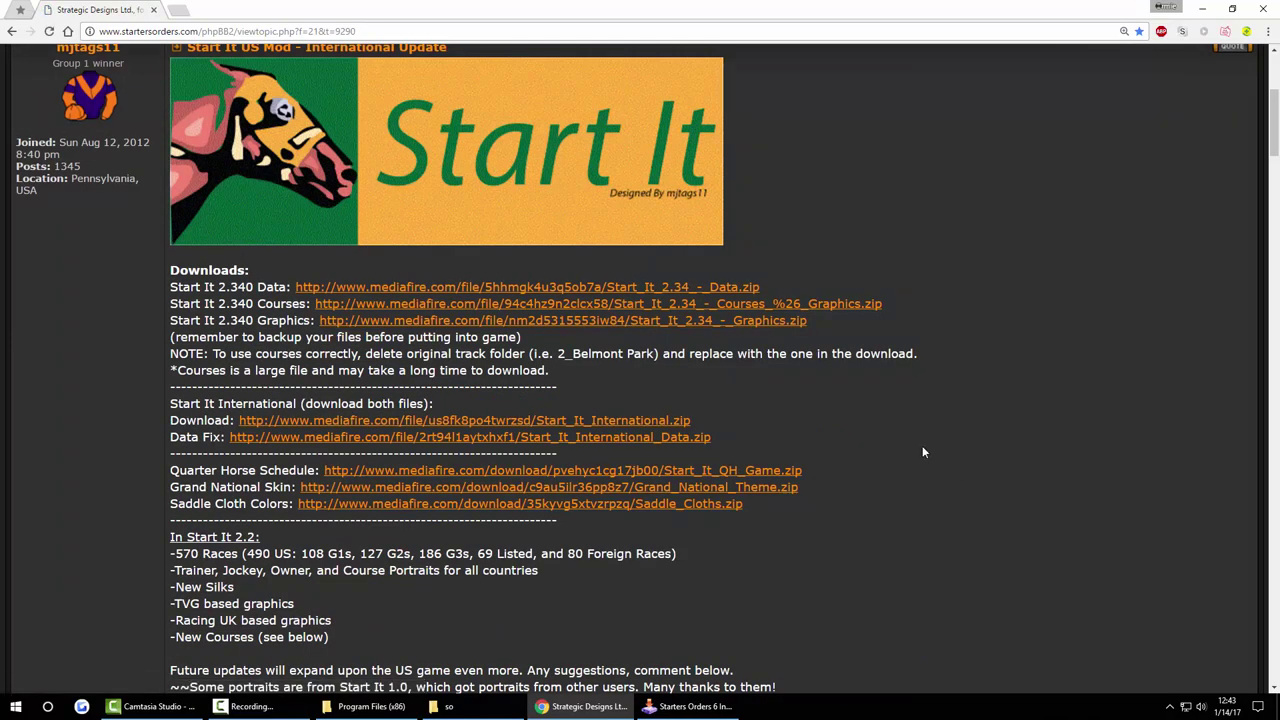
left_click(712, 288)
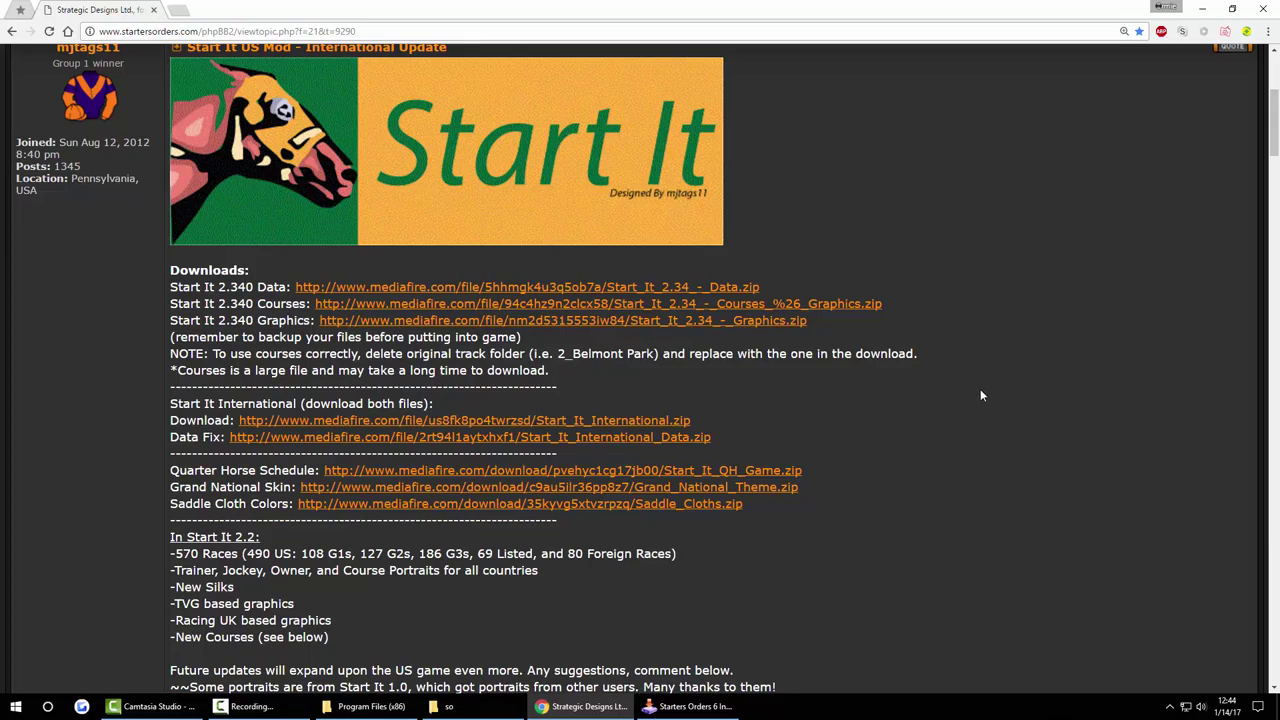
scroll(986, 409, "up", 1)
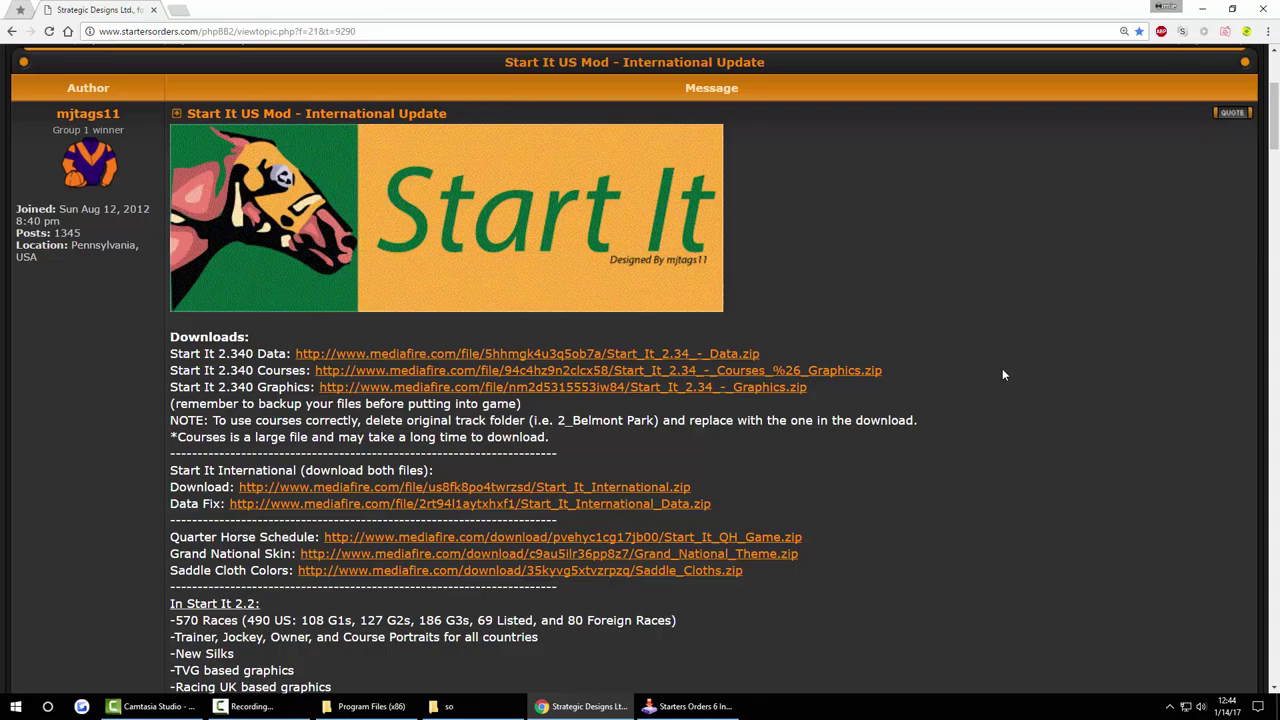
scroll(998, 400, "down", 3)
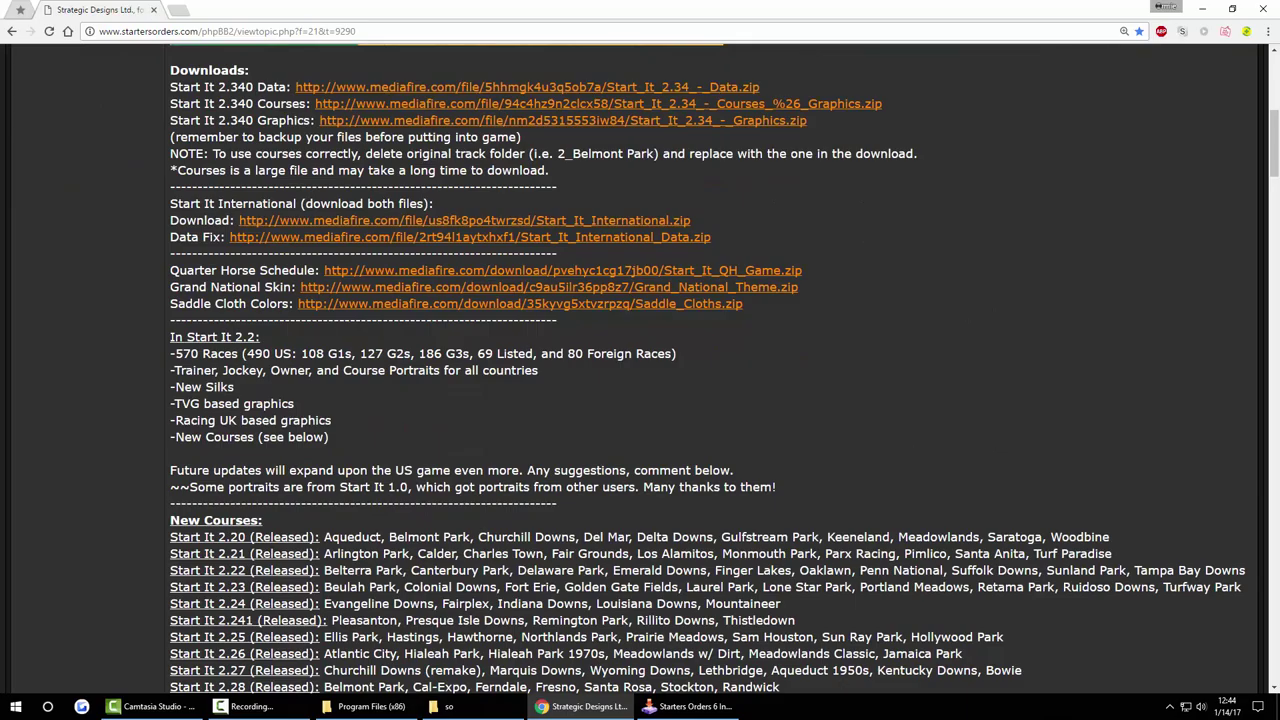
left_click(770, 454)
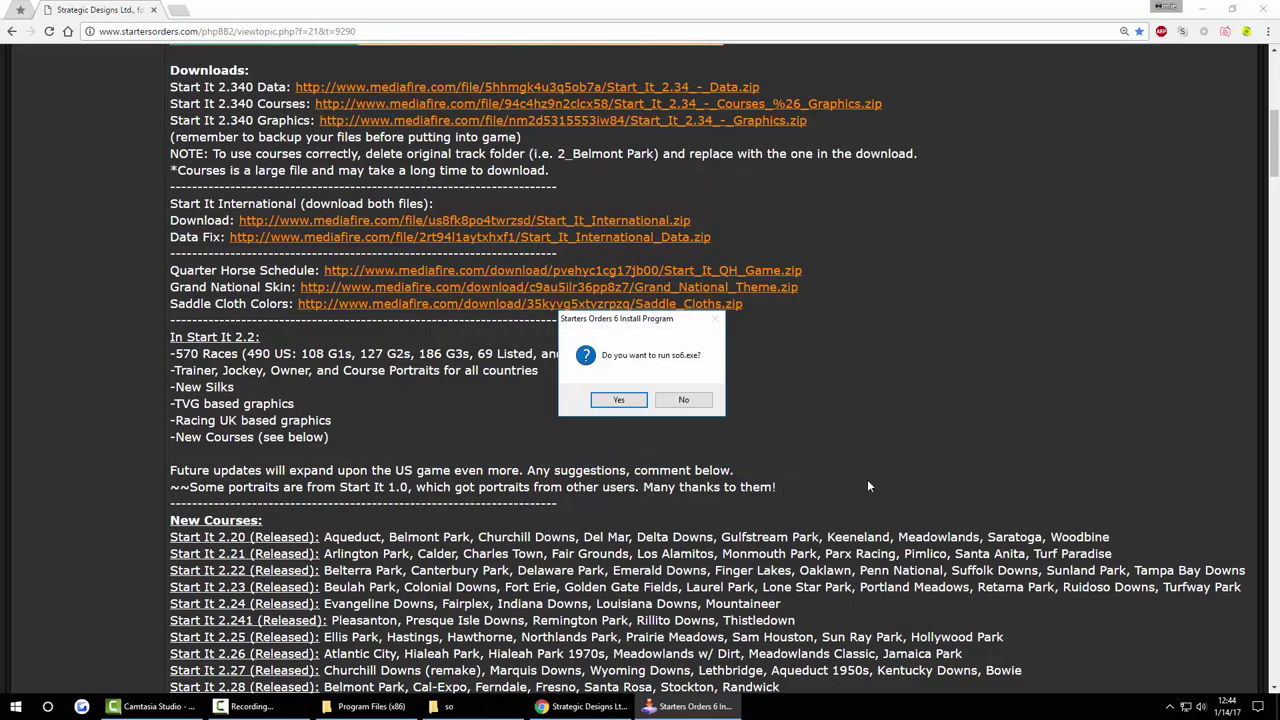
- Run so6.exe from the finished installer, let the game reach its main menu, and close it
left_click(620, 400)
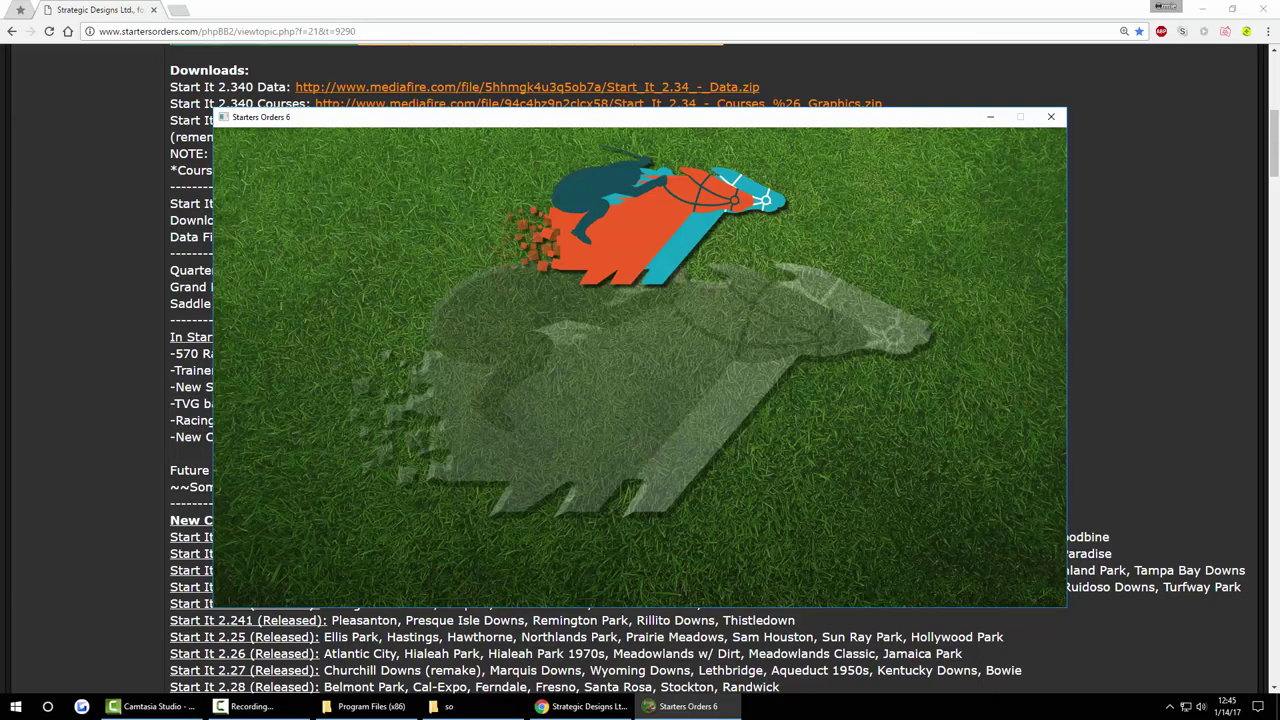
key("space")
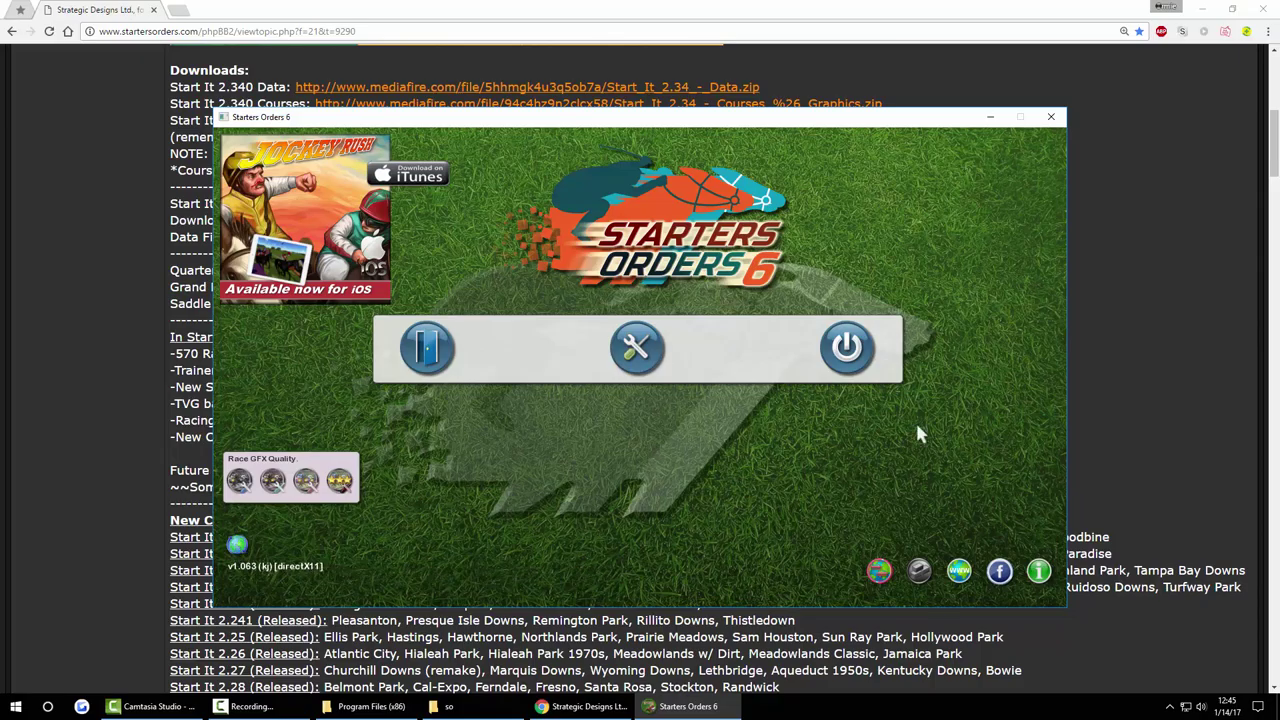
left_click(1051, 116)
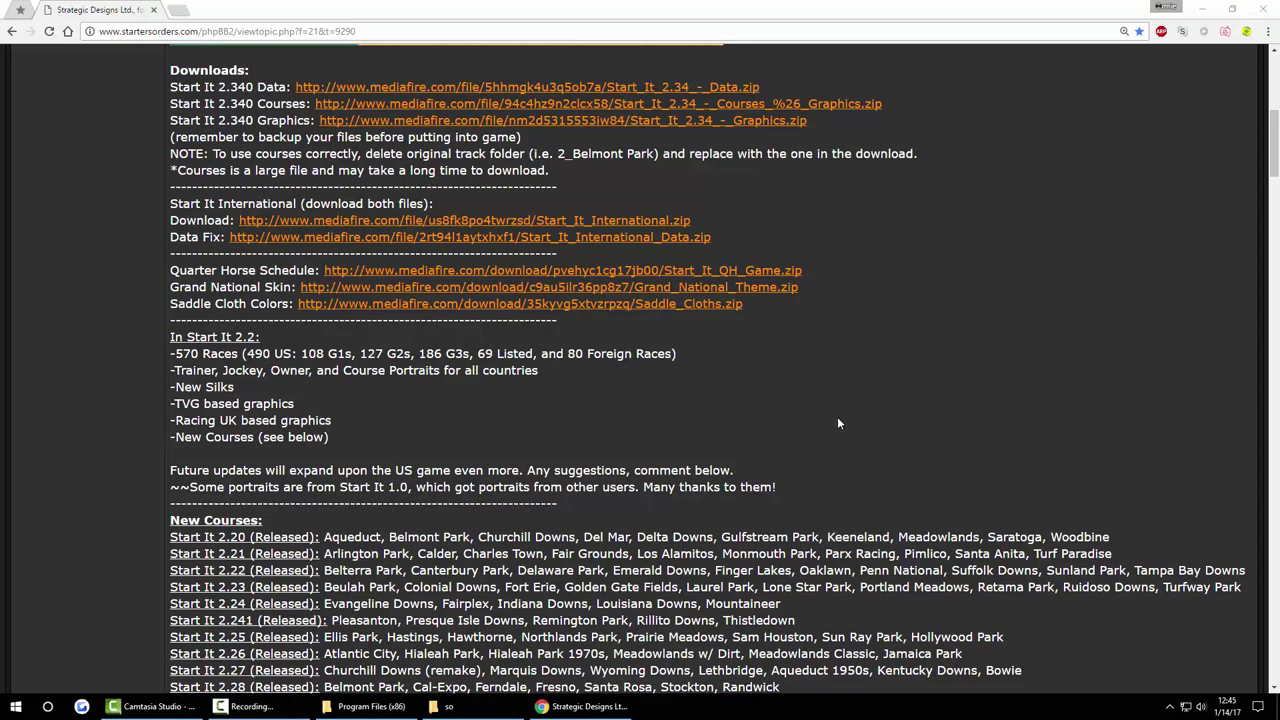
- Open the Starters Orders 6 forum in a new tab and enter its General Discussion section
scroll(788, 600, "up", 4)
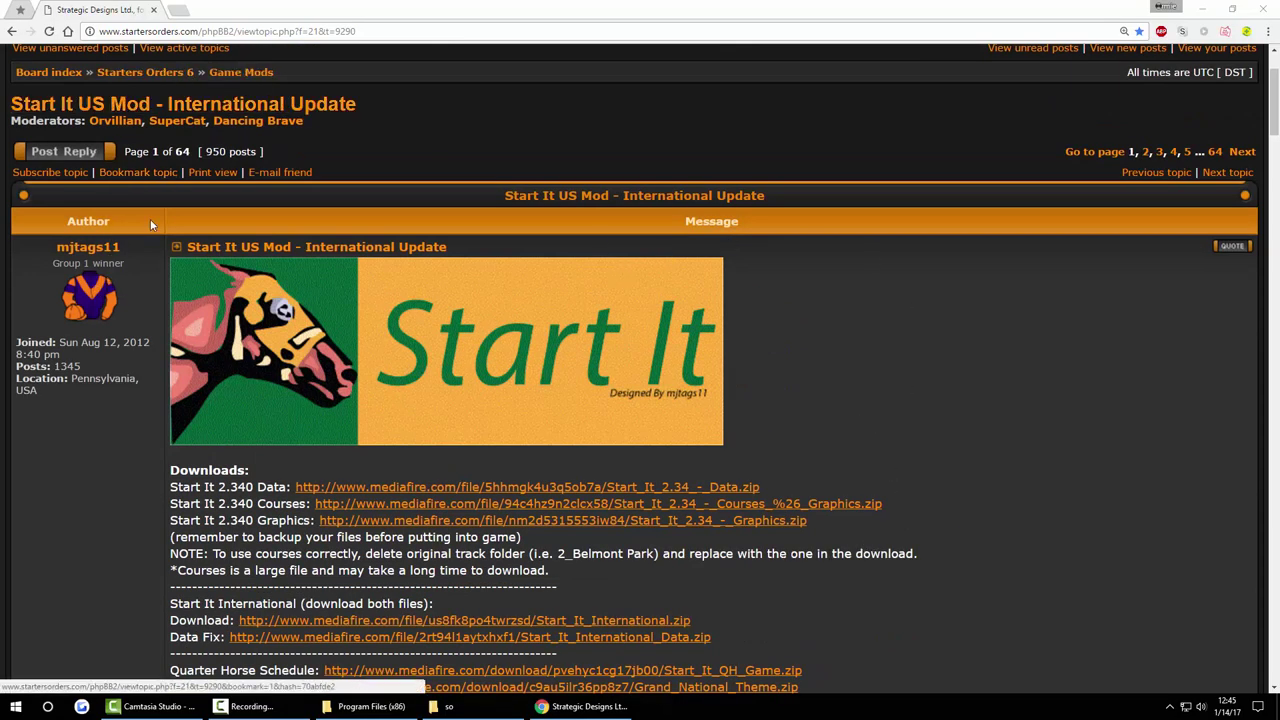
middle_click(167, 72)
left_click(225, 9)
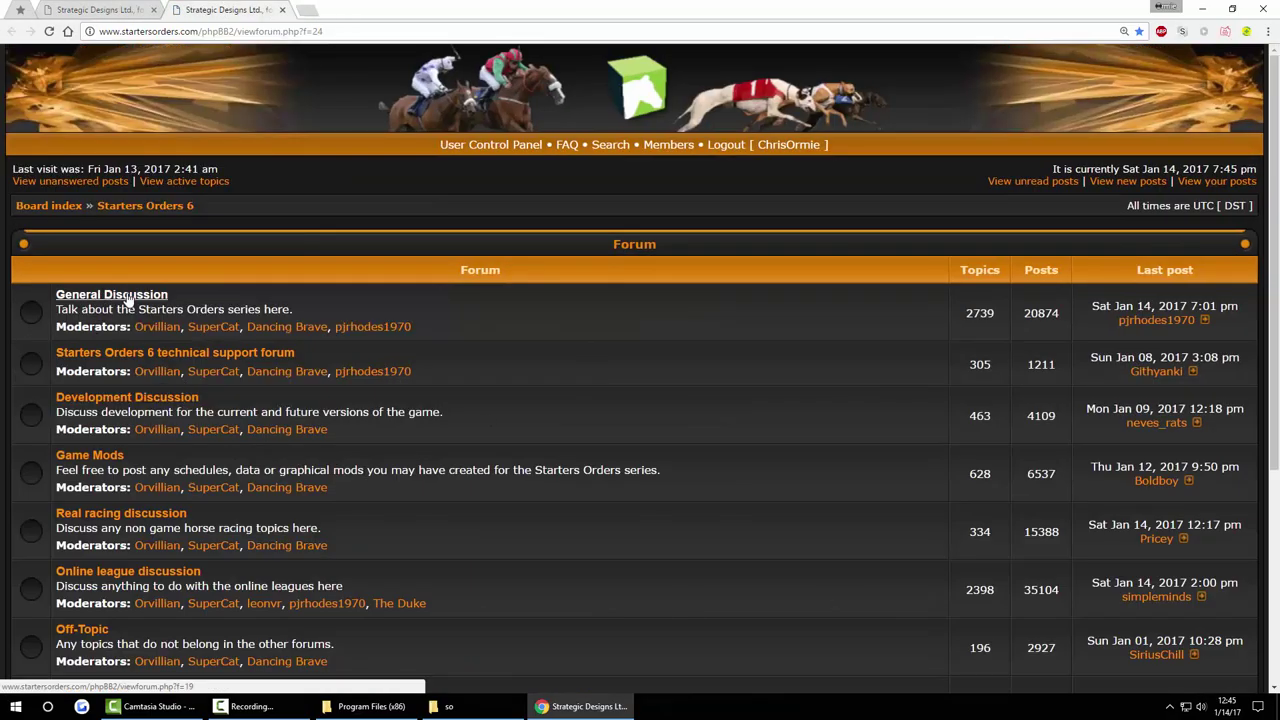
left_click(392, 332)
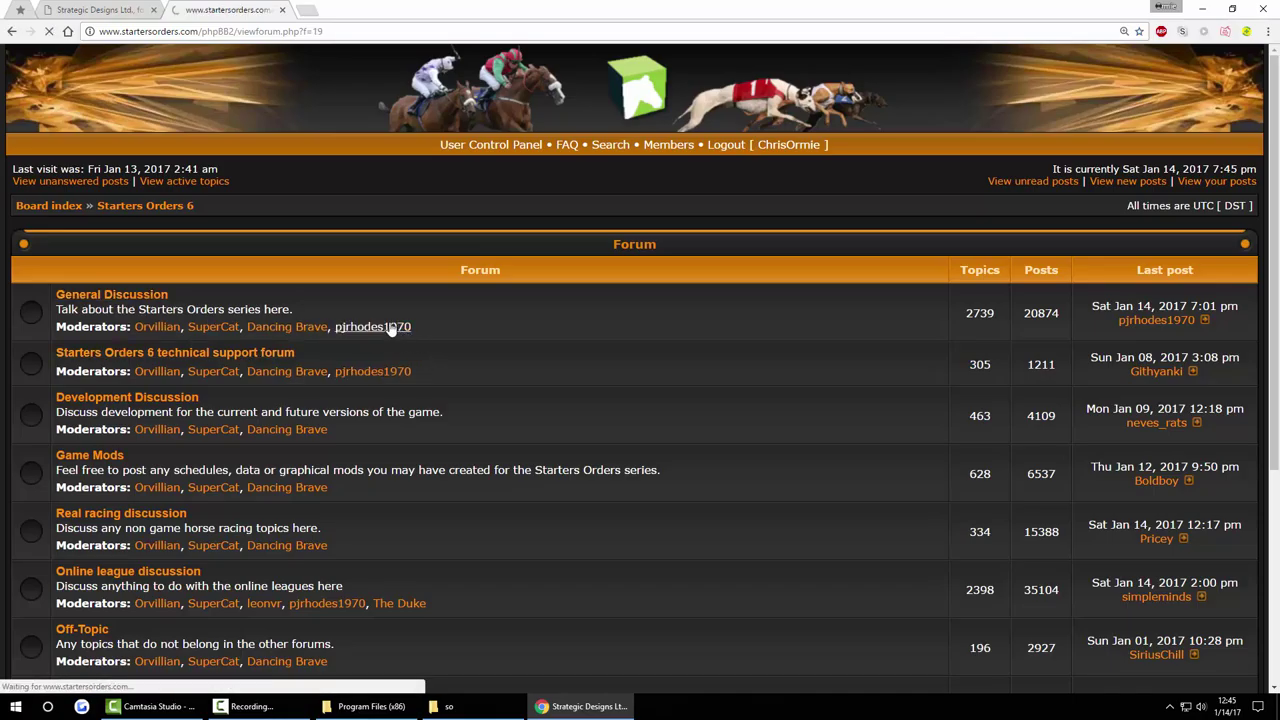
- Look through the General Discussion topics and open page 1 of "2YO Statbars an insight to Breeding"
scroll(390, 400, "down", 2)
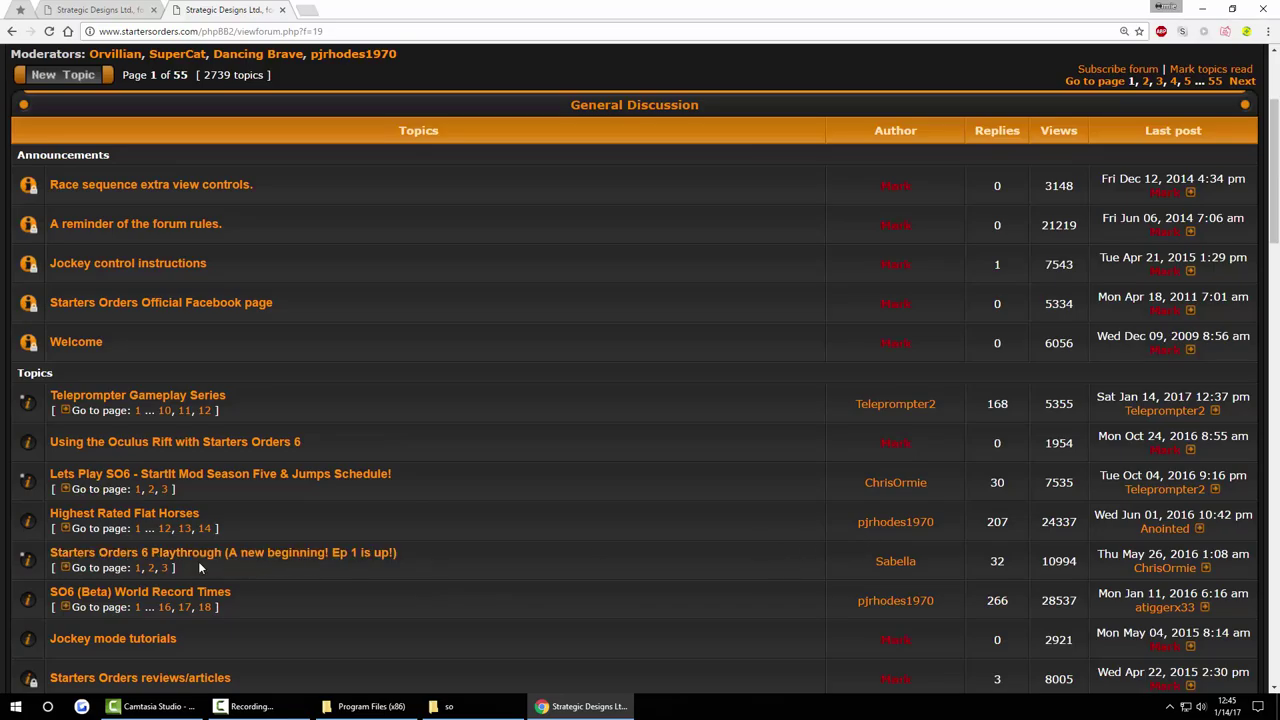
scroll(462, 517, "down", 2)
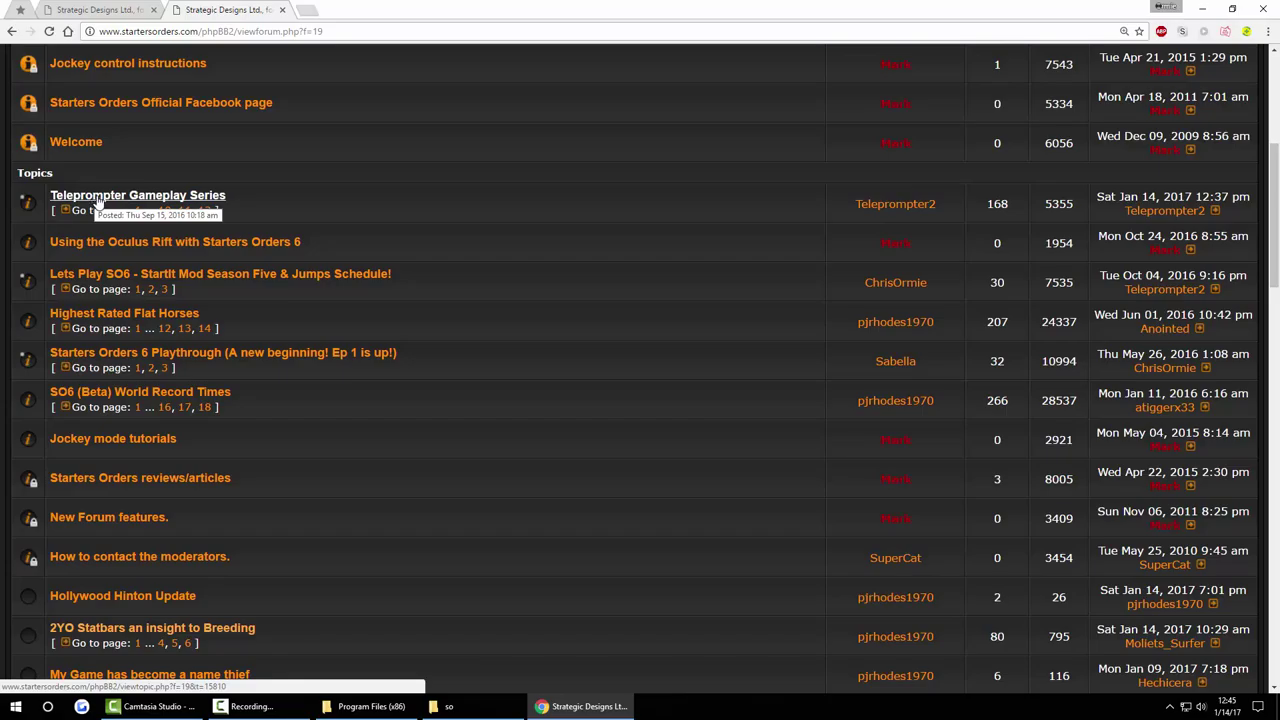
scroll(365, 473, "down", 1)
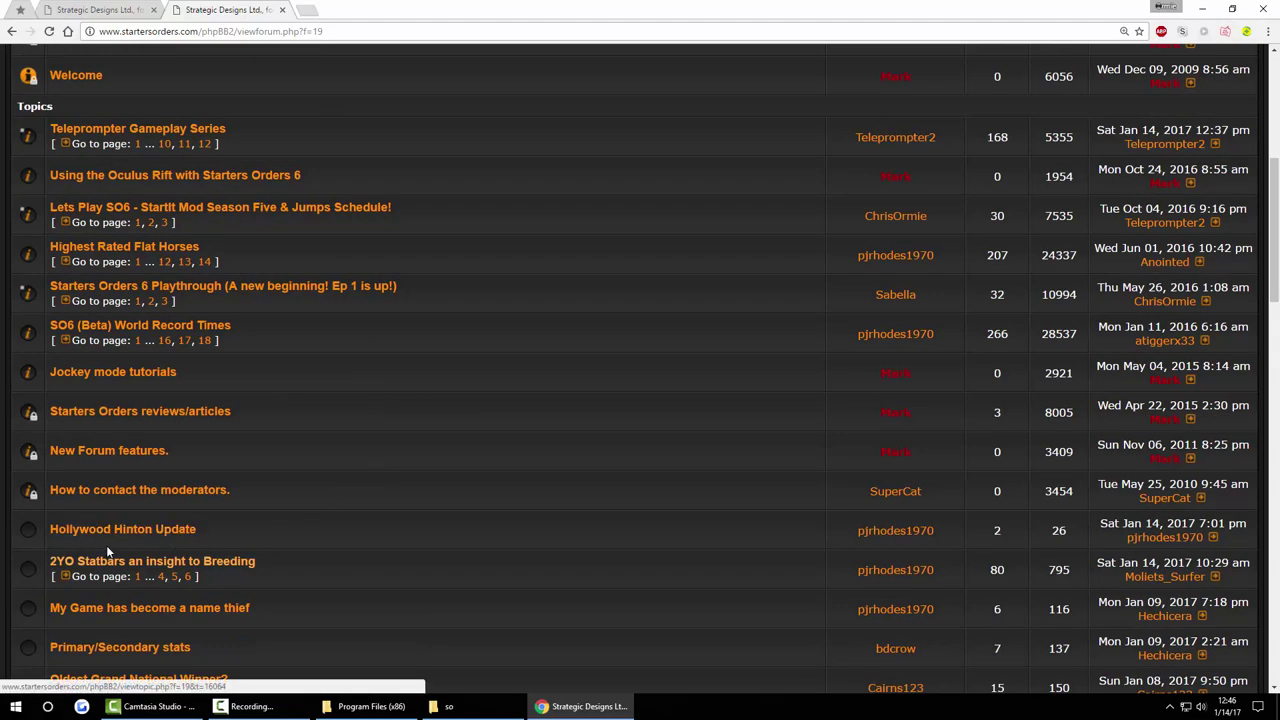
left_click(139, 577)
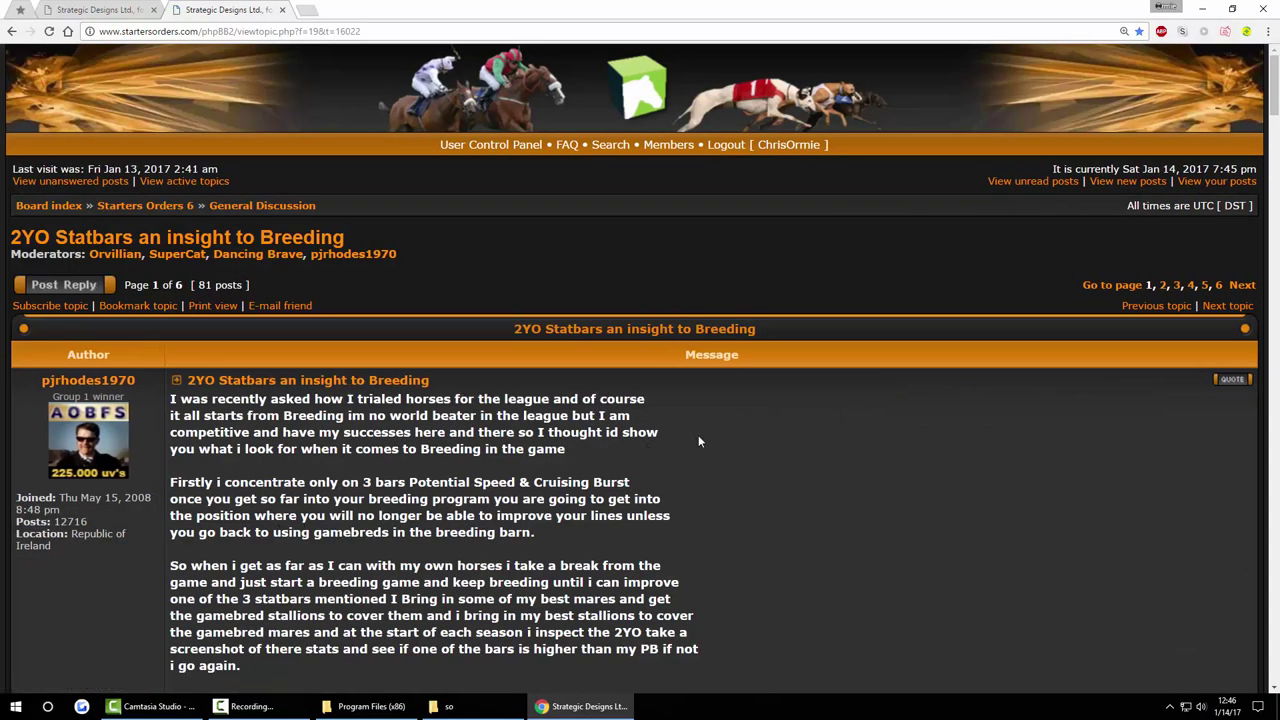
- Read the breeding advice and examine the 2YO and 3YO horse stat images in the topic's posts
scroll(794, 440, "down", 3)
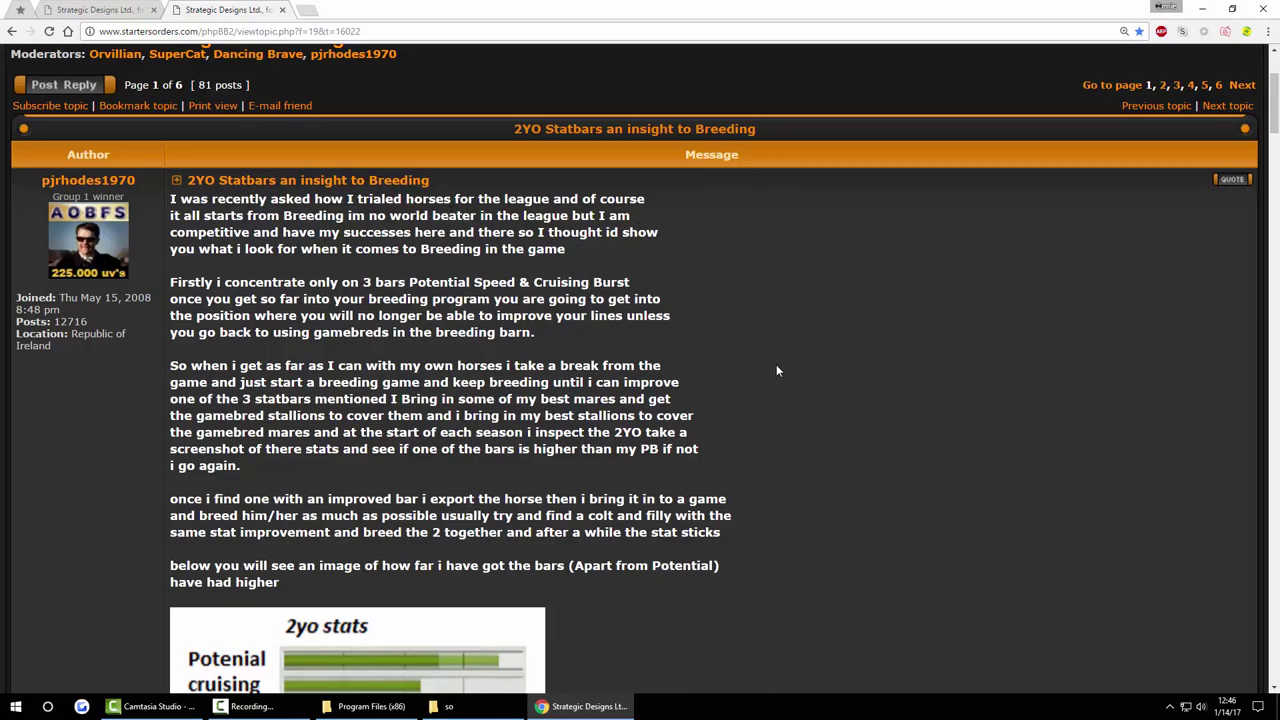
scroll(780, 368, "down", 3)
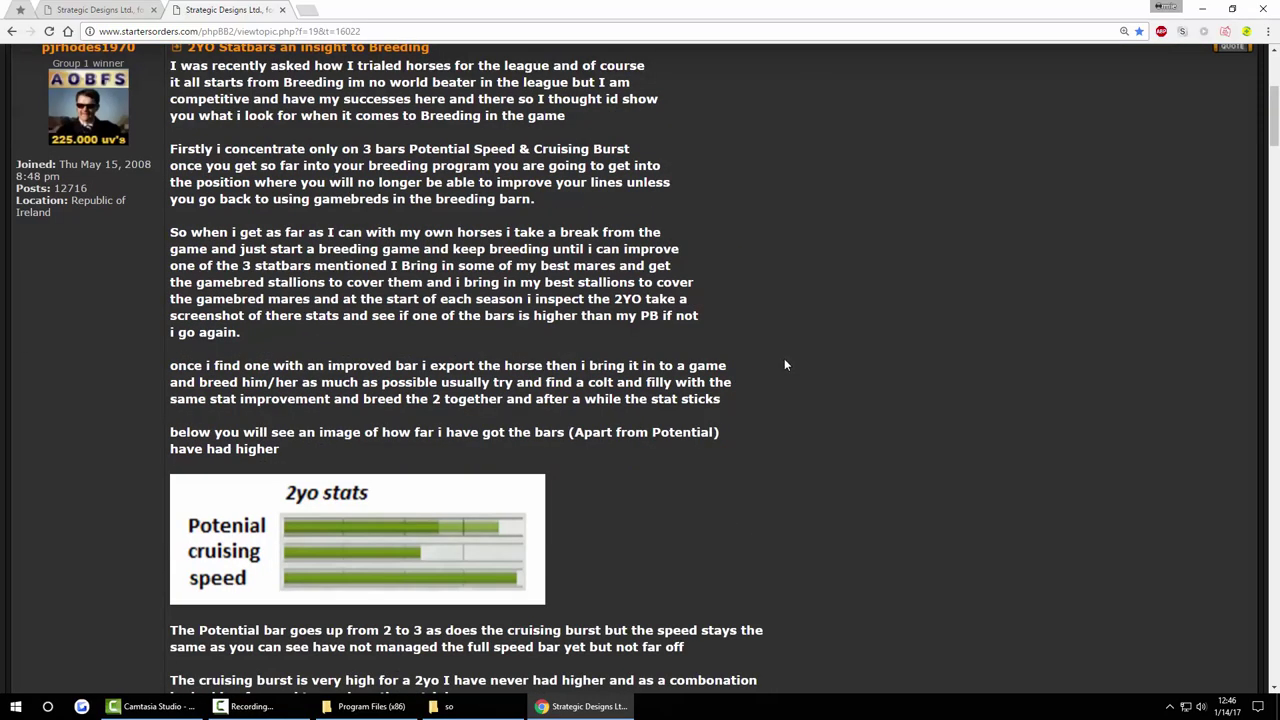
scroll(117, 247, "down", 19)
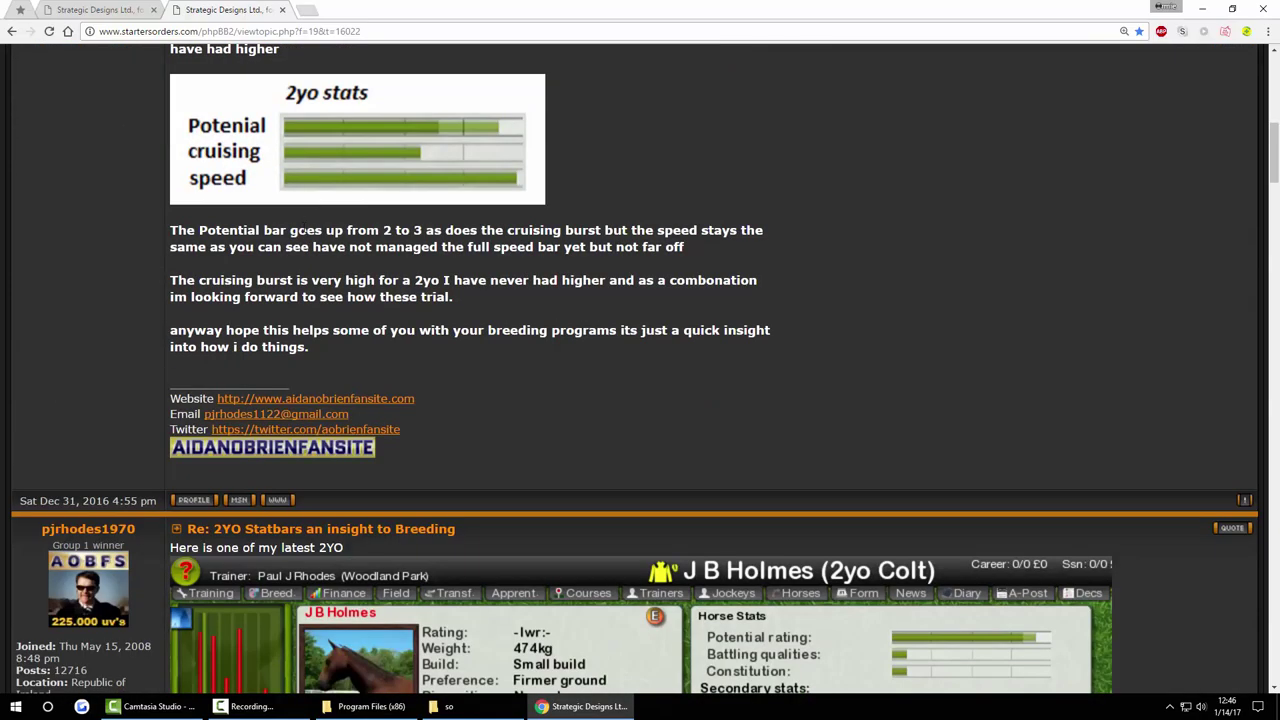
scroll(437, 187, "down", 1)
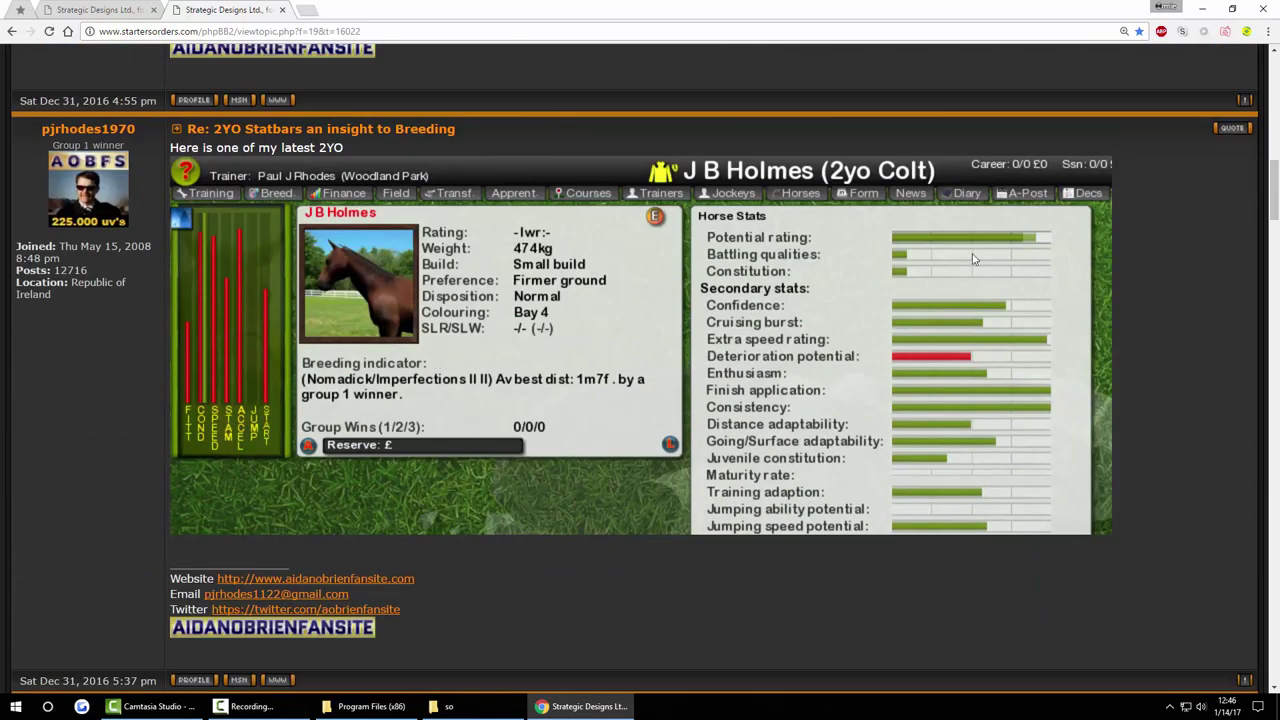
scroll(886, 497, "down", 12)
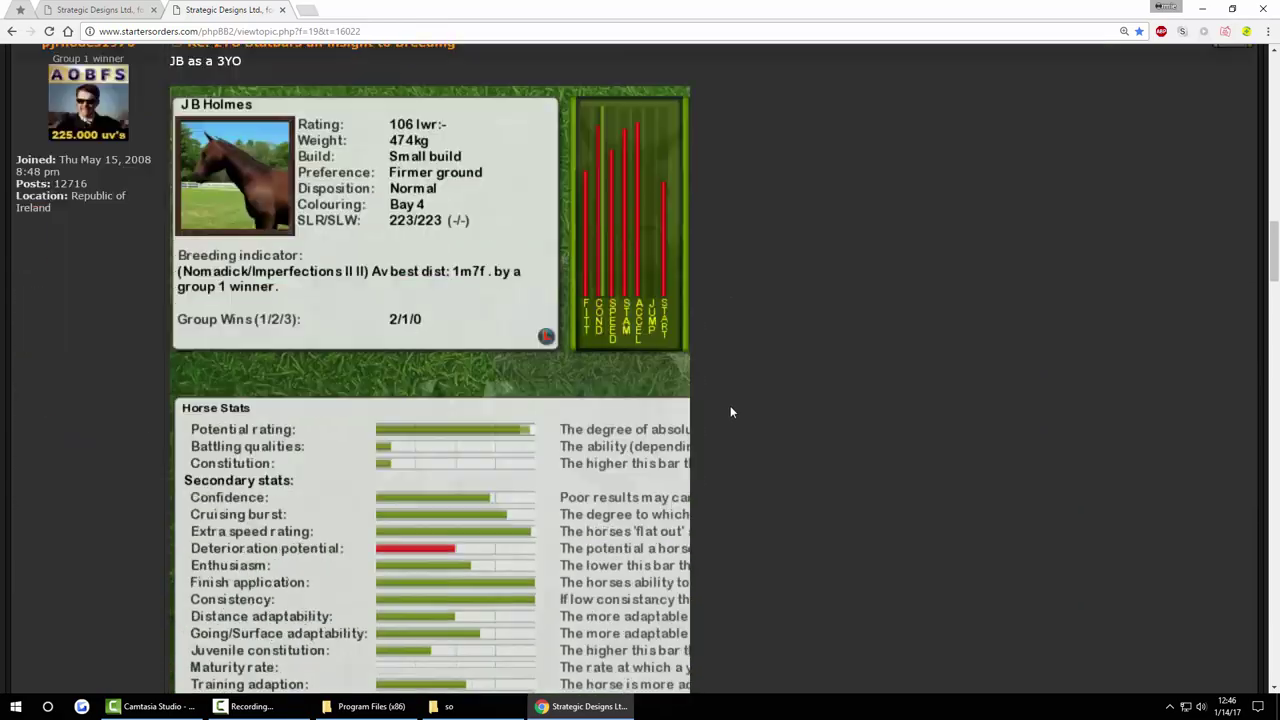
- Read through the remaining replies in "2YO Statbars an insight to Breeding", including the stat images and the save-file post
scroll(504, 541, "down", 8)
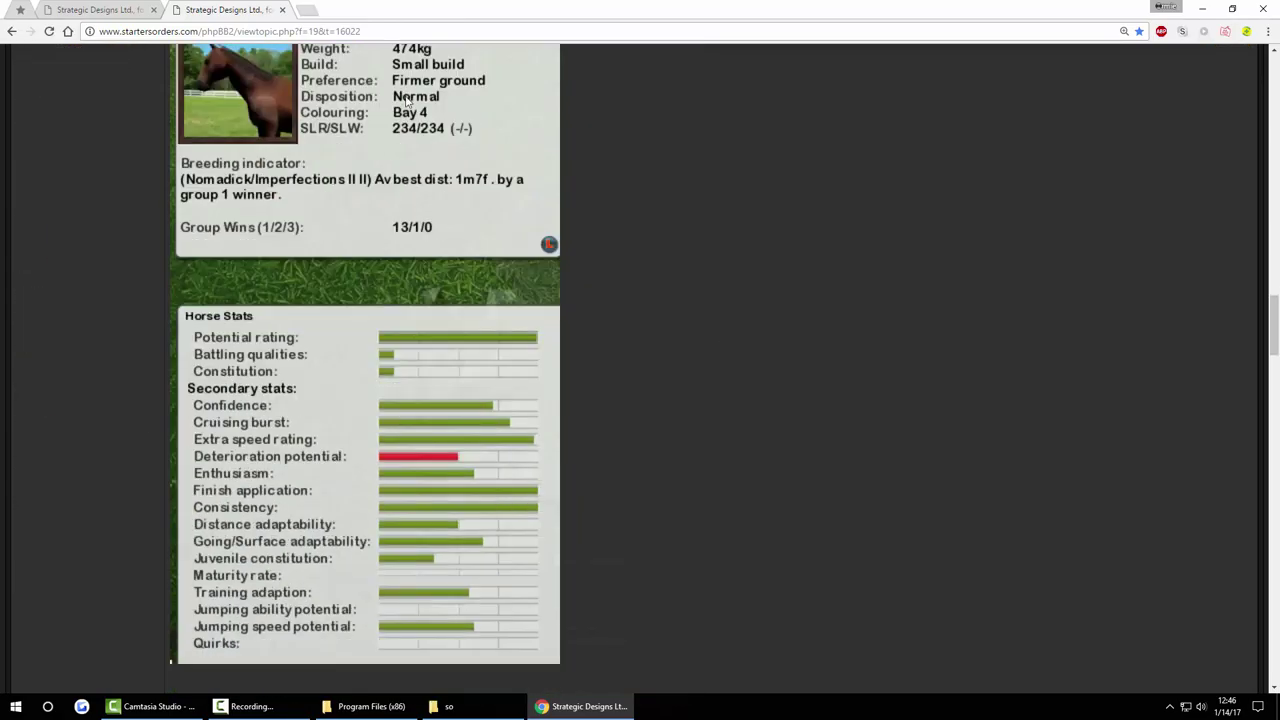
scroll(514, 540, "down", 5)
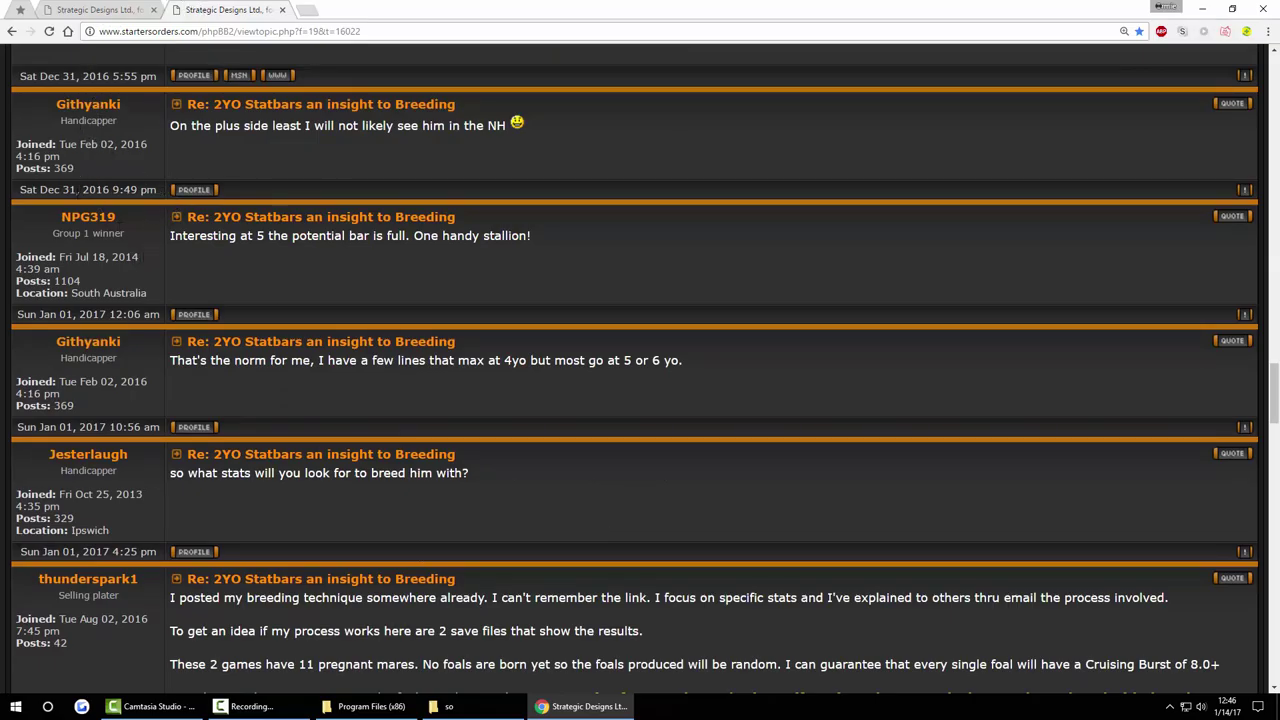
scroll(164, 258, "down", 14)
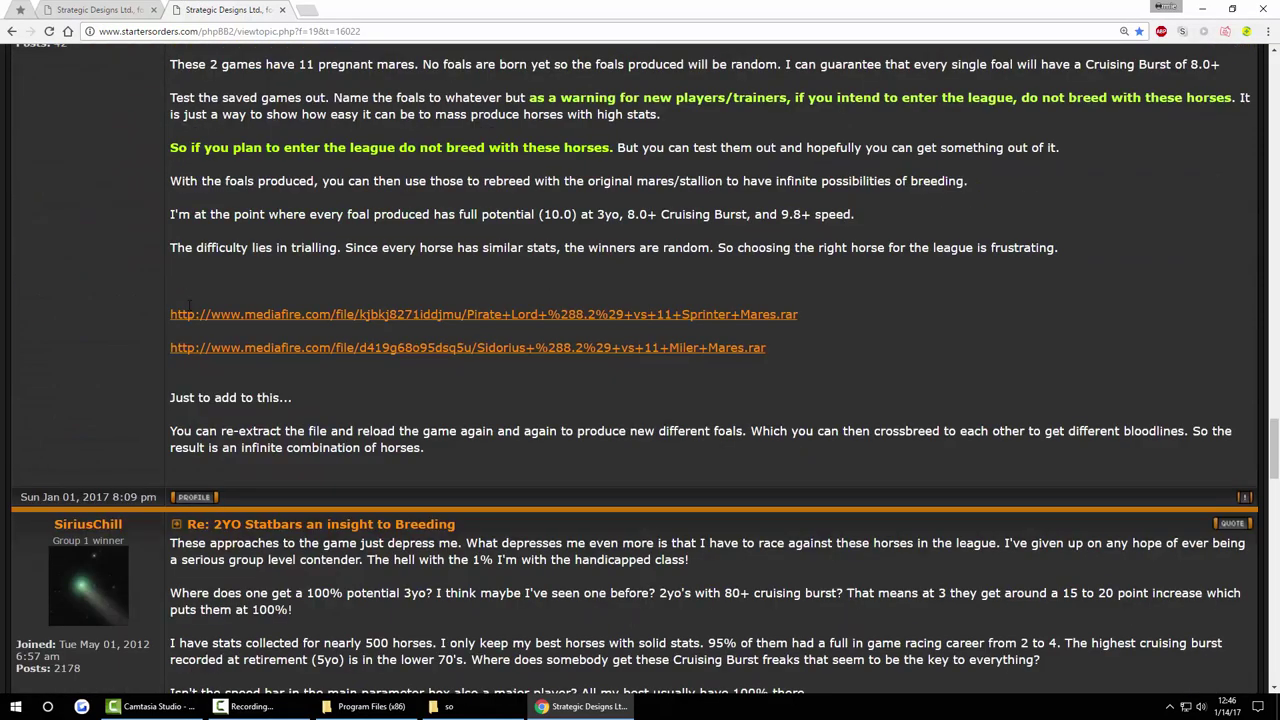
scroll(211, 337, "down", 4)
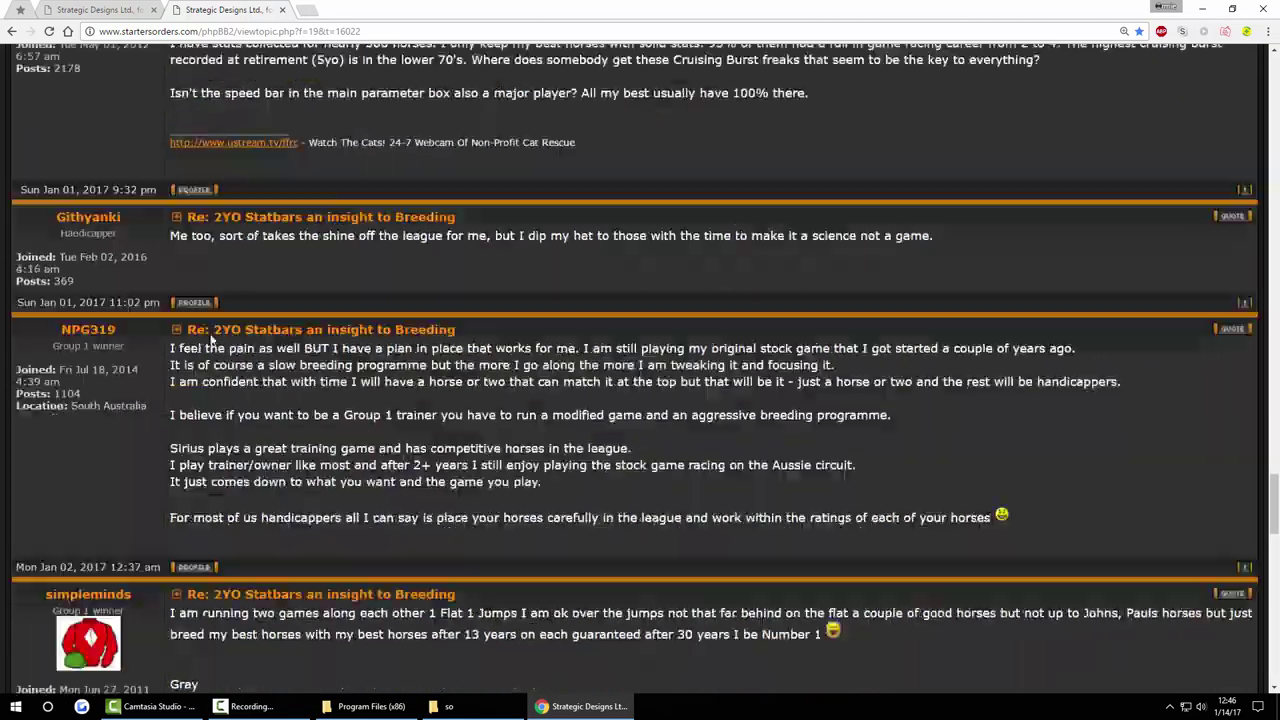
scroll(211, 337, "down", 1)
scroll(141, 344, "down", 10)
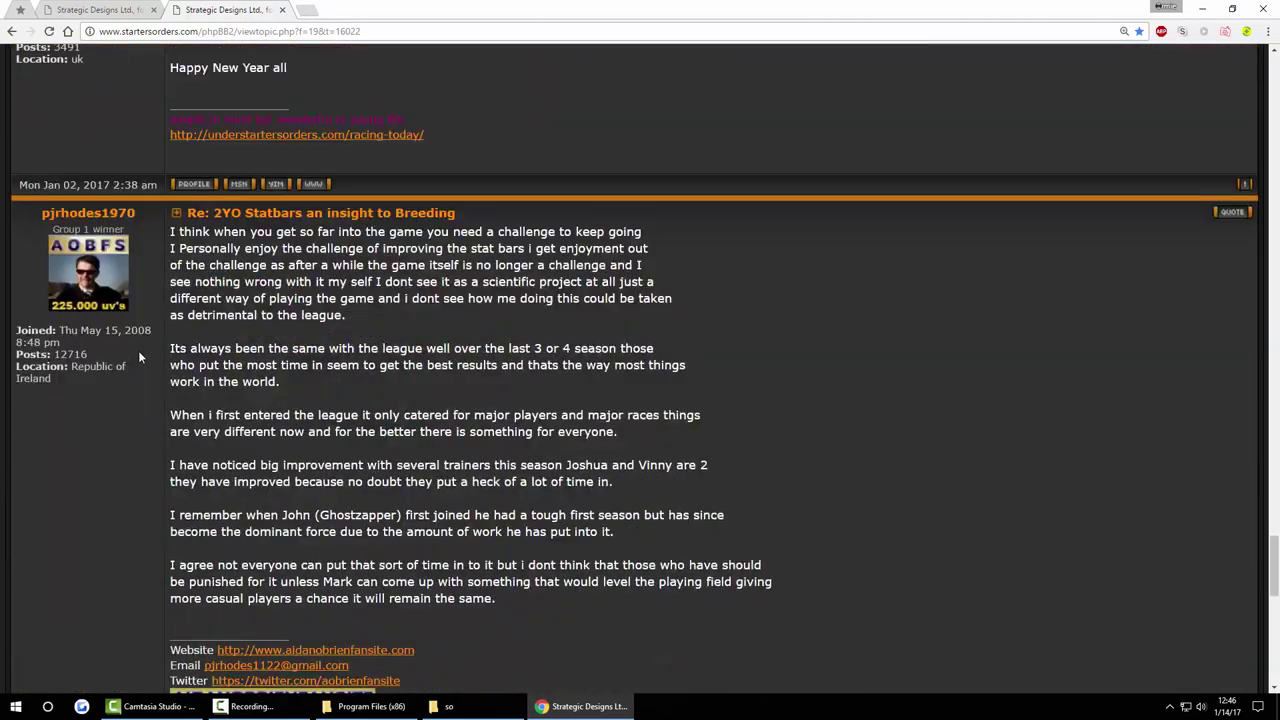
scroll(141, 344, "down", 3)
scroll(142, 343, "up", 1)
scroll(300, 360, "down", 3)
scroll(549, 394, "up", 5)
scroll(549, 394, "up", 20)
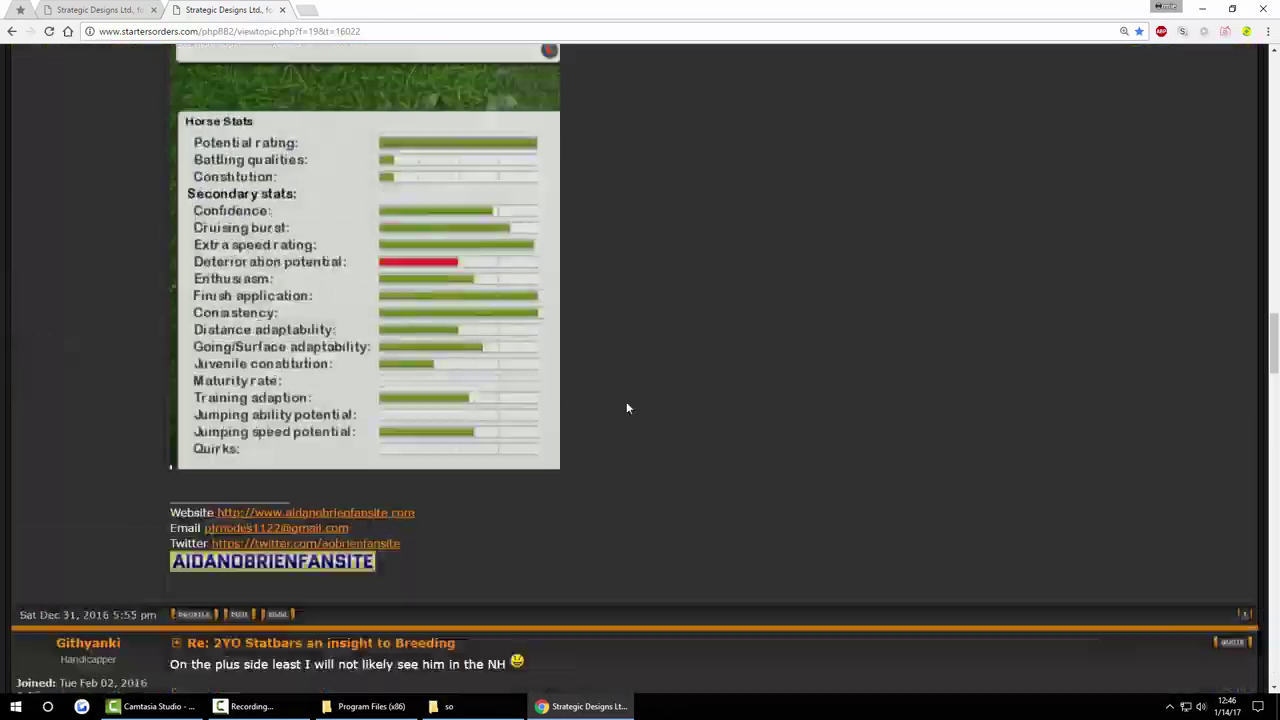
scroll(627, 408, "up", 20)
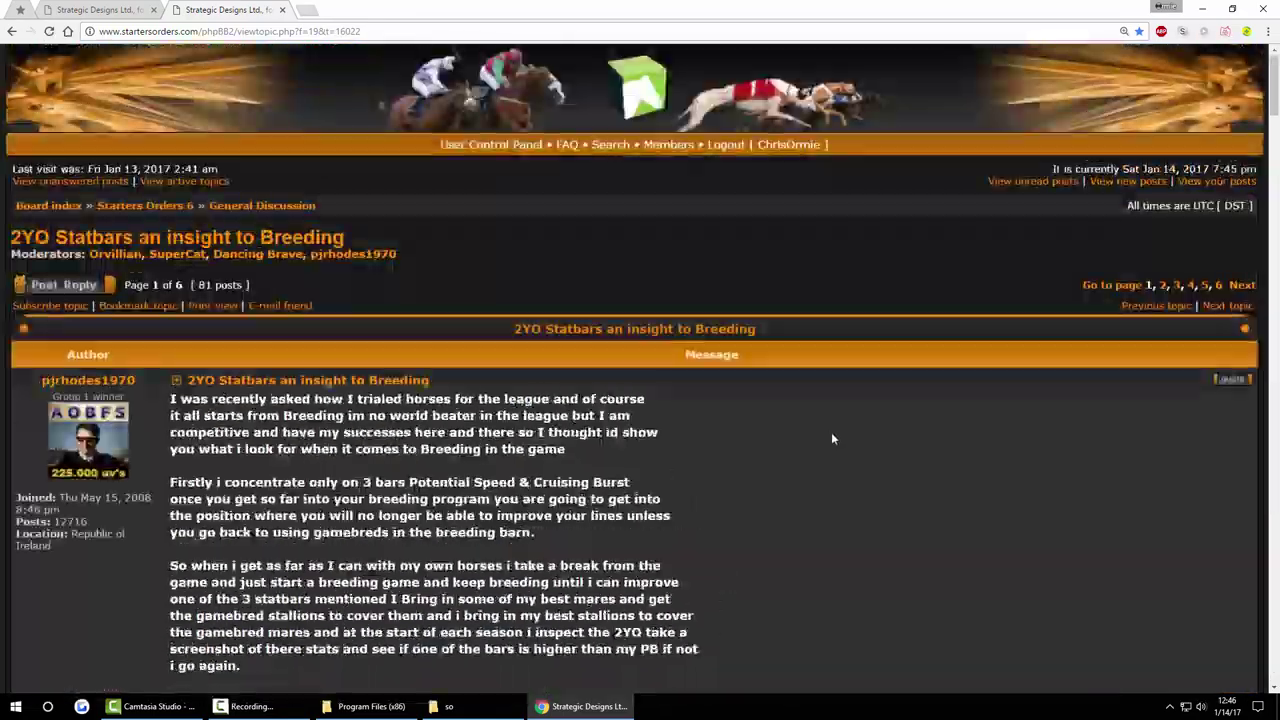
- Leave the breeding topic, close its forum tab and return to the Start It US Mod download links
key("alt+Left")
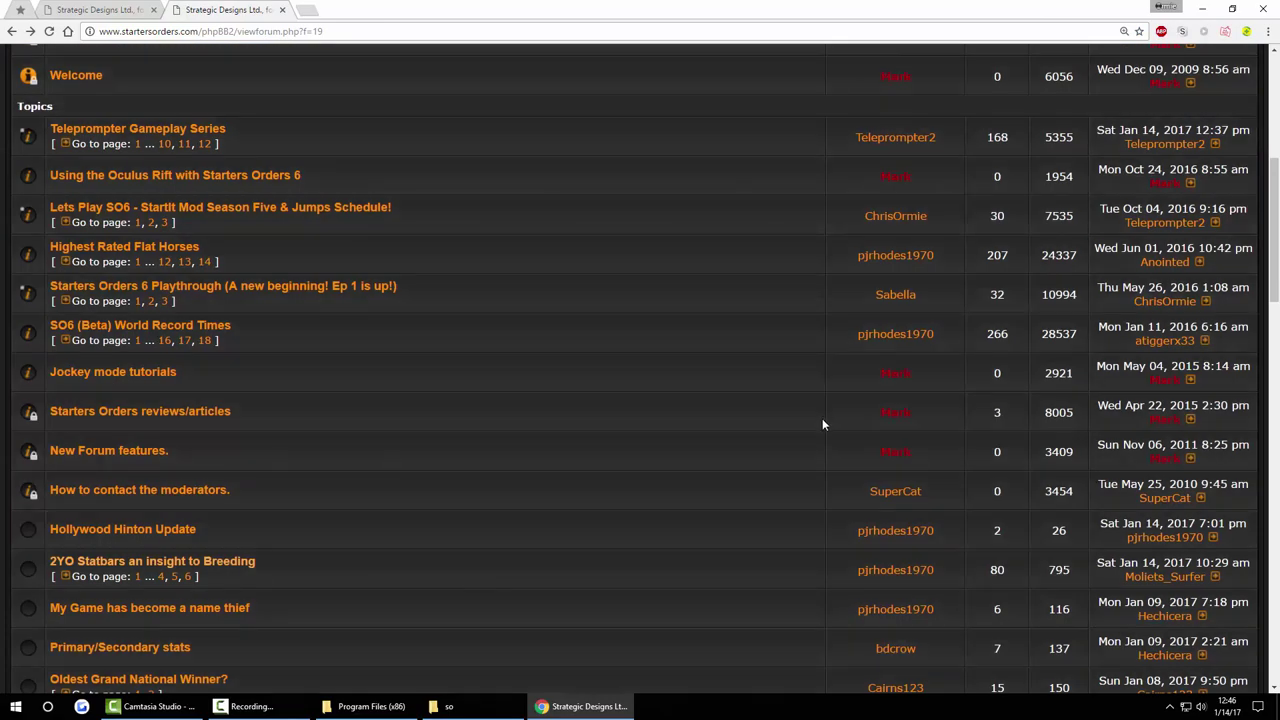
left_click(282, 10)
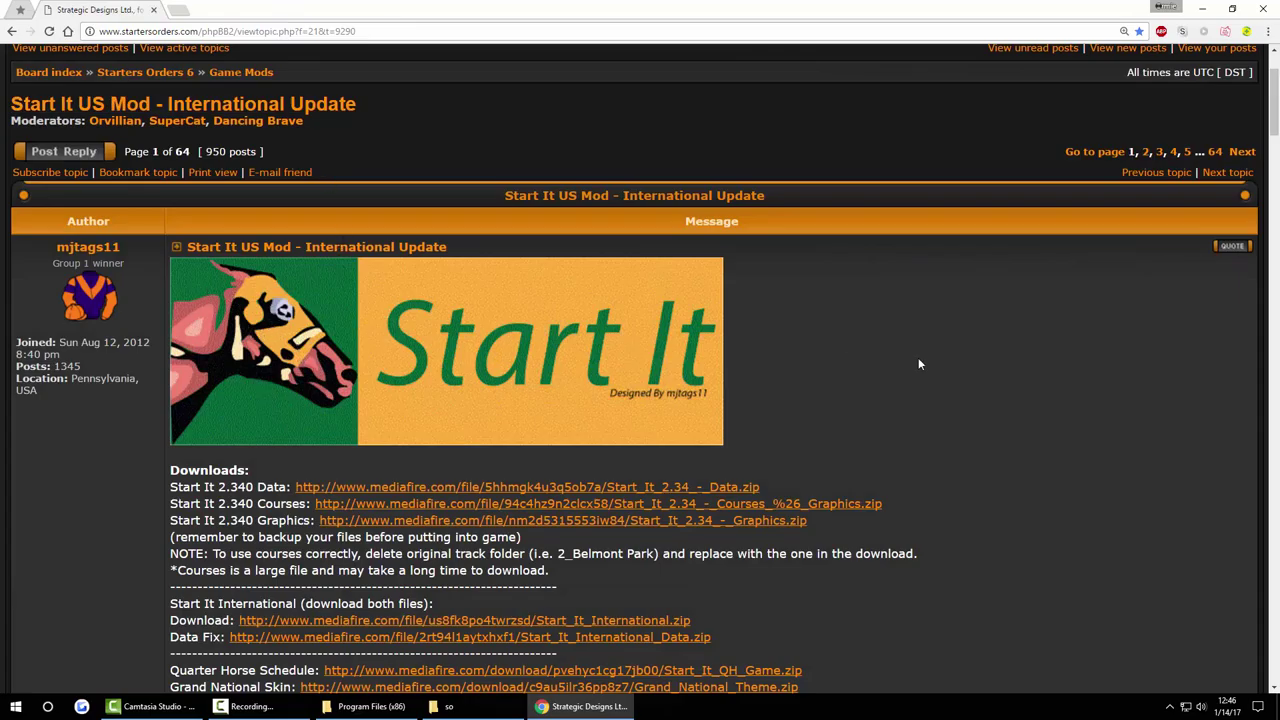
scroll(1065, 449, "down", 1)
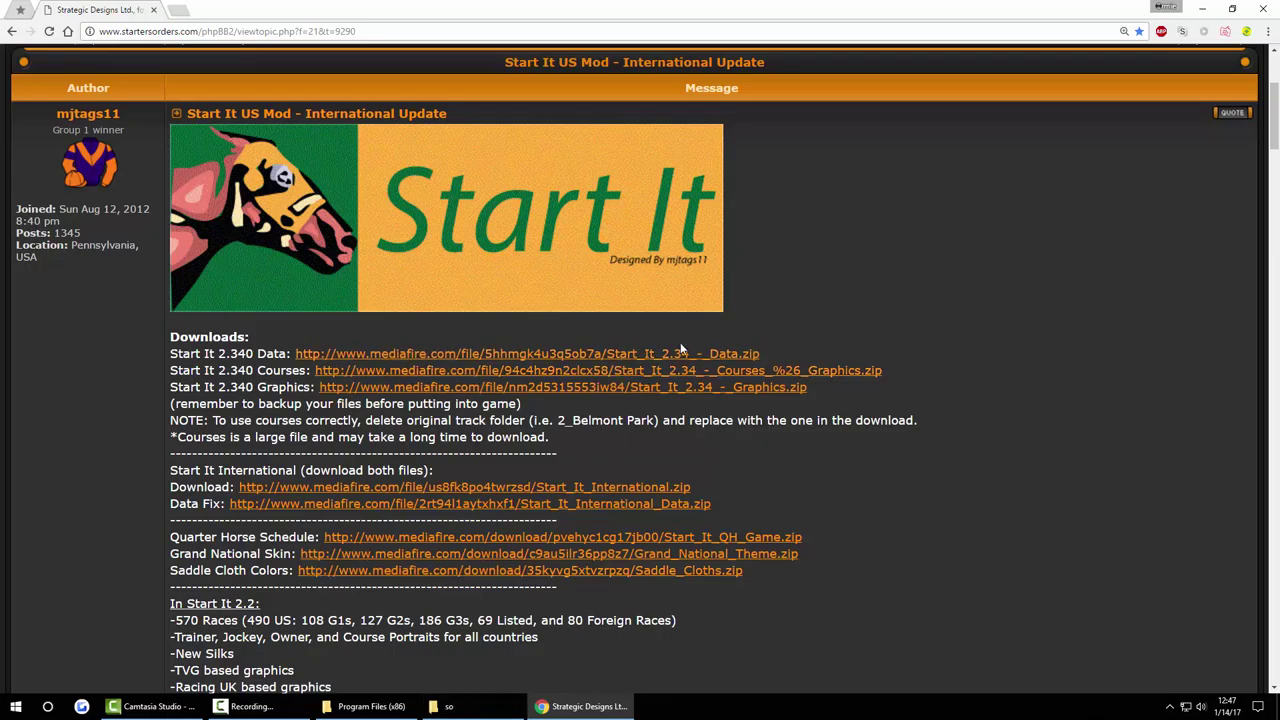
- Review the 3D, data and gfx folders in the so downloads folder against the Start It 2.340 download links
left_click(494, 706)
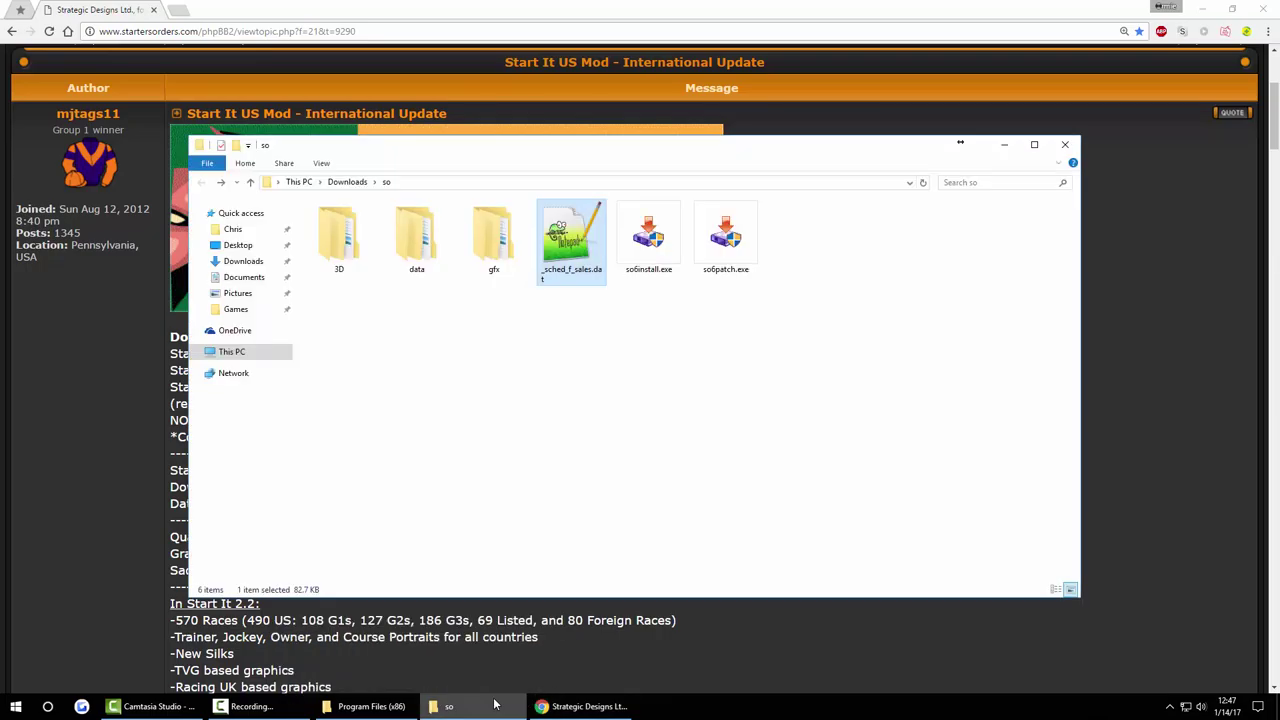
mouse_move(488, 707)
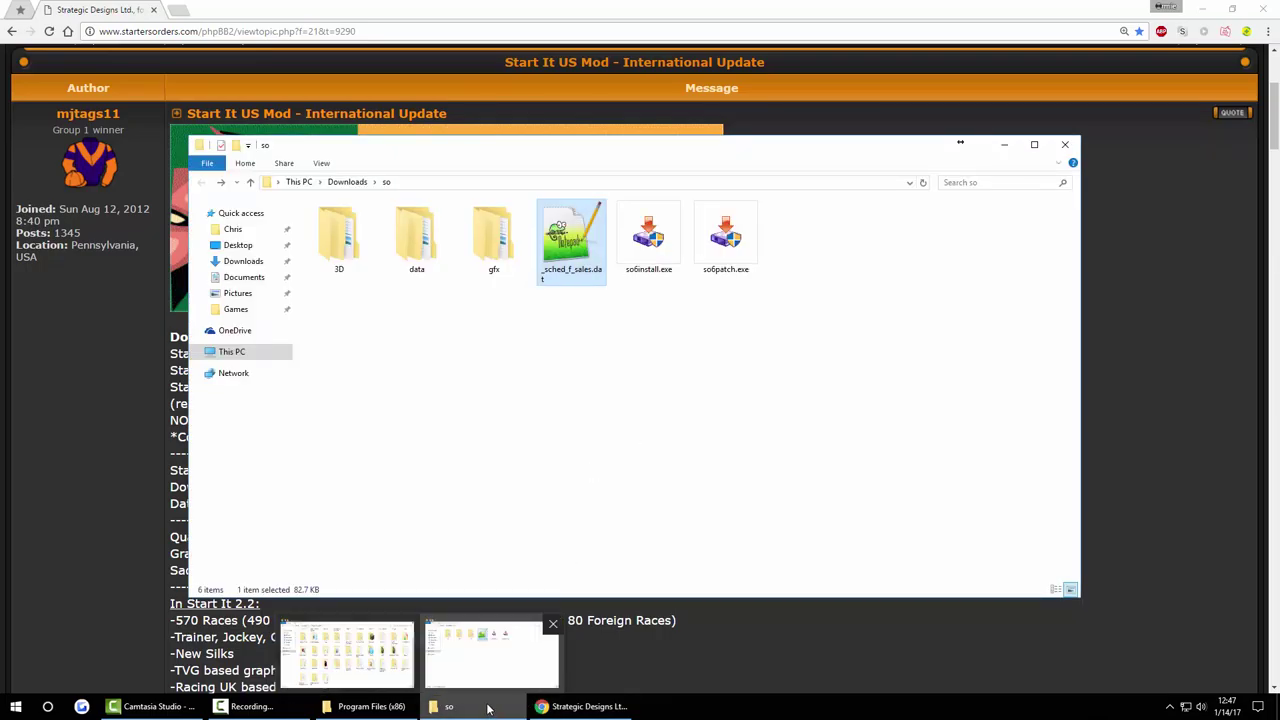
left_click(493, 237)
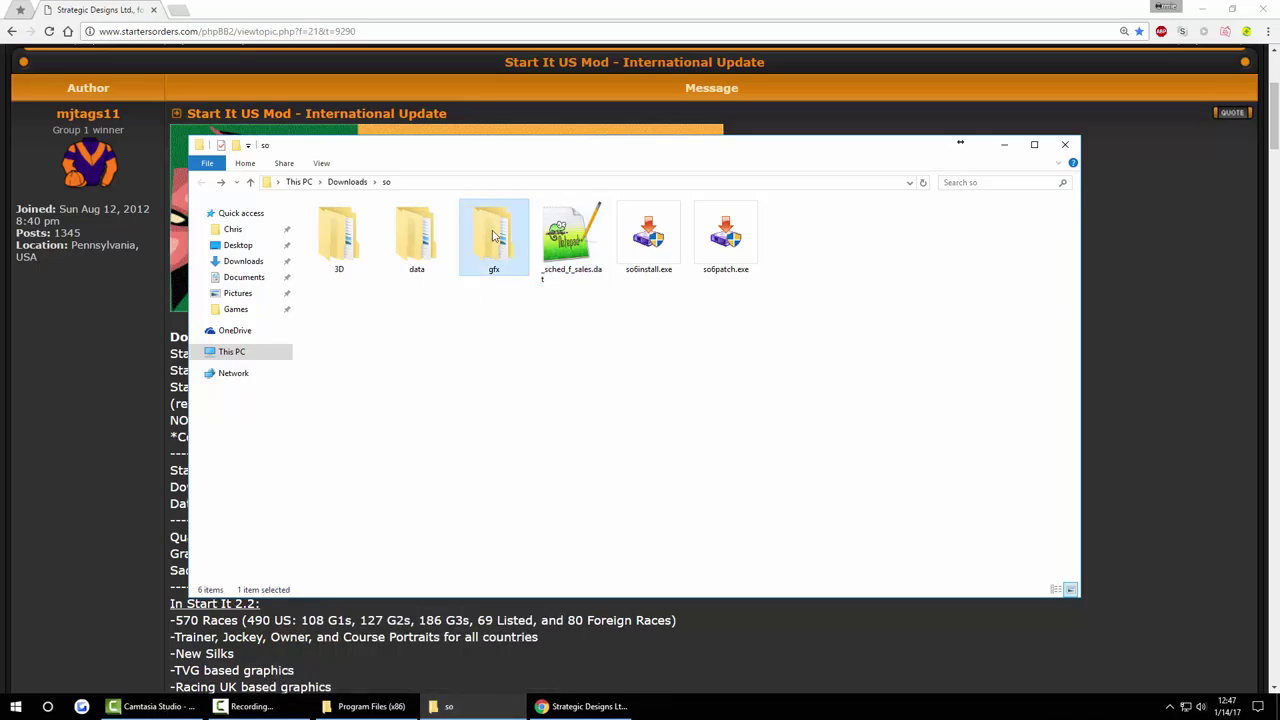
left_click(420, 250)
left_click(338, 245)
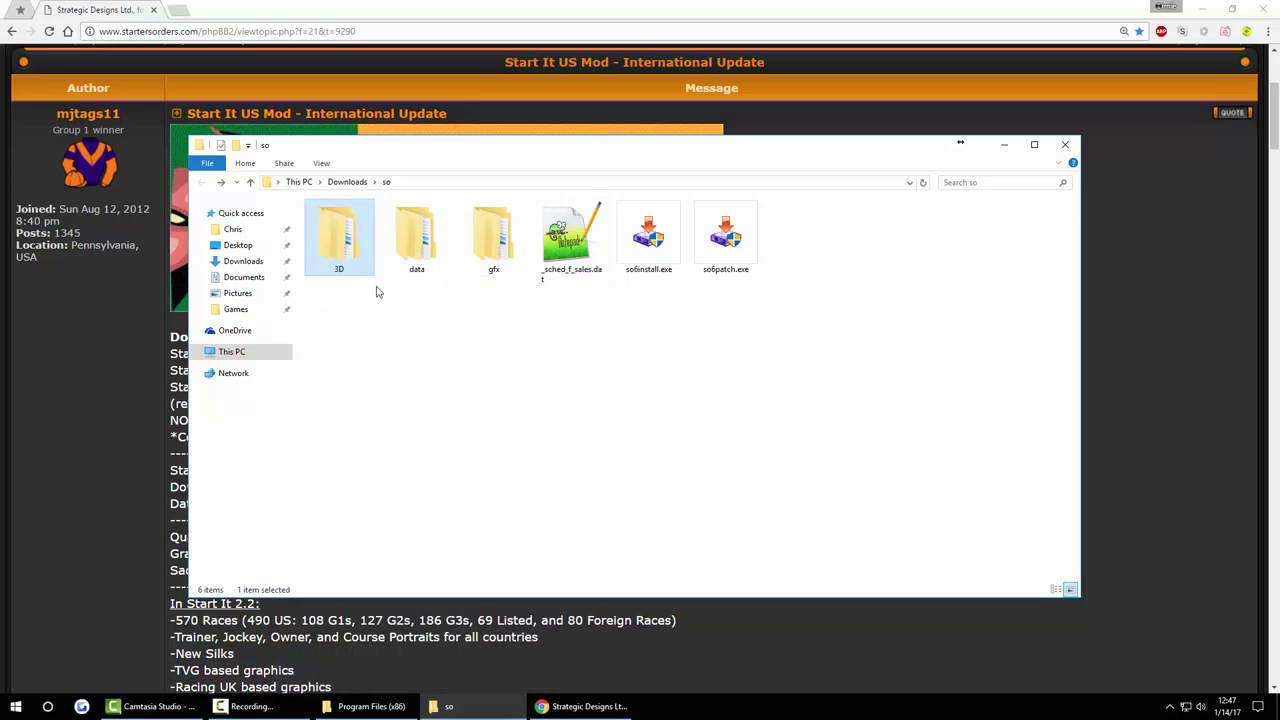
left_click(415, 262)
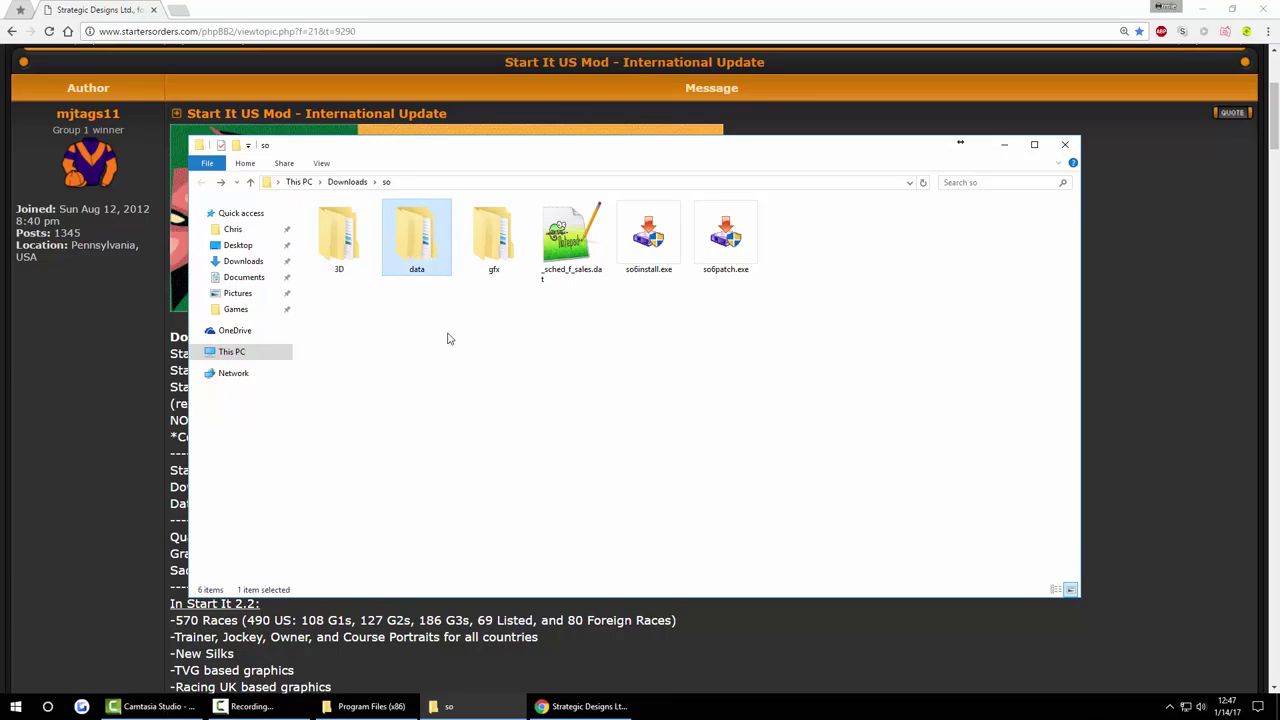
left_click(497, 260)
left_click(505, 418)
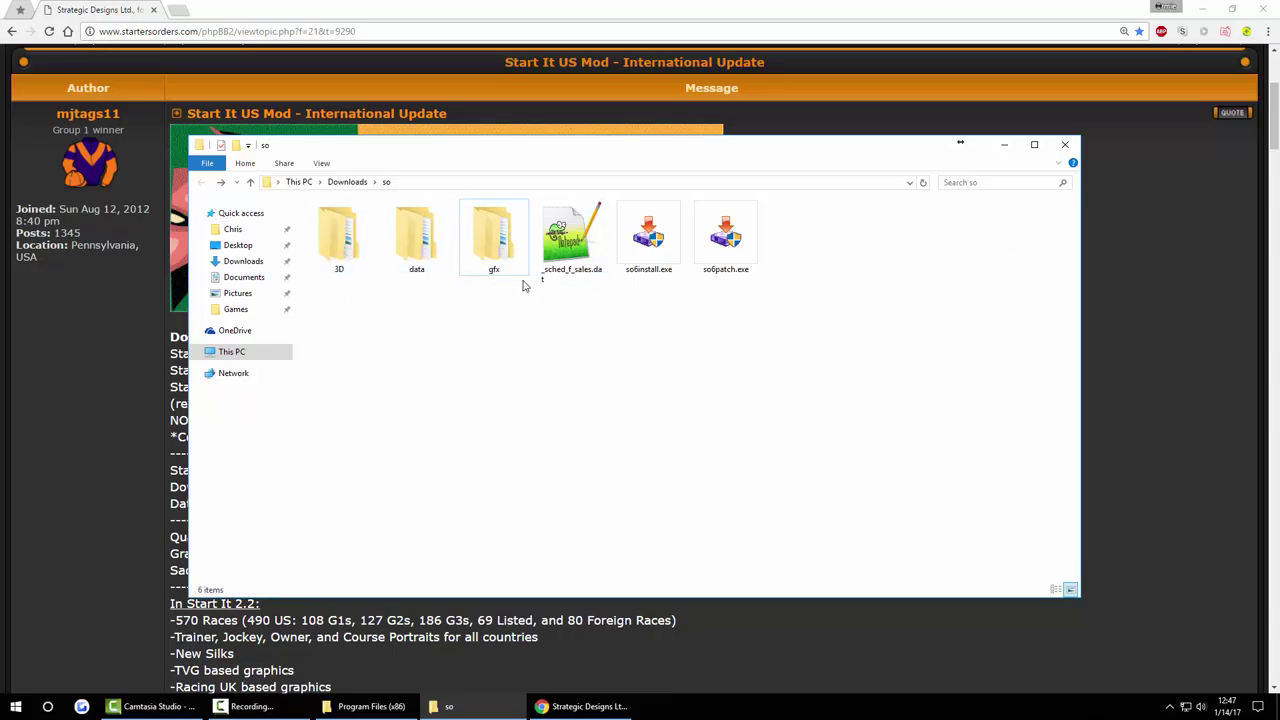
left_click(590, 636)
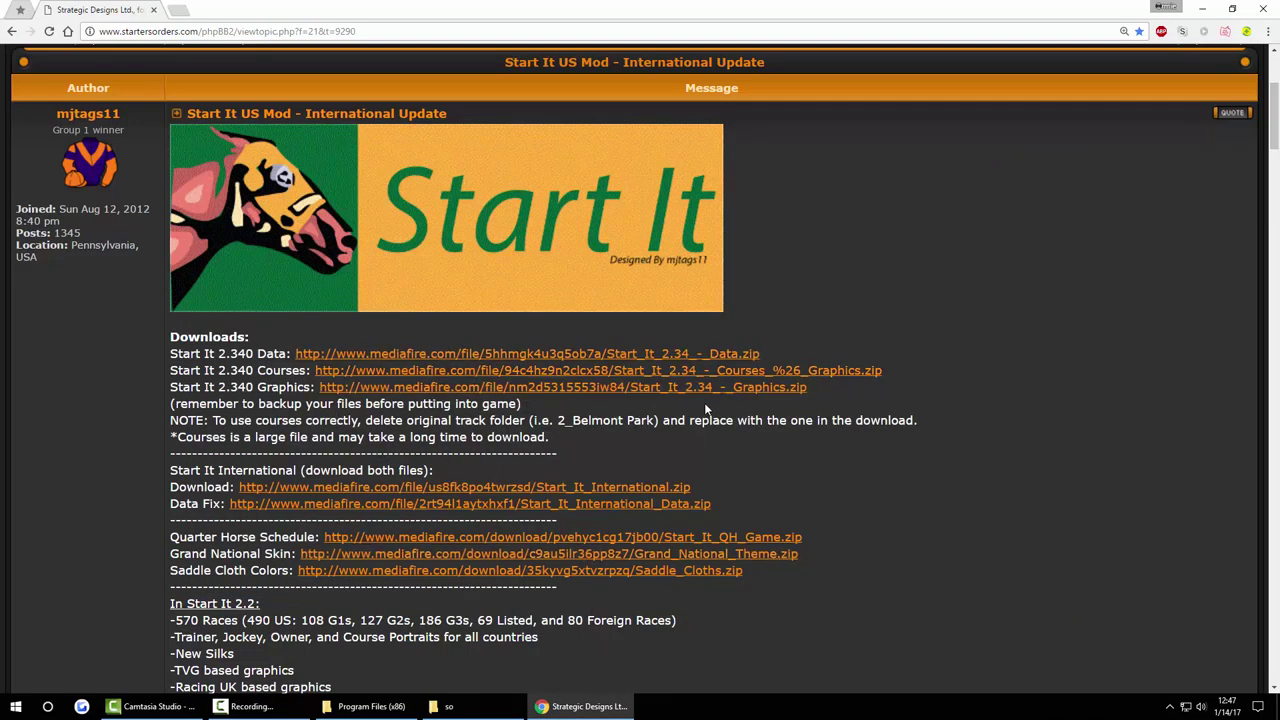
left_click(475, 708)
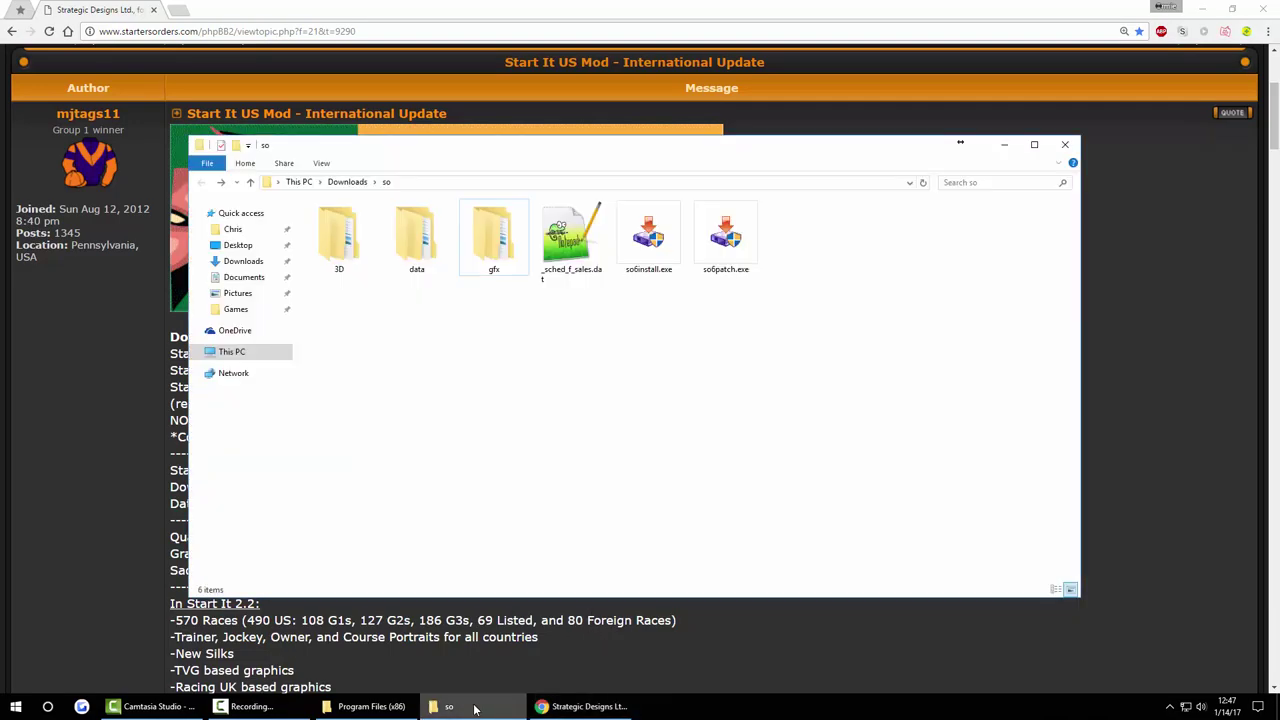
left_click(692, 634)
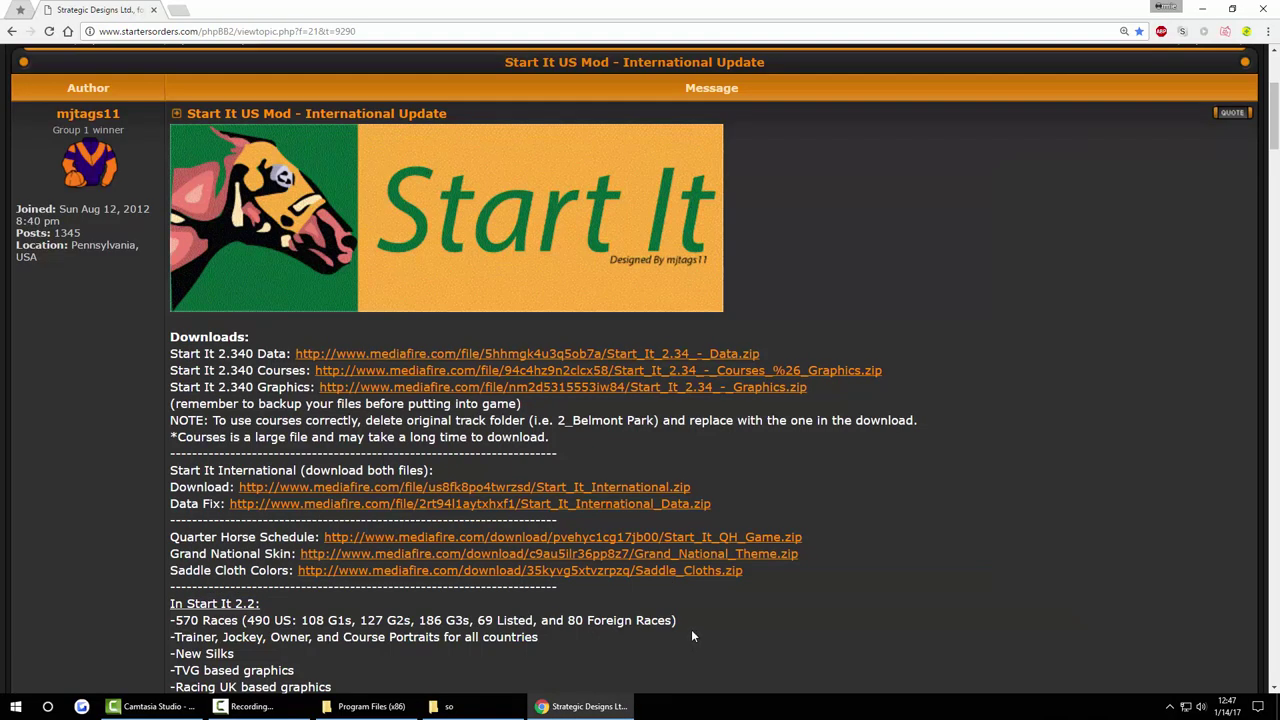
- Open the Start It 2.340 Data link in a new tab and download Start It 2.34 - Data.zip from MediaFire
middle_click(712, 354)
left_click(217, 8)
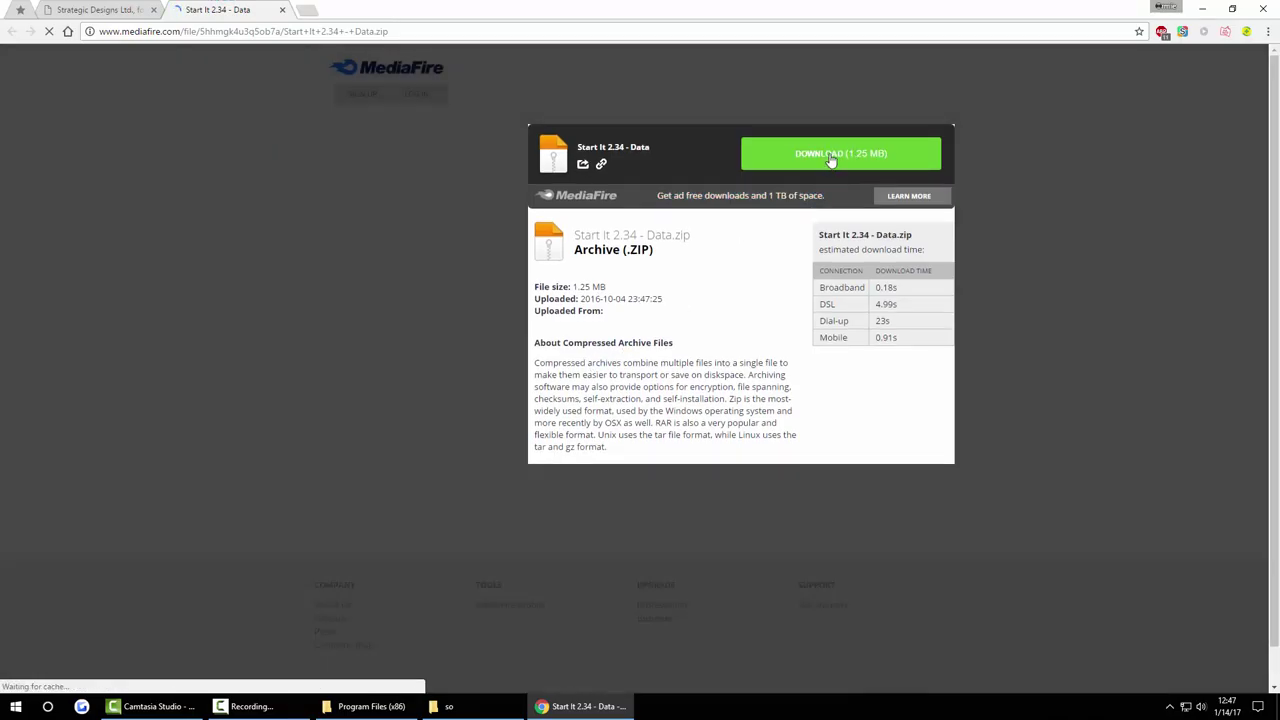
left_click(830, 158)
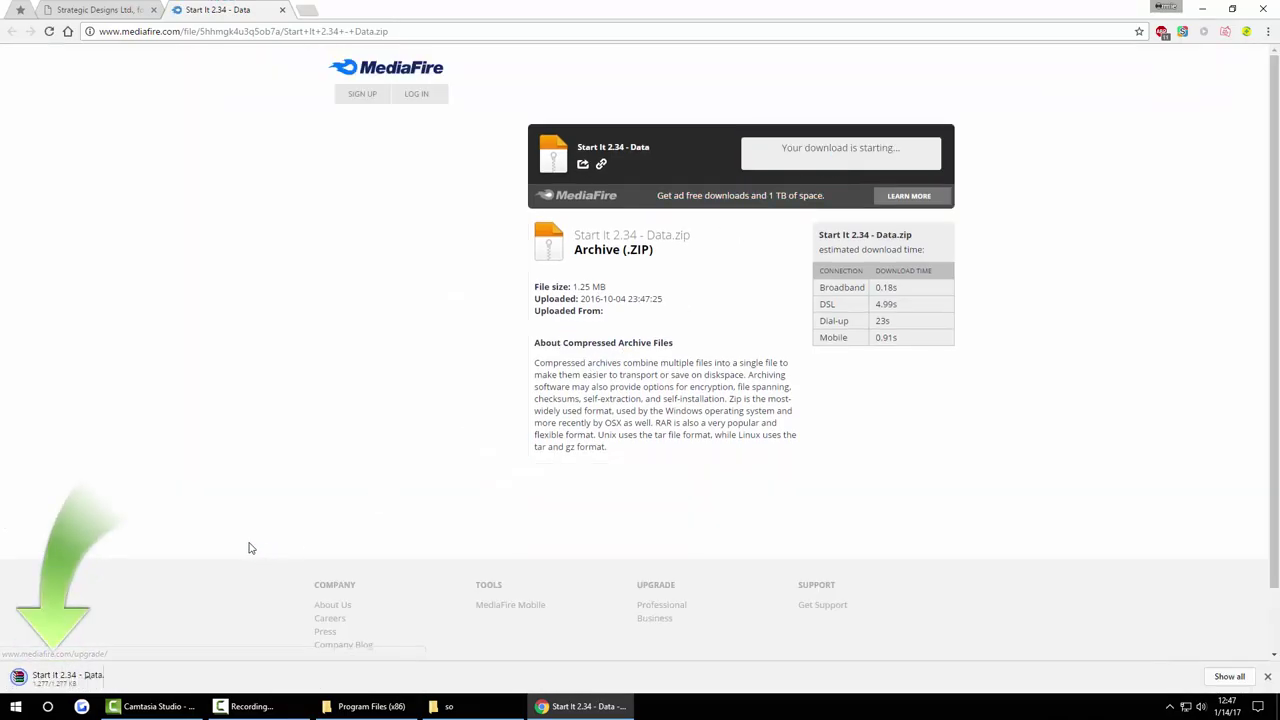
- Extract Start It 2.34 - Data.zip into its own folder in Downloads and permanently delete the archive
left_click(138, 680)
left_click(246, 640)
right_click(665, 263)
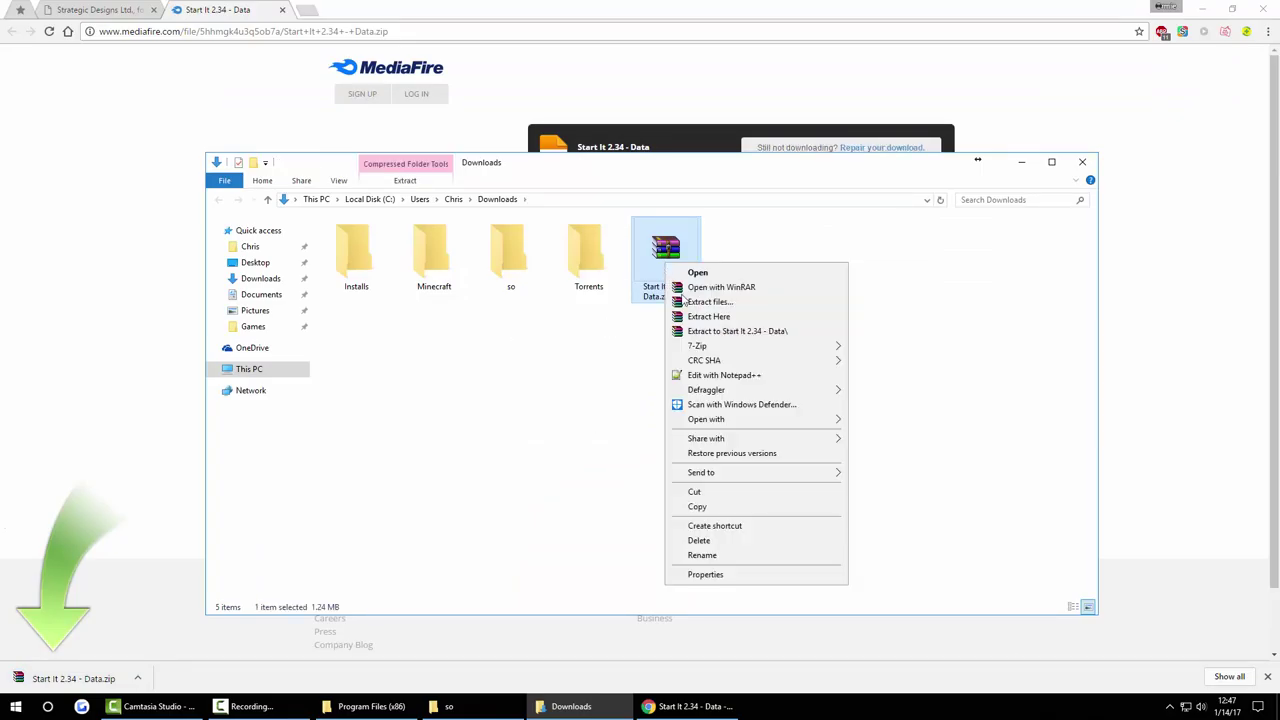
left_click(742, 320)
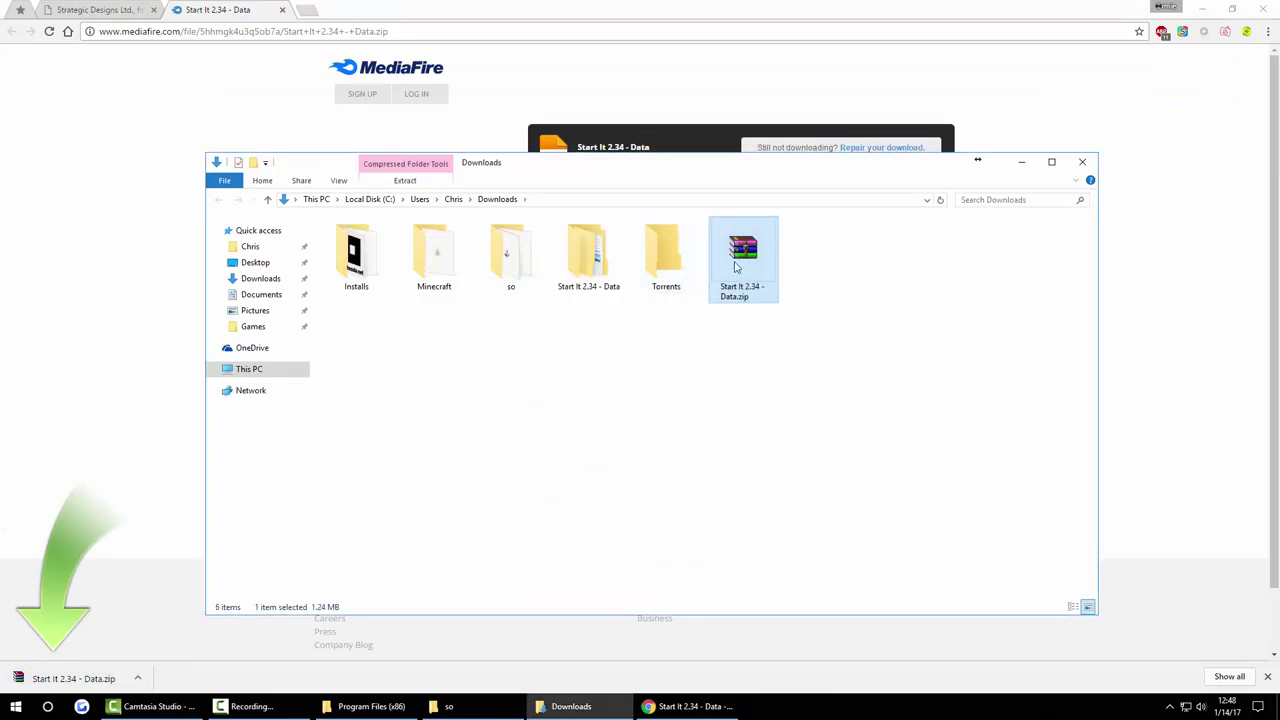
key("shift+Delete")
key("Return")
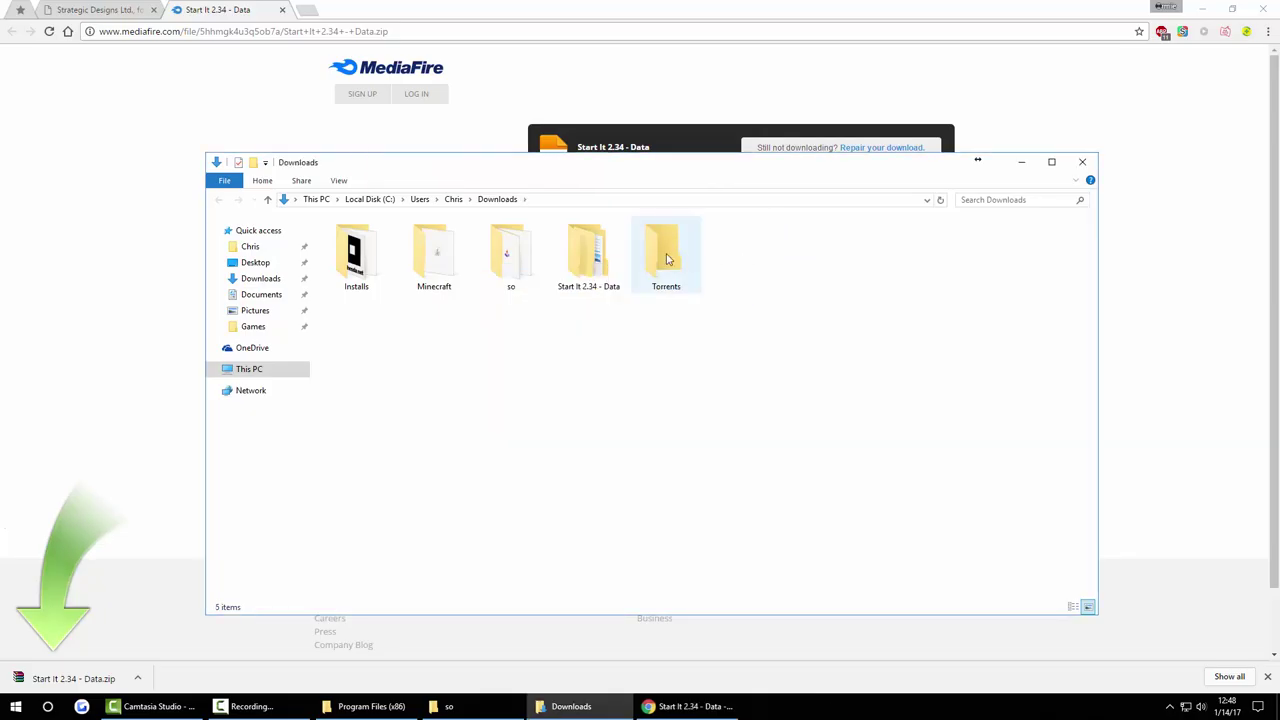
- Move the extracted Start It 2.34 - Data folder into the so folder and close the Downloads window
left_click(594, 260)
key("Delete")
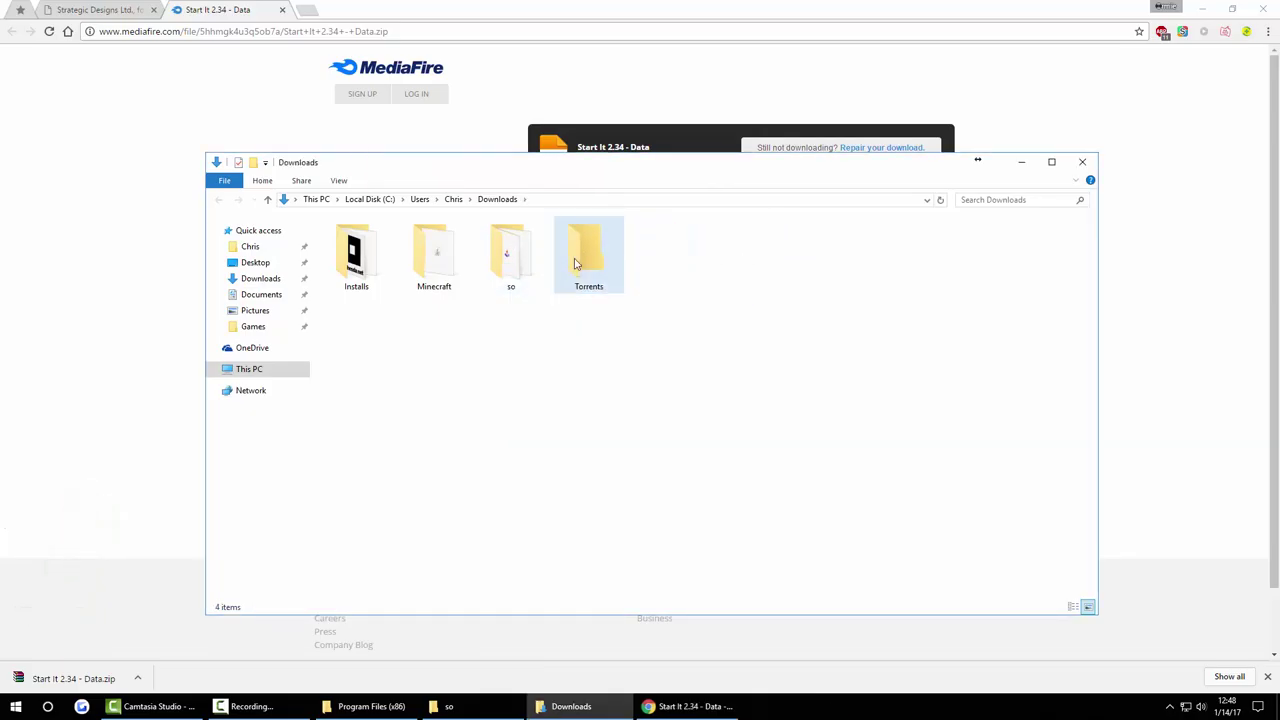
left_click(1083, 163)
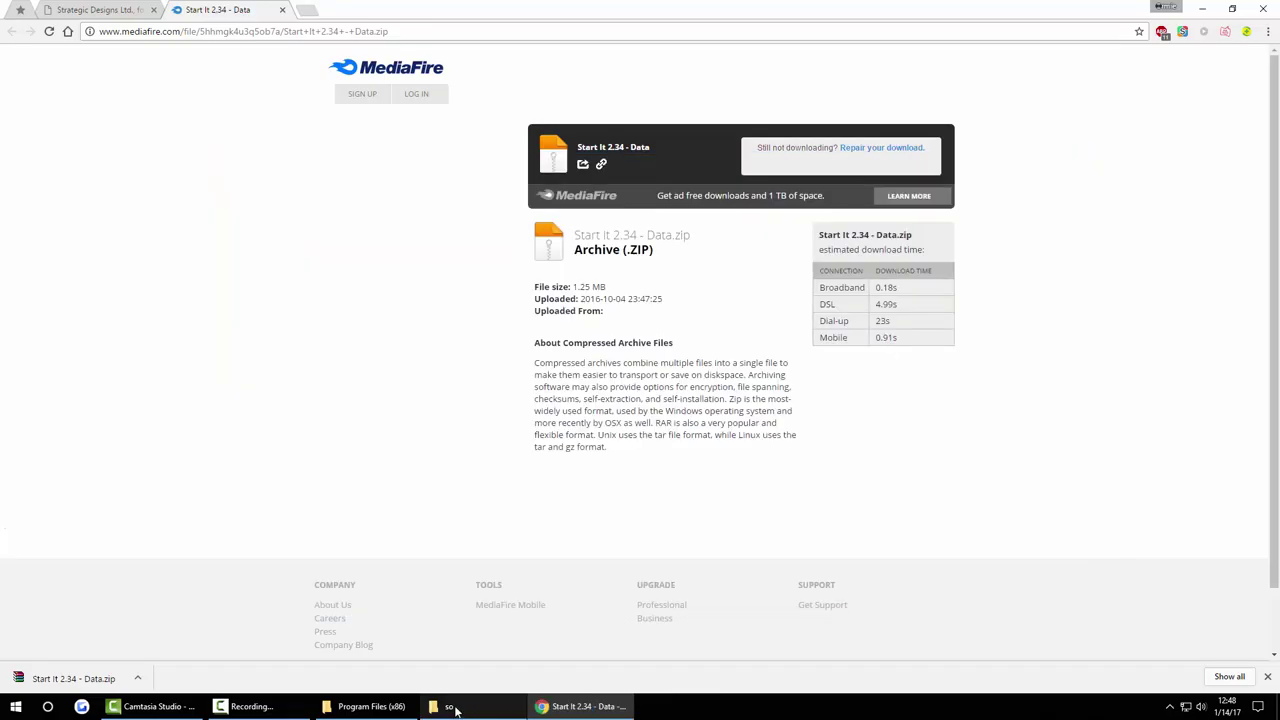
left_click(445, 706)
- Close the MediaFire tab and dismiss the browser's finished-download bar
left_click(284, 10)
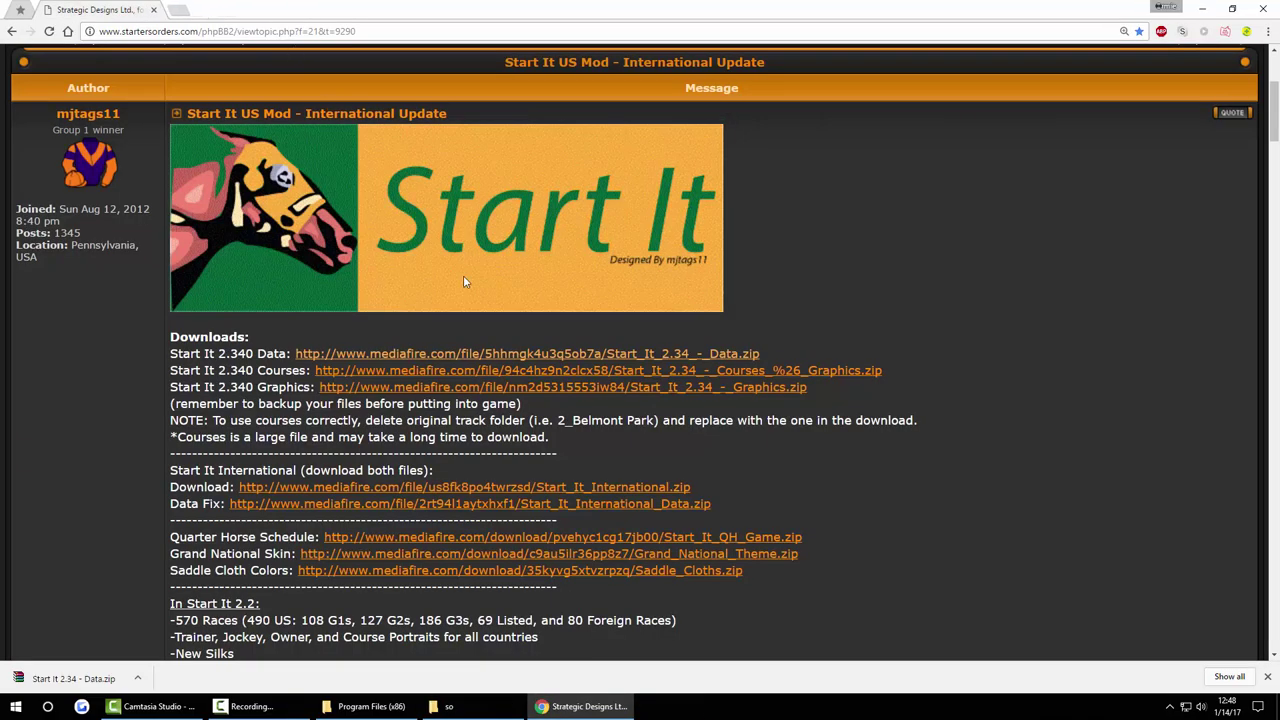
key("alt+Tab")
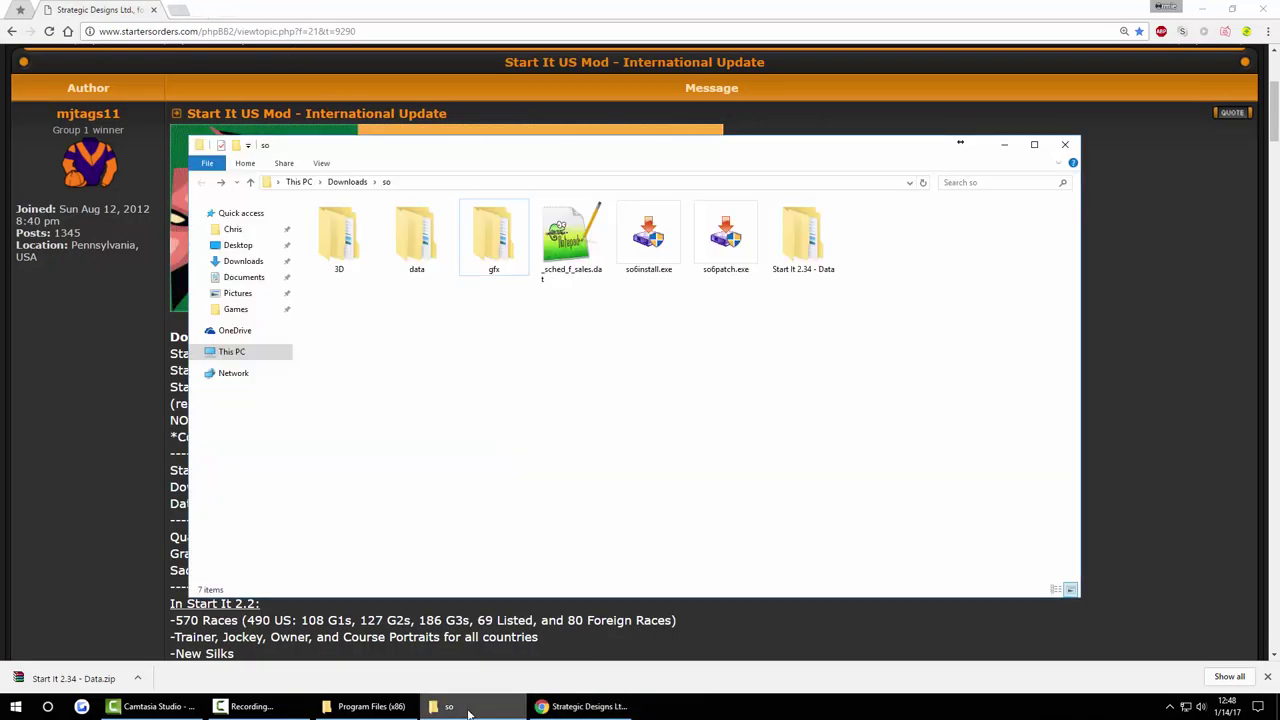
left_click(1268, 678)
- Open Start It 2.34 - Data in the so folder and examine the contents of its nested data folder
left_click(445, 706)
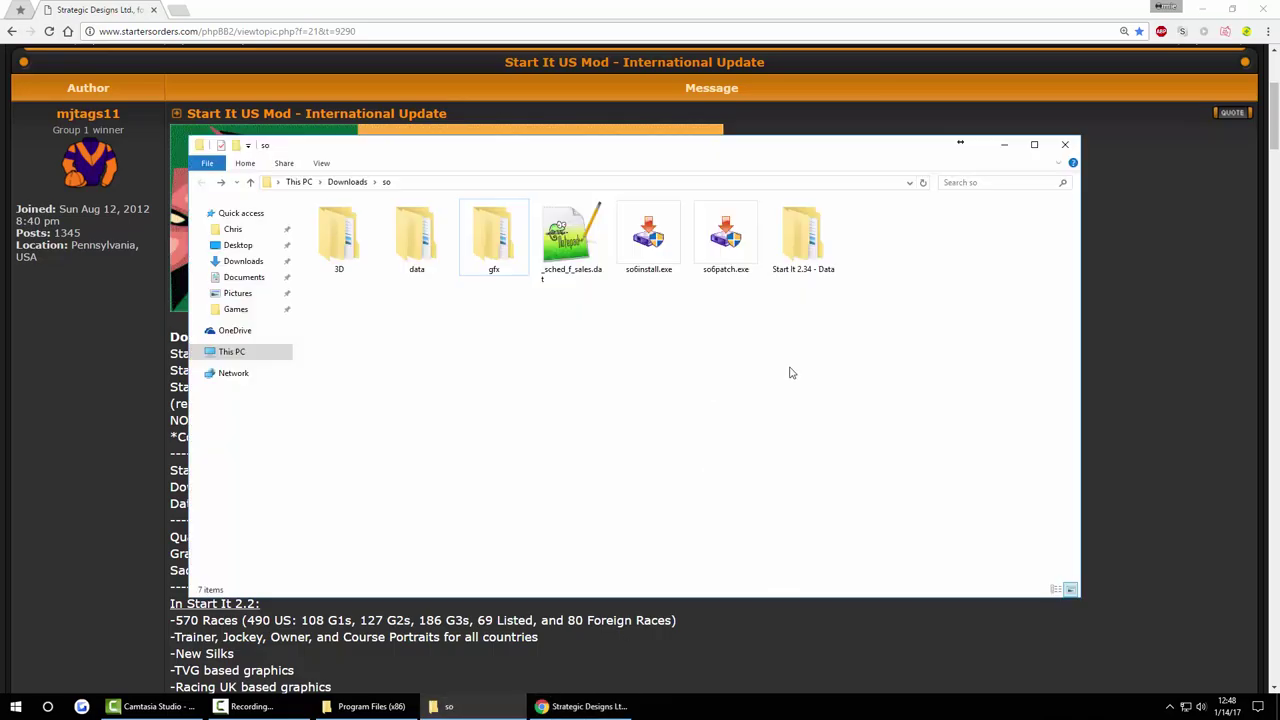
double_click(805, 233)
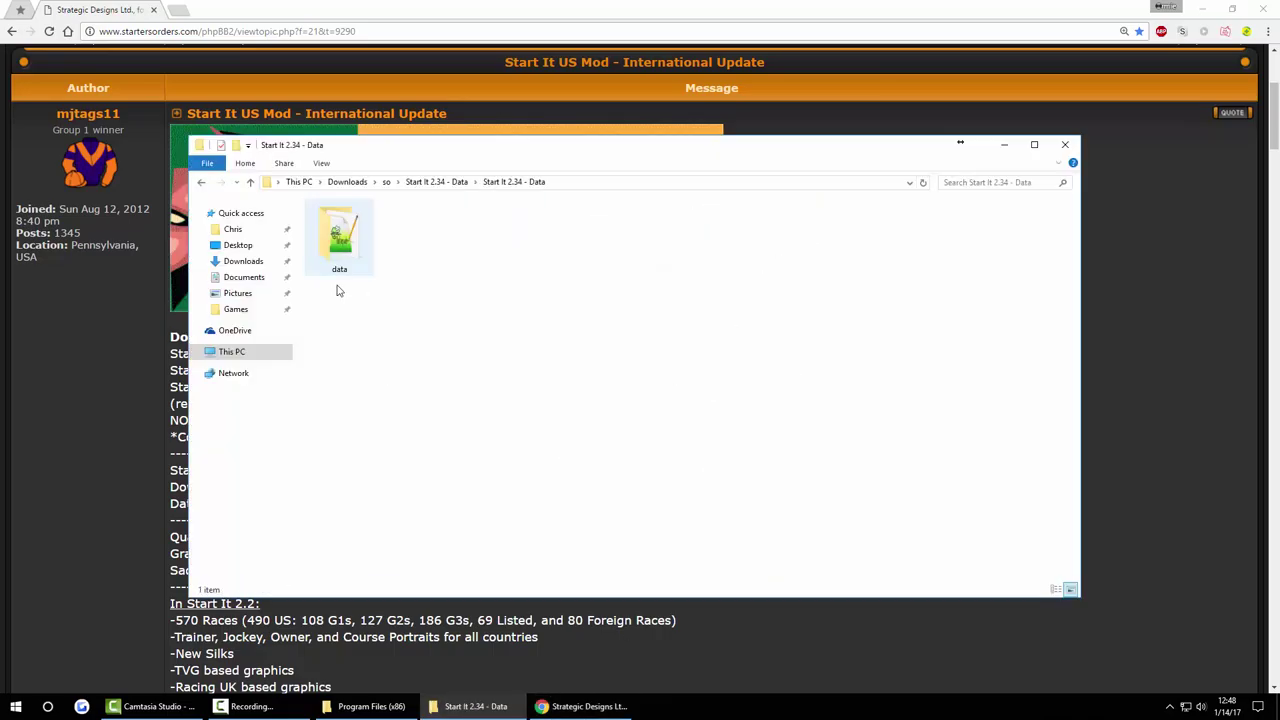
double_click(345, 238)
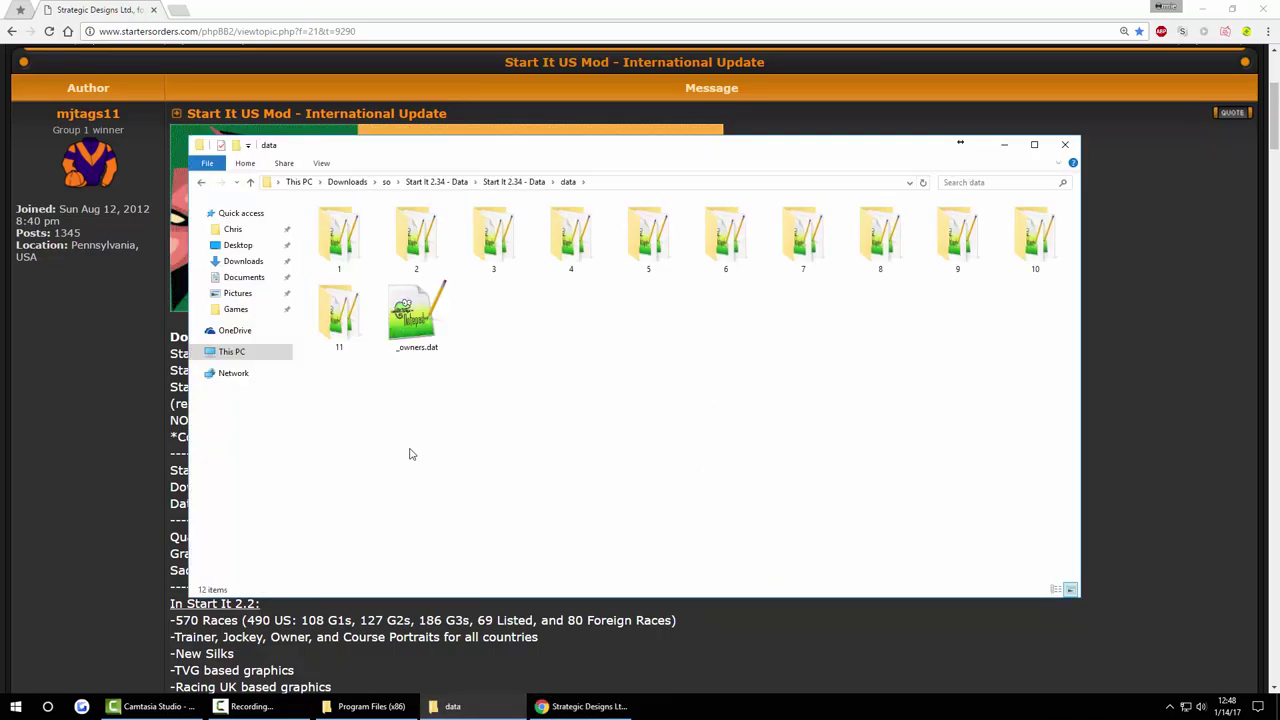
key("BackSpace")
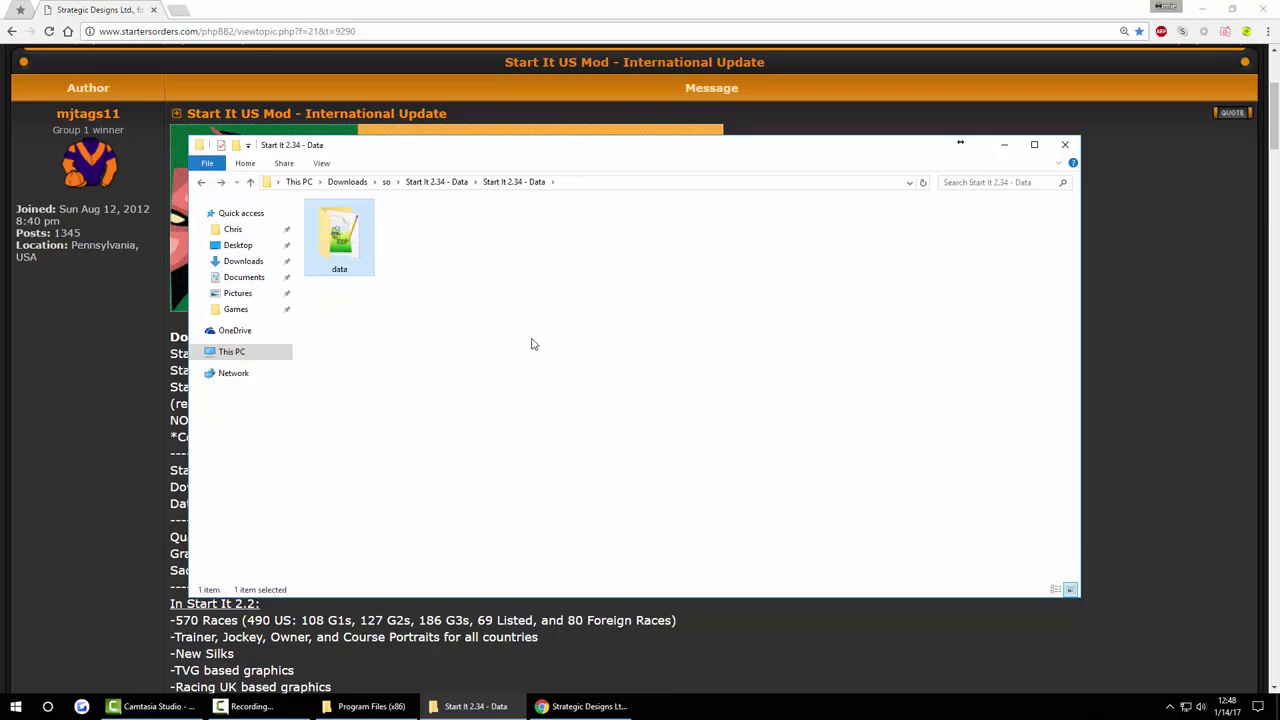
- Return to the so folder and try to permanently delete the Start It 2.34 - Data folder
key("BackSpace")
key("shift+Delete")
key("Escape")
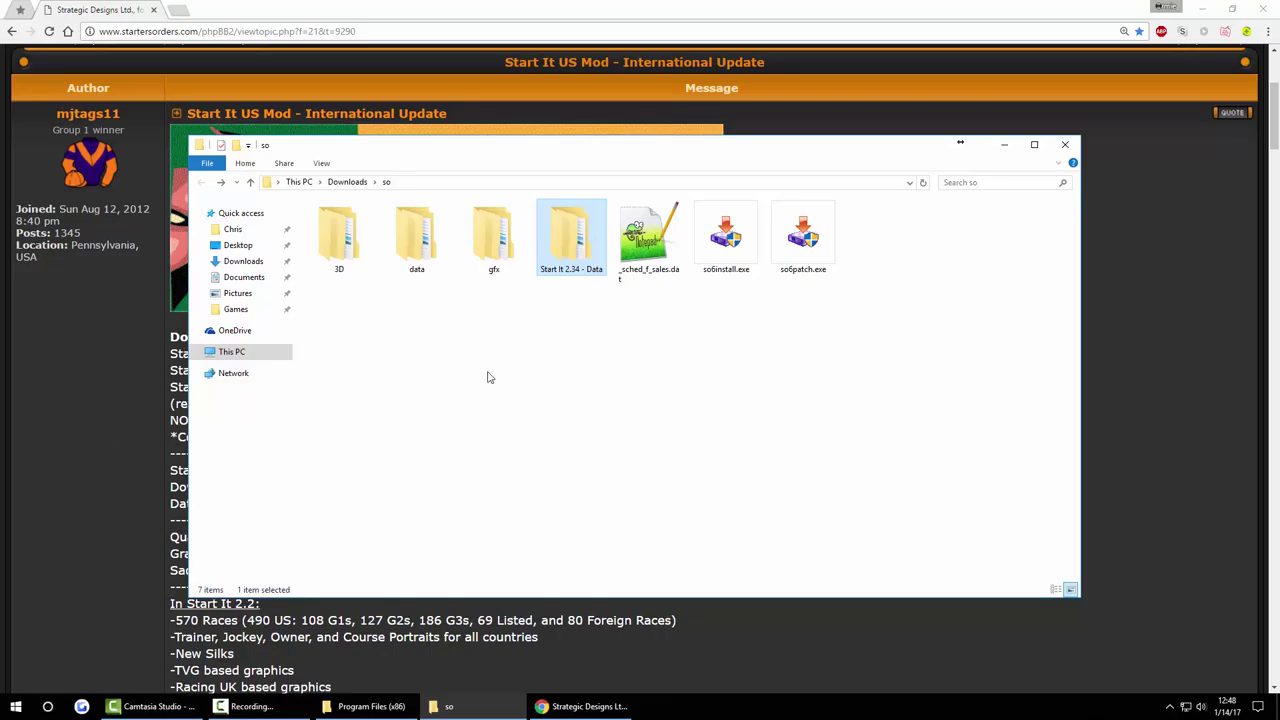
double_click(550, 277)
- Open the Start It 2.340 Courses link and start downloading Start It 2.34 - Courses & Graphics.zip from MediaFire
left_click(789, 362)
left_click(88, 445)
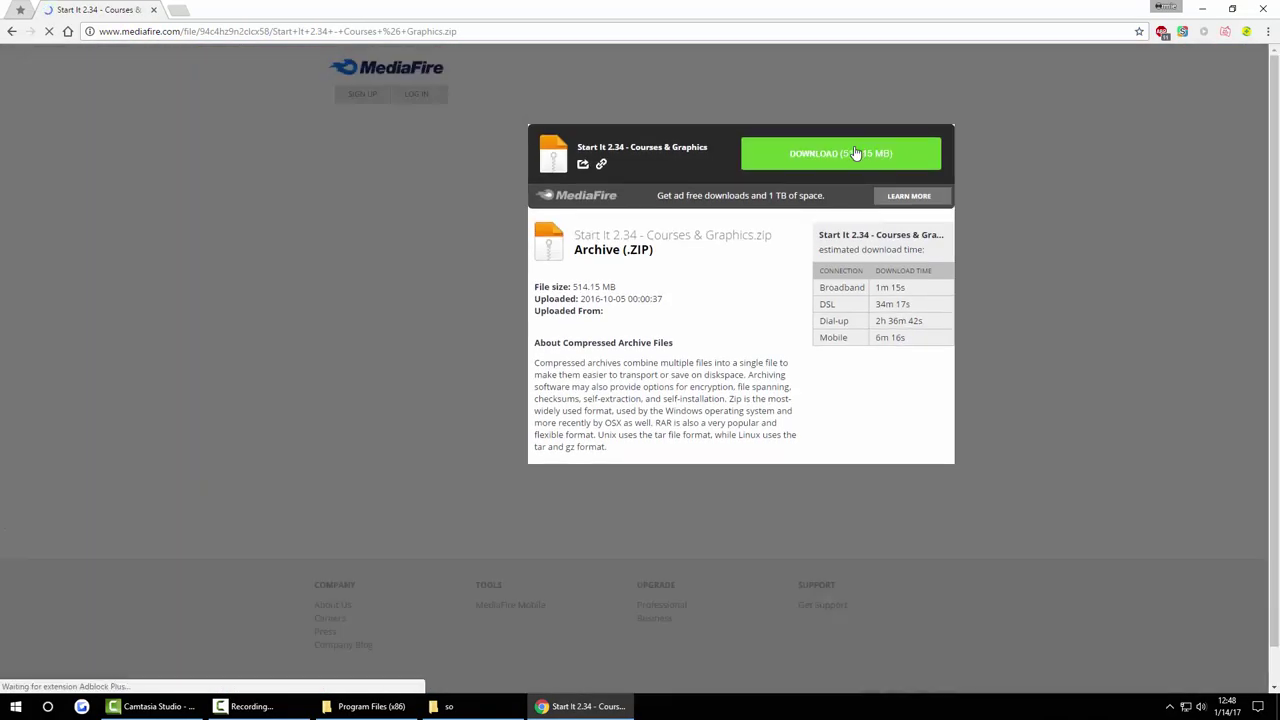
left_click(855, 153)
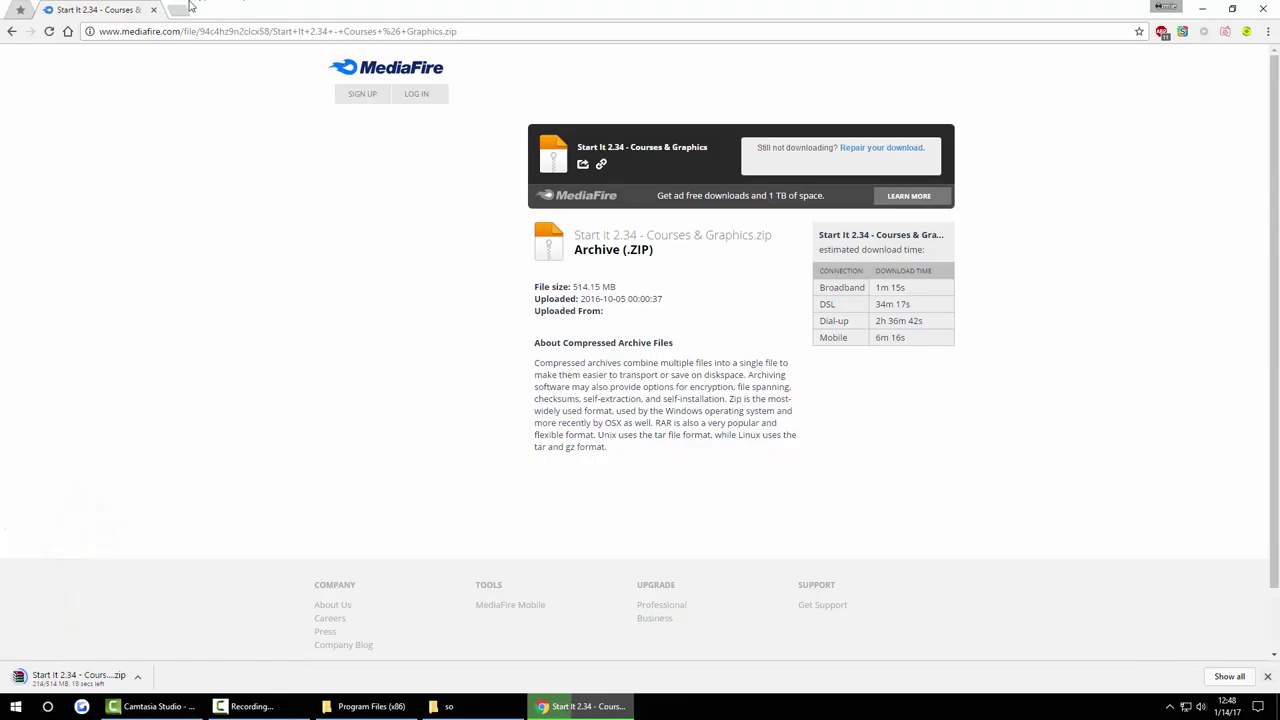
- Return the browser to the Start It forum thread and bring up the Downloads folder in File Explorer
key("alt+Left")
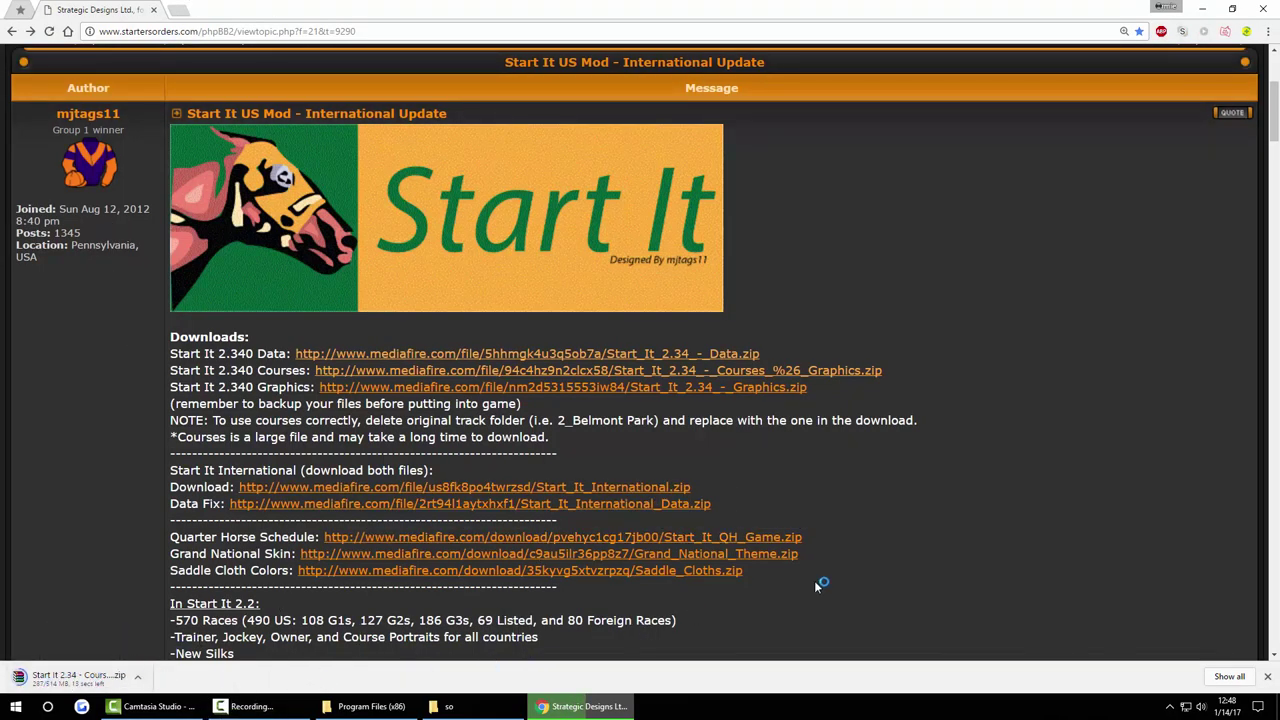
mouse_move(460, 707)
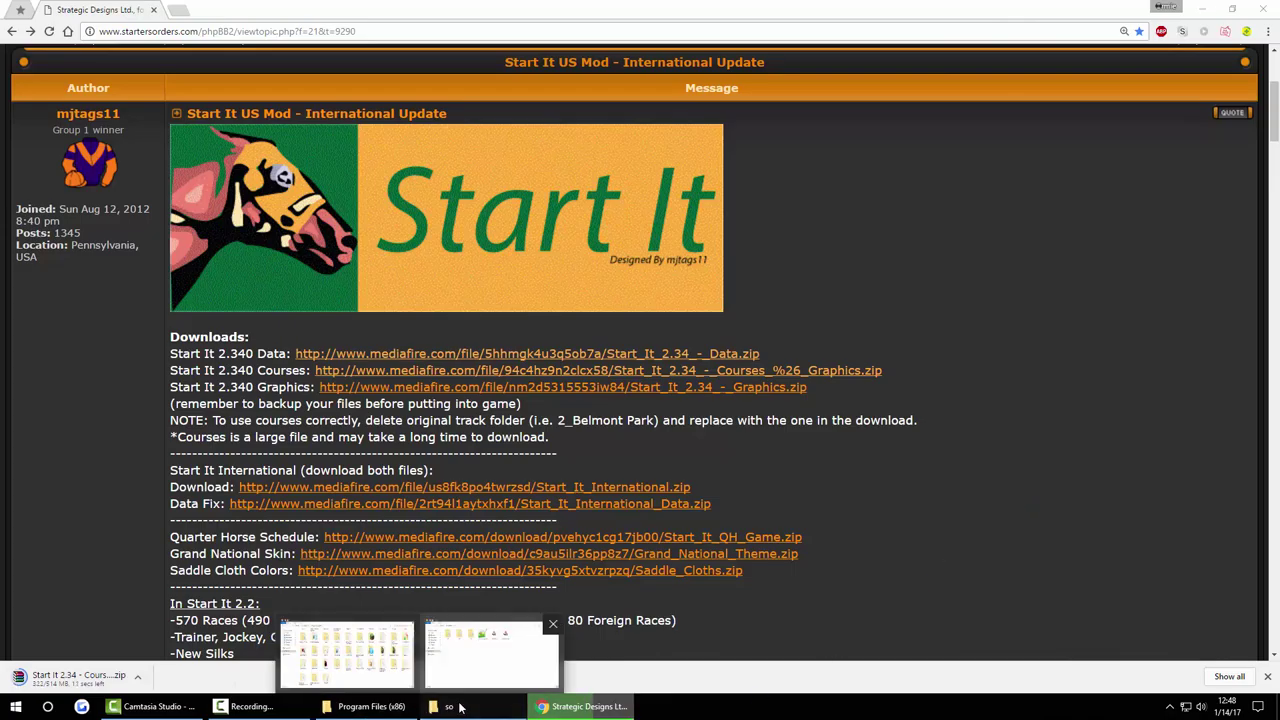
left_click(490, 655)
left_click(341, 228)
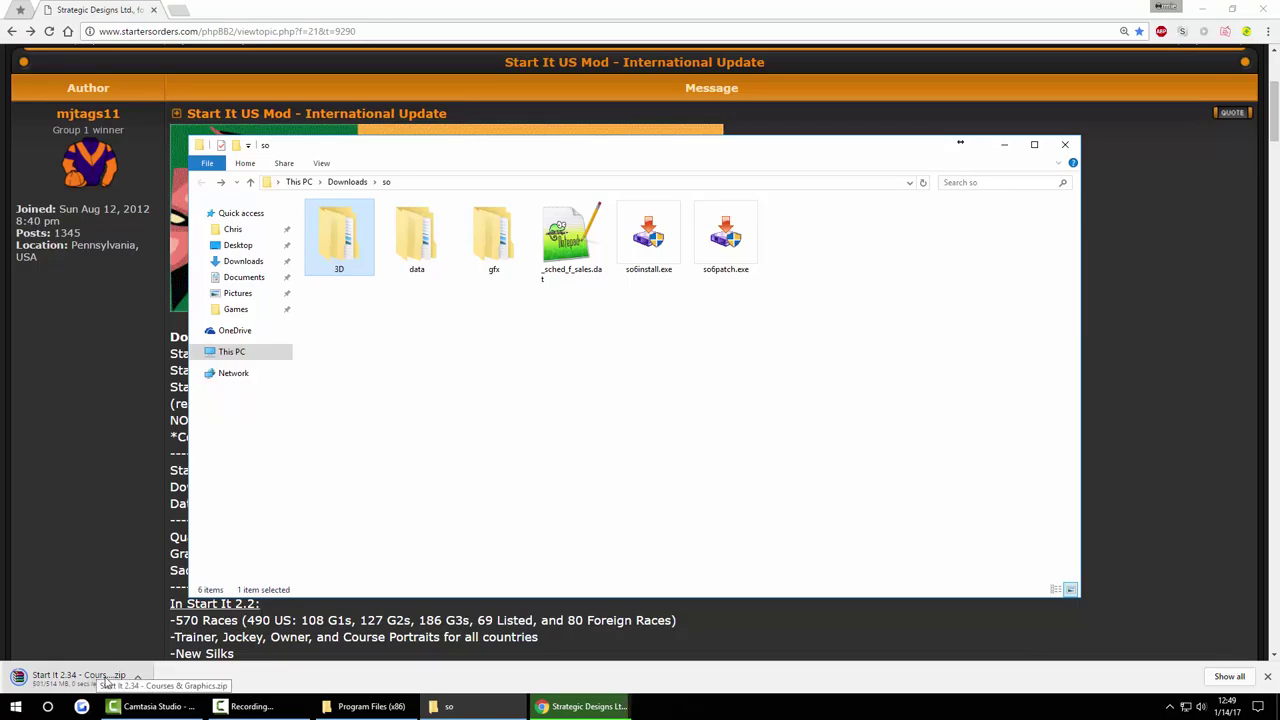
left_click(347, 182)
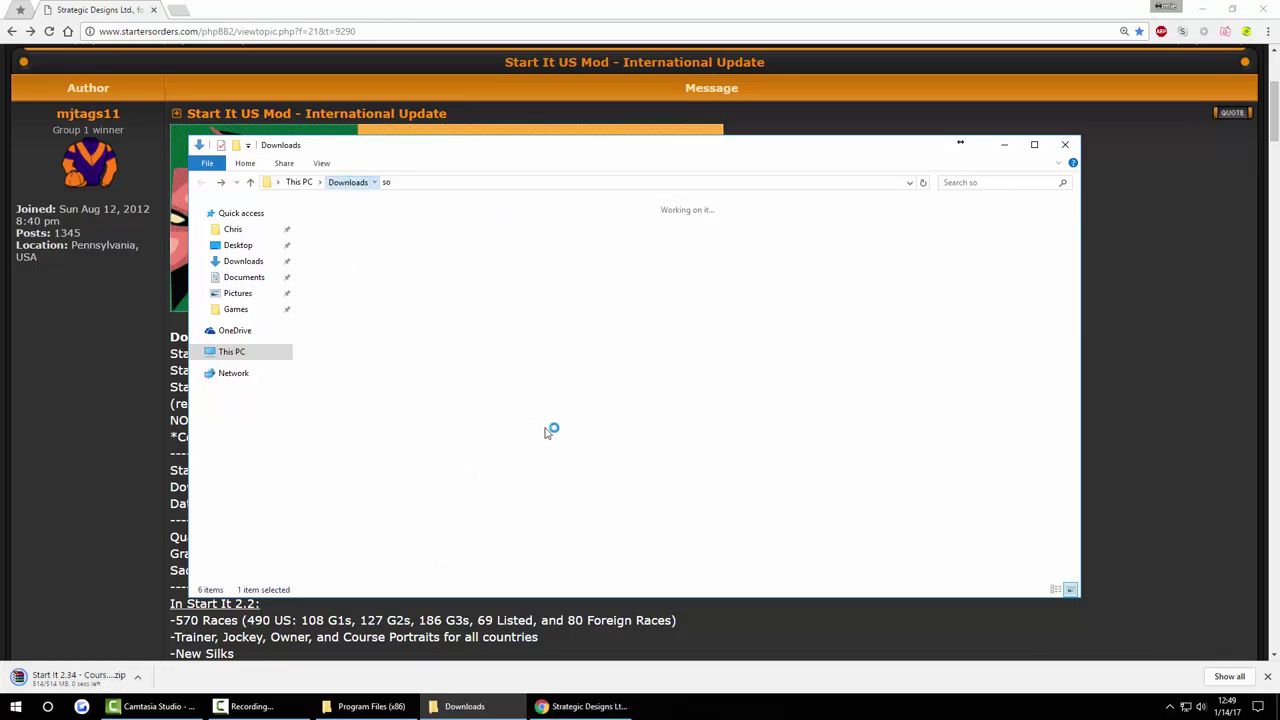
- Dismiss the browser's download bar and extract Start It 2.34 - Courses & Graphics.zip into its own folder in Downloads
left_click(1267, 676)
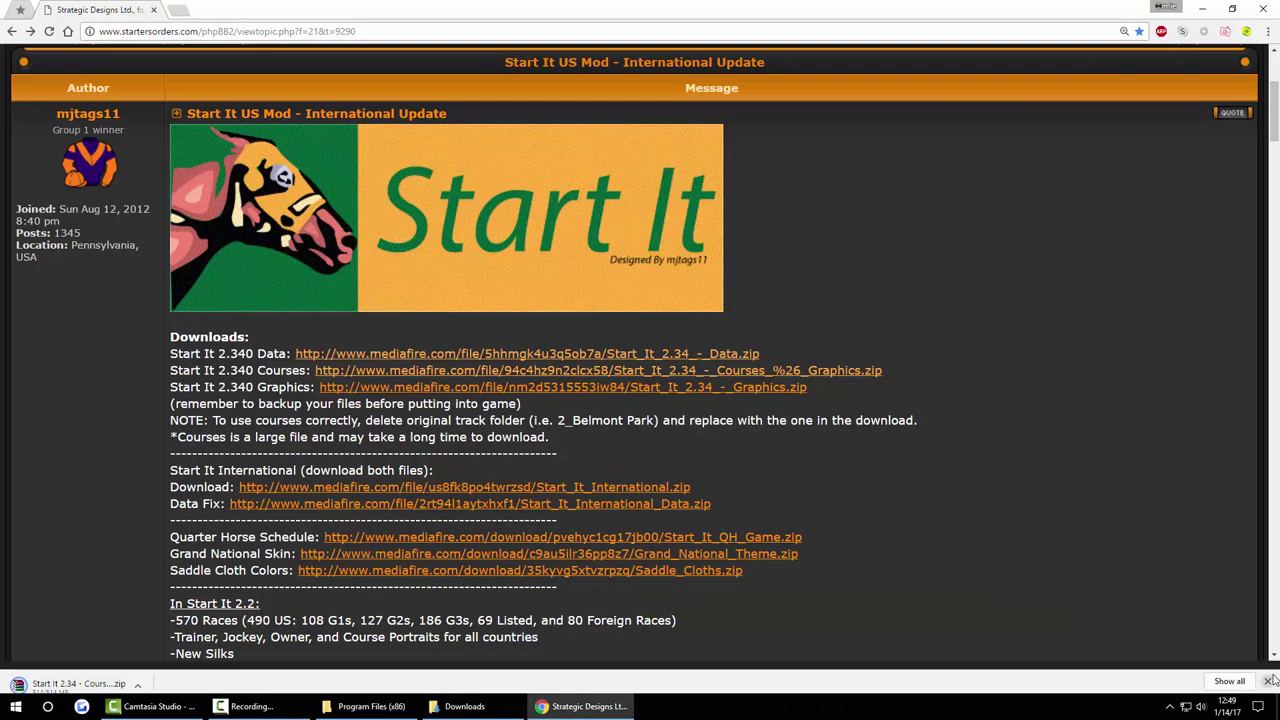
left_click(464, 706)
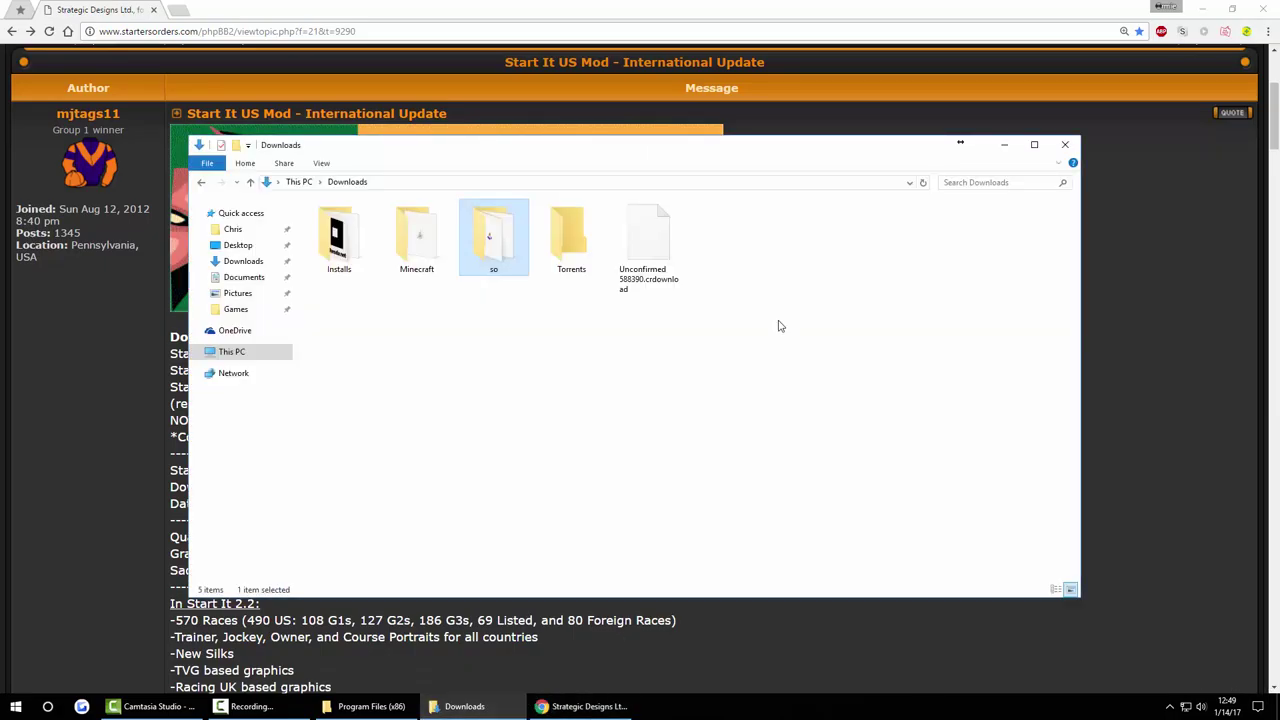
left_click(645, 233)
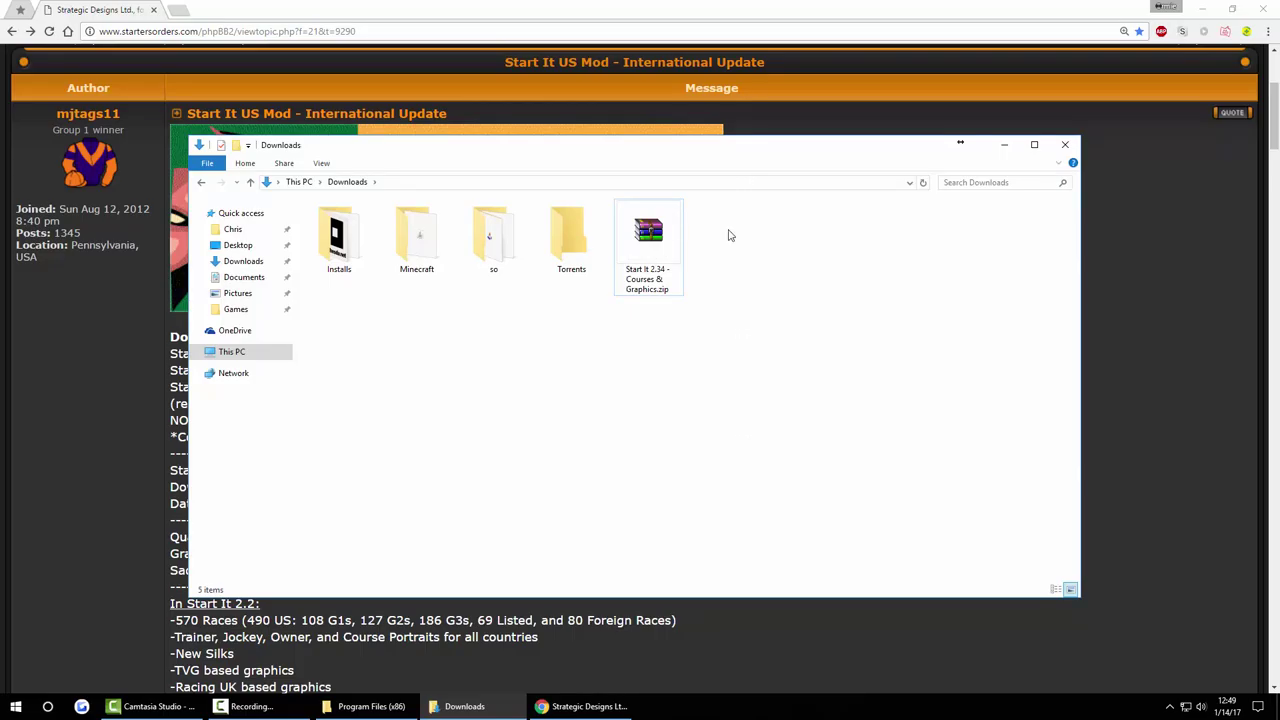
right_click(631, 227)
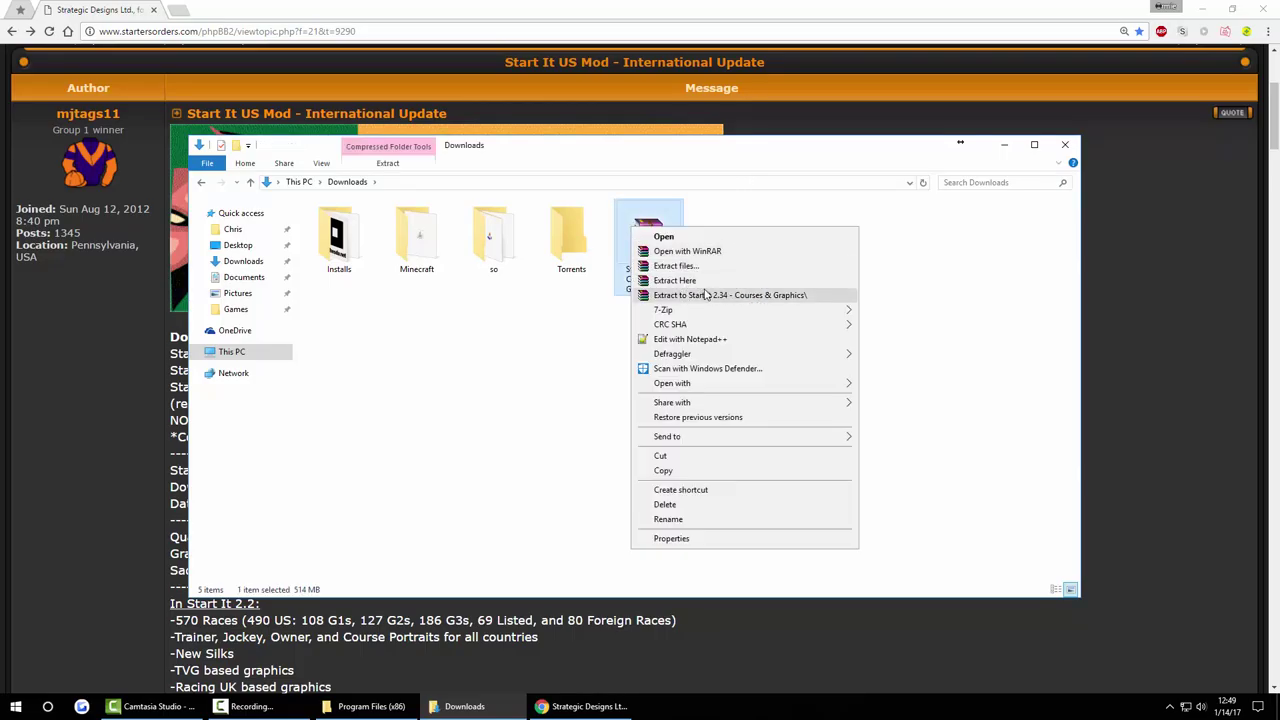
left_click(706, 294)
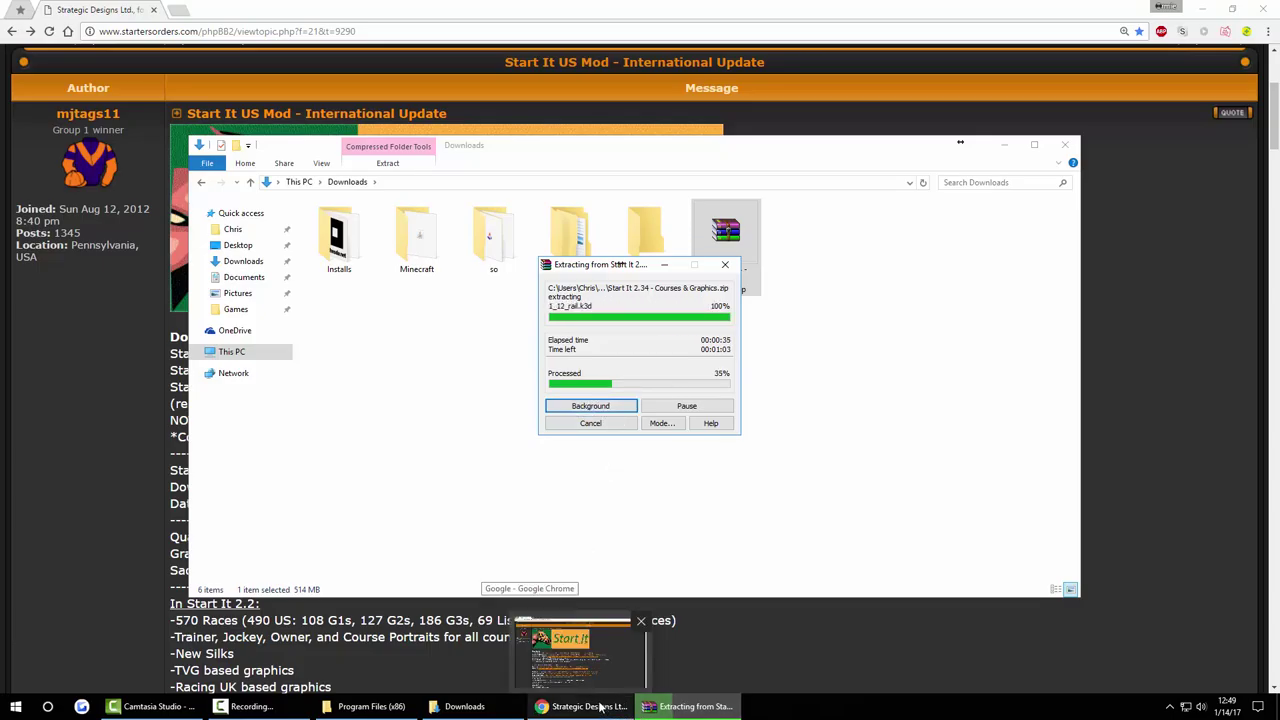
- Open the SO6 folder in Program Files (x86), highlight its 3D, data and gfx folders, and check the extraction progress
left_click(372, 710)
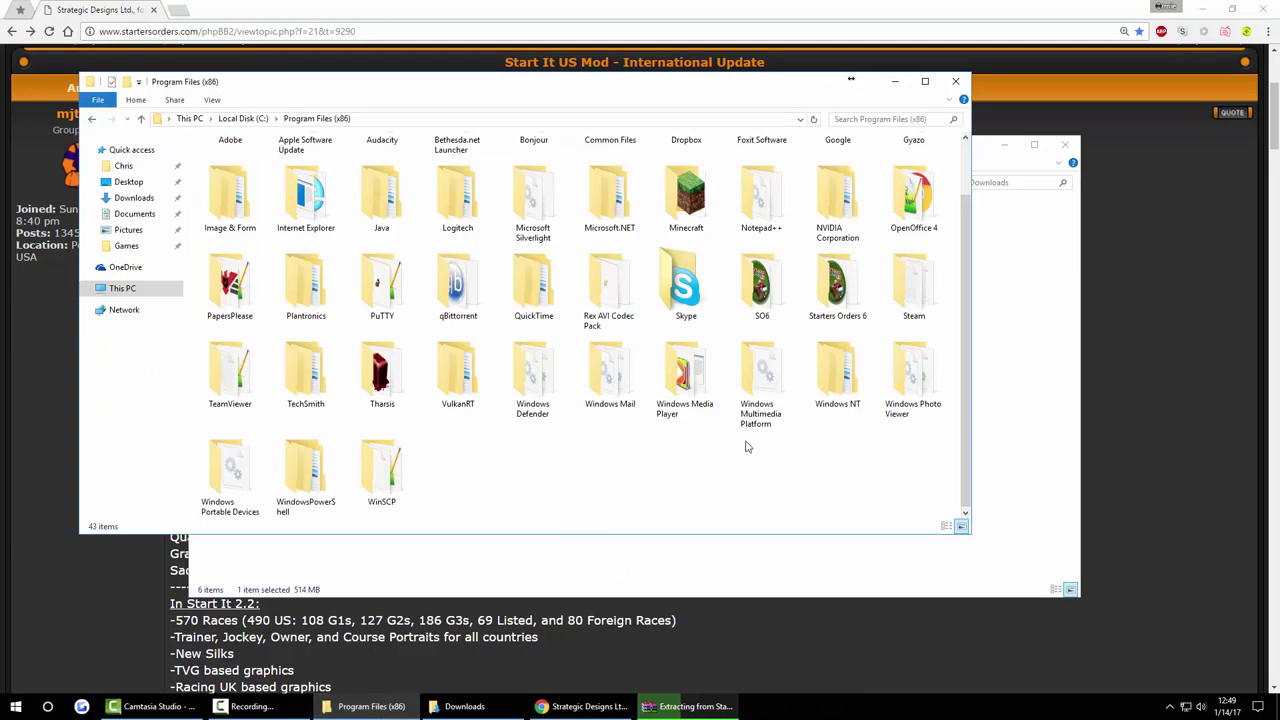
left_click(755, 287)
double_click(755, 287)
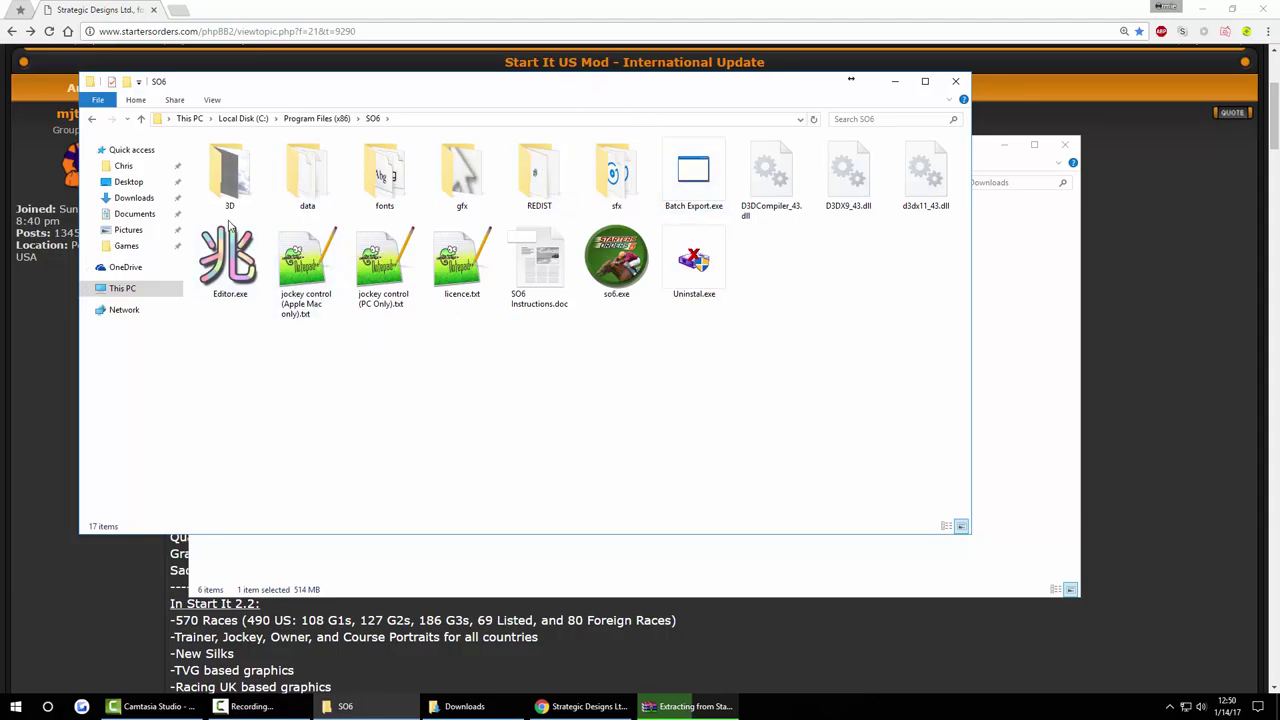
left_click(233, 177)
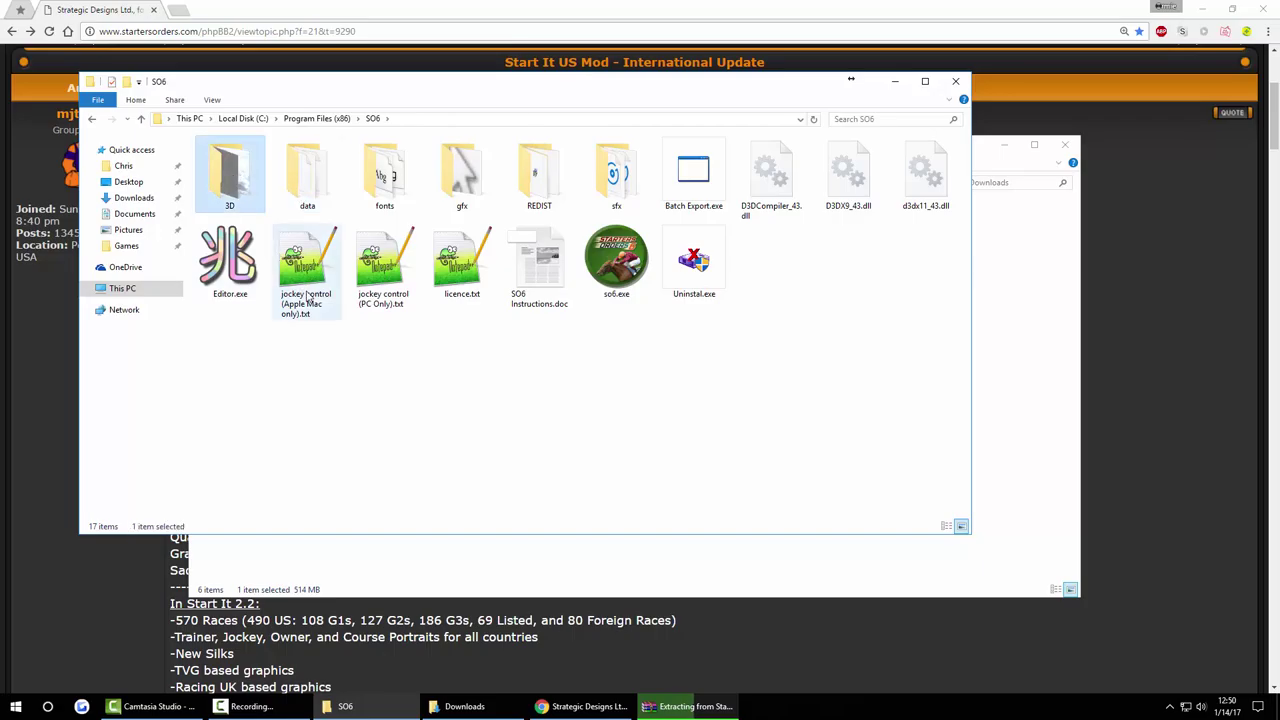
left_click(307, 190, "ctrl")
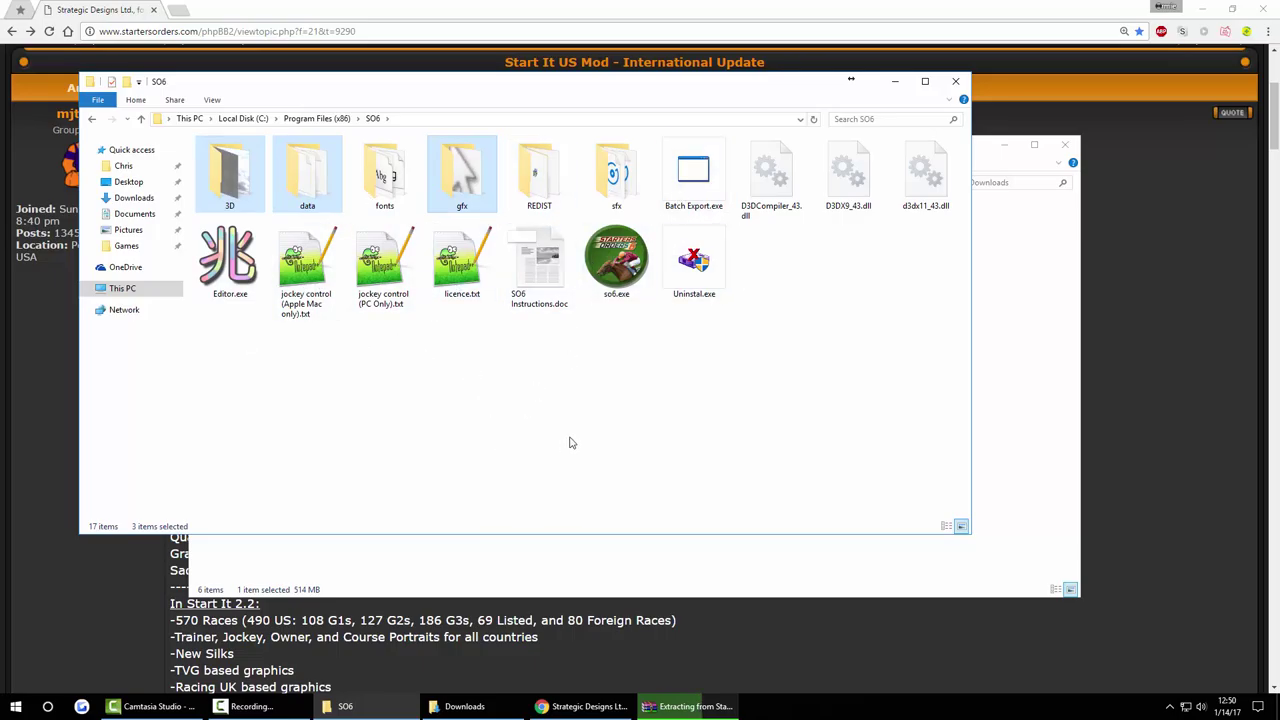
left_click(690, 706)
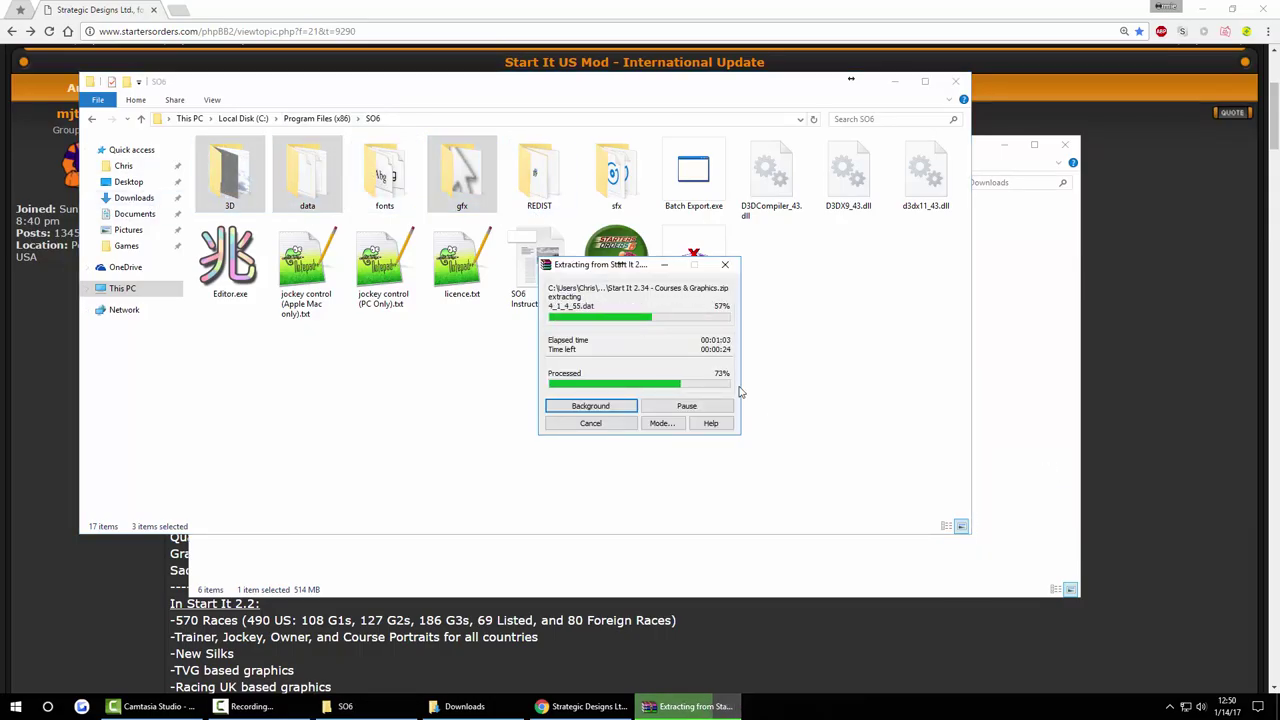
left_click(461, 175)
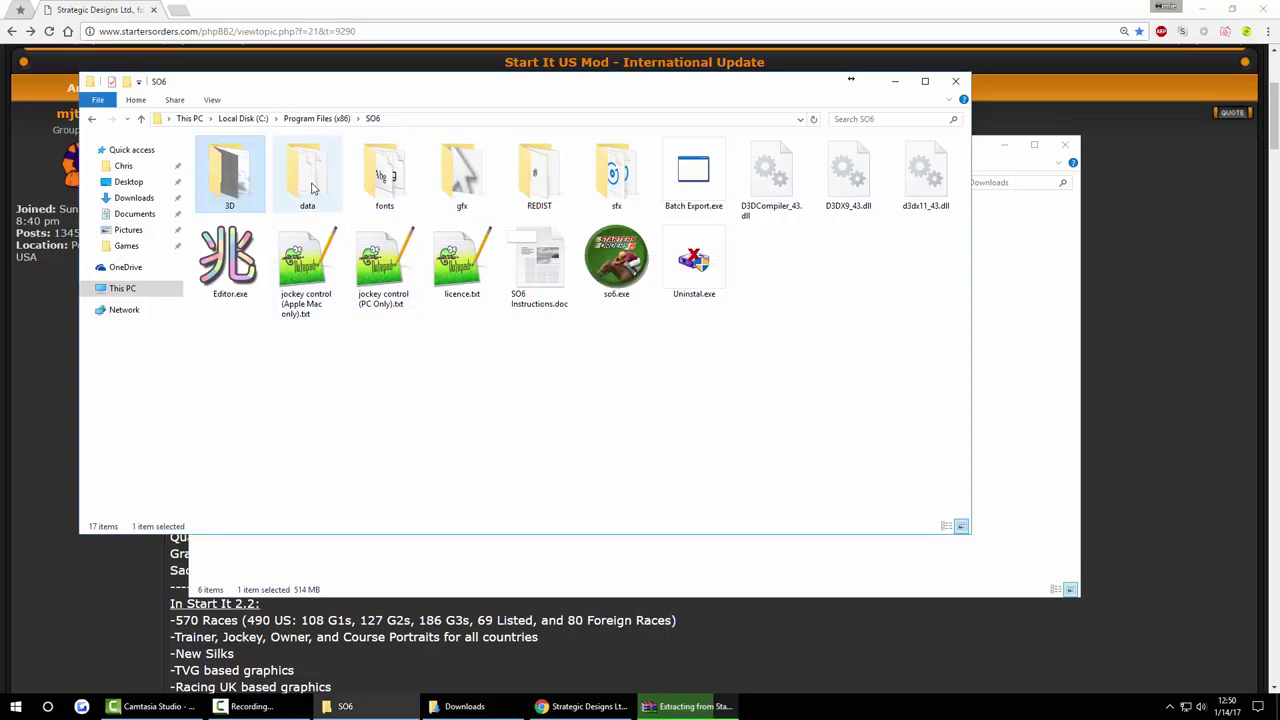
- Open the so folder in Downloads beside the SO6 window and move the extracted Start It 2.34 - Courses & Graphics folder into it
left_click(619, 548)
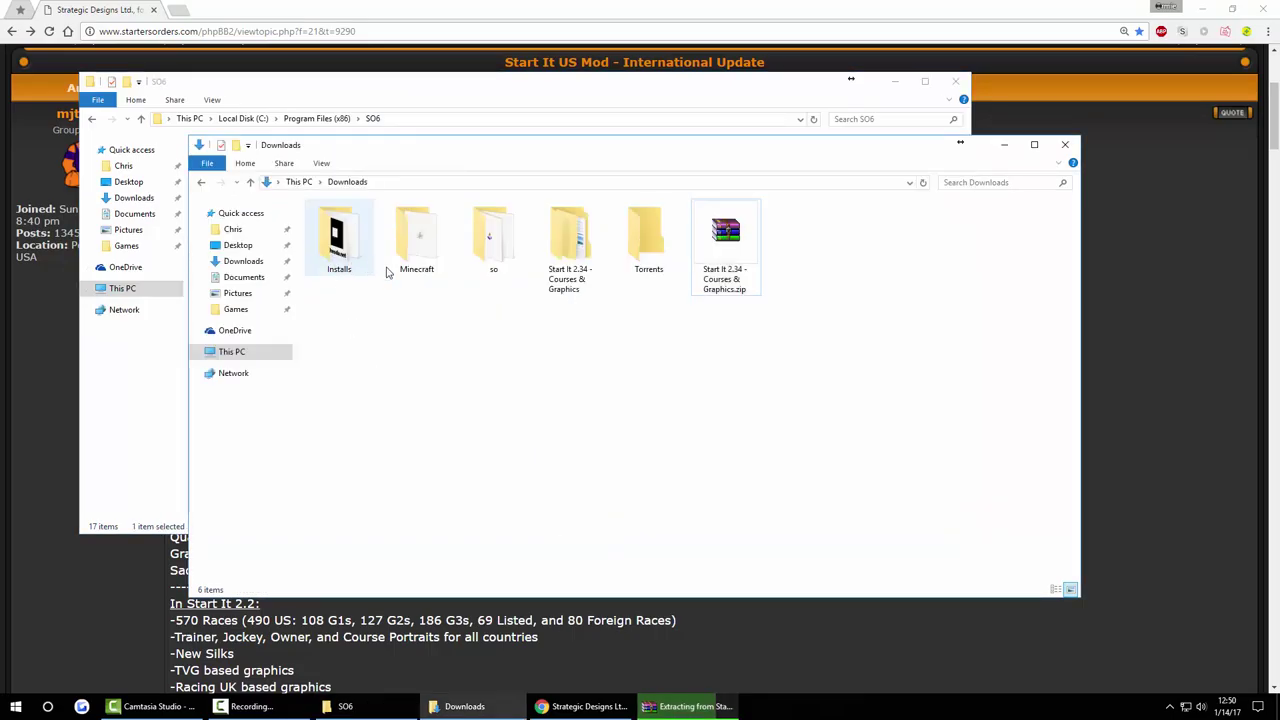
left_click(580, 243)
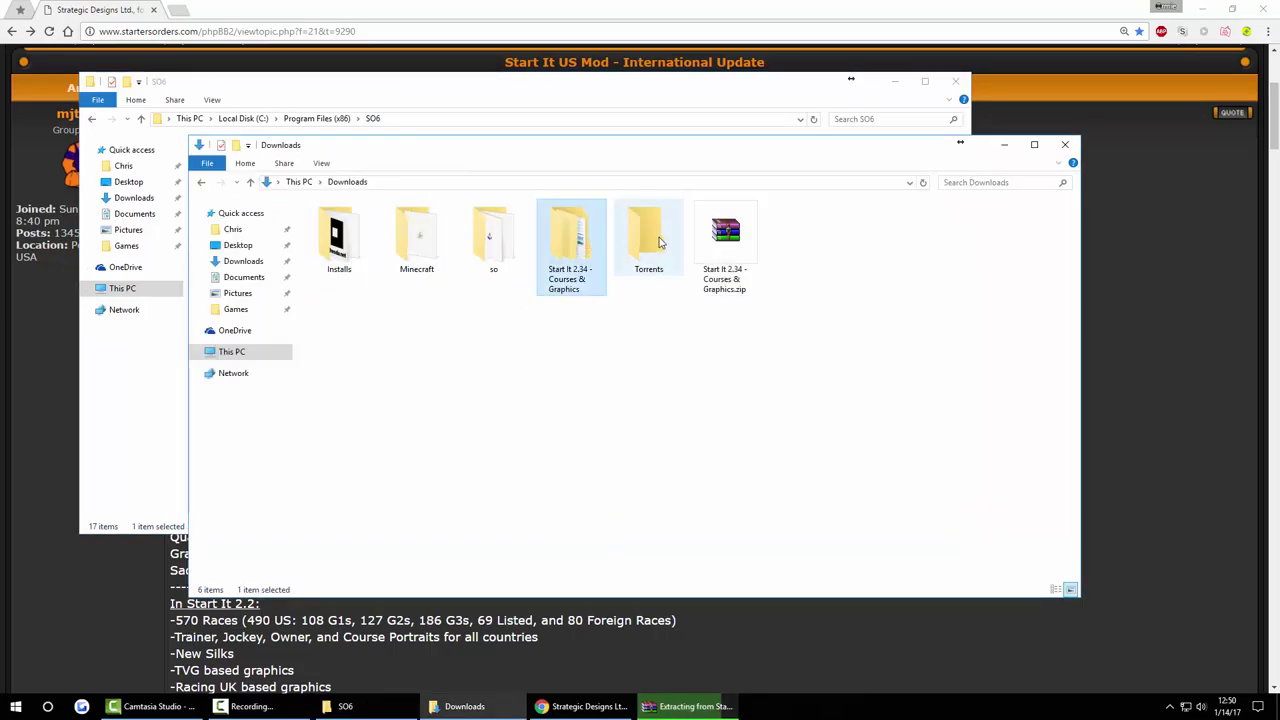
double_click(493, 237)
left_click(493, 237)
left_click_drag(473, 155, 437, 241)
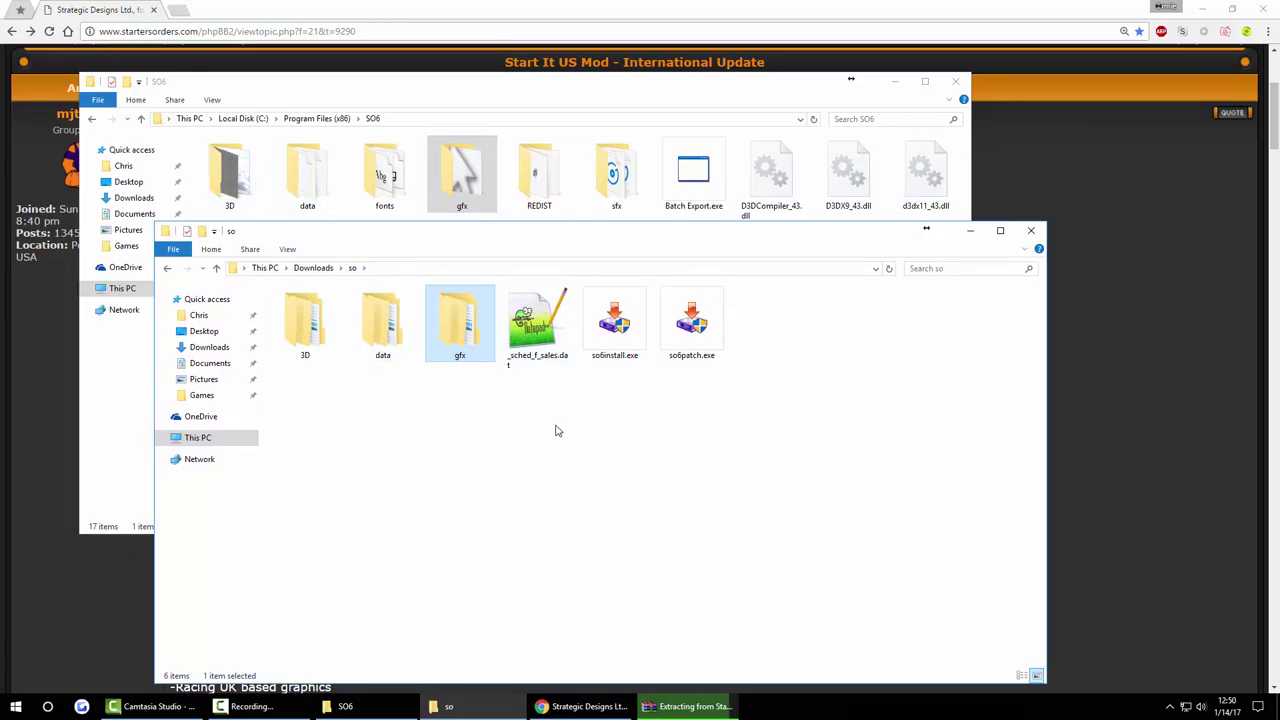
left_click_drag(769, 241, 902, 152)
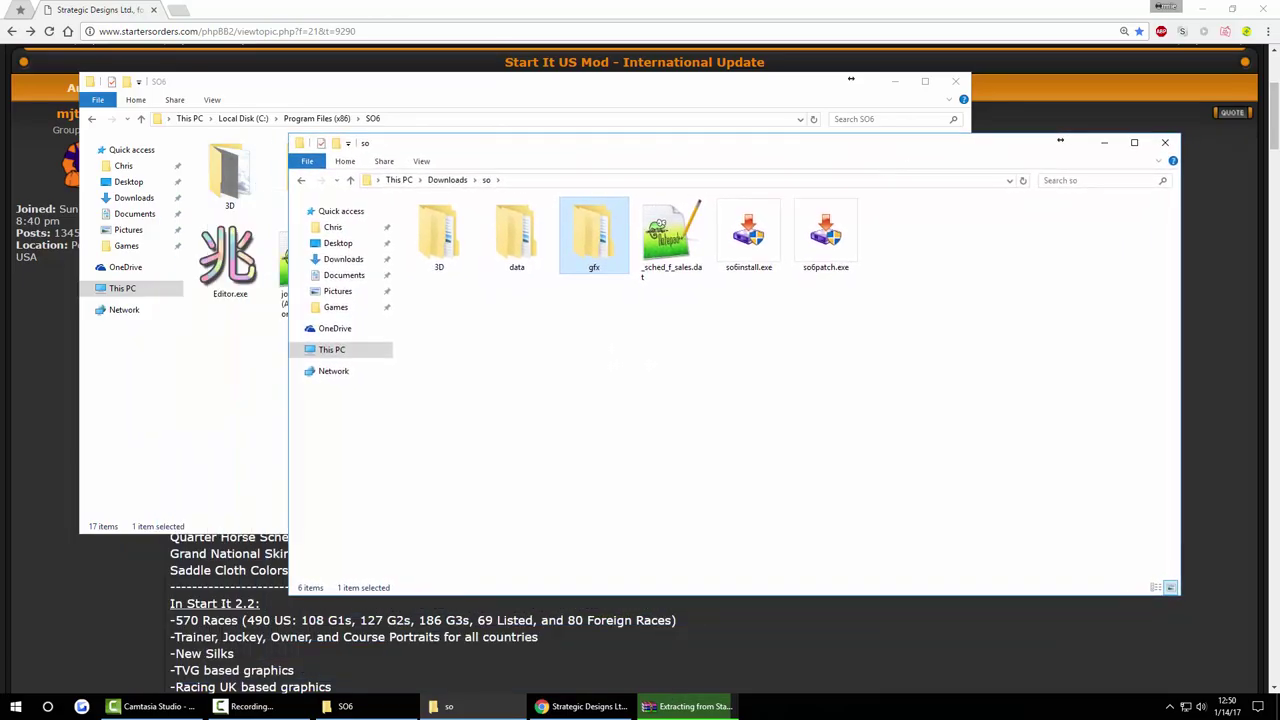
left_click(672, 712)
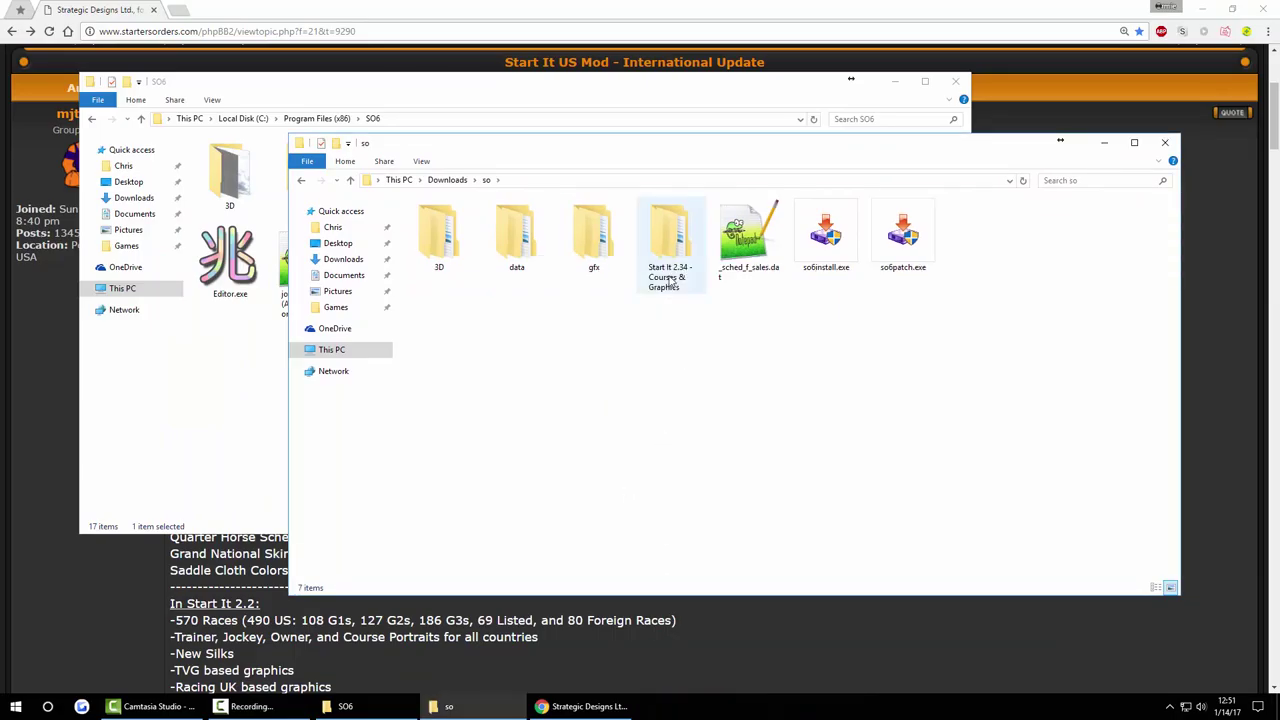
- Open the nested folder inside Start It 2.34 - Courses & Graphics and look into its 3D folder
double_click(672, 275)
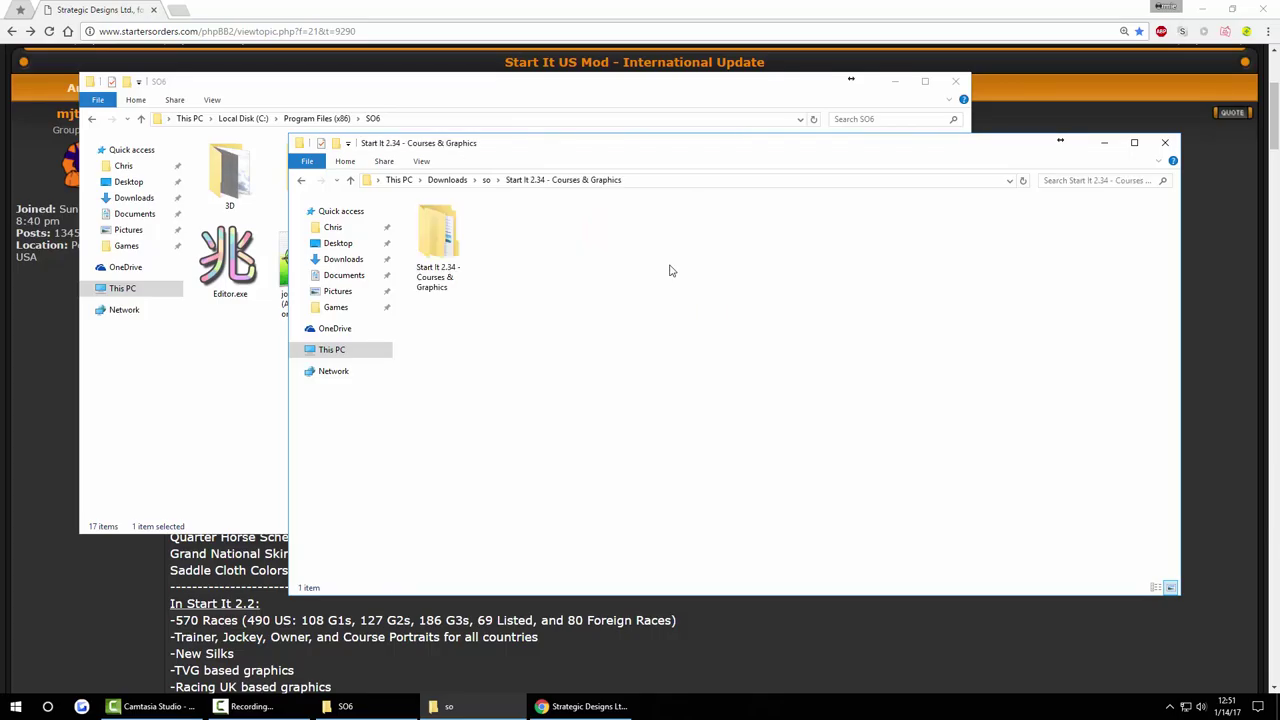
double_click(445, 245)
key("BackSpace")
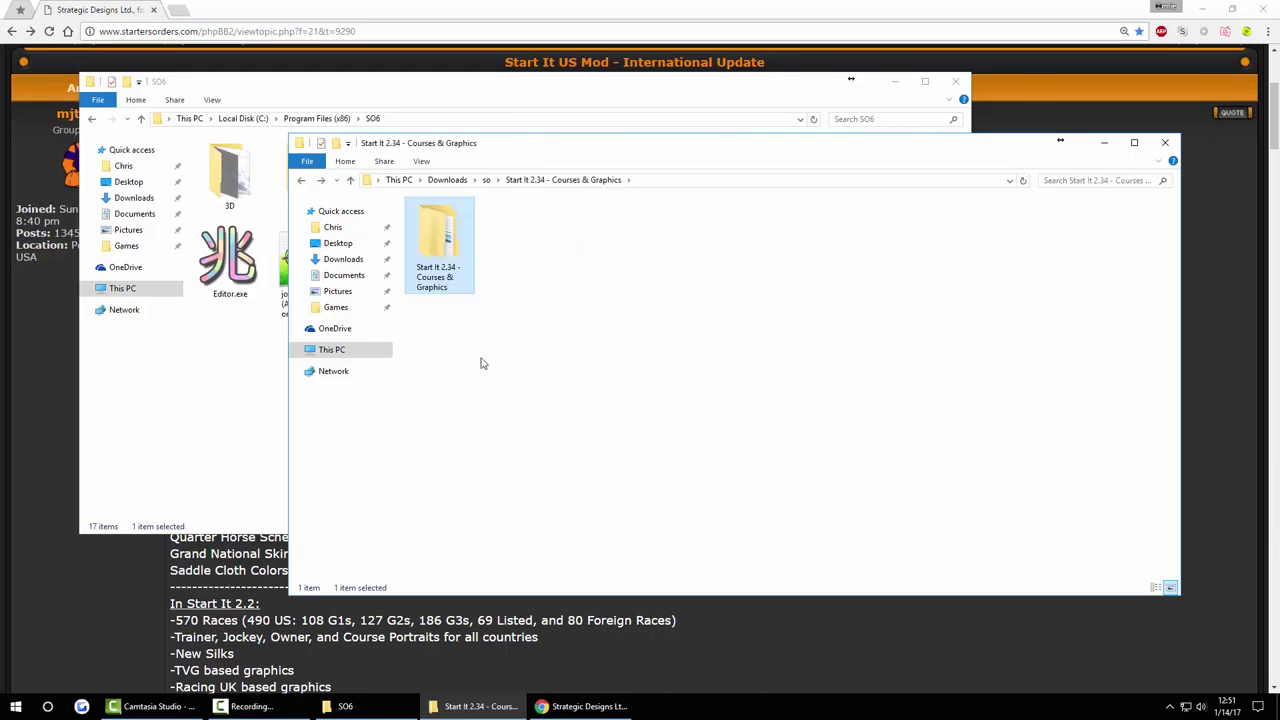
key("BackSpace")
double_click(668, 245)
double_click(445, 243)
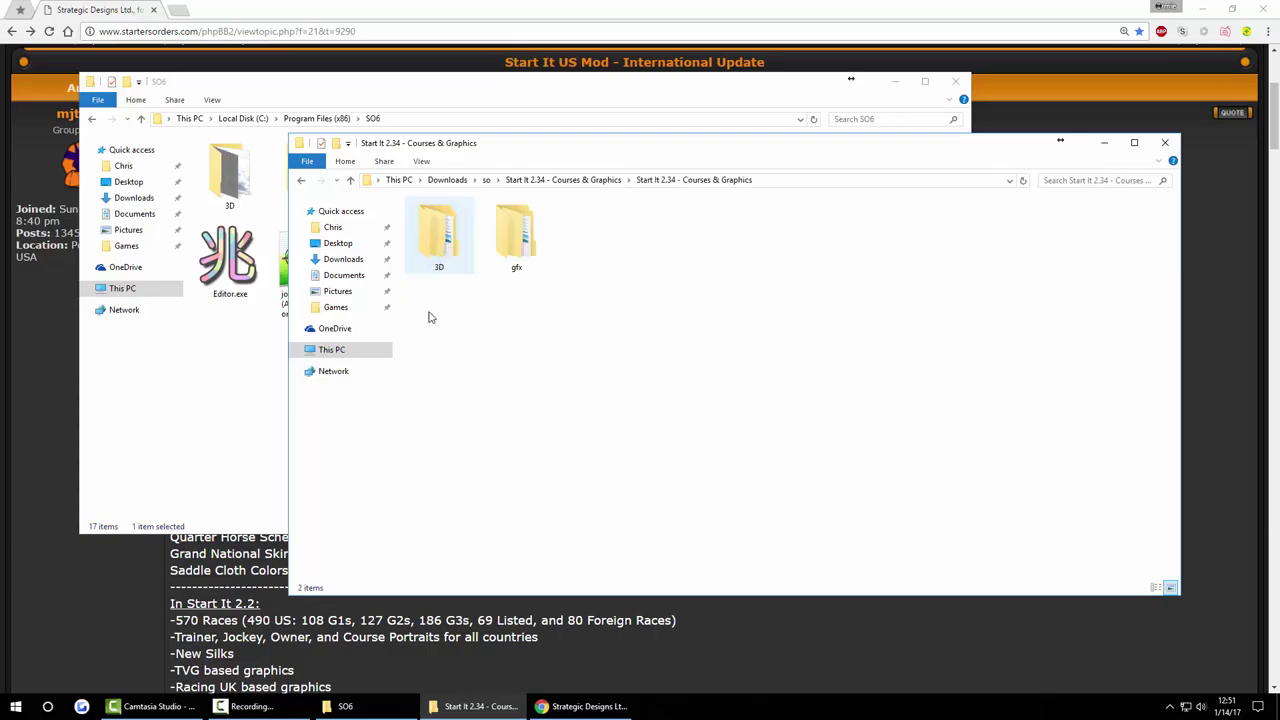
double_click(450, 243)
key("BackSpace")
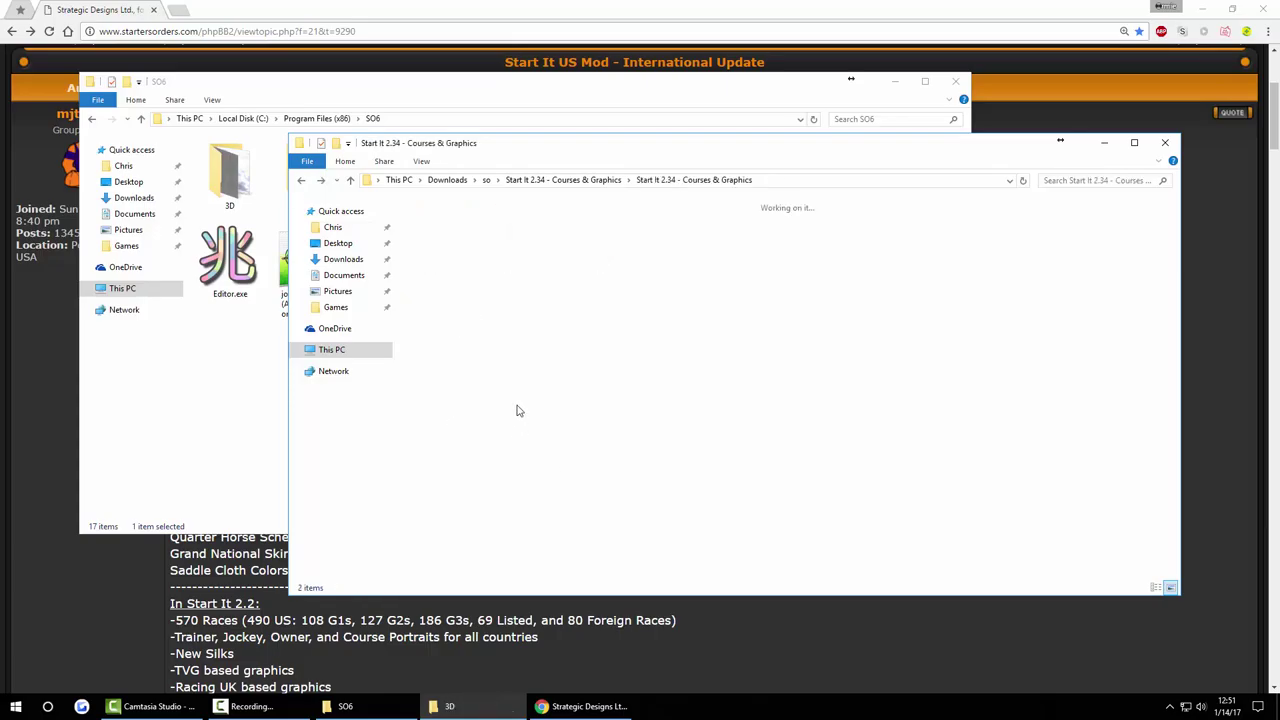
- Open the portraits folder inside gfx and view the pictures in its tipsters folder
double_click(517, 240)
double_click(441, 231)
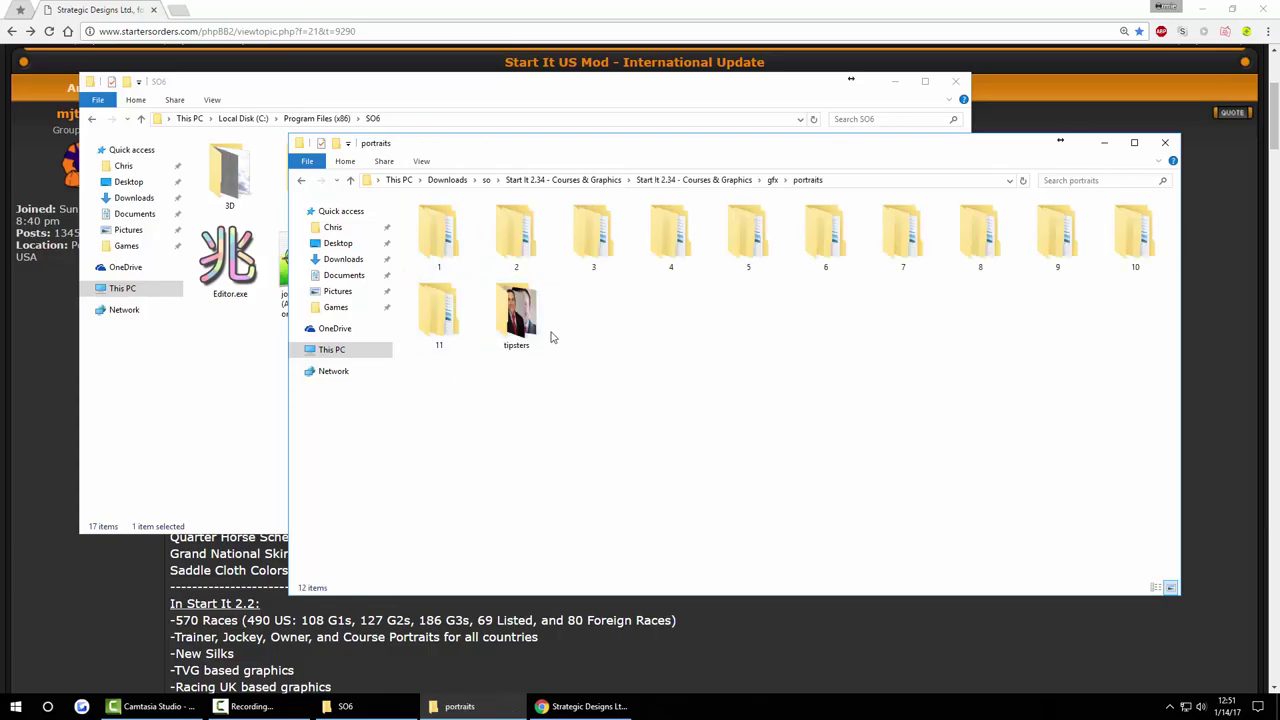
double_click(522, 304)
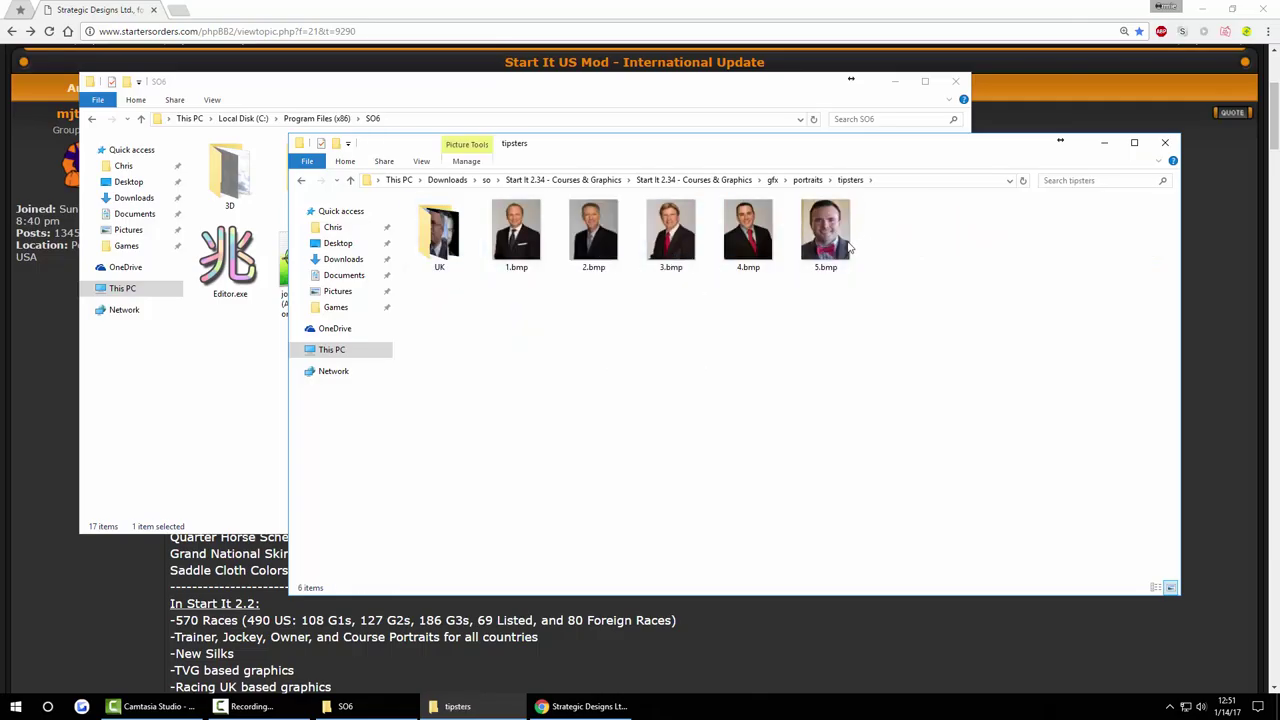
key("BackSpace")
- Examine portraits folder 1, looking into its jockeys and Owners folders and highlighting courses
double_click(441, 231)
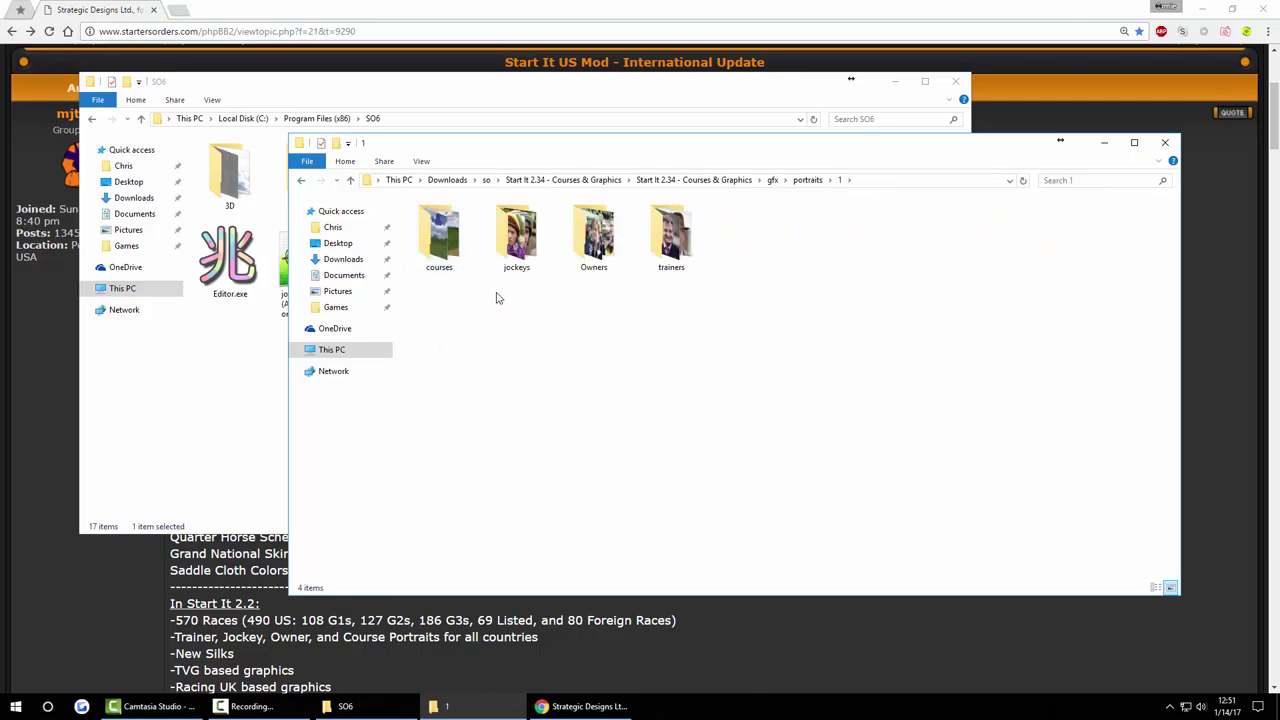
double_click(522, 240)
key("BackSpace")
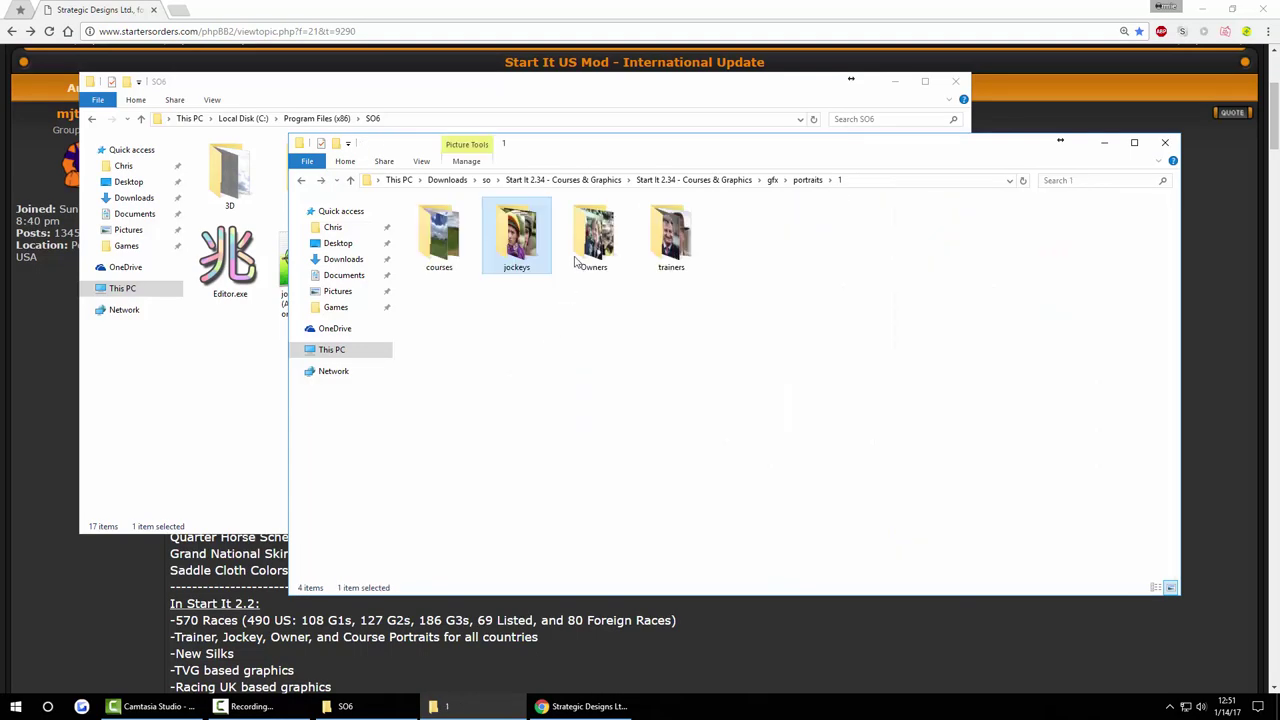
double_click(588, 250)
key("BackSpace")
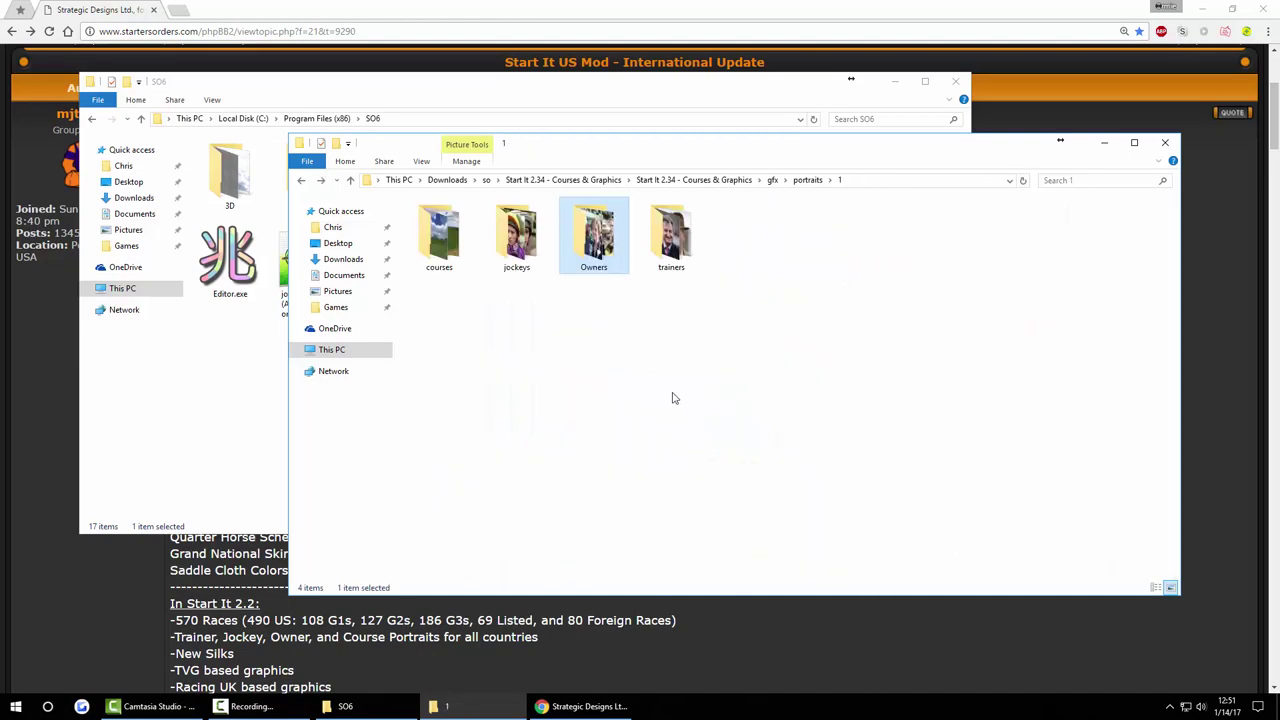
key("BackSpace")
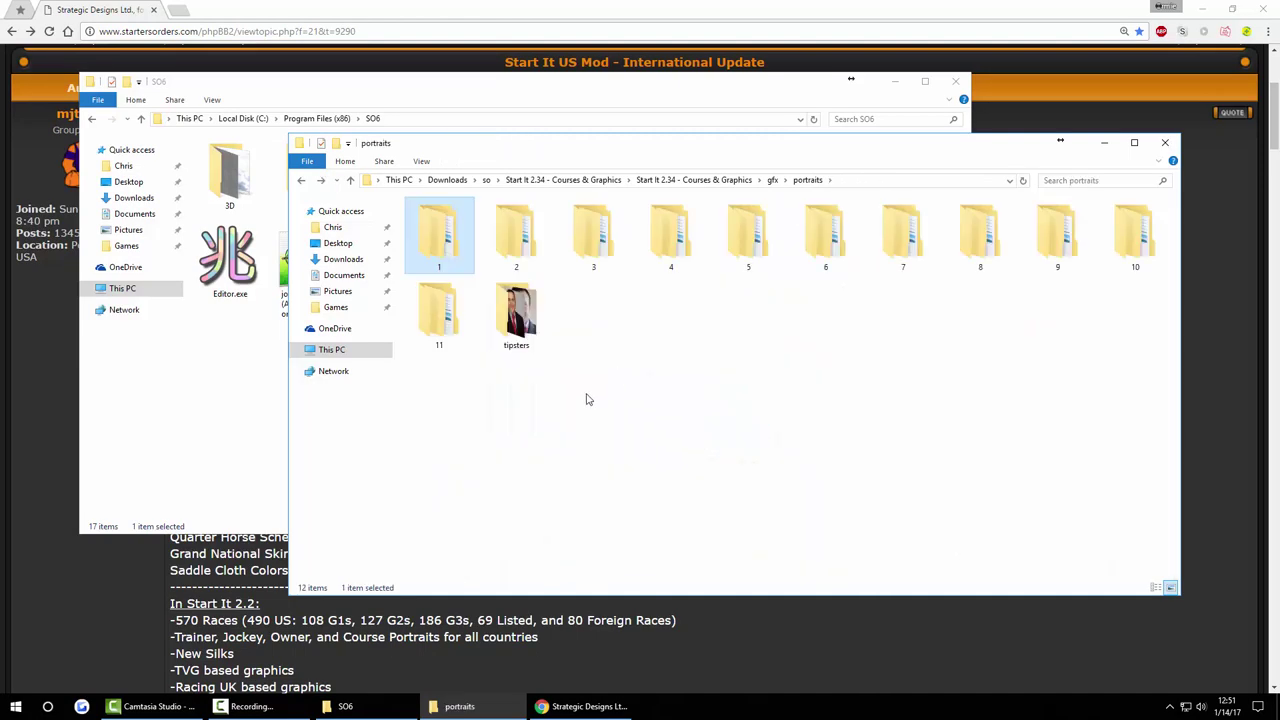
double_click(451, 243)
left_click(451, 245)
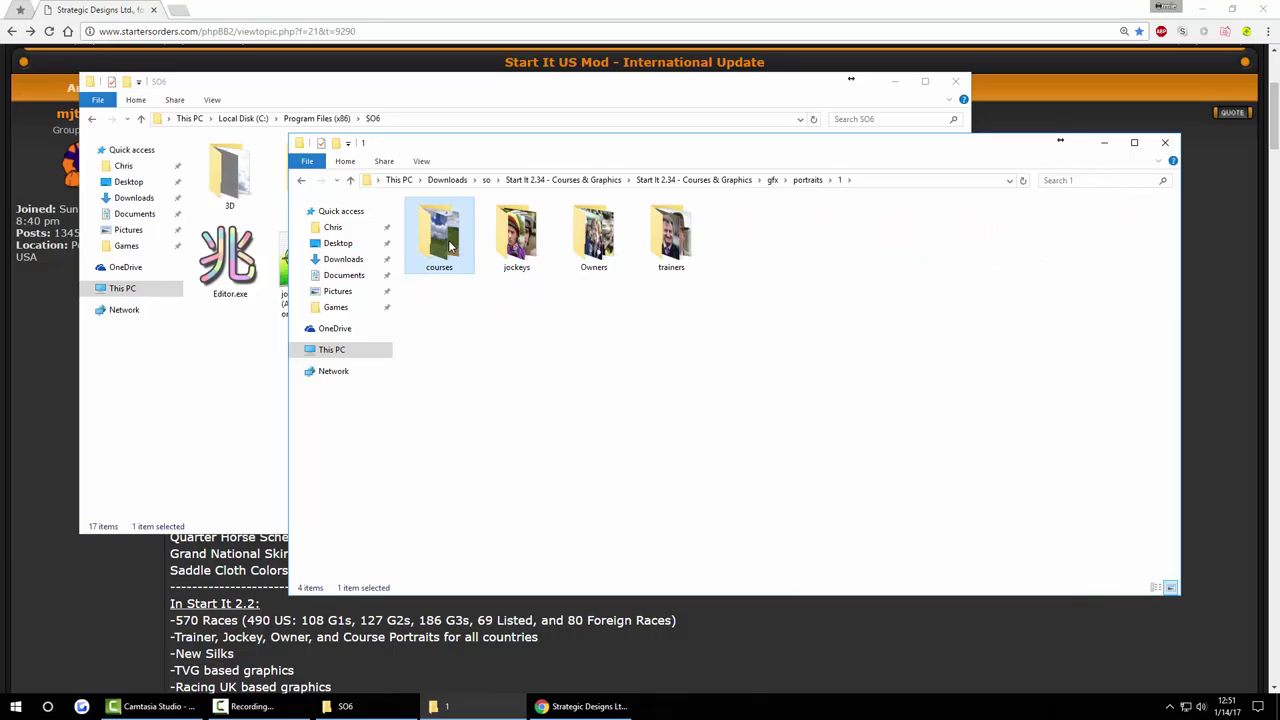
- Go back up from the portraits to the nested Courses & Graphics folder and open its 3D folder
key("BackSpace")
key("BackSpace")
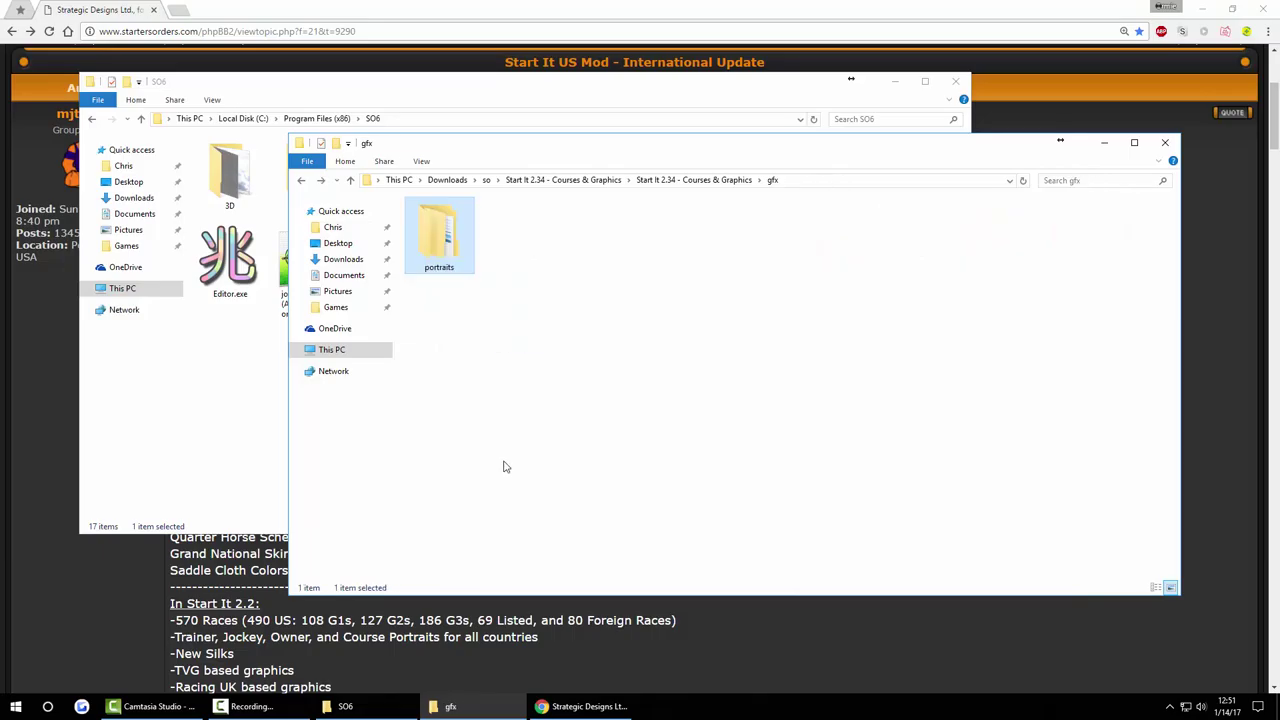
key("BackSpace")
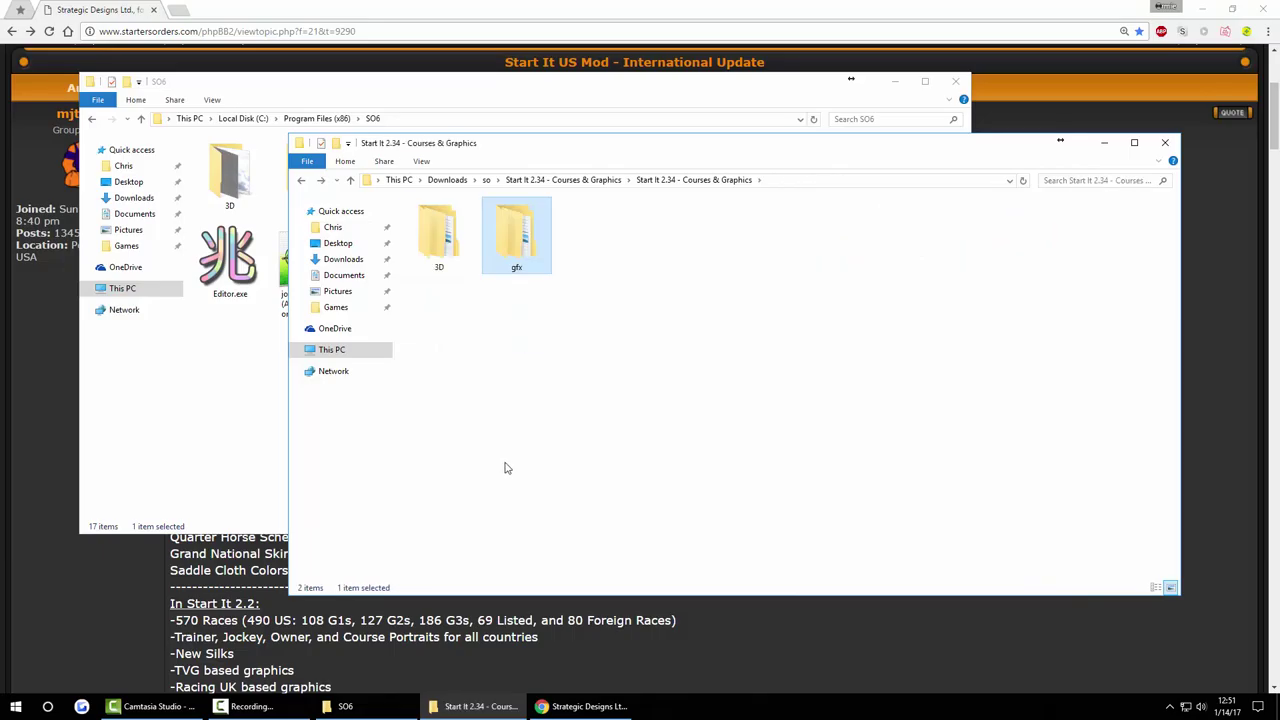
key("Left")
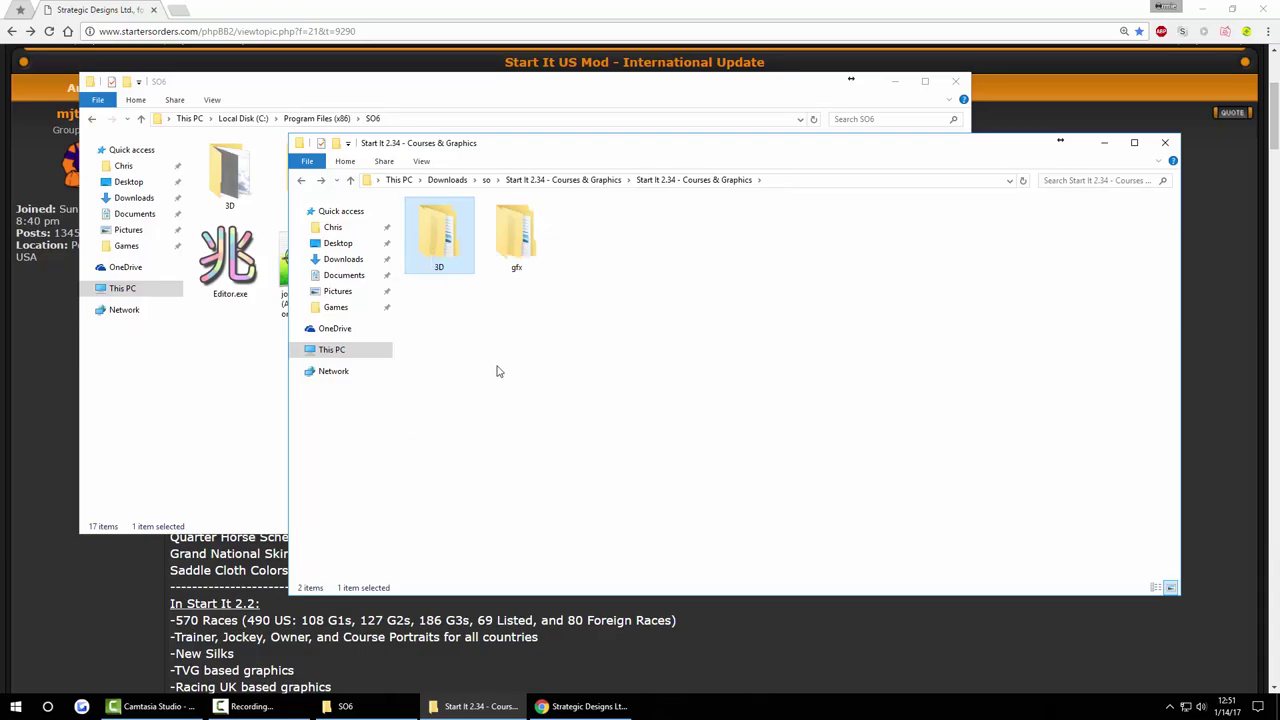
key("Return")
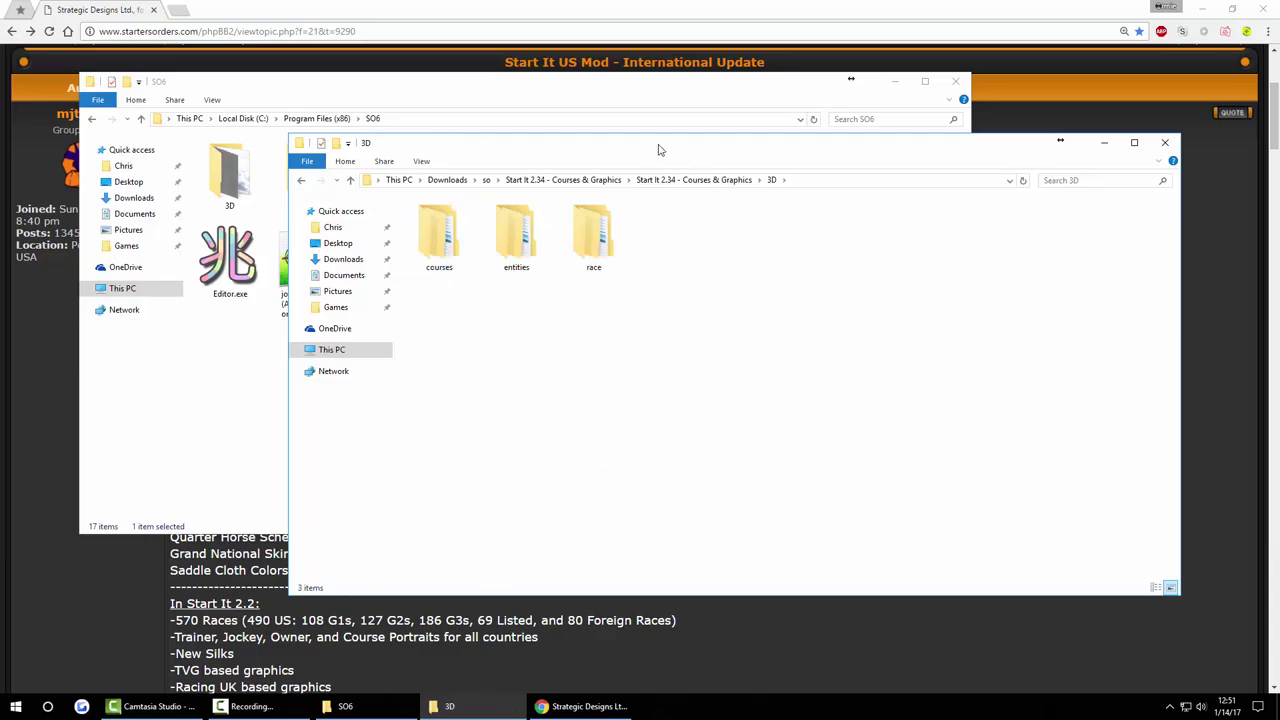
- Open the mod's courses folder inside 3D, look into 2_Aqueduct and return to the course list
left_click_drag(658, 149, 707, 240)
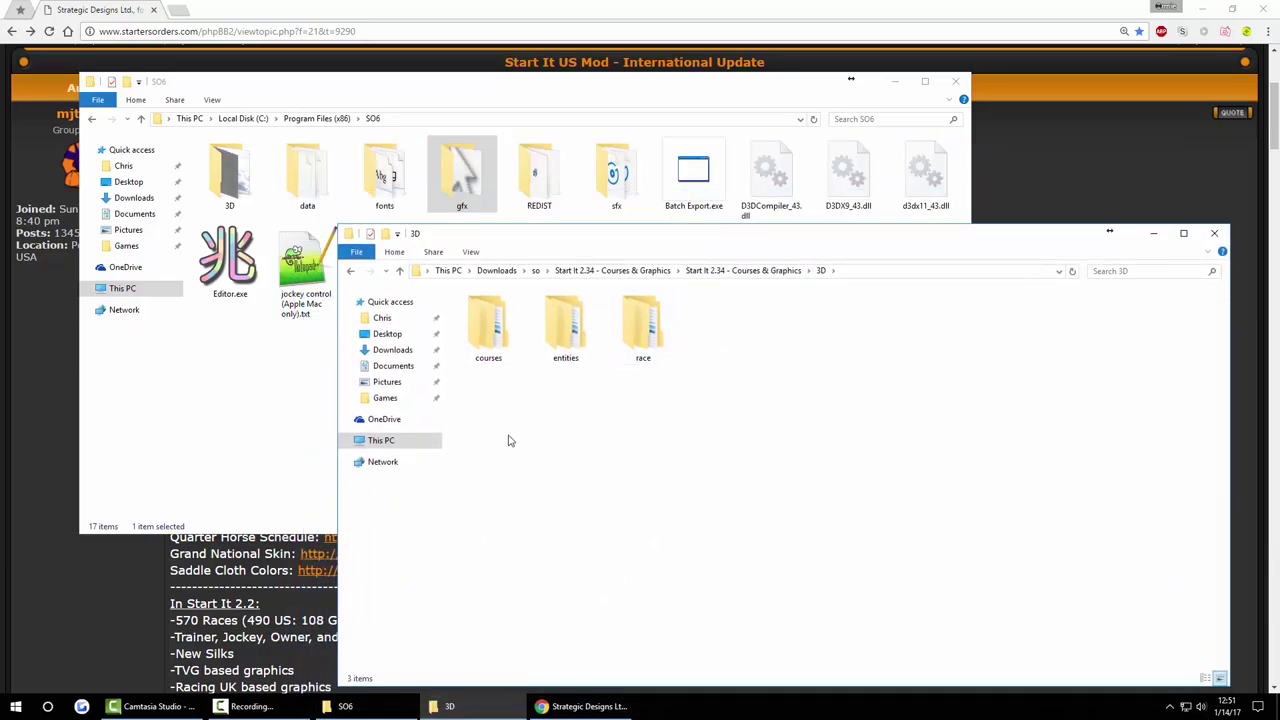
double_click(490, 325)
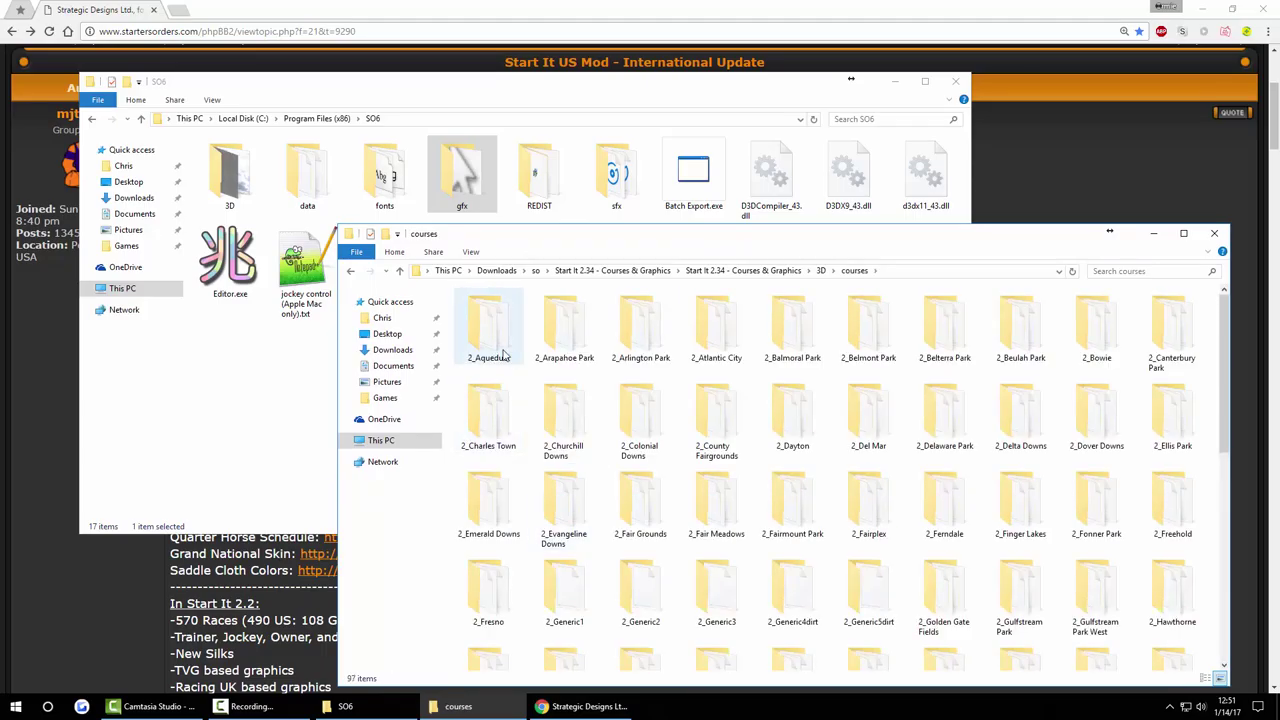
left_click(473, 363)
double_click(488, 330)
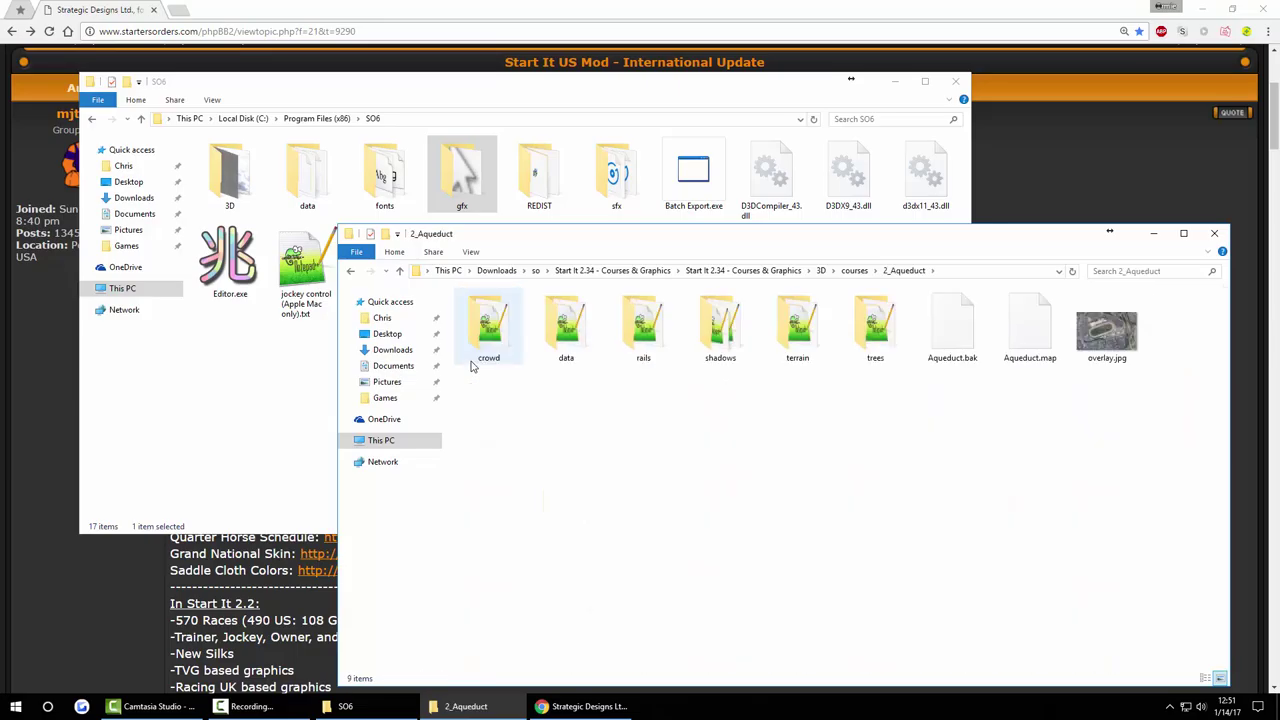
key("BackSpace")
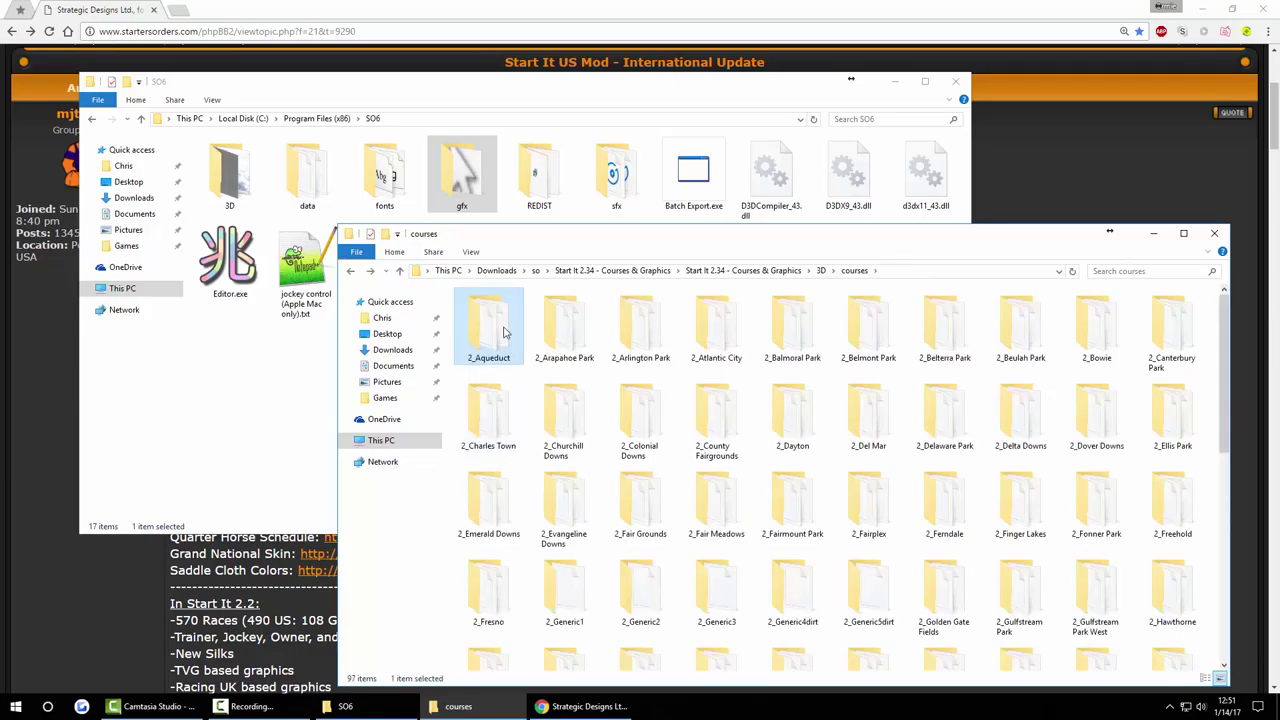
- Open the courses folder inside the SO6 installation's 3D folder and examine its course folders numbered 2, including 2_Hollywood and 2_Albany
double_click(240, 170)
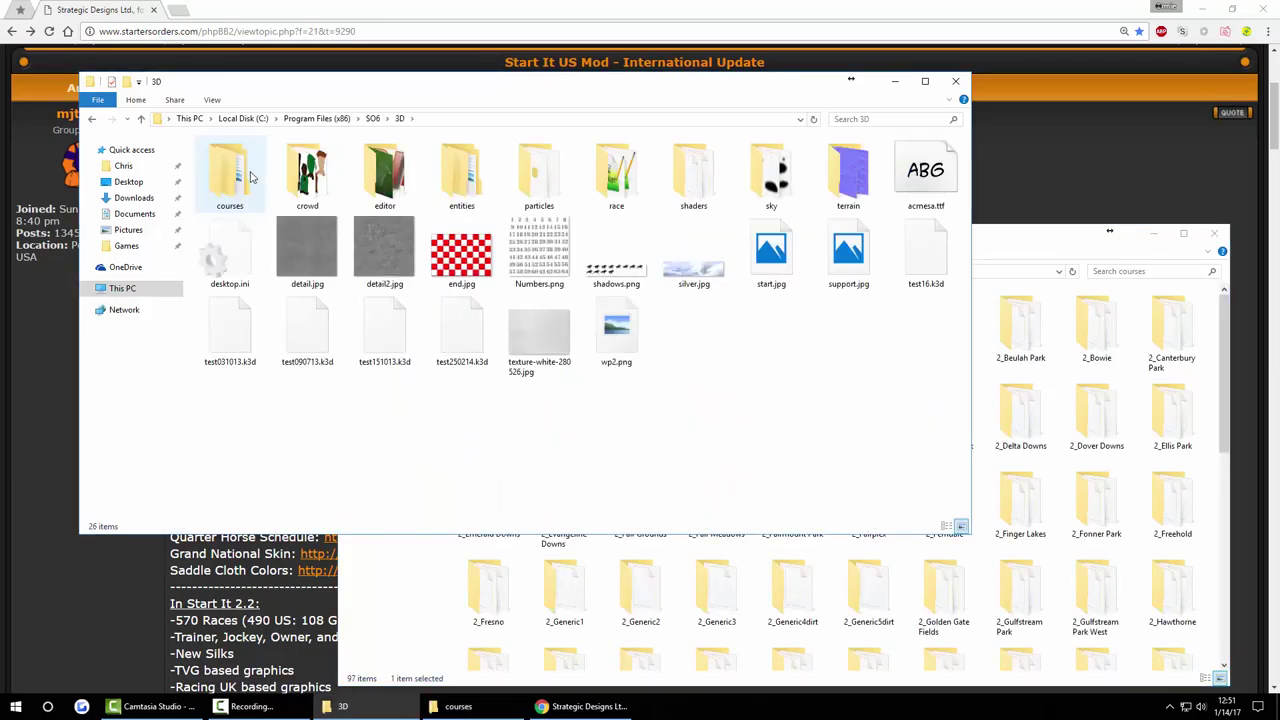
double_click(251, 176)
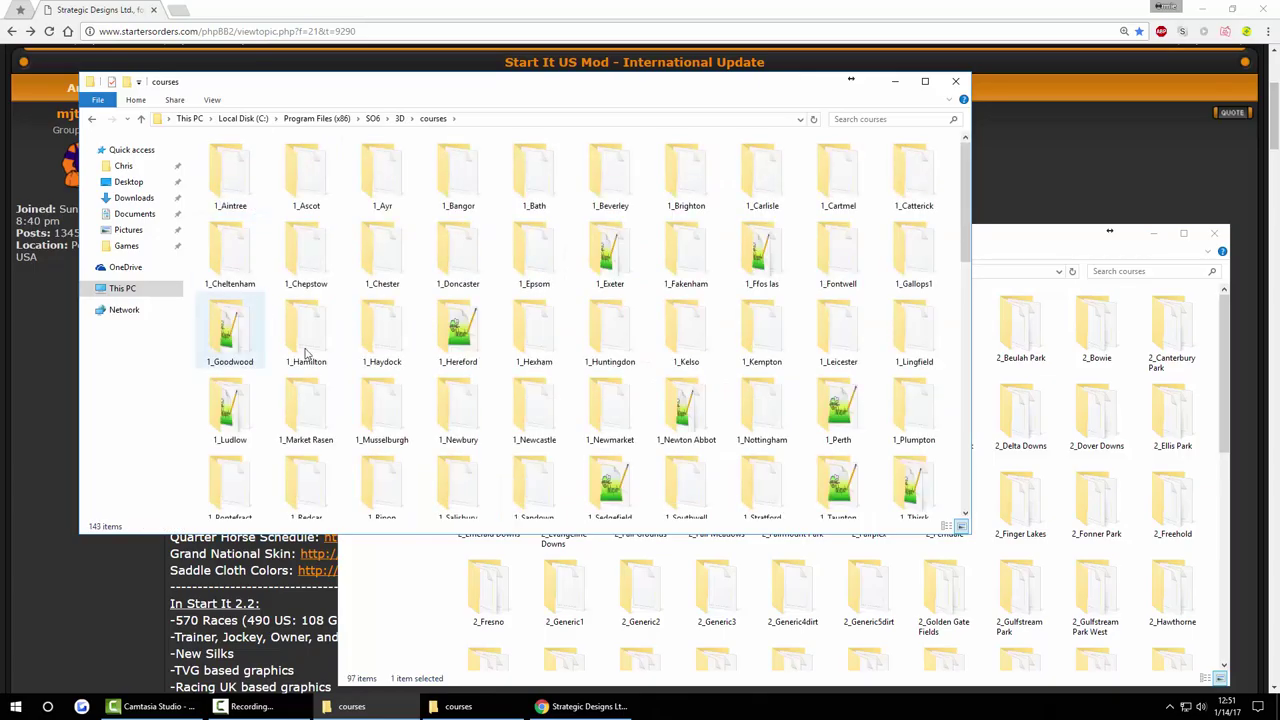
scroll(795, 446, "down", 10)
scroll(790, 440, "up", 2)
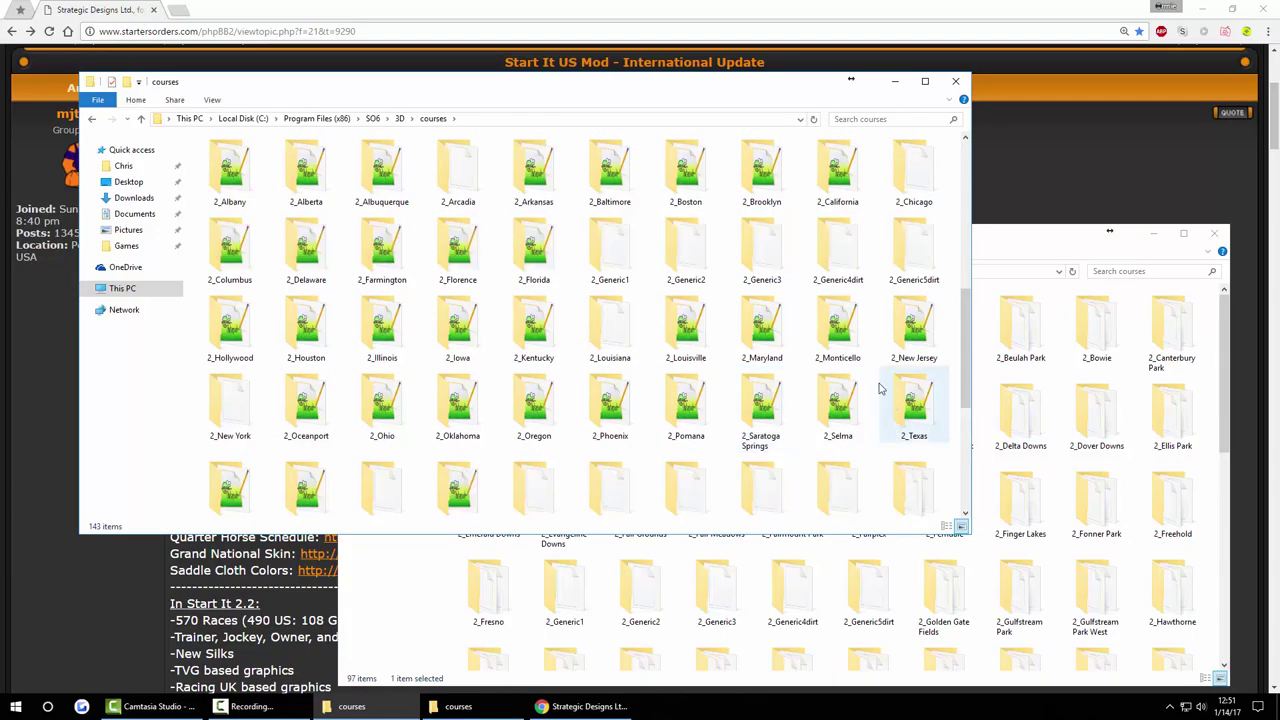
left_click(232, 335)
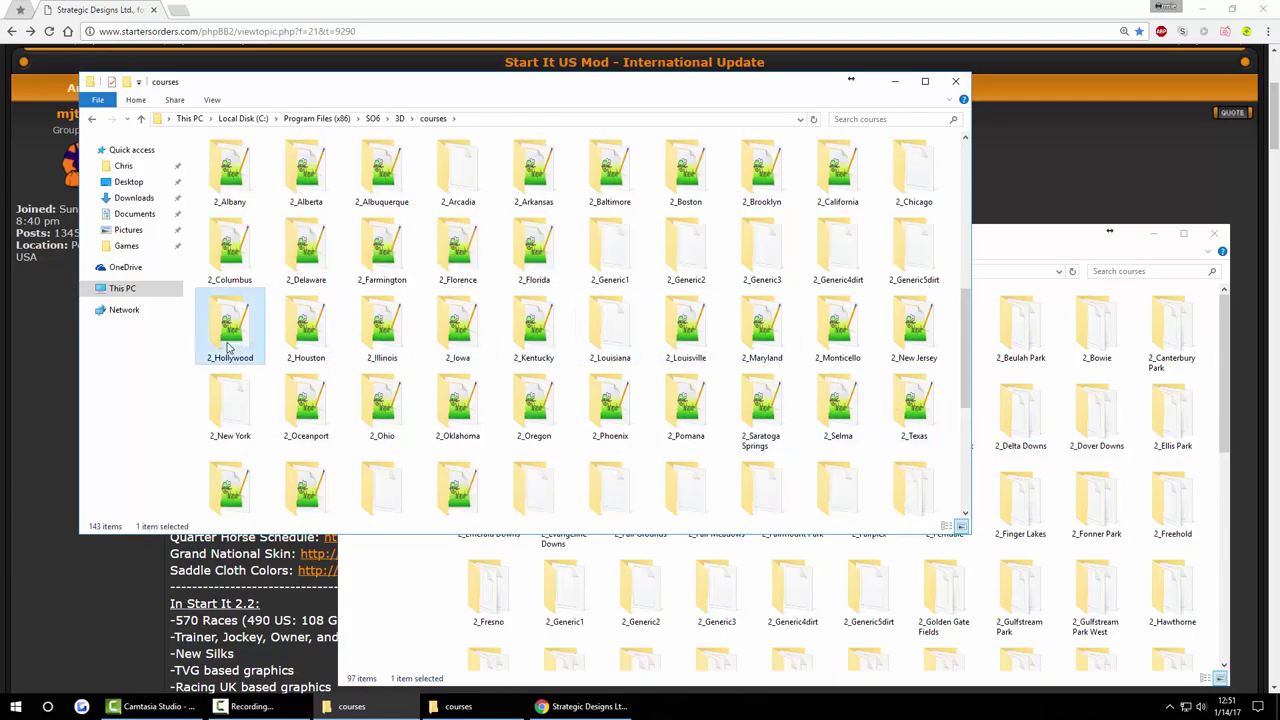
left_click(232, 260)
left_click(232, 172)
scroll(295, 333, "up", 3)
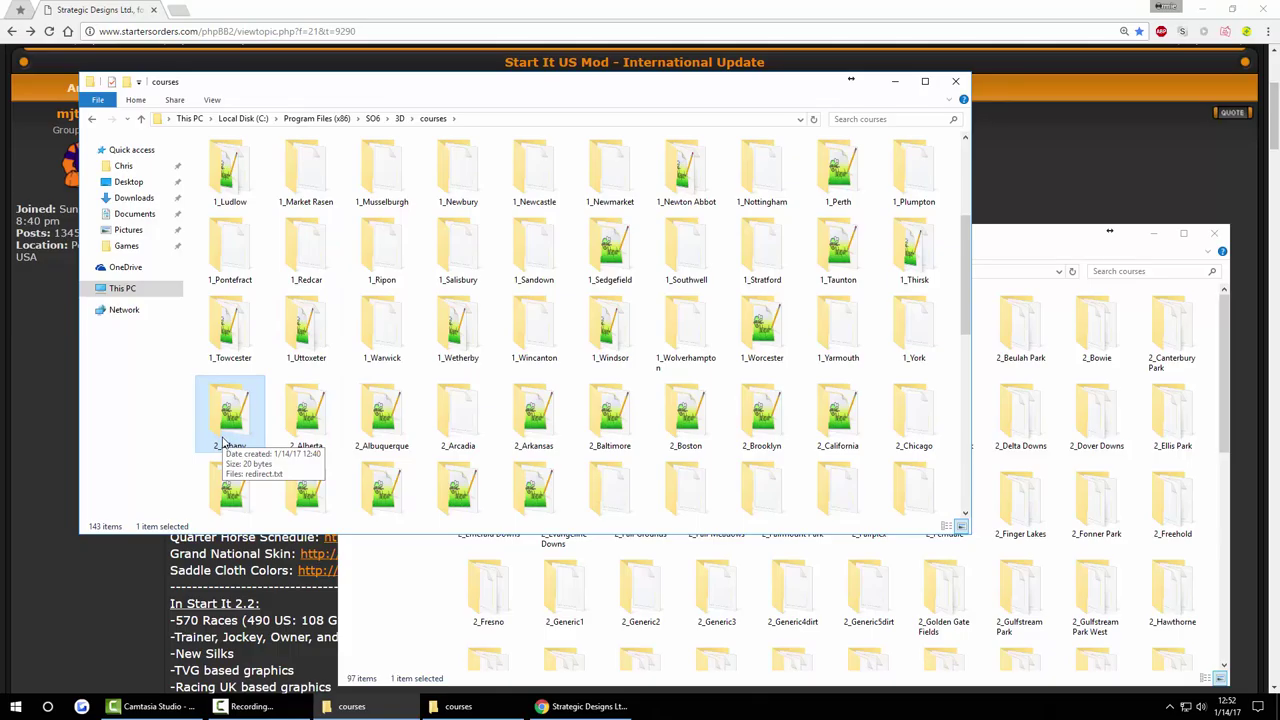
- Compare the mod's courses with the SO6 ones, then examine the remaining SO6 course folders through 11_Sha Tin
left_click(565, 595)
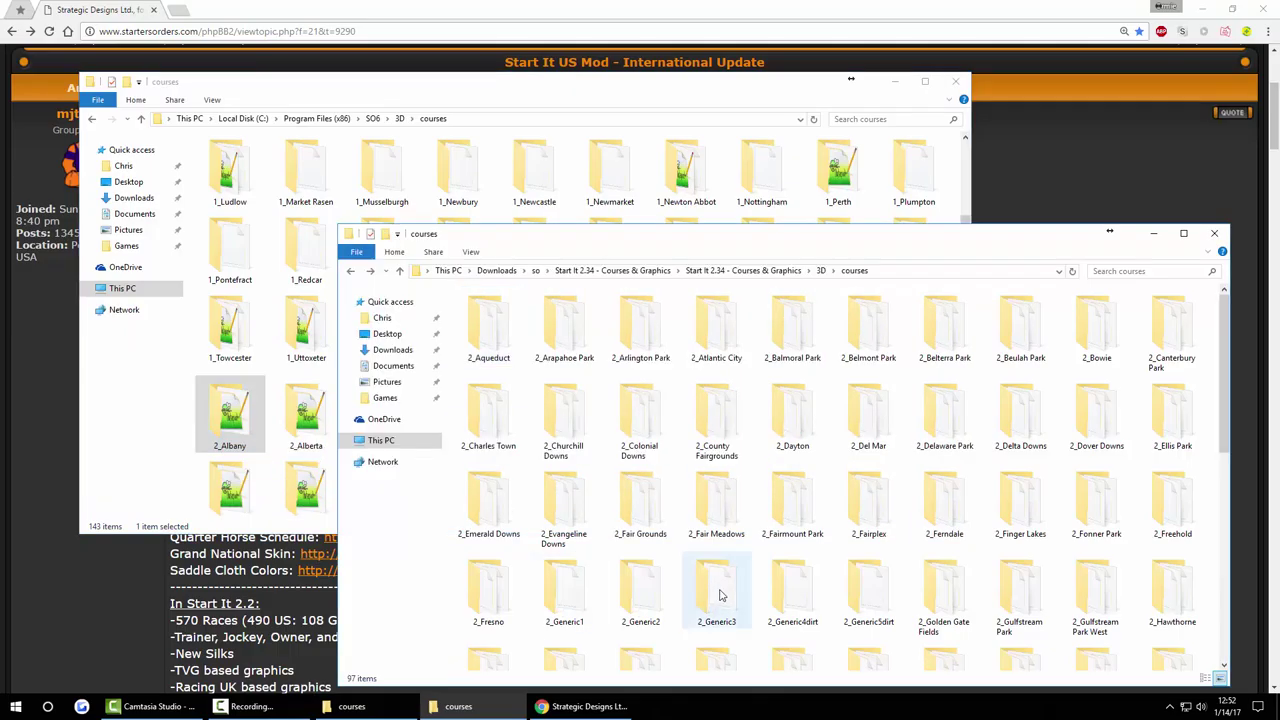
left_click(145, 455)
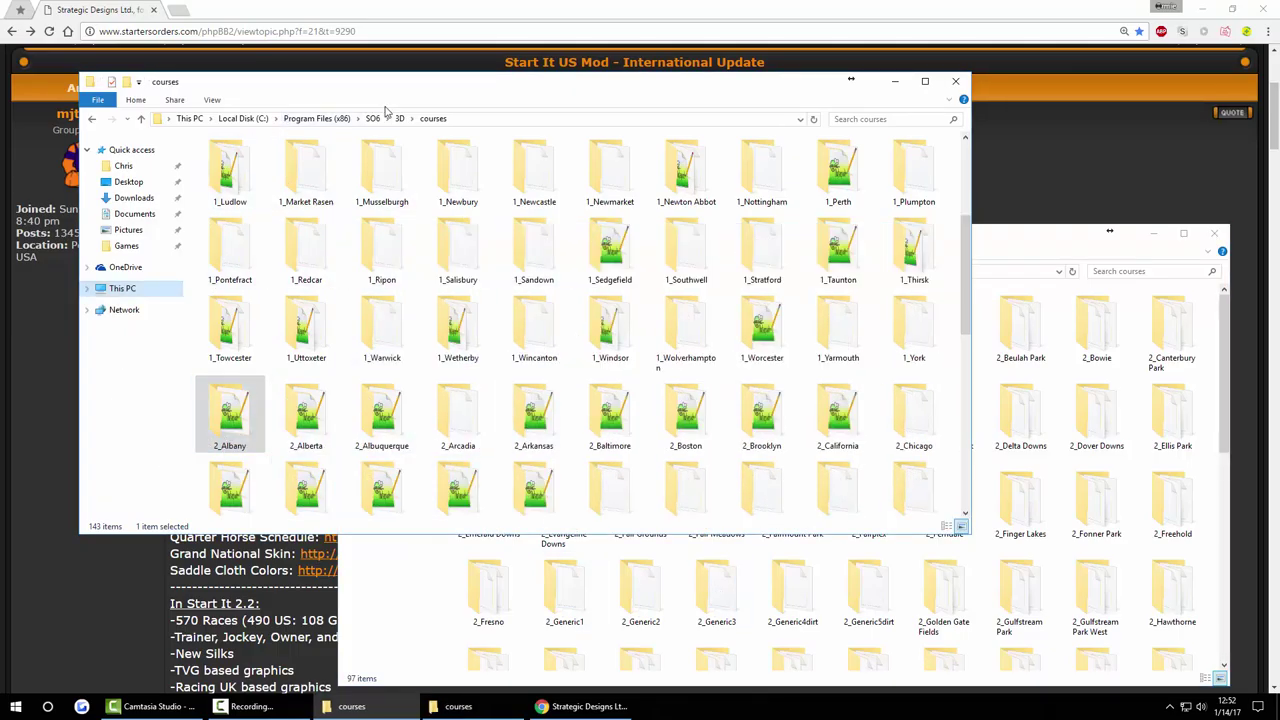
left_click(251, 181)
left_click(250, 428)
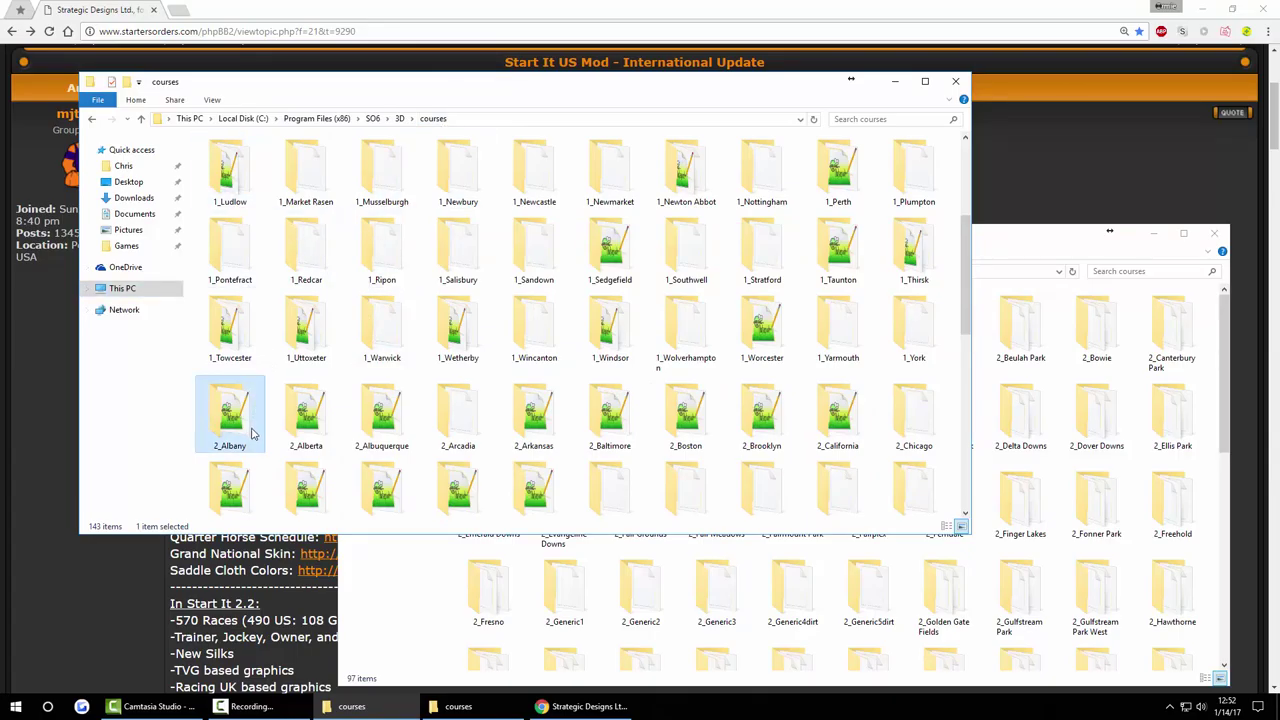
scroll(252, 432, "down", 6)
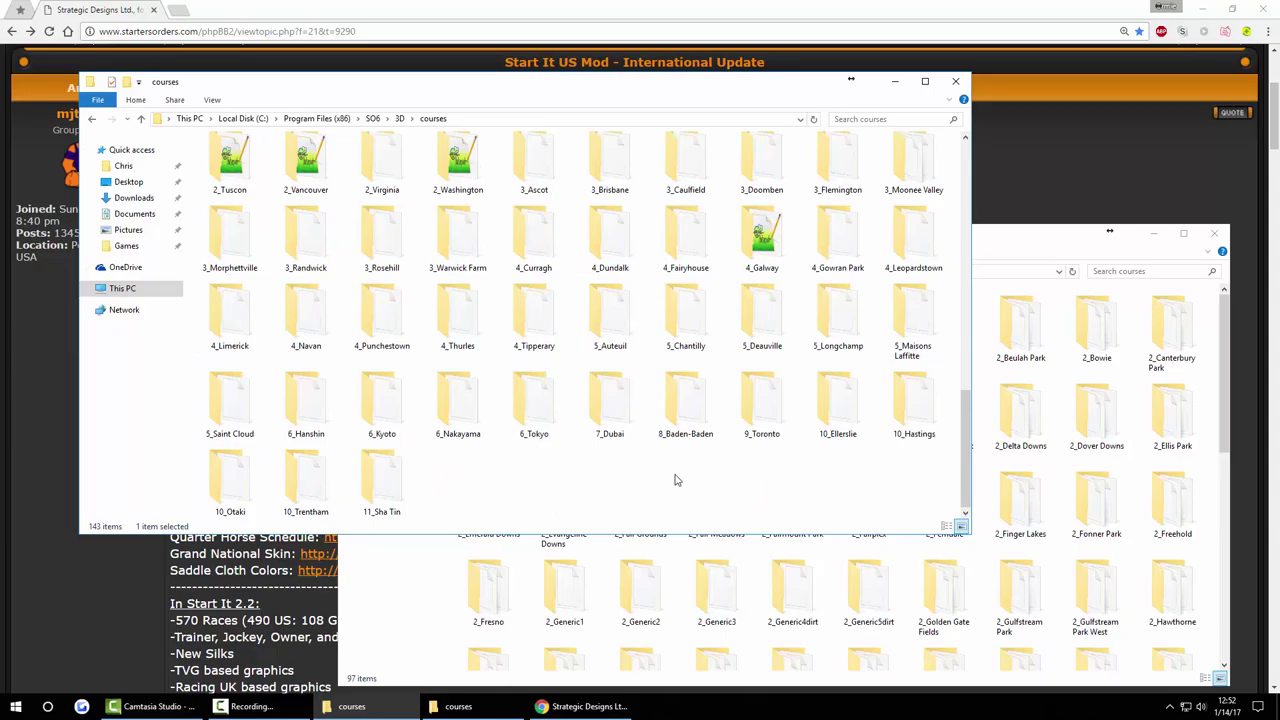
mouse_move(767, 233)
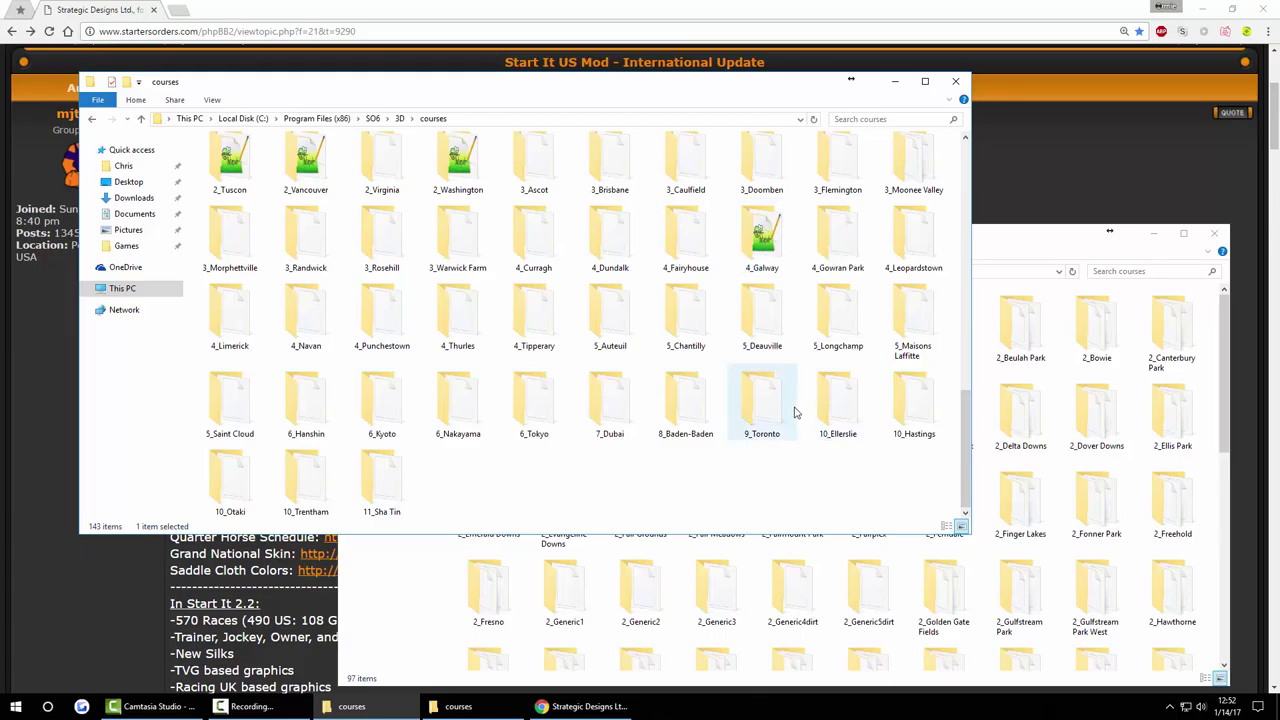
mouse_move(795, 412)
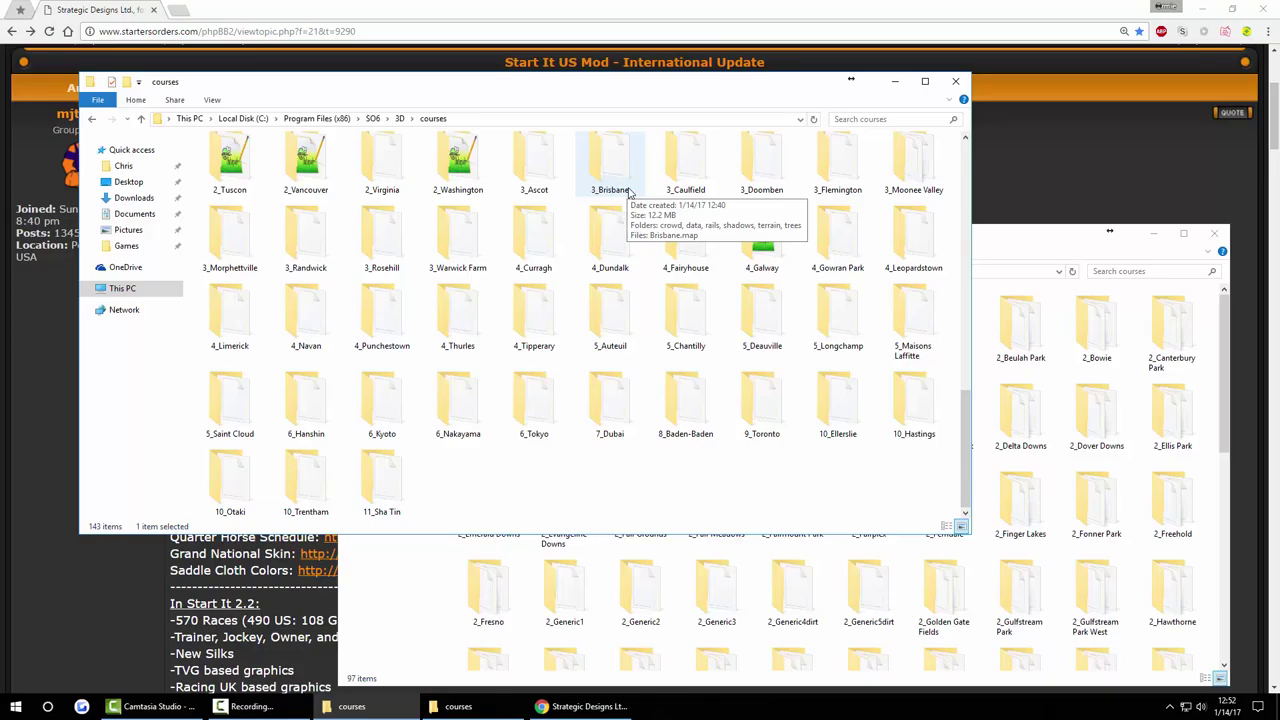
mouse_move(696, 332)
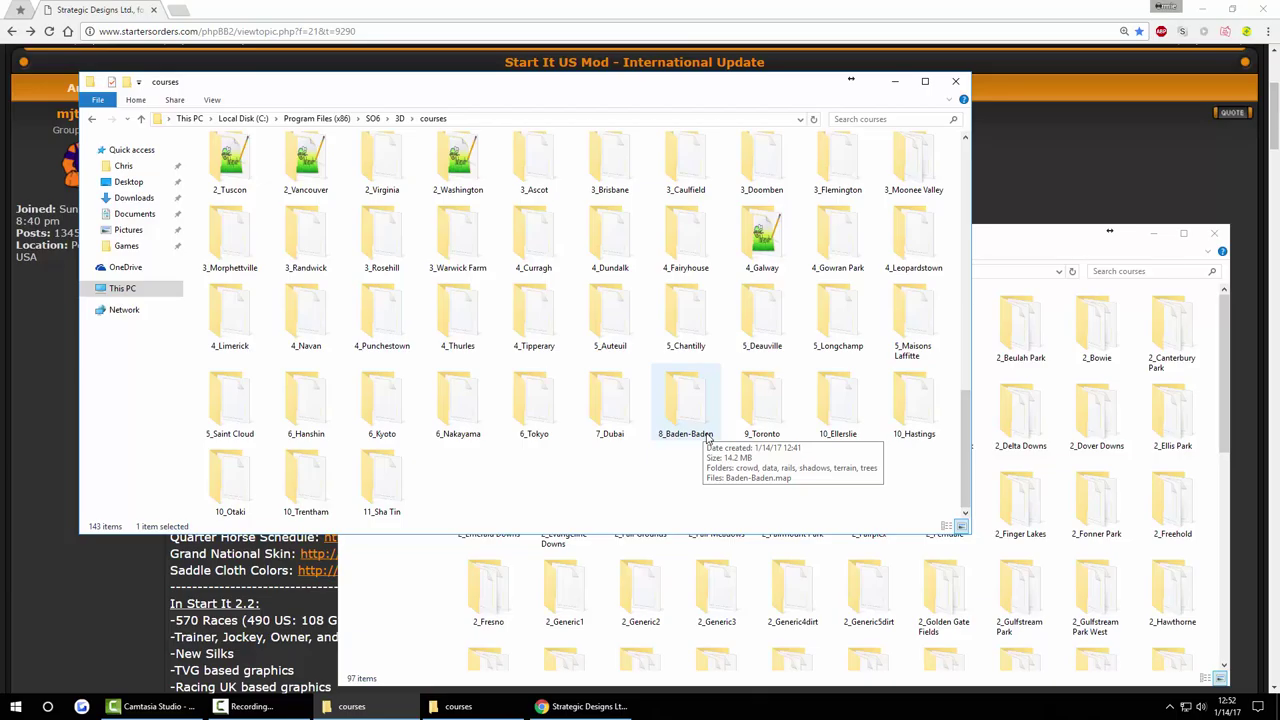
- Highlight individual course folders in the SO6 list from 8_Baden-Baden and 9_Toronto through the 10_ folders to 11_Sha Tin
left_click(753, 405)
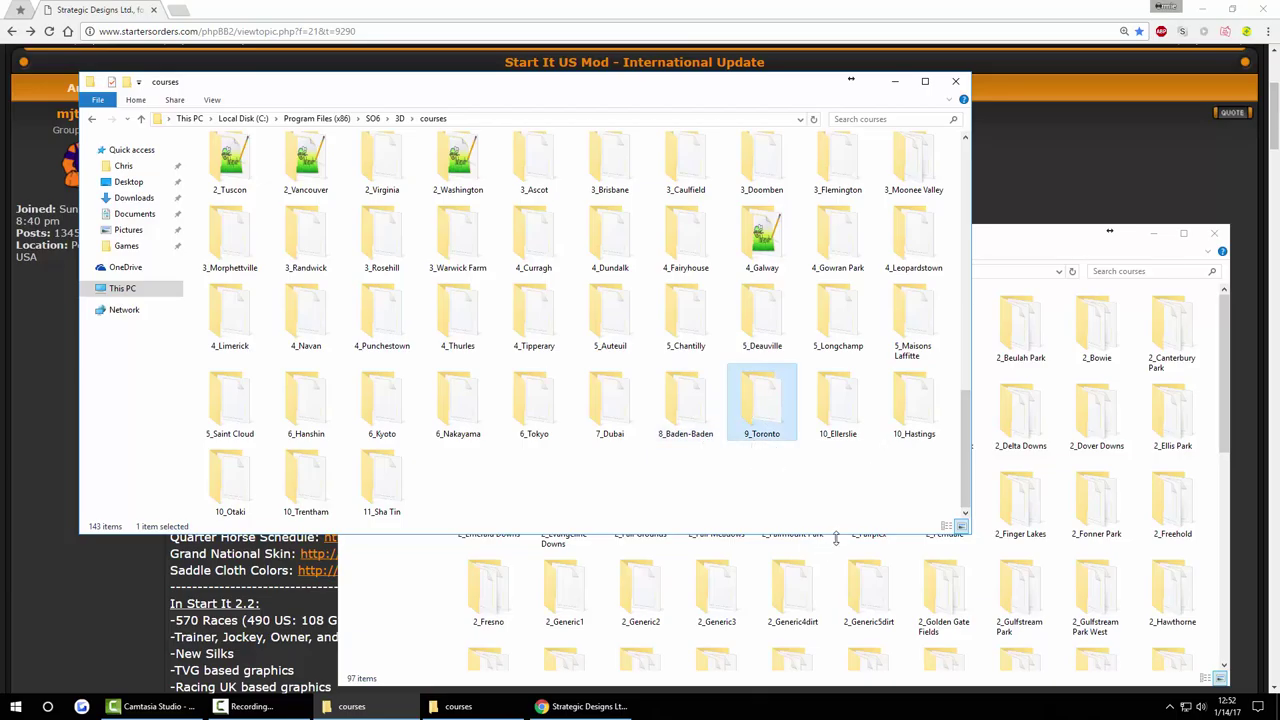
left_click(853, 437)
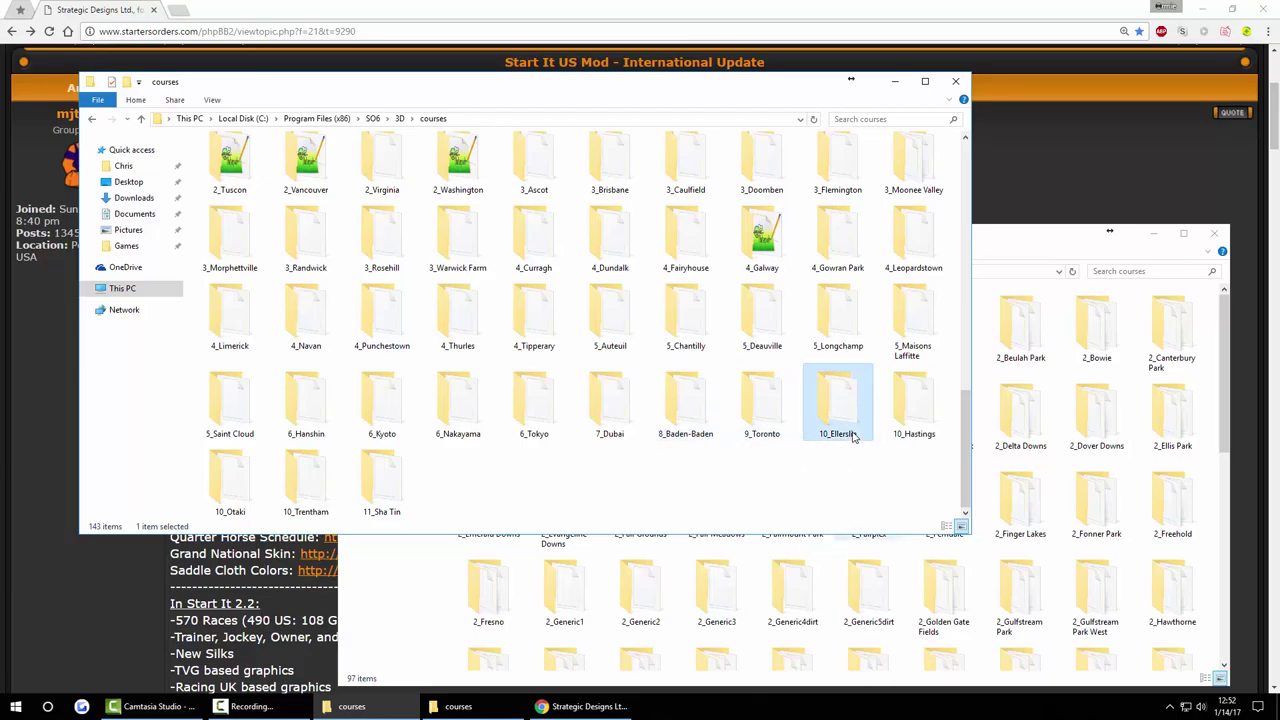
left_click(912, 414)
left_click(224, 483)
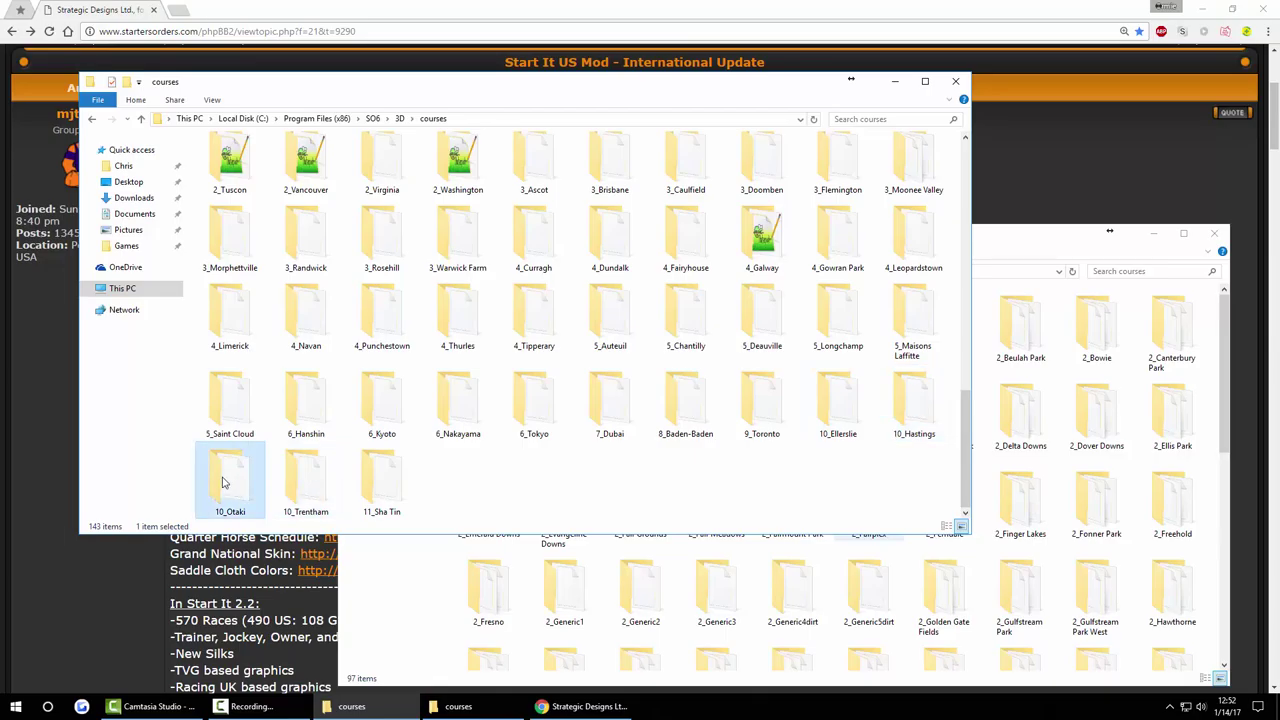
left_click(305, 482)
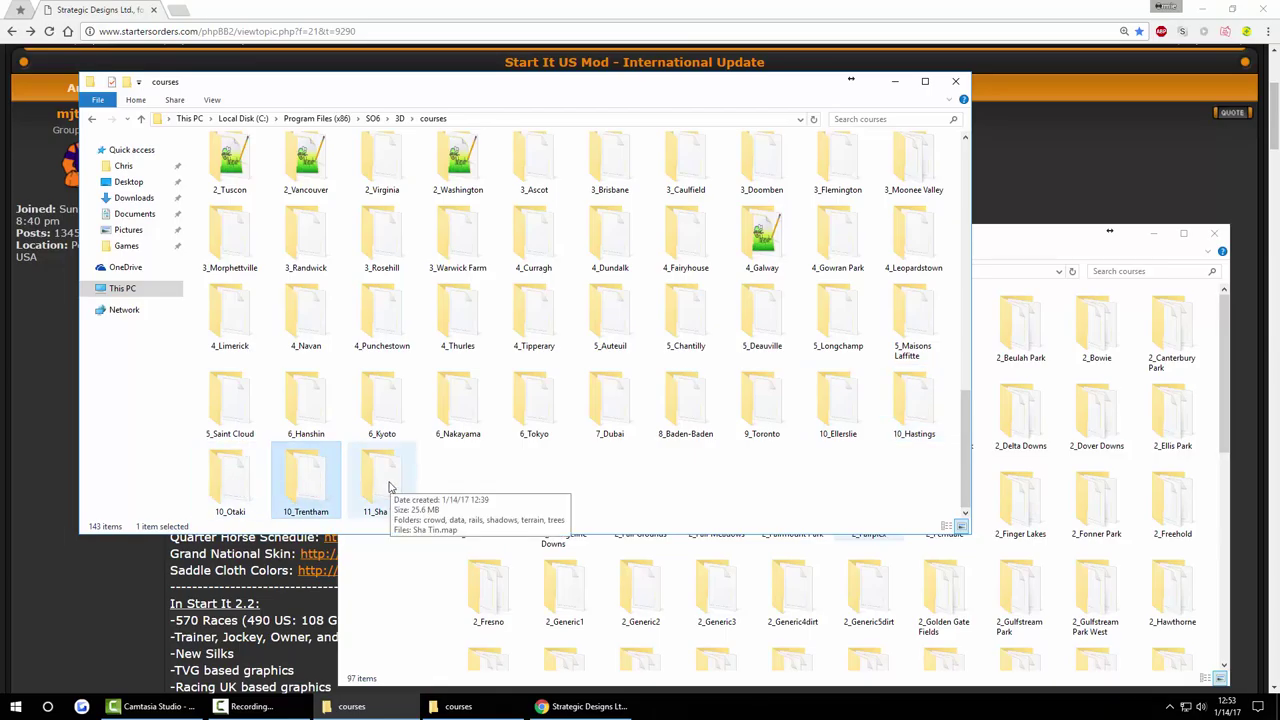
left_click(683, 412)
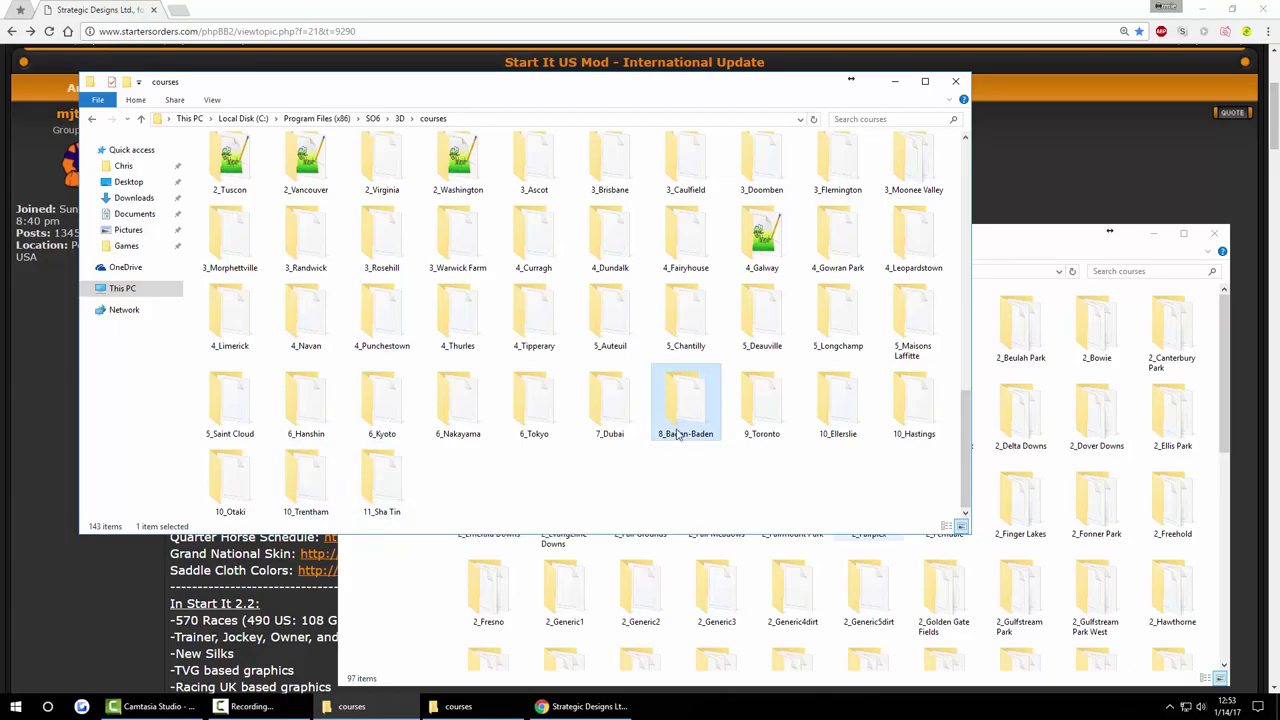
left_click(914, 412)
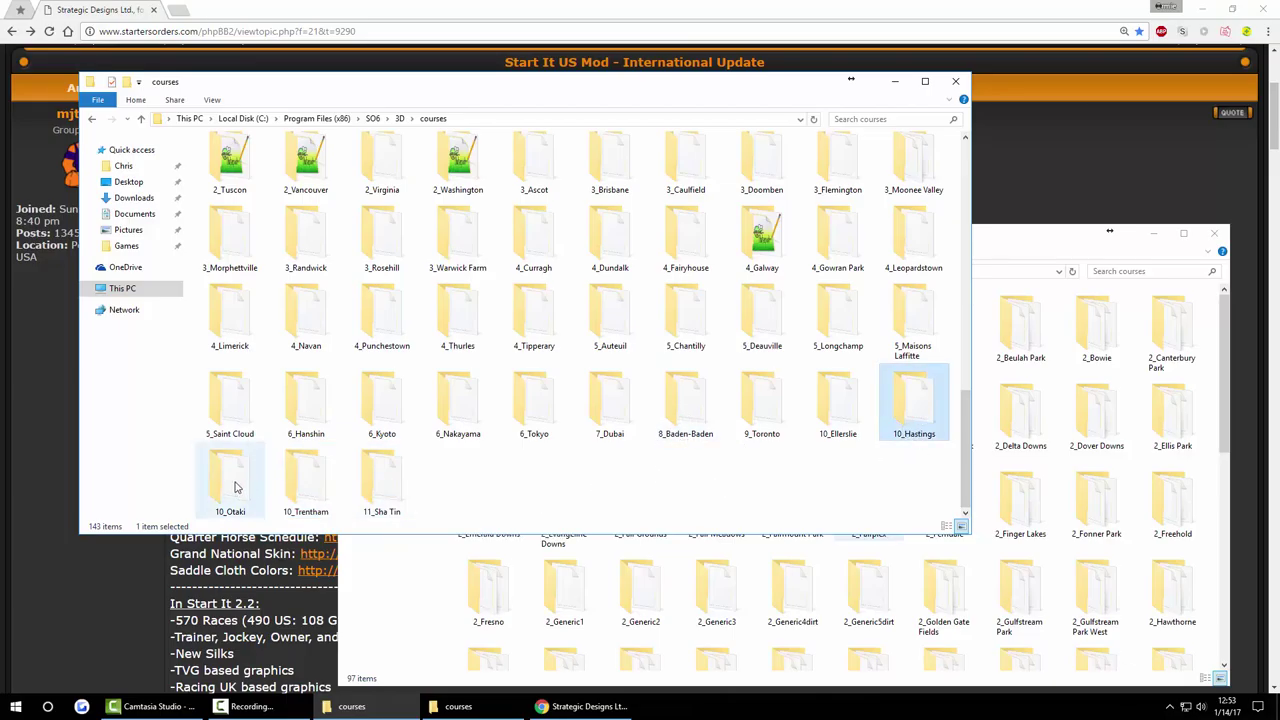
left_click(240, 488)
left_click(307, 486)
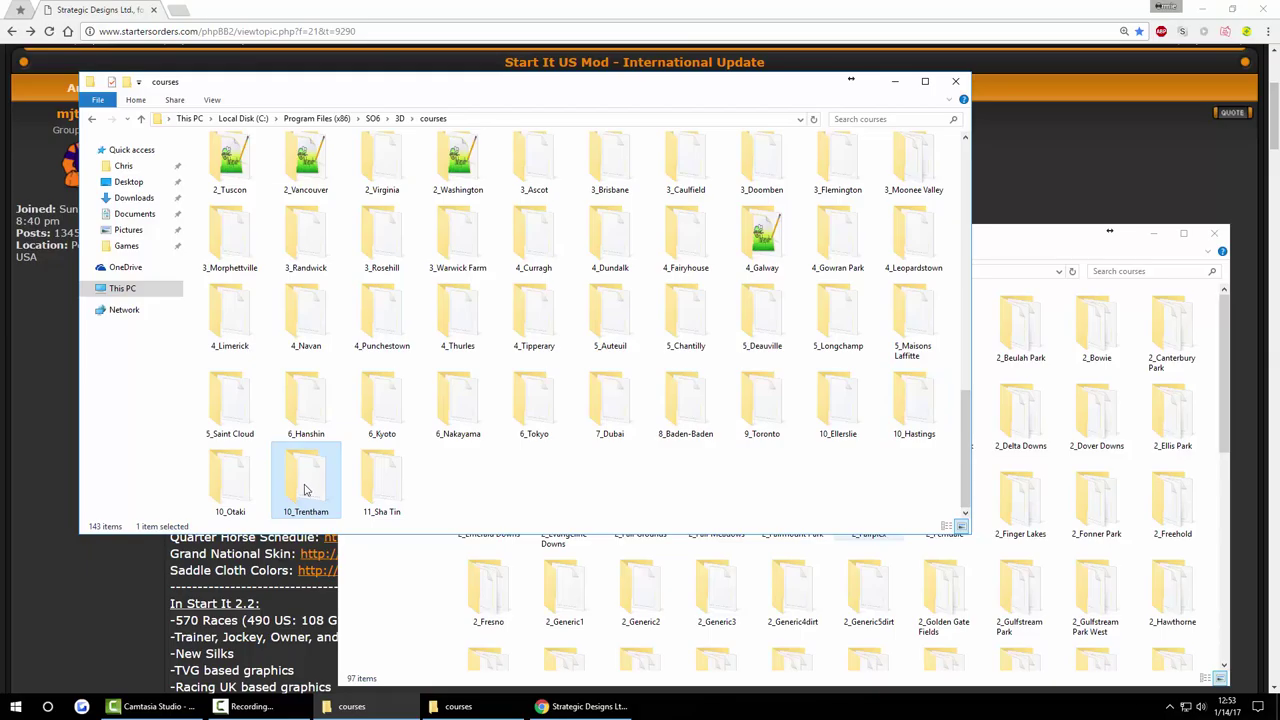
left_click(400, 488)
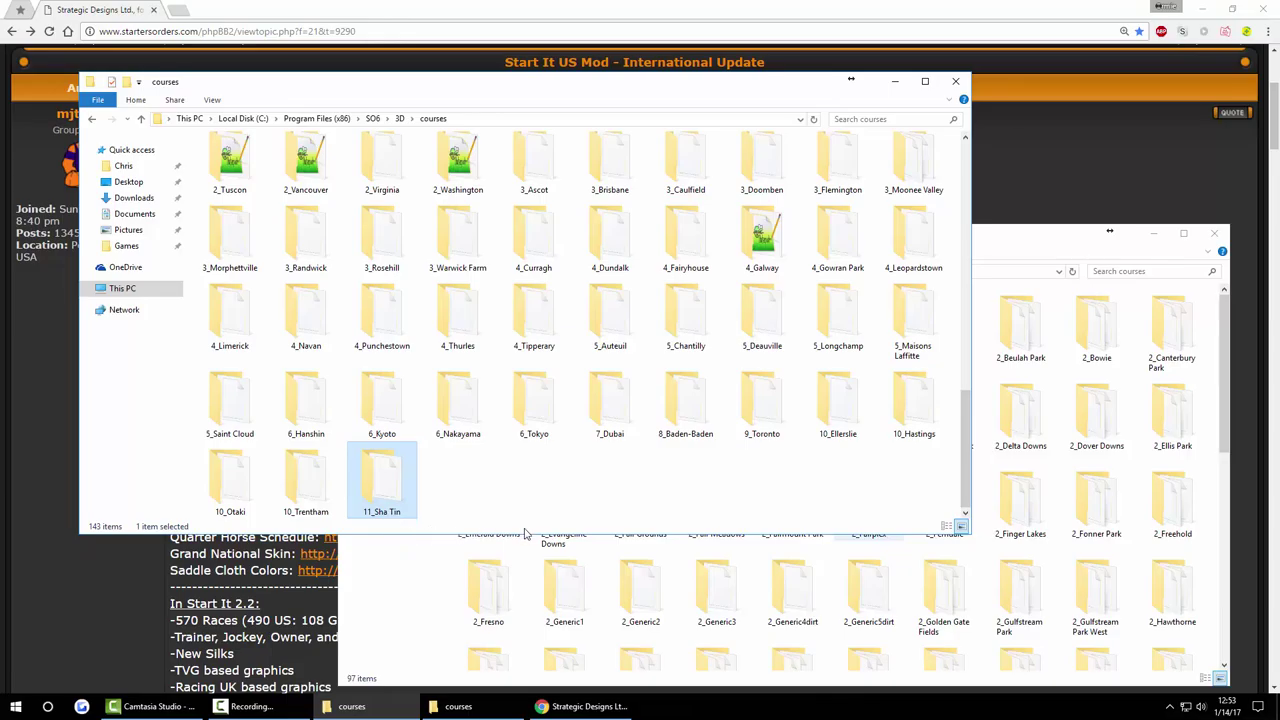
- Review the course folders numbered 2 in both the mod's courses folder and the SO6 courses folder
scroll(522, 494, "up", 3)
scroll(499, 515, "up", 3)
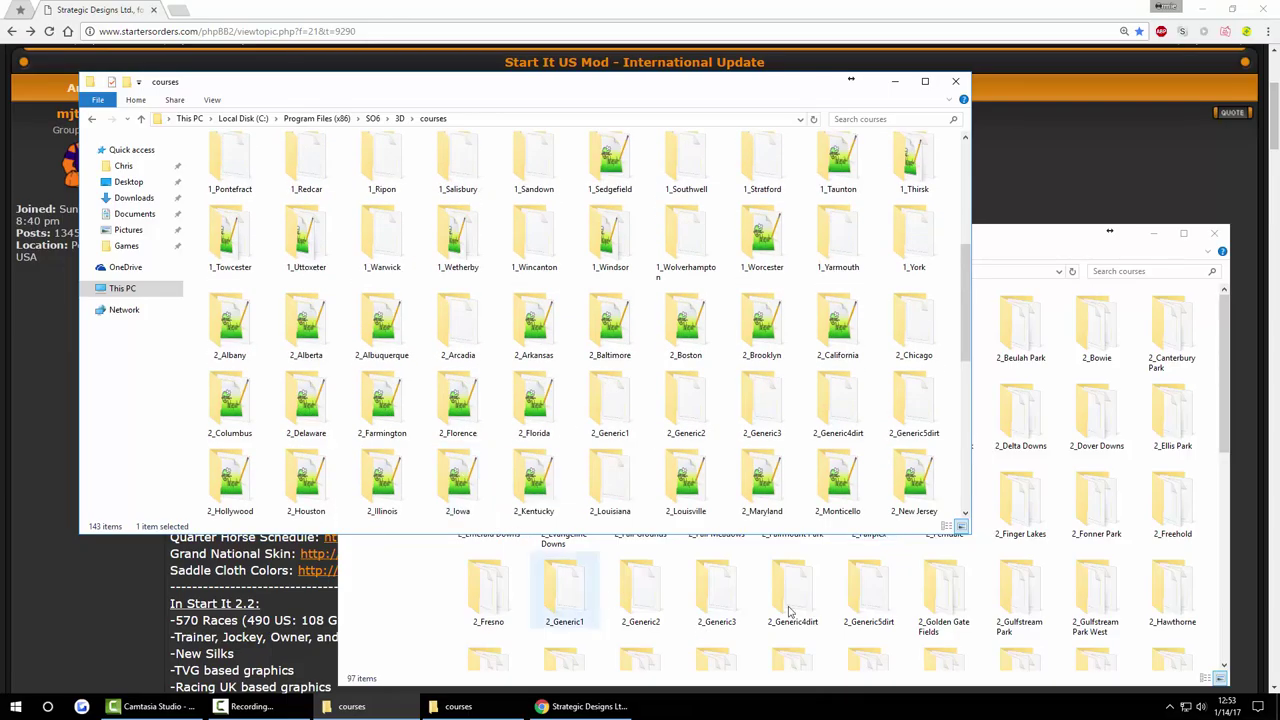
left_click(1029, 505)
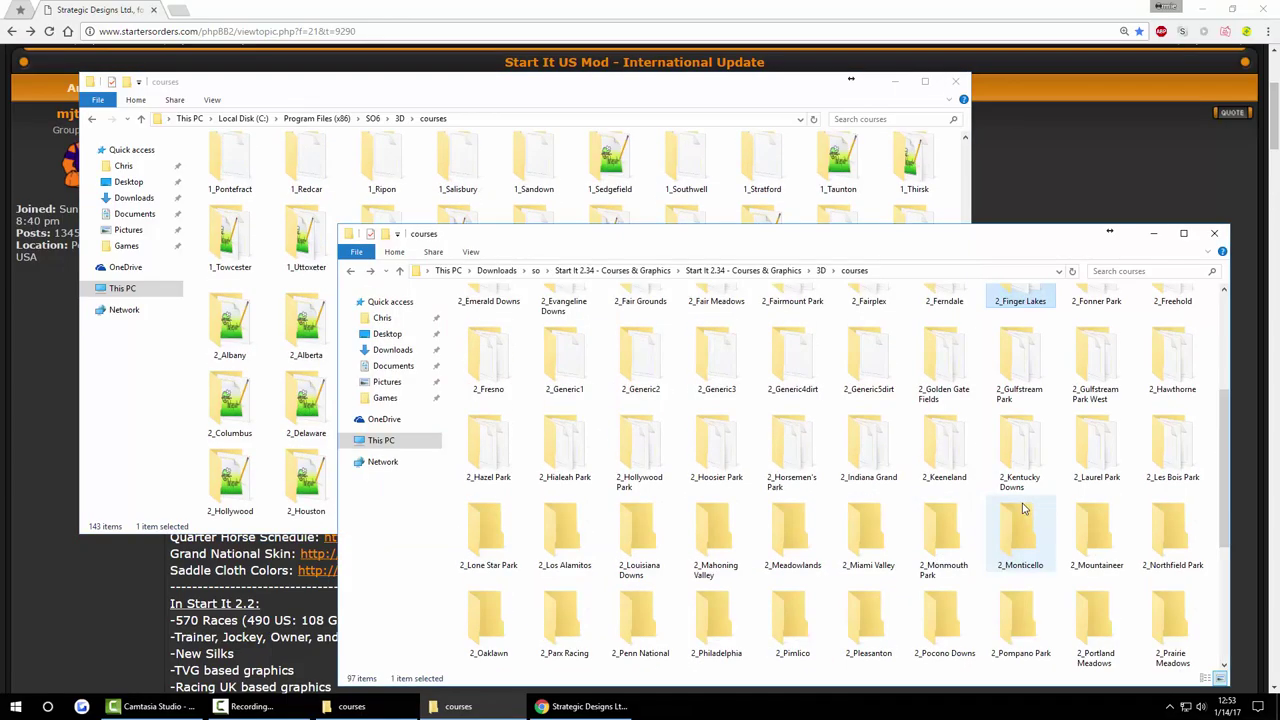
scroll(1029, 505, "down", 10)
scroll(983, 630, "up", 10)
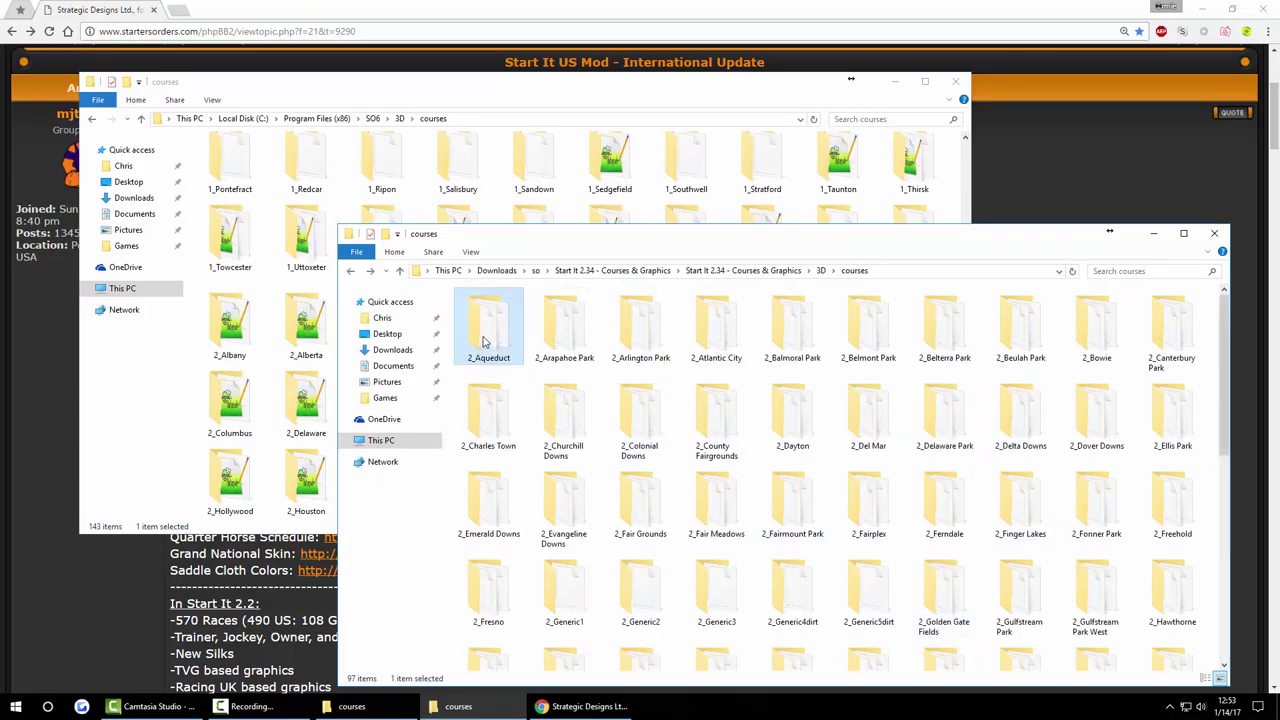
left_click(285, 450)
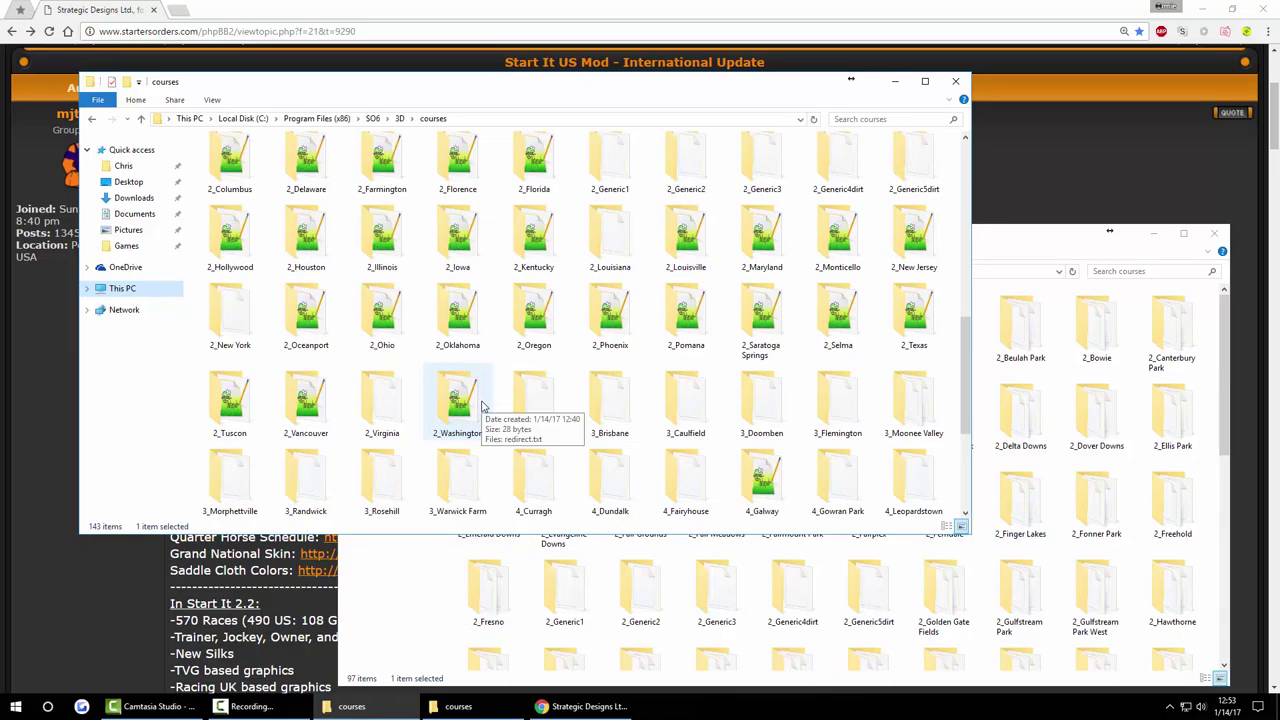
scroll(462, 443, "down", 1)
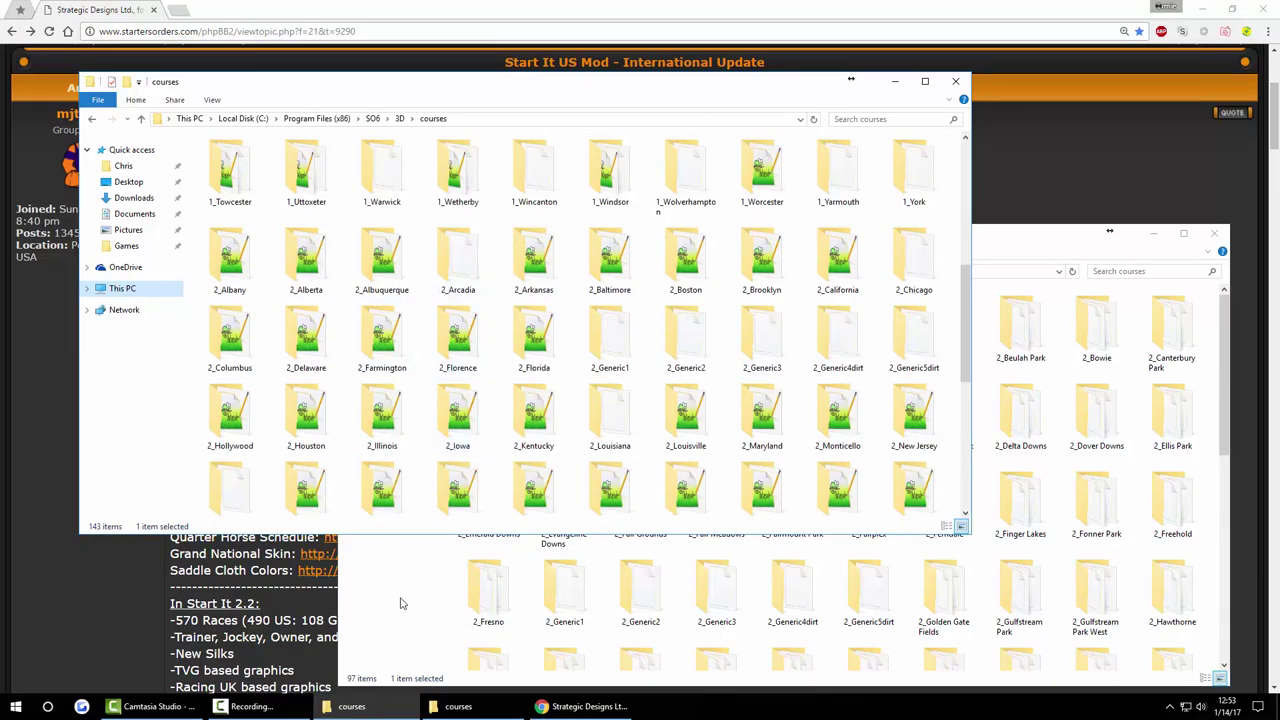
- Reposition the mod's courses window to compare its folders with the SO6 course folders from 2_Albany onward
left_click(487, 587)
left_click_drag(540, 150, 395, 316)
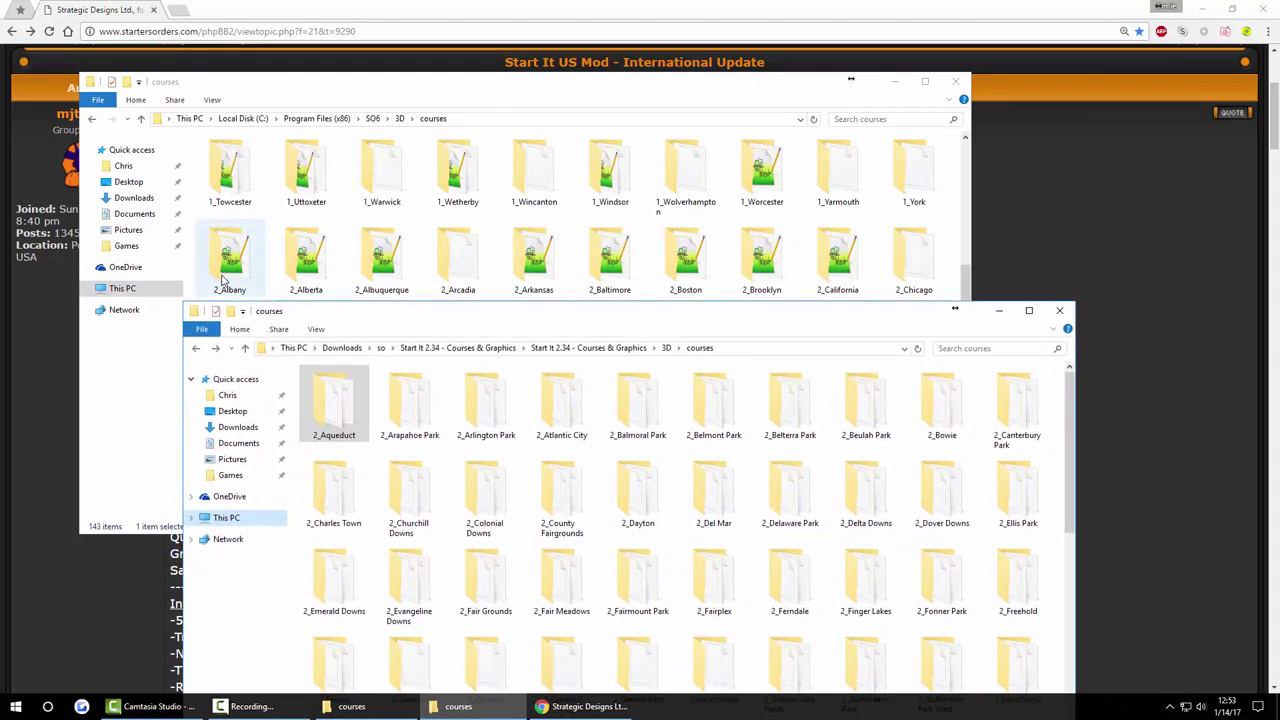
left_click(352, 434)
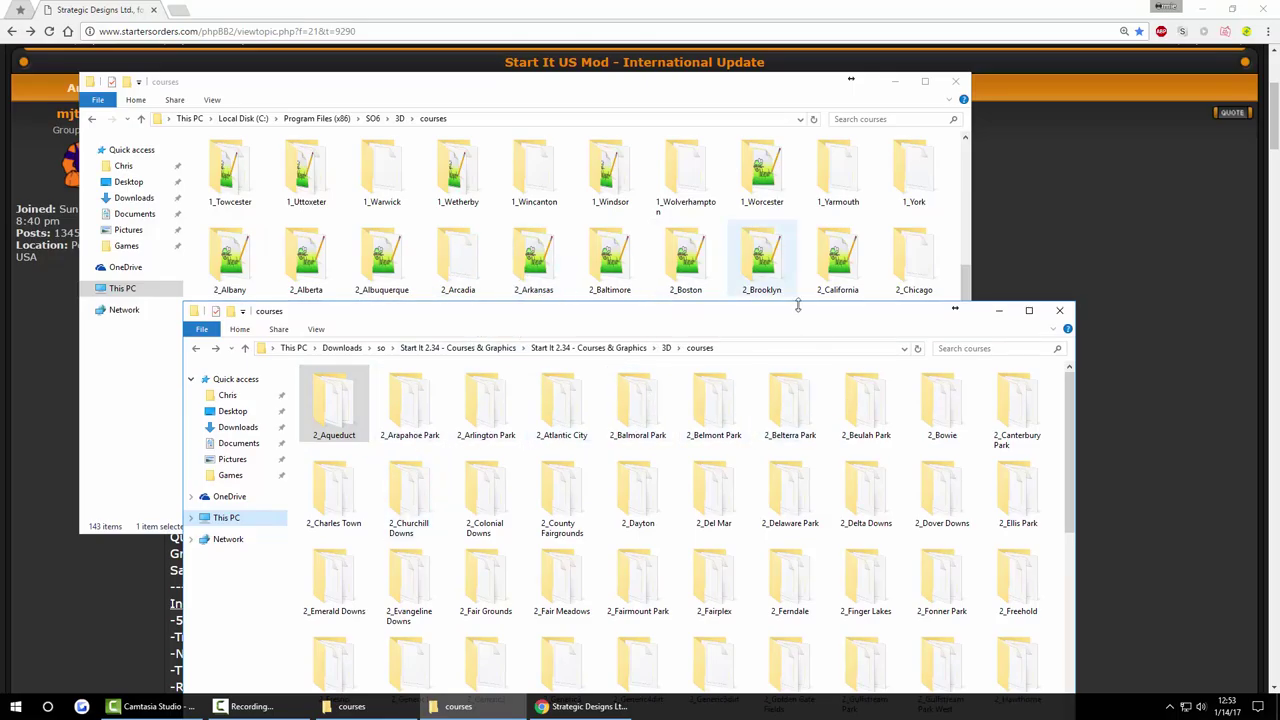
scroll(536, 267, "down", 5)
left_click_drag(668, 312, 830, 213)
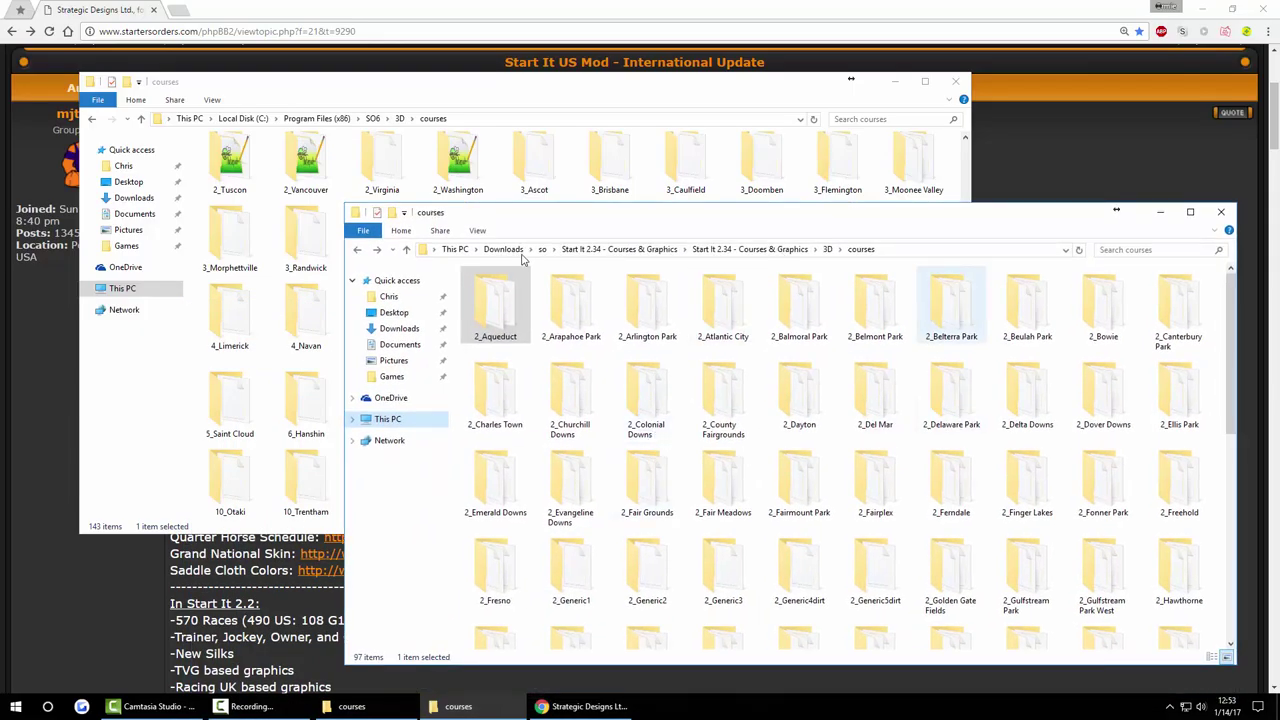
- Go back to the mod's 3D folder and open its entities folder
left_click(196, 375)
left_click(437, 569)
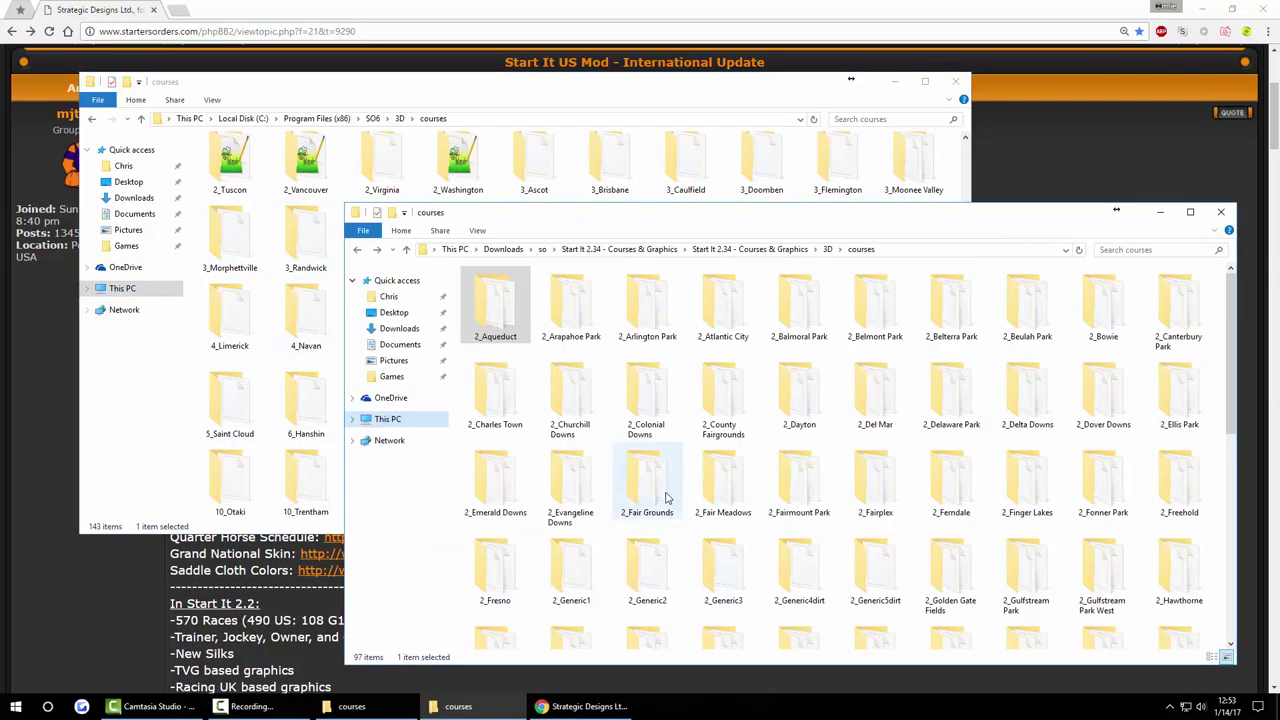
key("BackSpace")
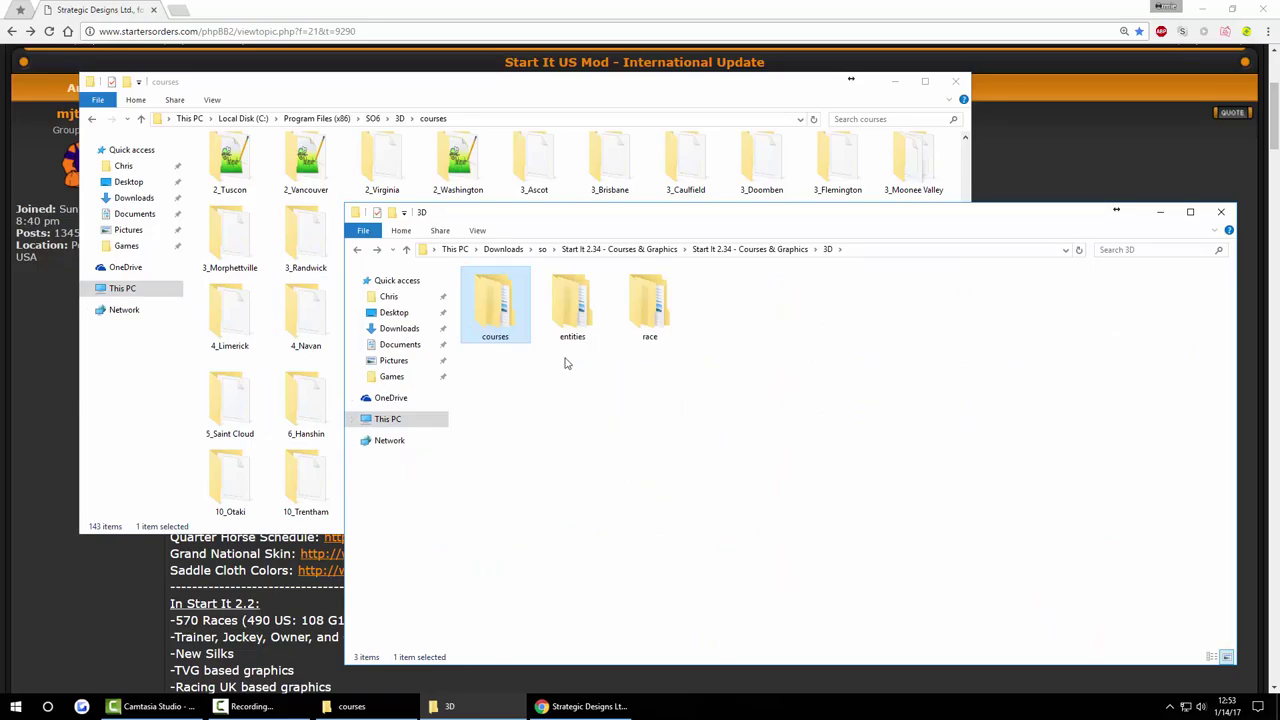
double_click(574, 301)
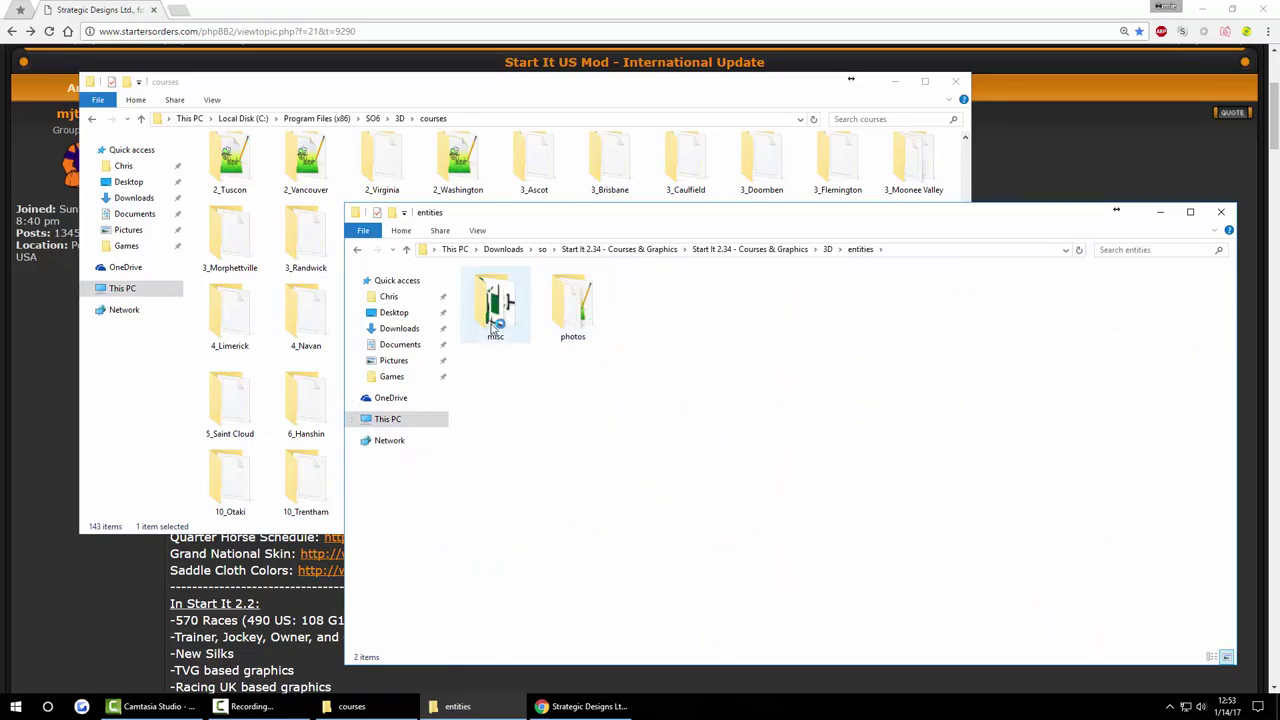
- Look into the mod's race folder under 3D and return to the so downloads folder
key("BackSpace")
key("BackSpace")
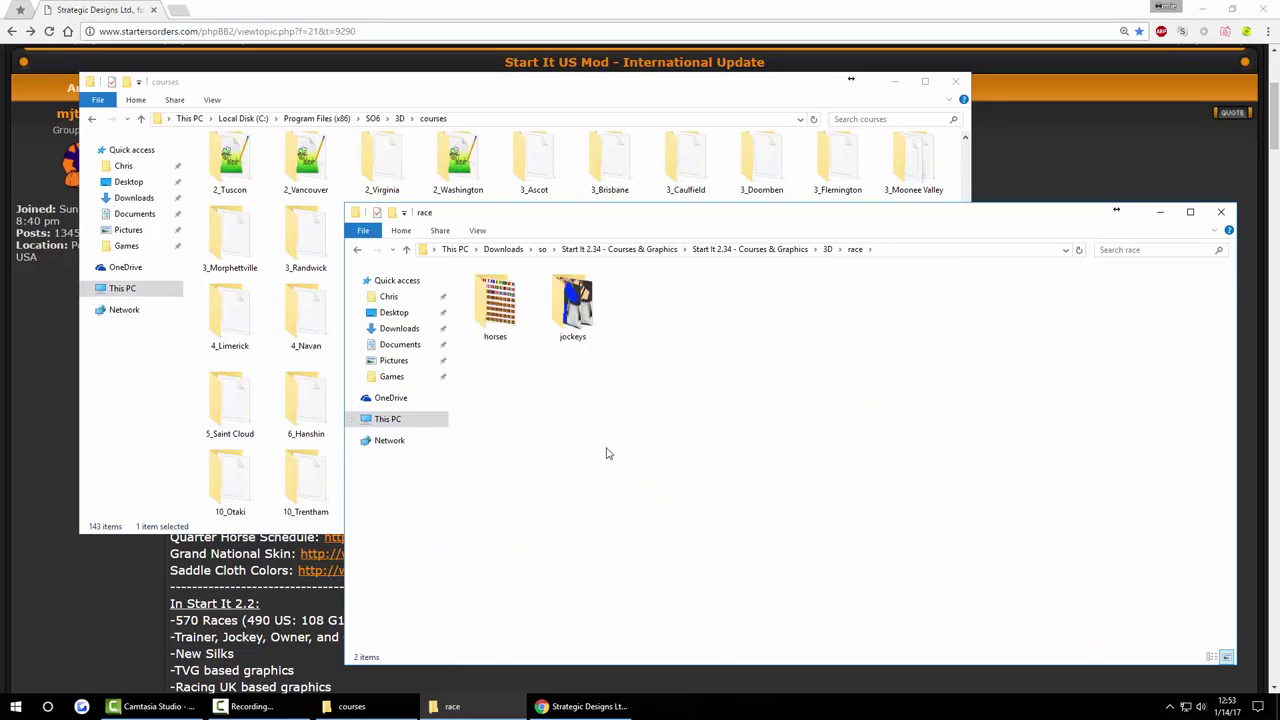
key("BackSpace")
key("BackSpace")
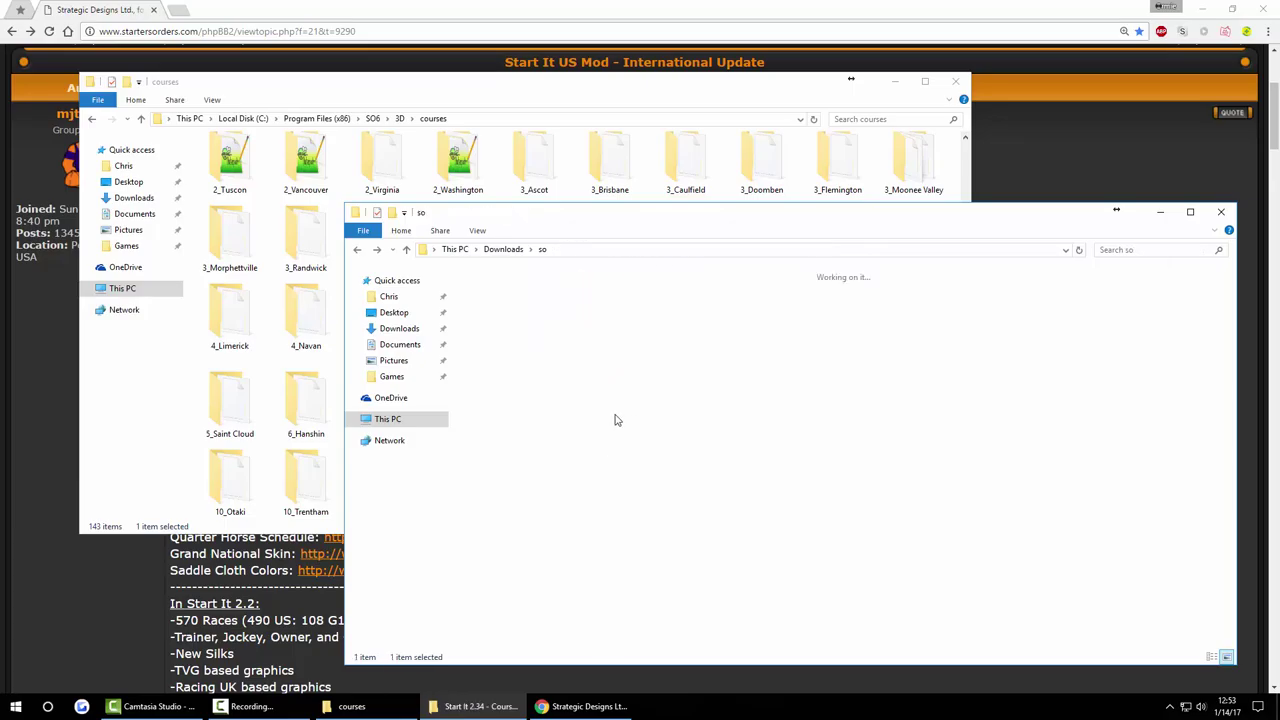
- Select the 3D, data and gfx folders in the so downloads folder and review the SO6 courses folder
left_click_drag(667, 366, 465, 288)
key("alt+Tab")
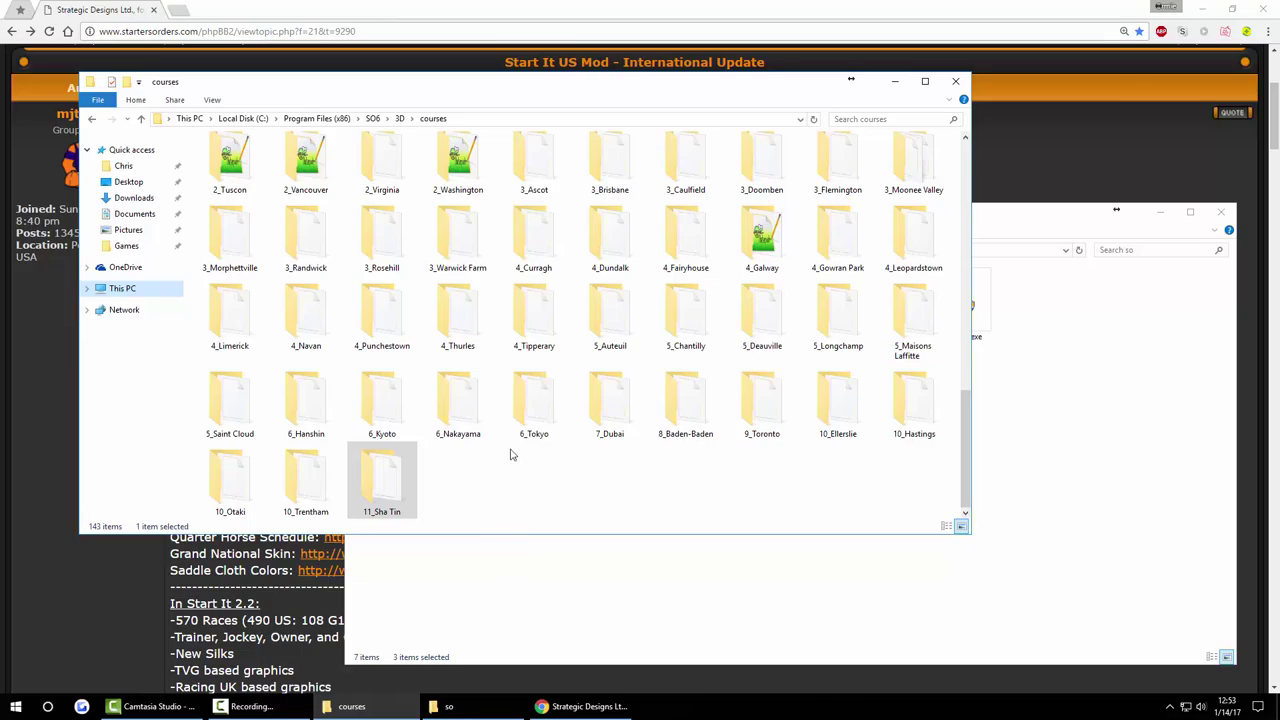
scroll(505, 450, "up", 5)
scroll(486, 434, "down", 5)
left_click(485, 560)
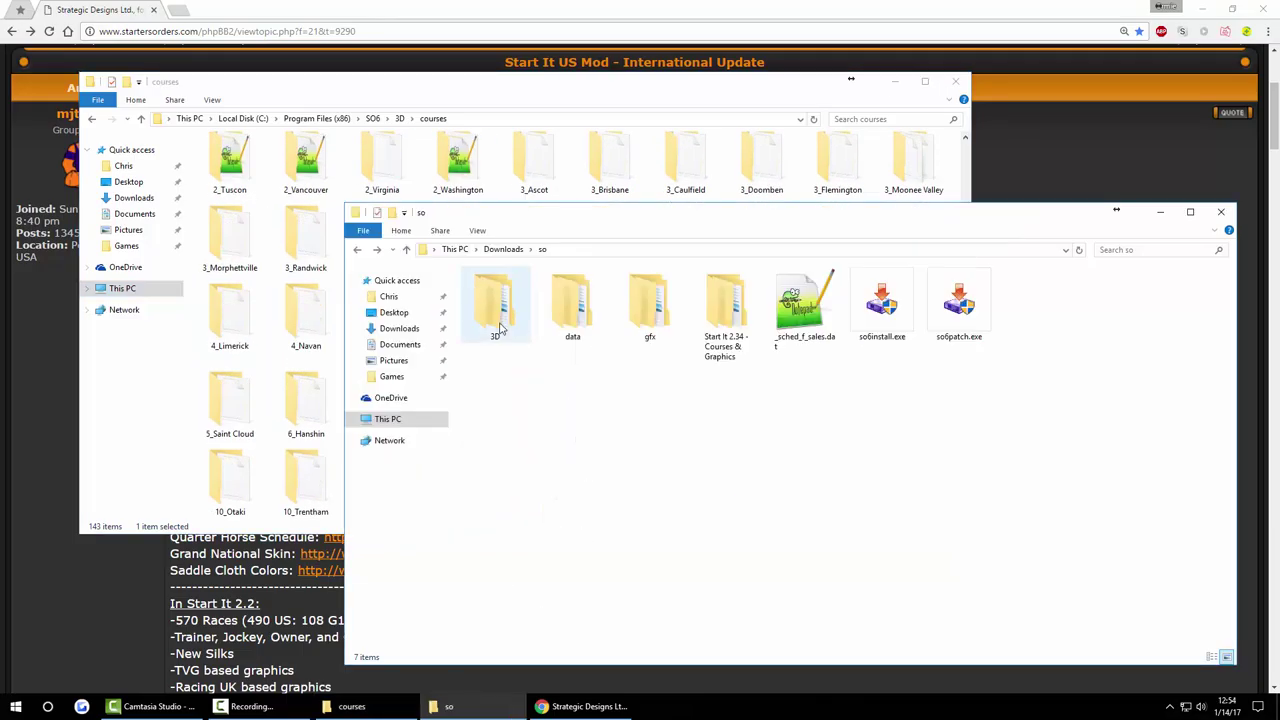
- Go up from the SO6 courses folder to the main SO6 installation folder
left_click(147, 390)
key("alt+Up")
left_click(630, 648)
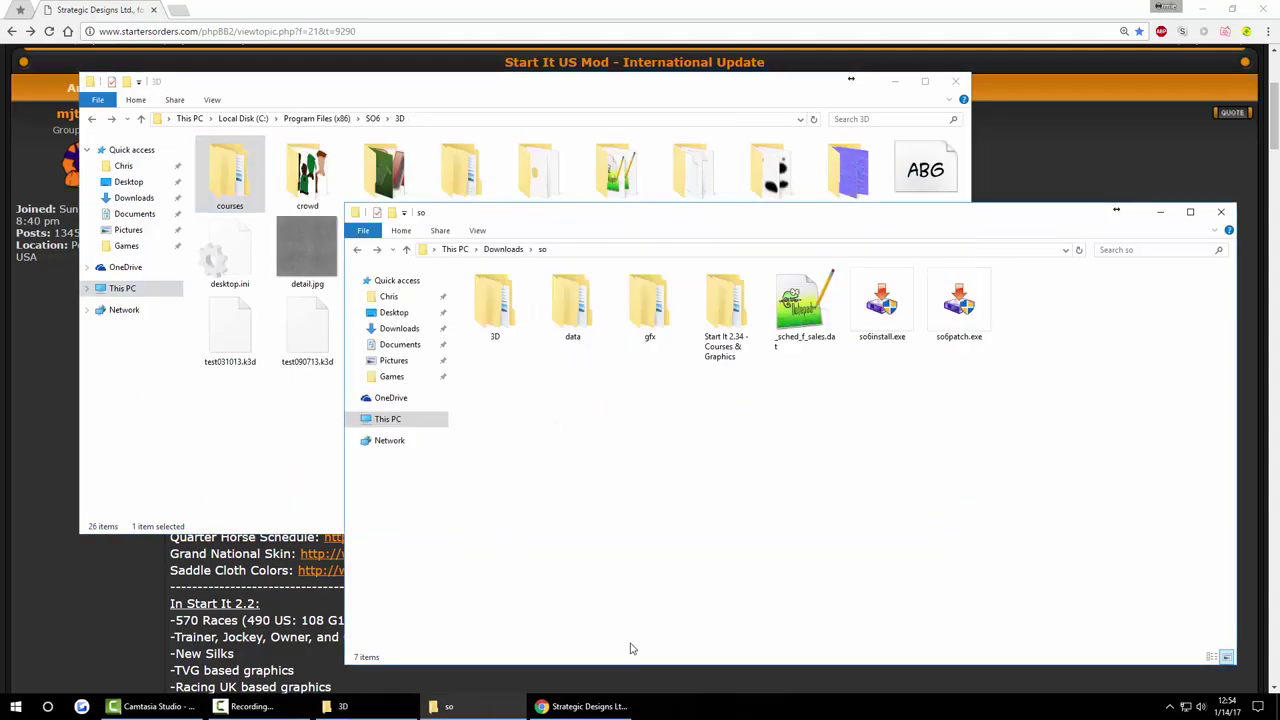
left_click_drag(664, 372, 497, 330)
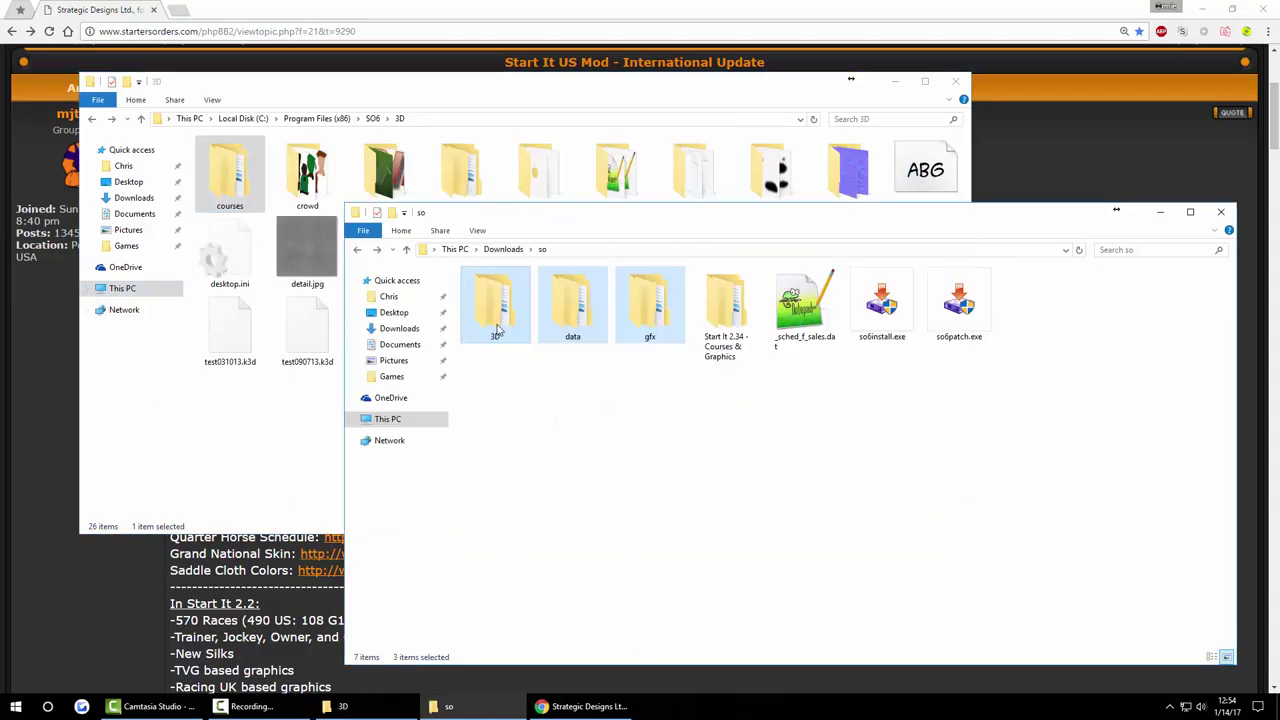
left_click_drag(228, 440, 575, 470)
left_click(228, 455)
key("BackSpace")
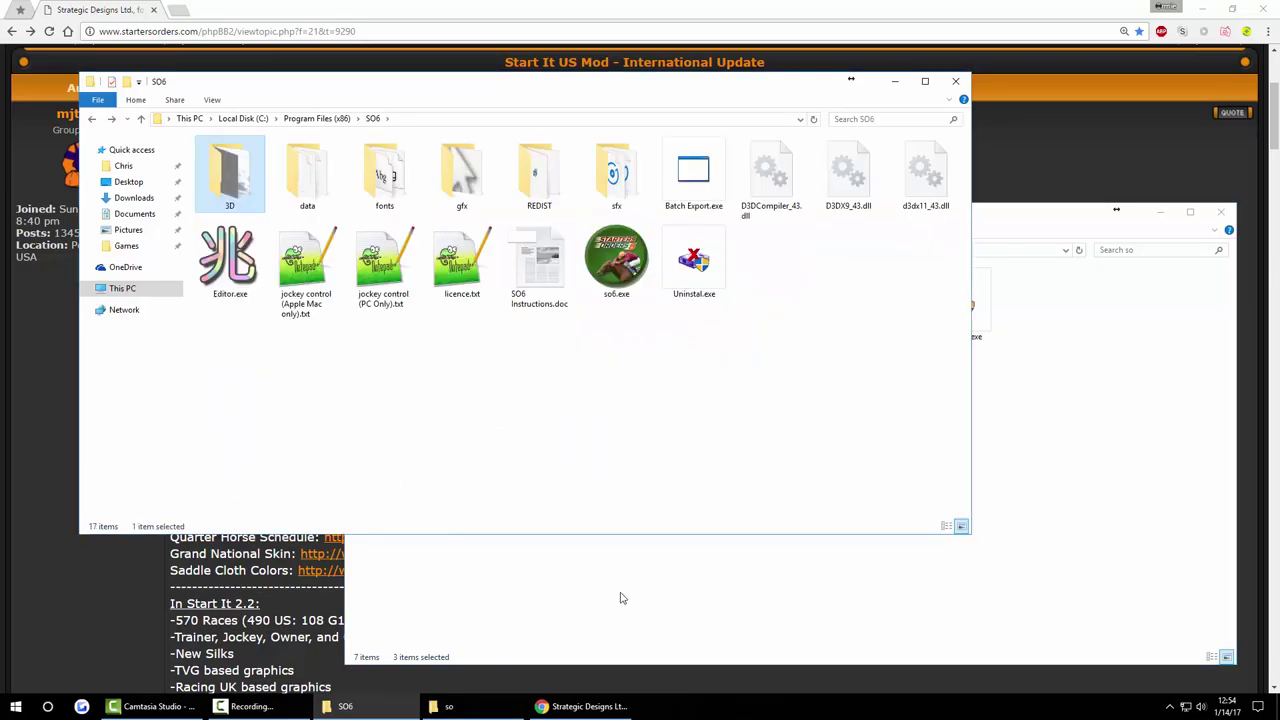
- Copy the 3D, data and gfx folders from so into the SO6 installation folder, moving the progress dialog and so window clear of each other
left_click(573, 600)
left_click_drag(675, 395, 493, 299)
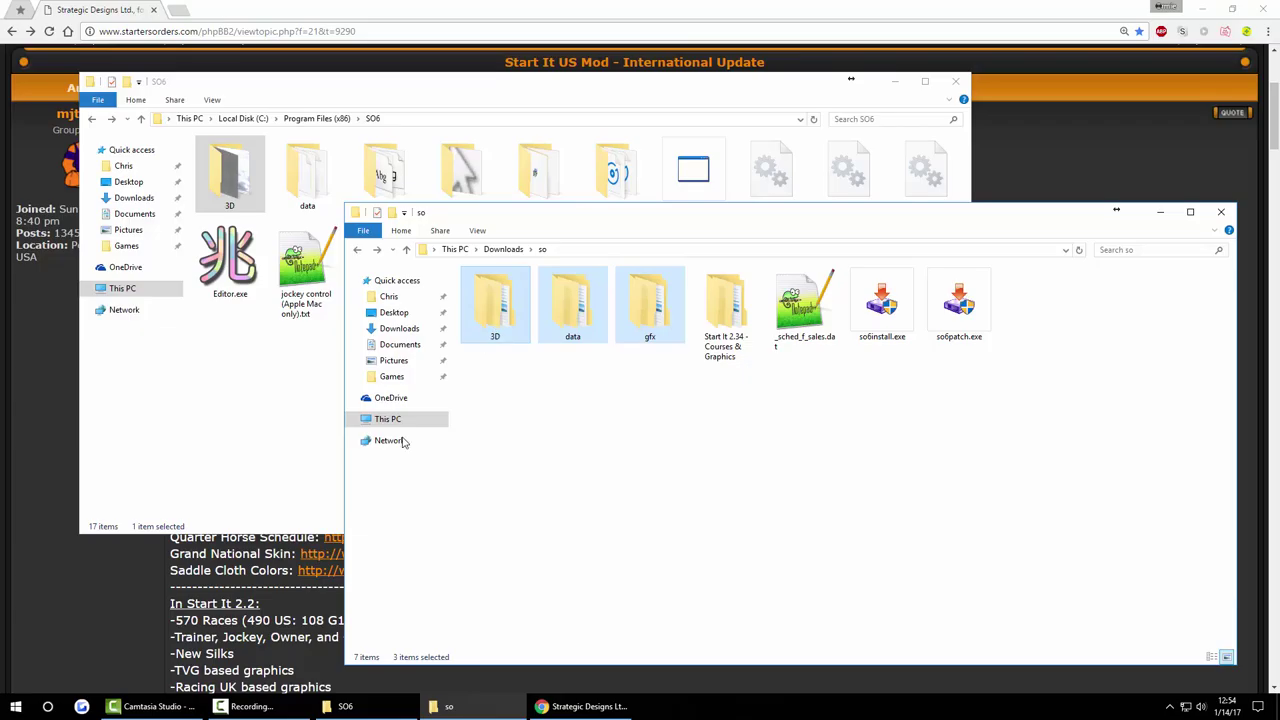
left_click_drag(258, 419, 256, 408)
key("ctrl")
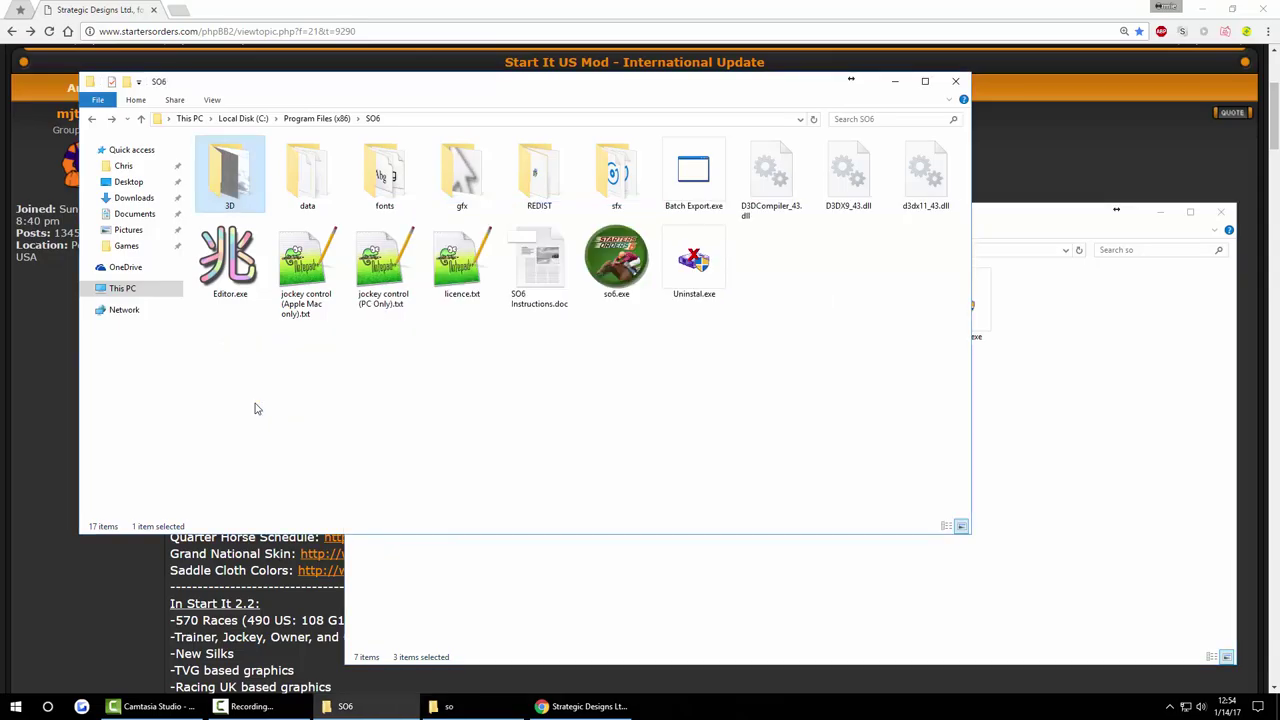
left_click(617, 569)
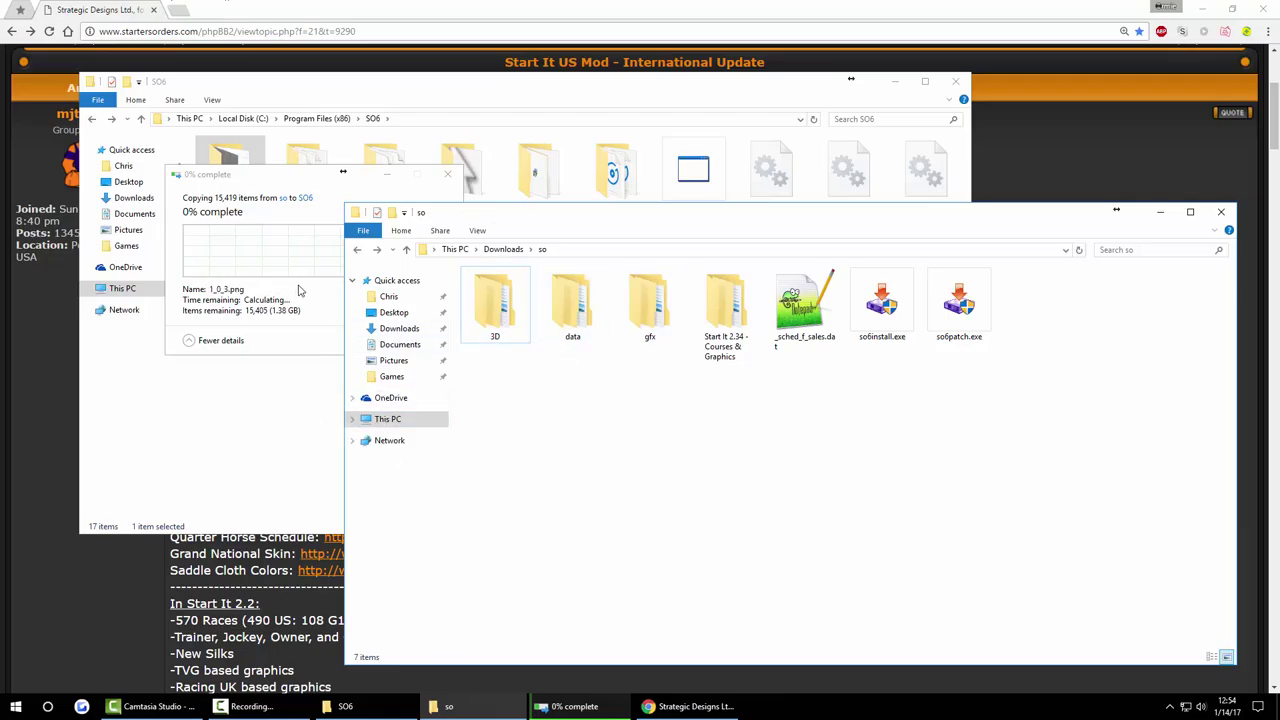
left_click(232, 335)
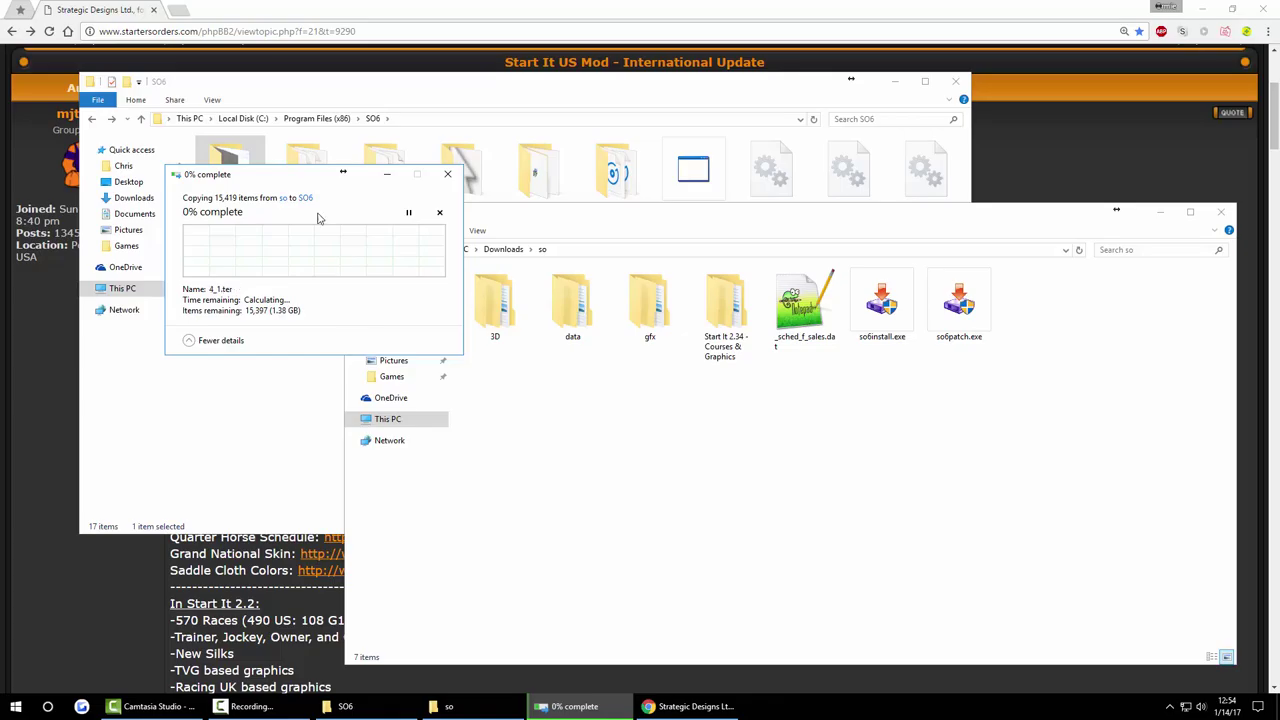
left_click_drag(274, 175, 1062, 41)
left_click_drag(838, 222, 795, 256)
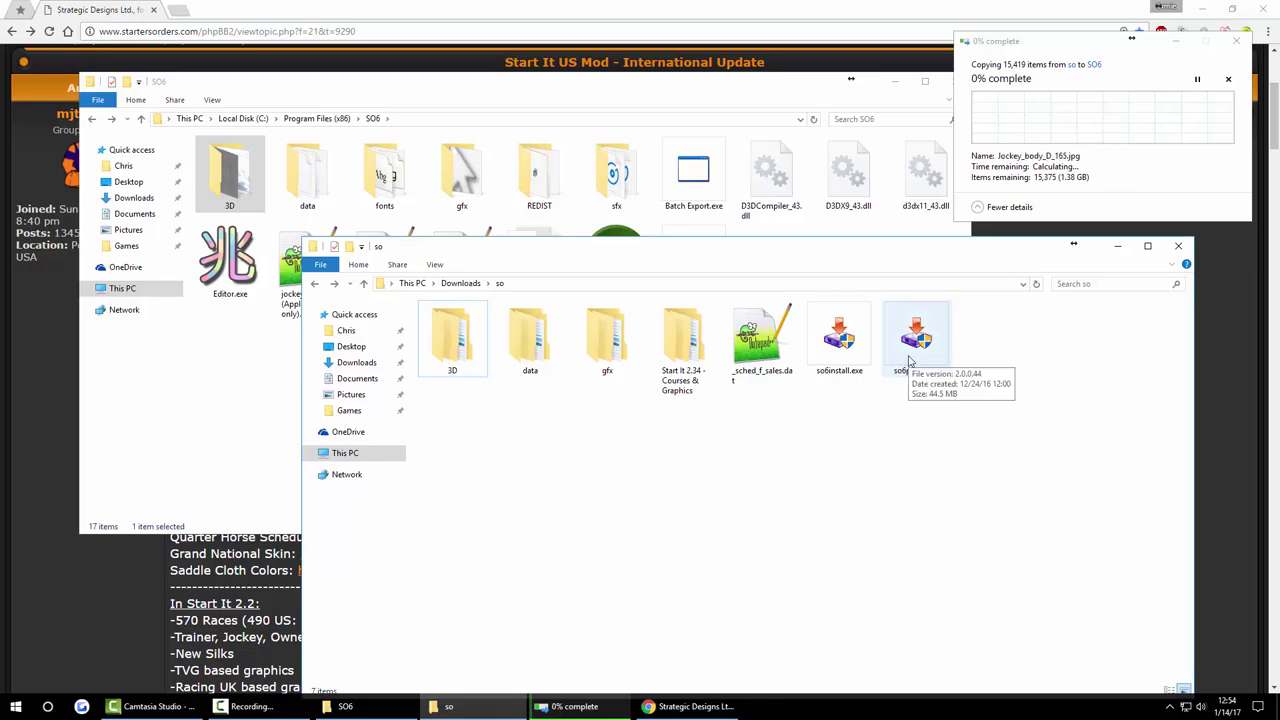
- Start the so6patch.exe installer, view its welcome and information pages, and exit without installing
left_click(921, 349)
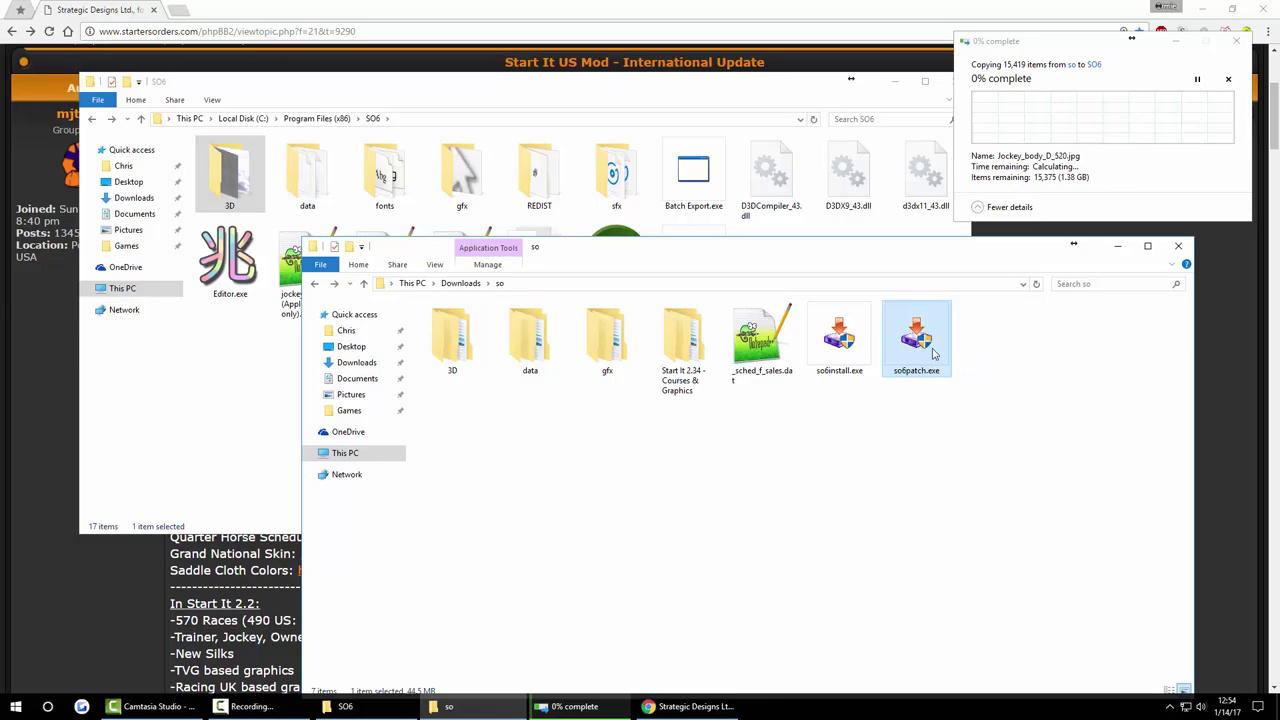
double_click(933, 352)
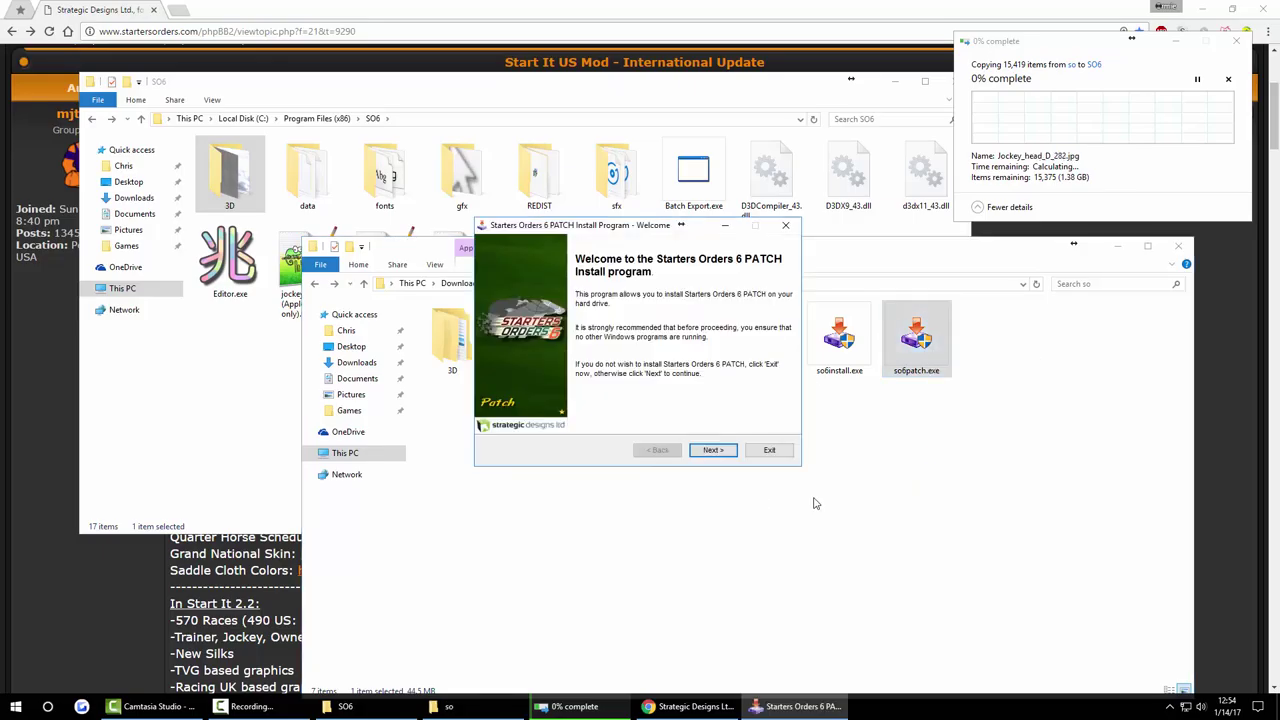
left_click(712, 450)
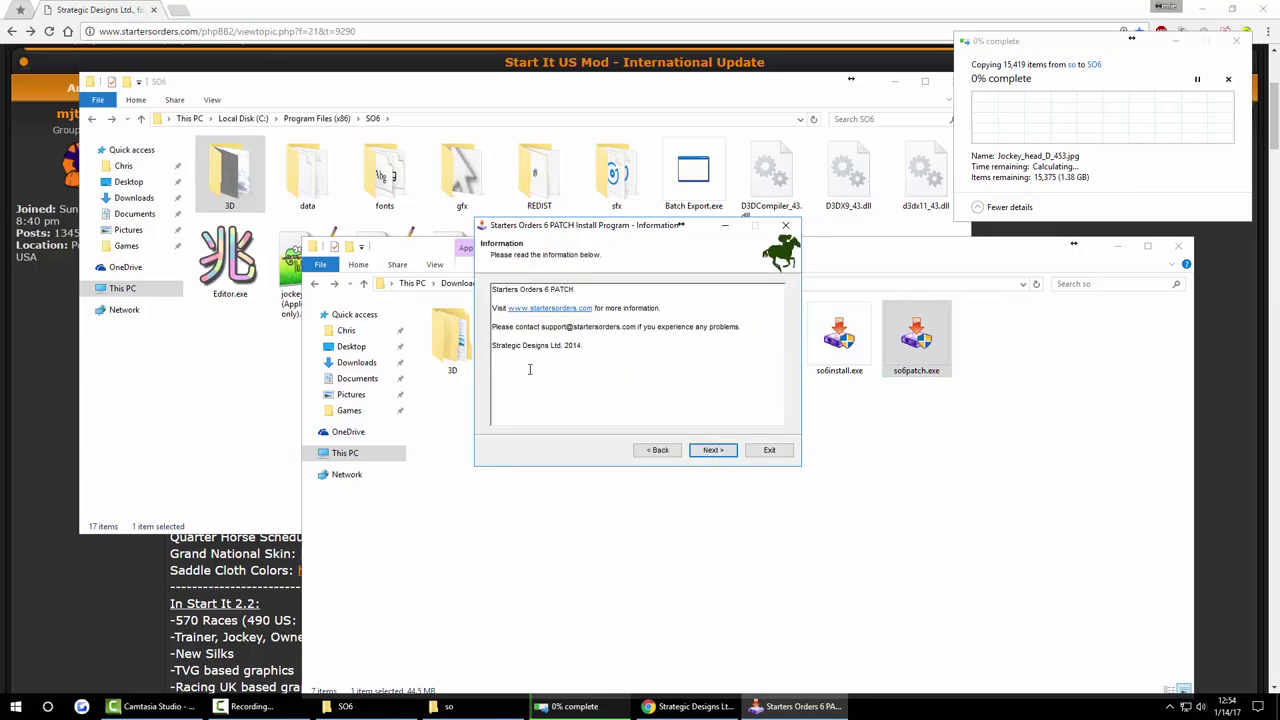
left_click(769, 450)
left_click(668, 400)
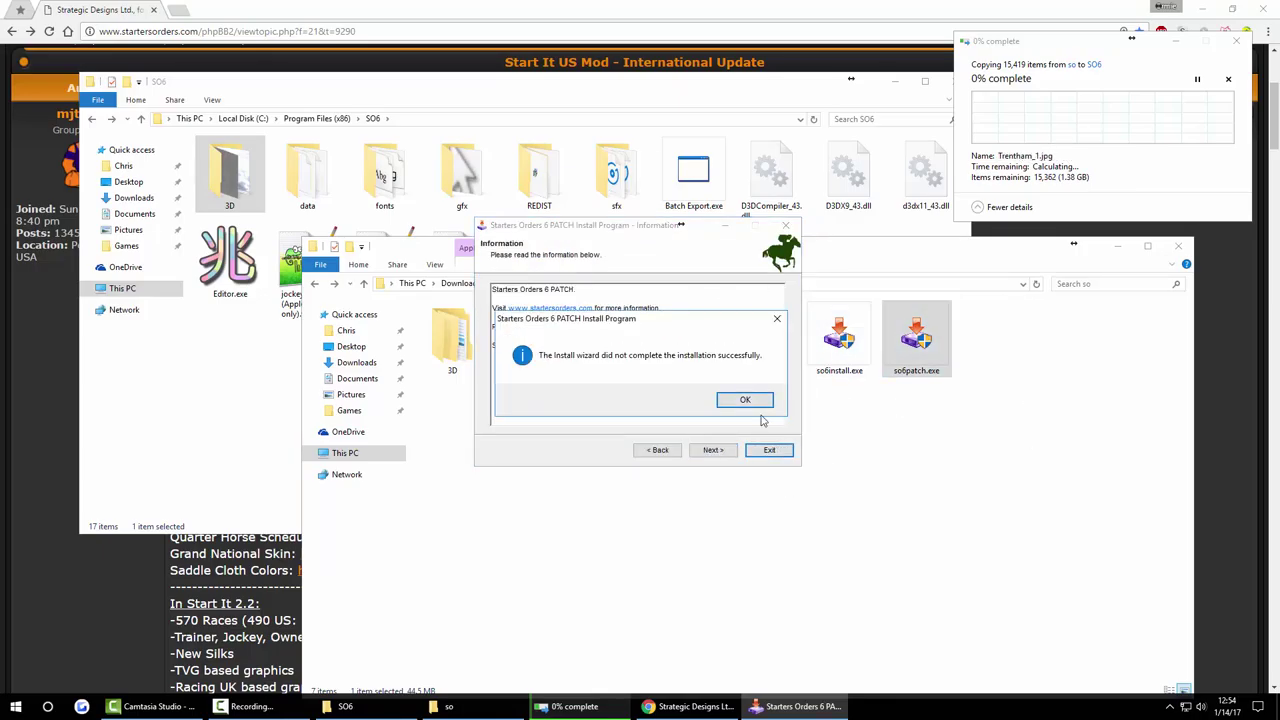
left_click(742, 400)
left_click(850, 376)
left_click(911, 332)
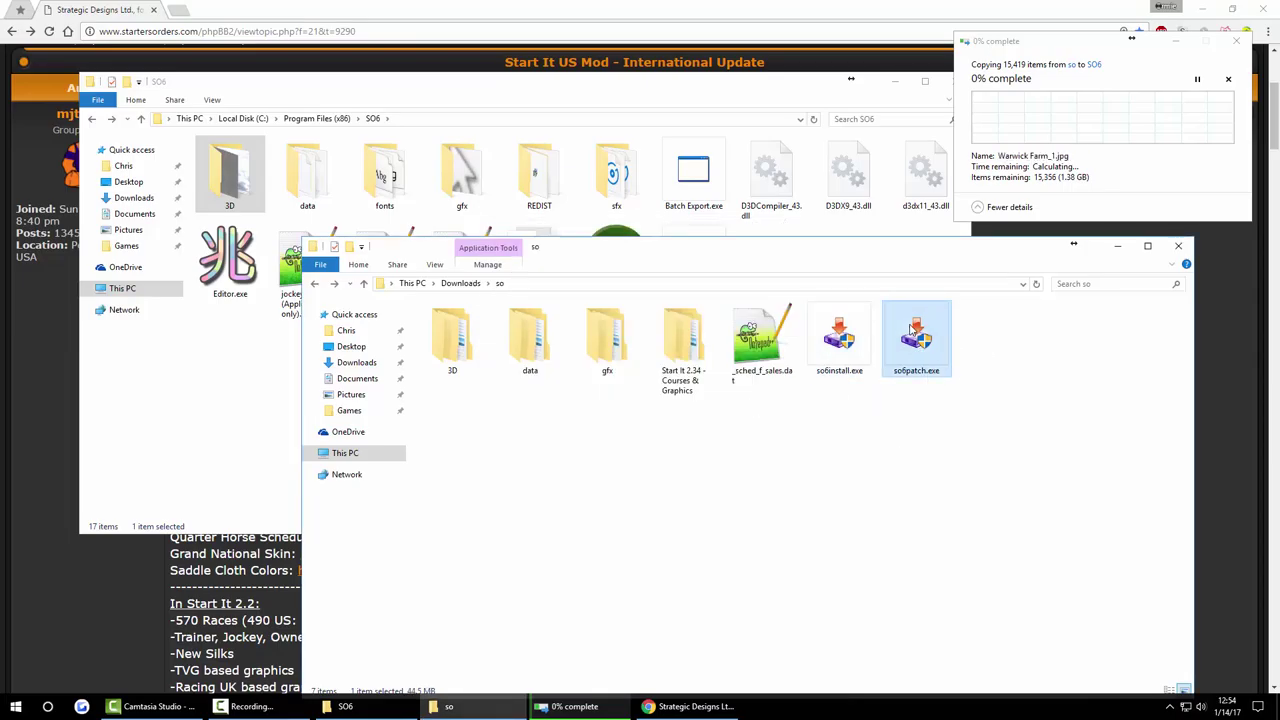
- Cancel the running copy of the mod folders from so to SO6
left_click(808, 380)
left_click_drag(768, 422, 380, 330)
left_click(745, 405)
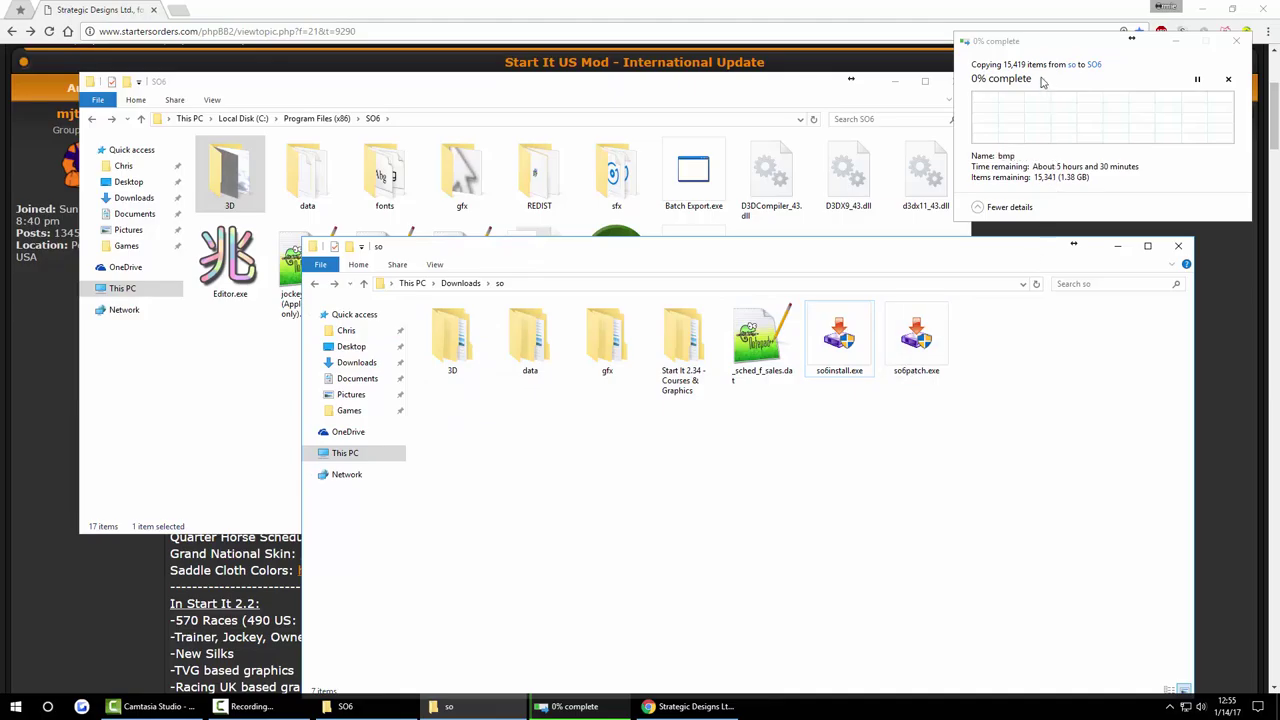
left_click(1076, 78)
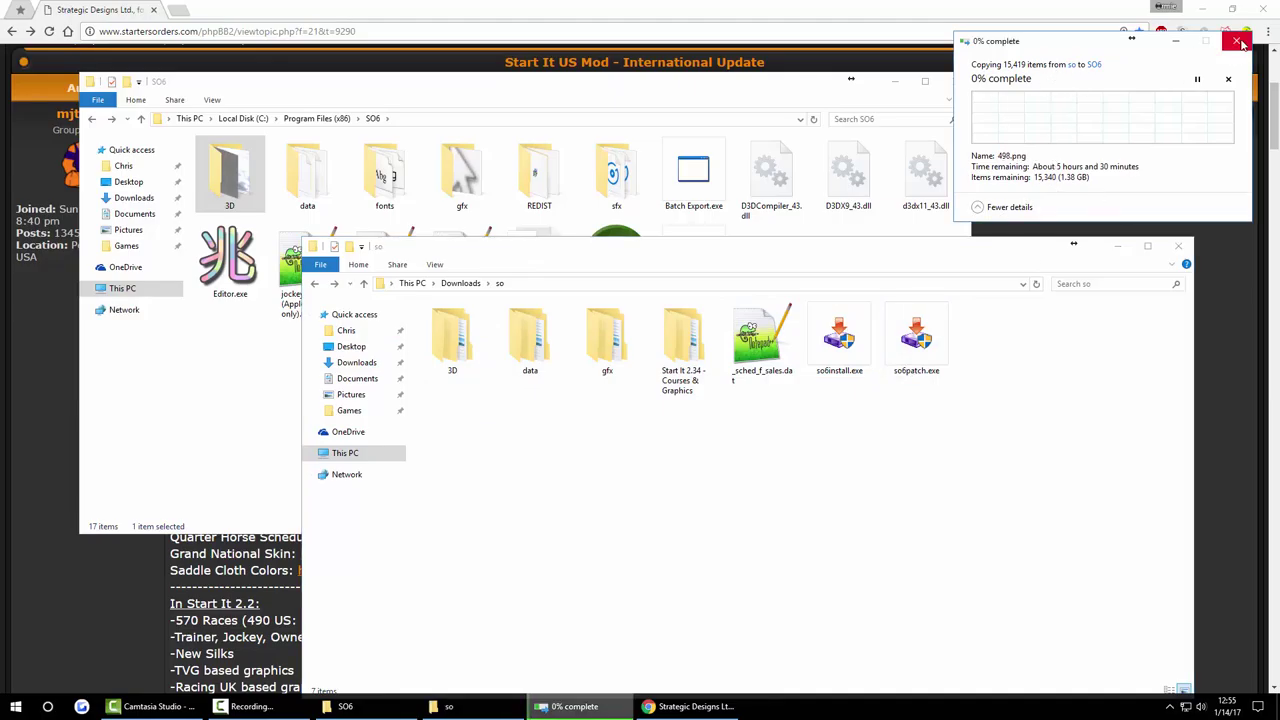
left_click(1228, 78)
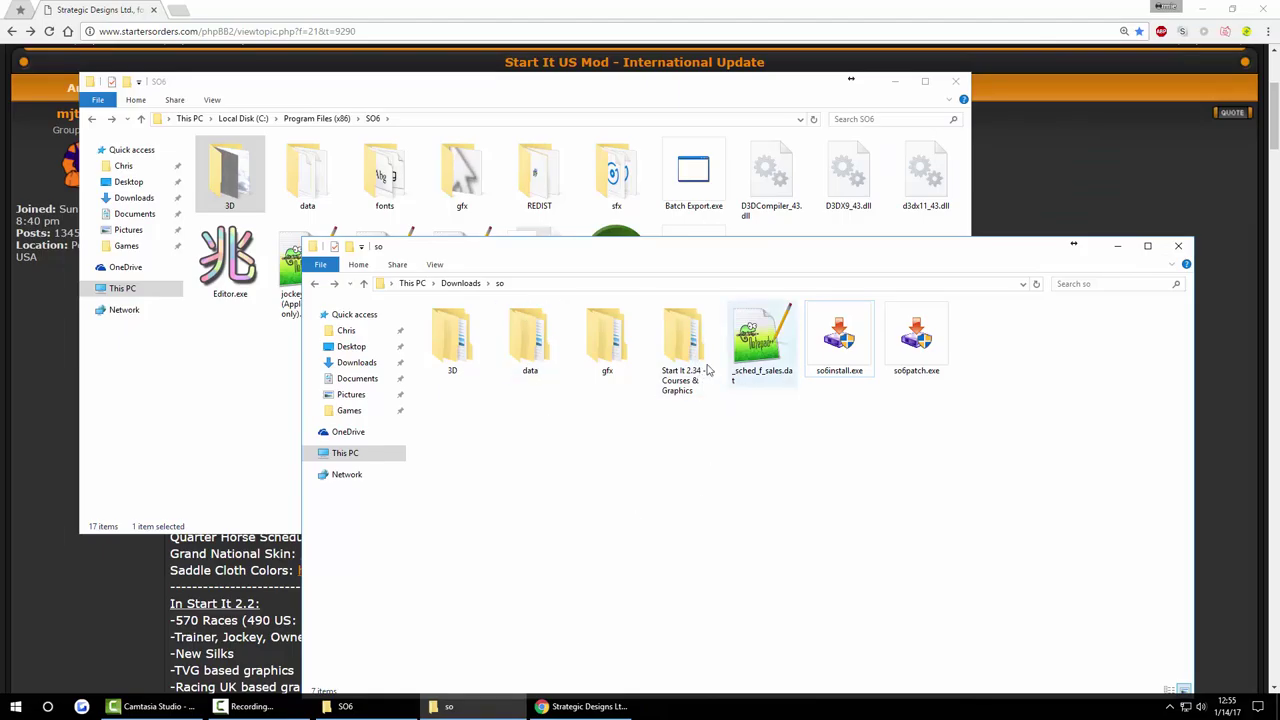
- Open the StartersOrders6 folder in Documents and move its window clear of the SO6 window
left_click(757, 348)
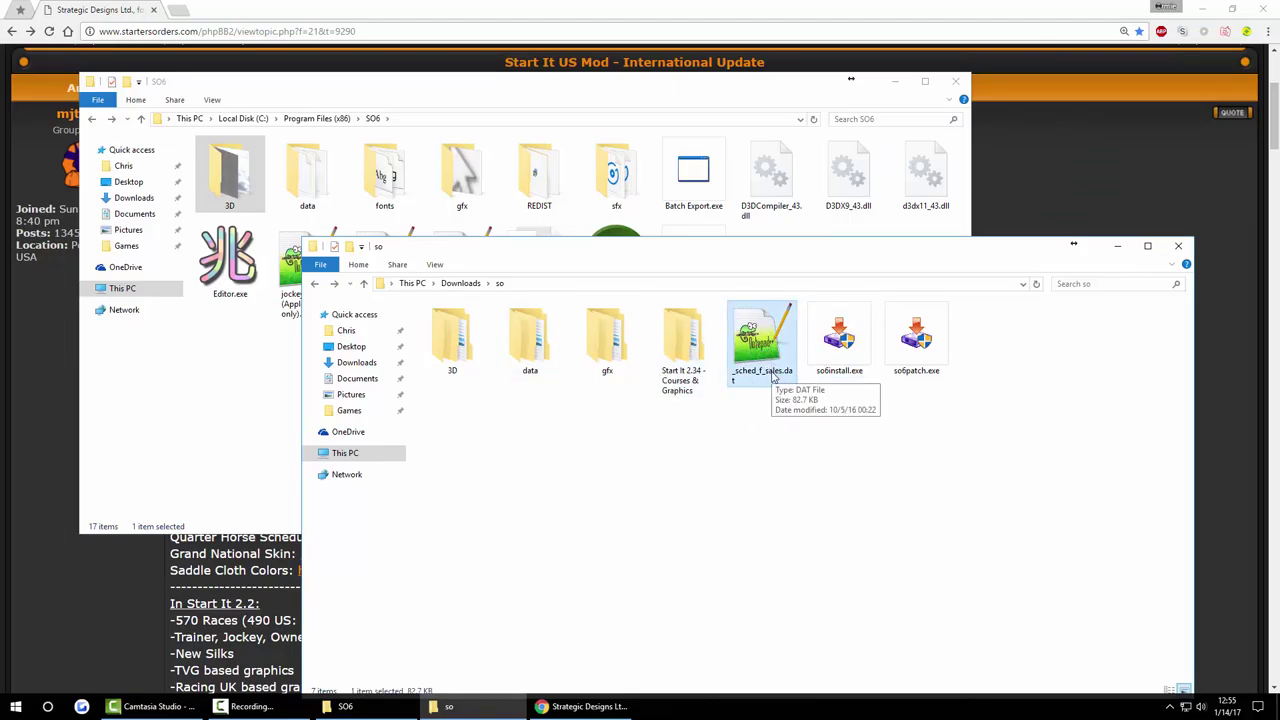
left_click(357, 378)
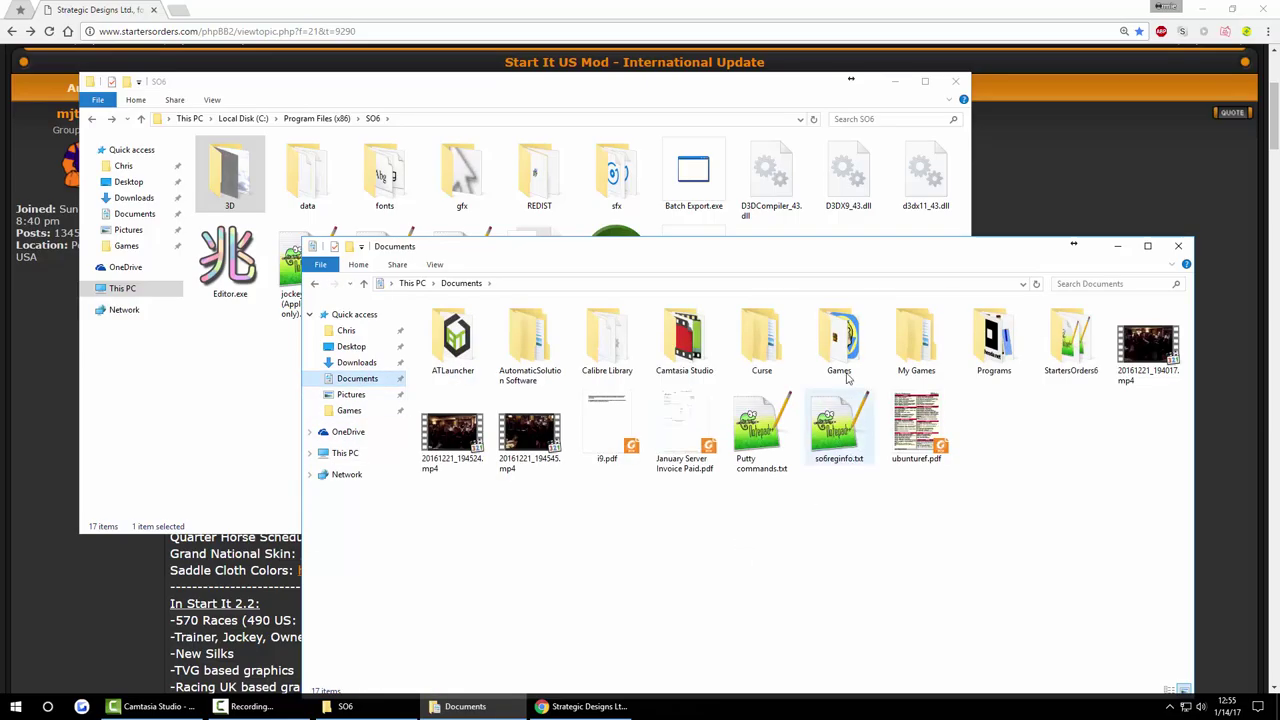
double_click(1078, 340)
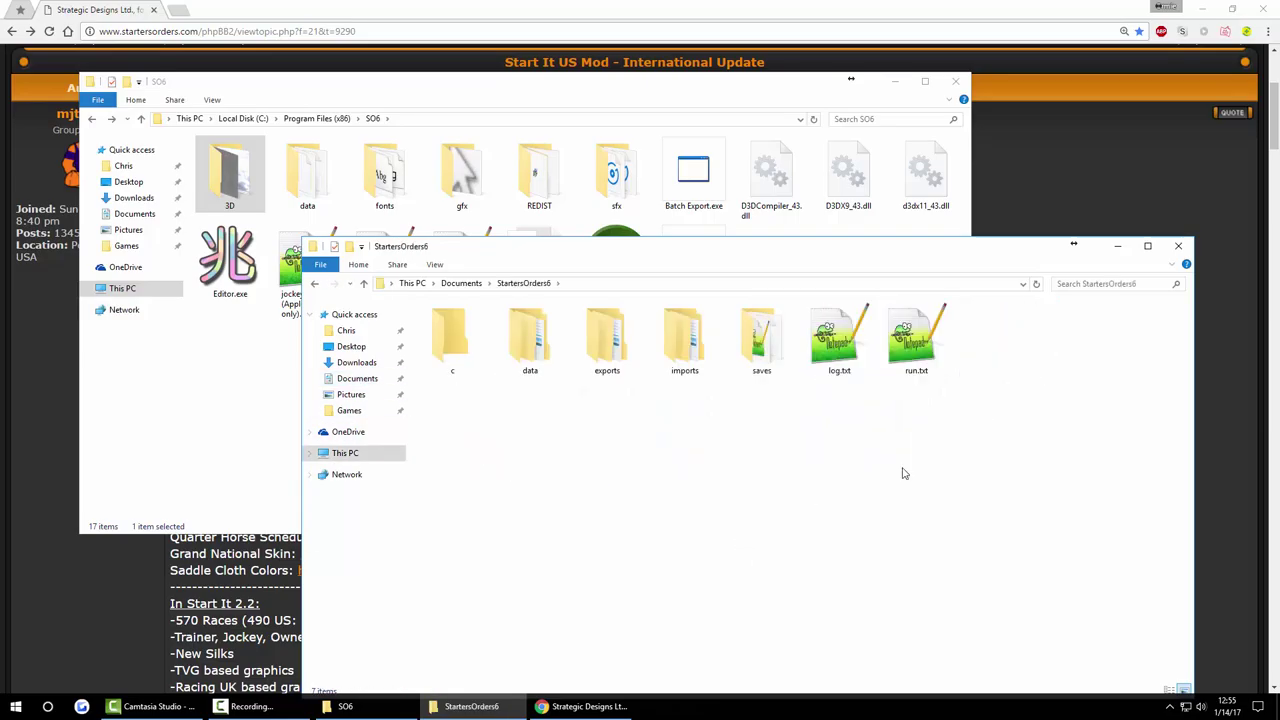
left_click_drag(712, 259, 646, 305)
- Show the so downloads folder in the other window, select _sched_f_sales.dat, and place the StartersOrders6 window just below that file
left_click(150, 198)
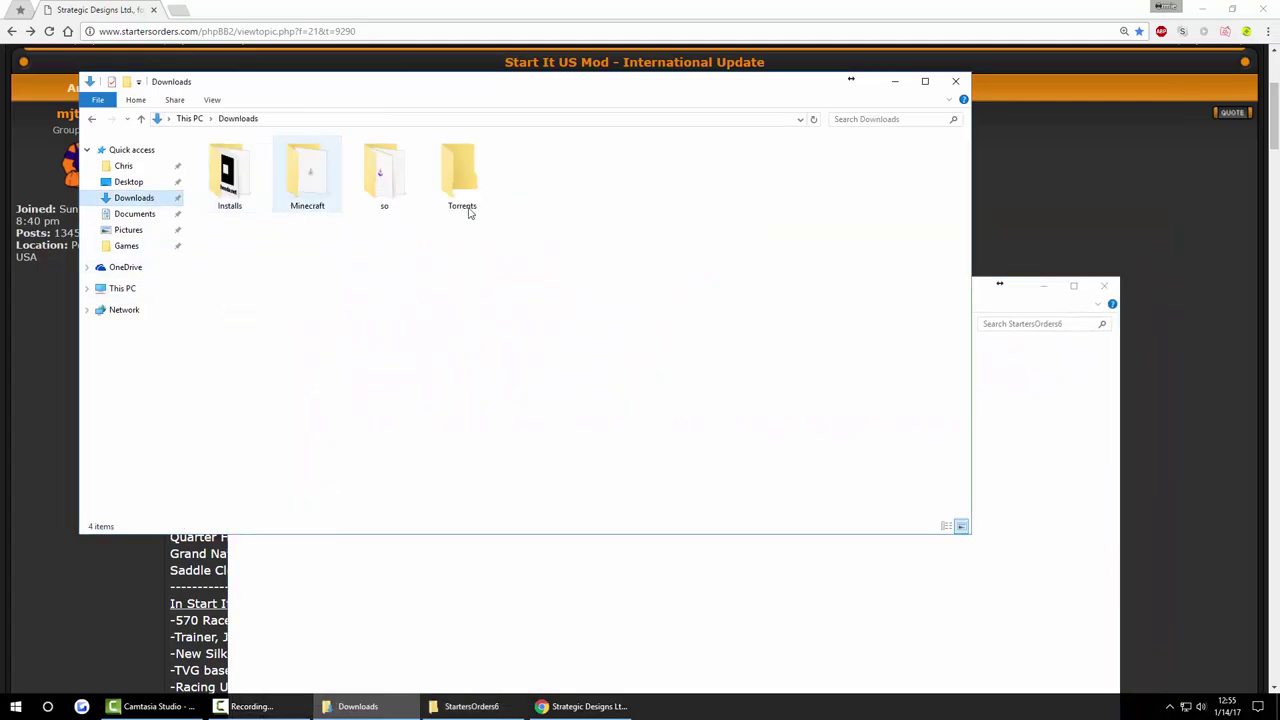
double_click(383, 190)
left_click(536, 182)
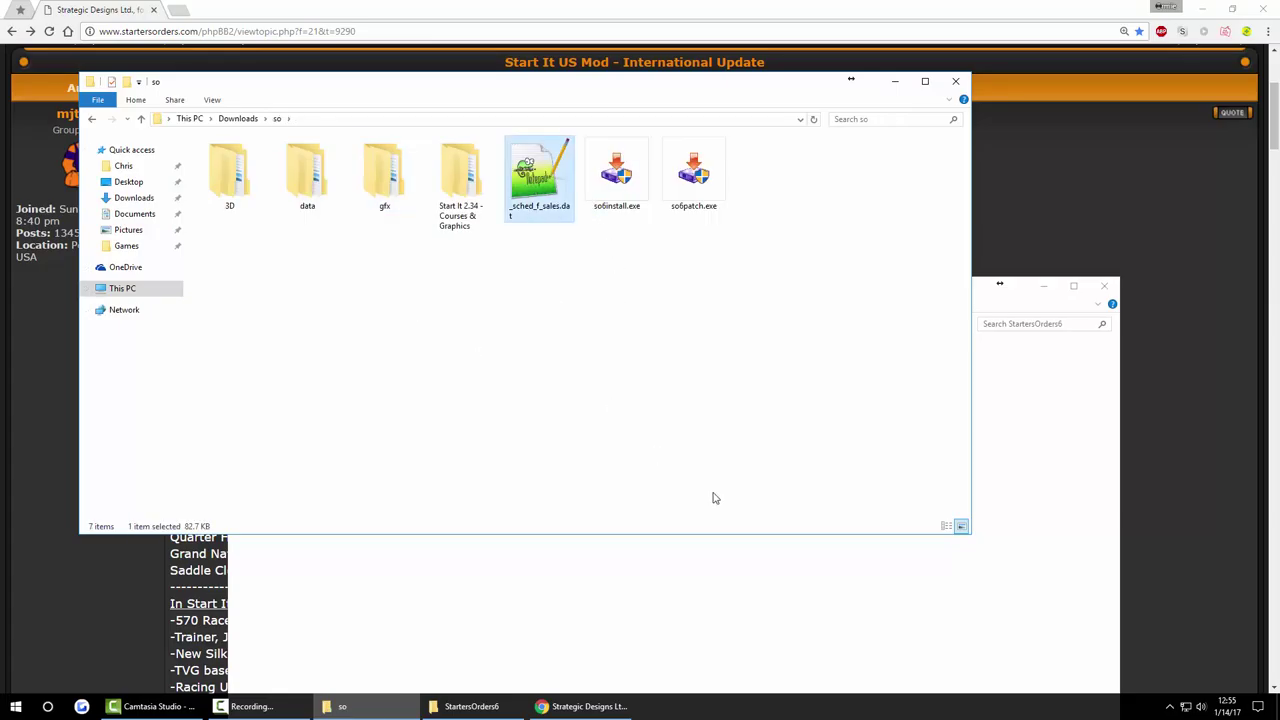
left_click(700, 560)
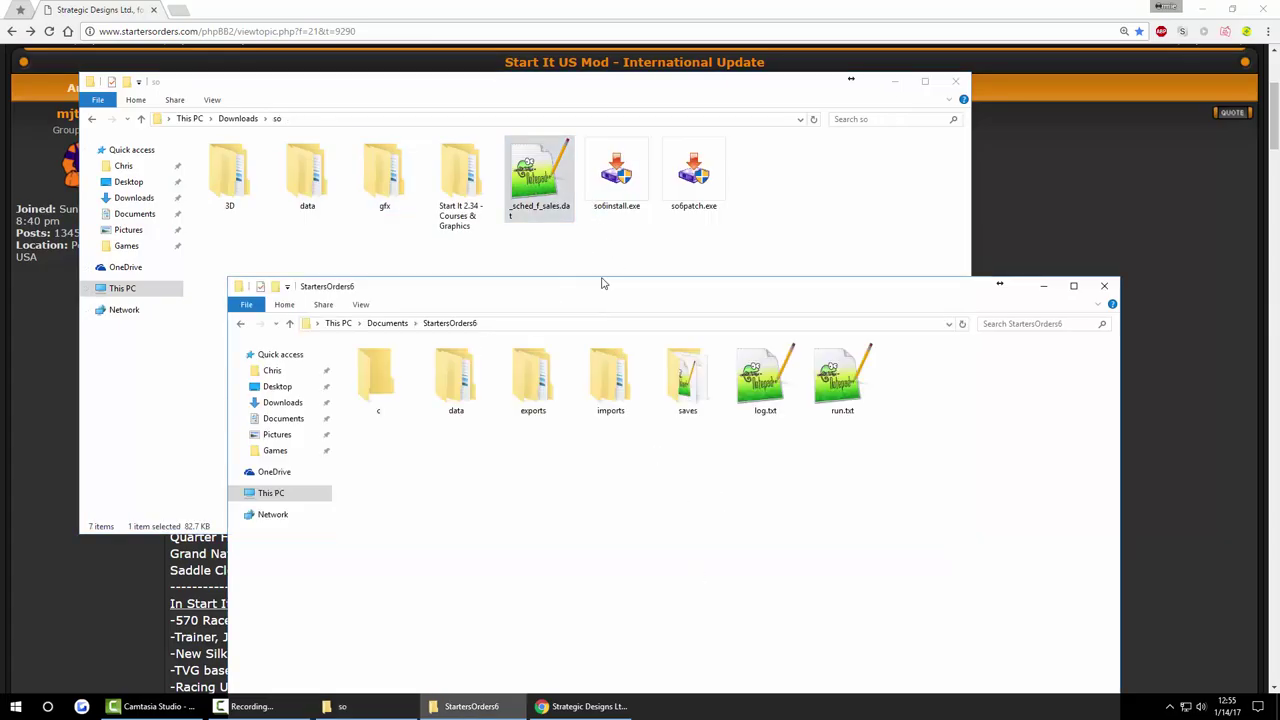
left_click_drag(600, 294, 593, 243)
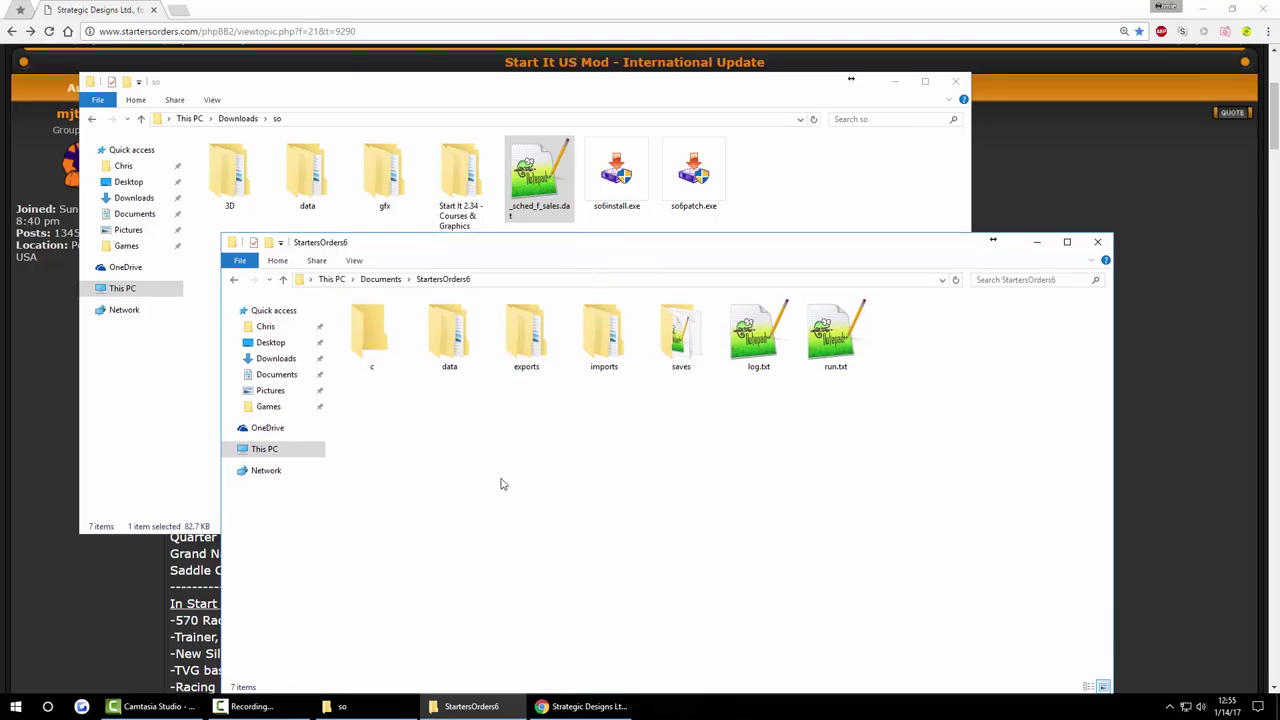
- Examine the save and data files in the StartersOrders6 saves folder
double_click(680, 335)
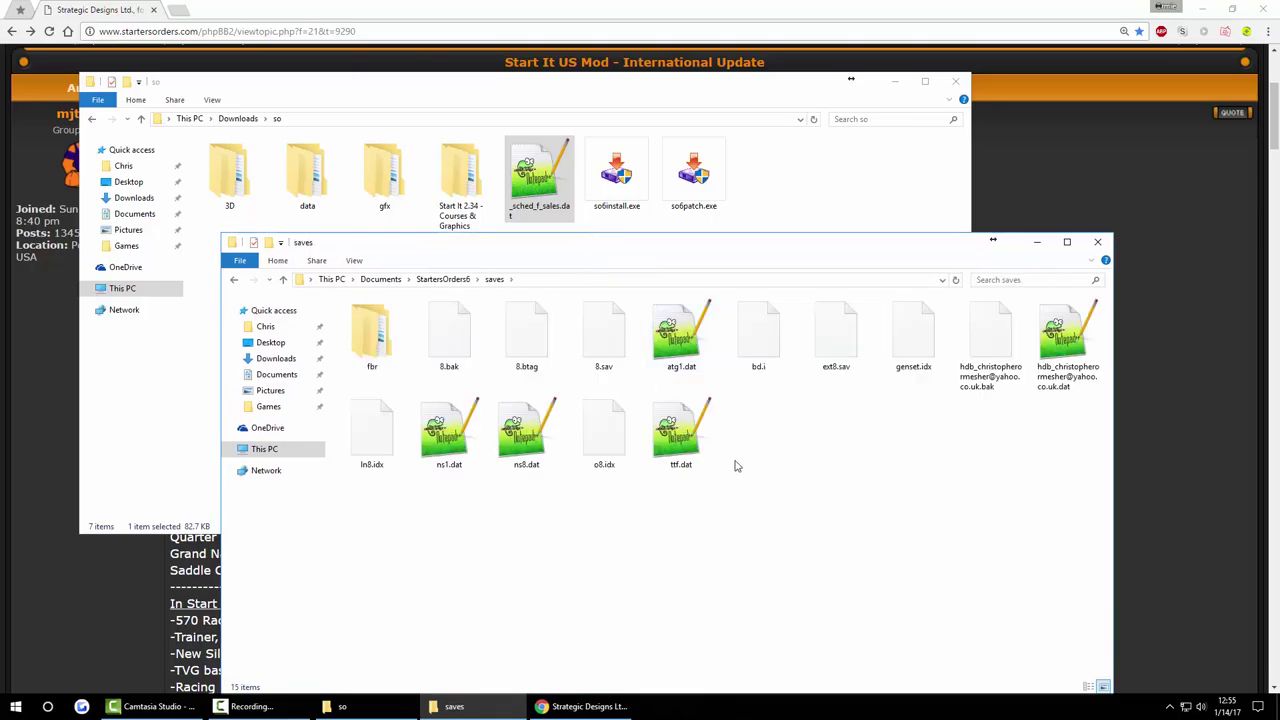
left_click(459, 330)
left_click(525, 345)
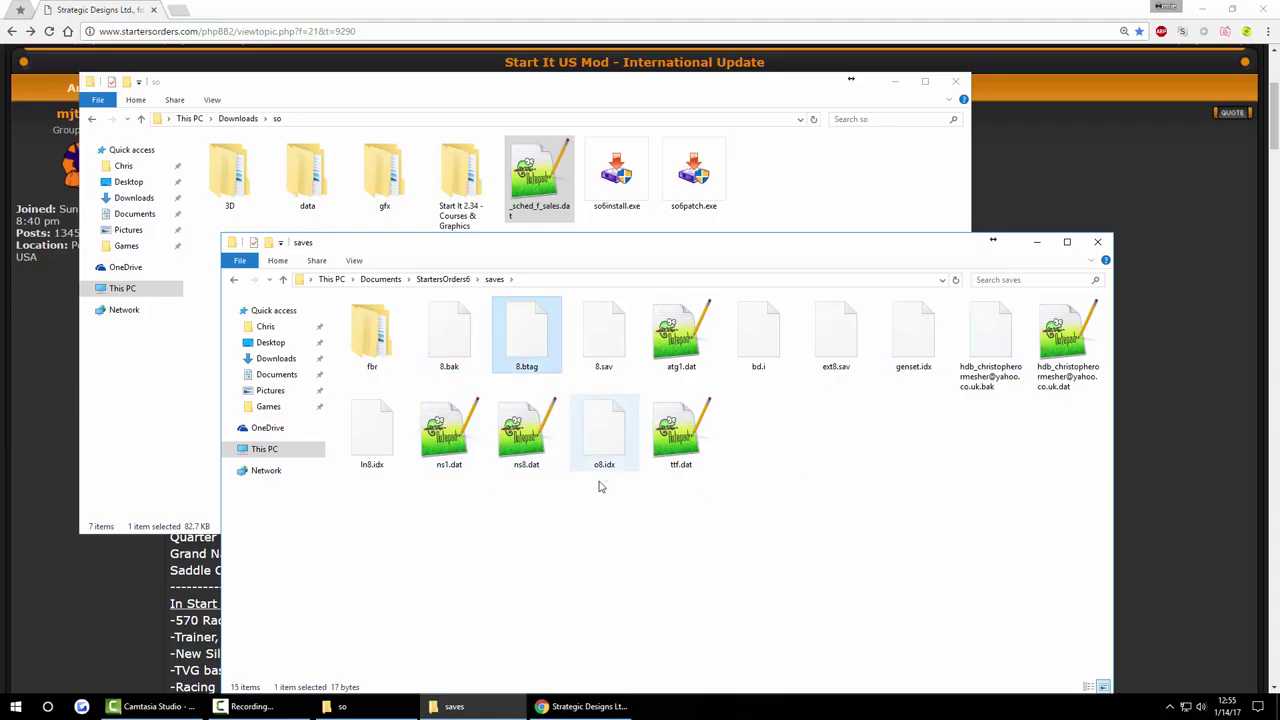
left_click(883, 520)
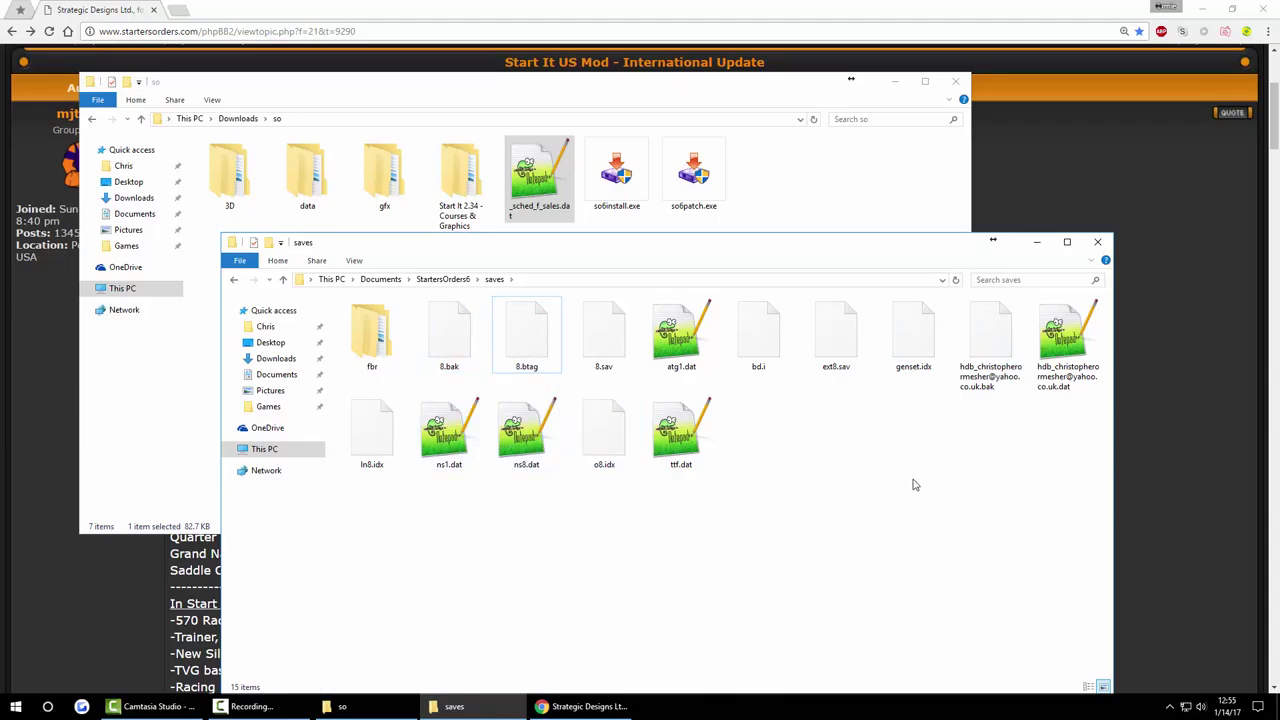
left_click(681, 435)
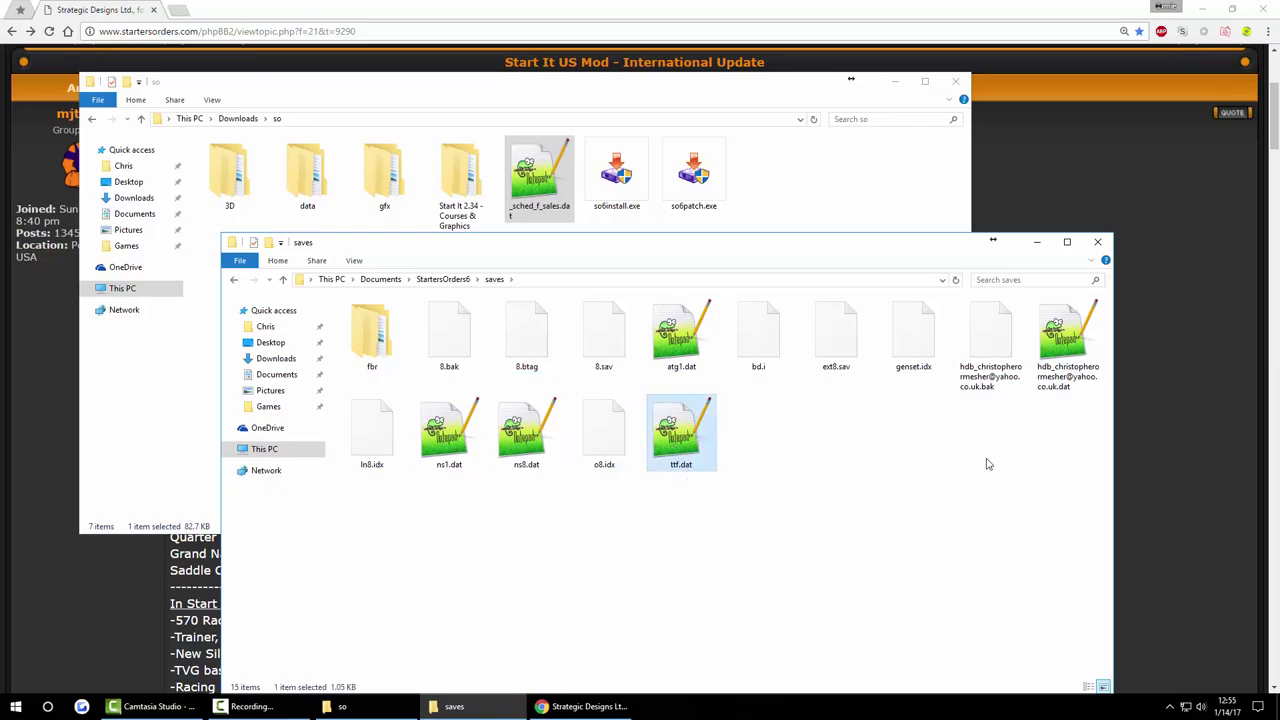
left_click(1095, 368)
left_click(1017, 346)
left_click(857, 457)
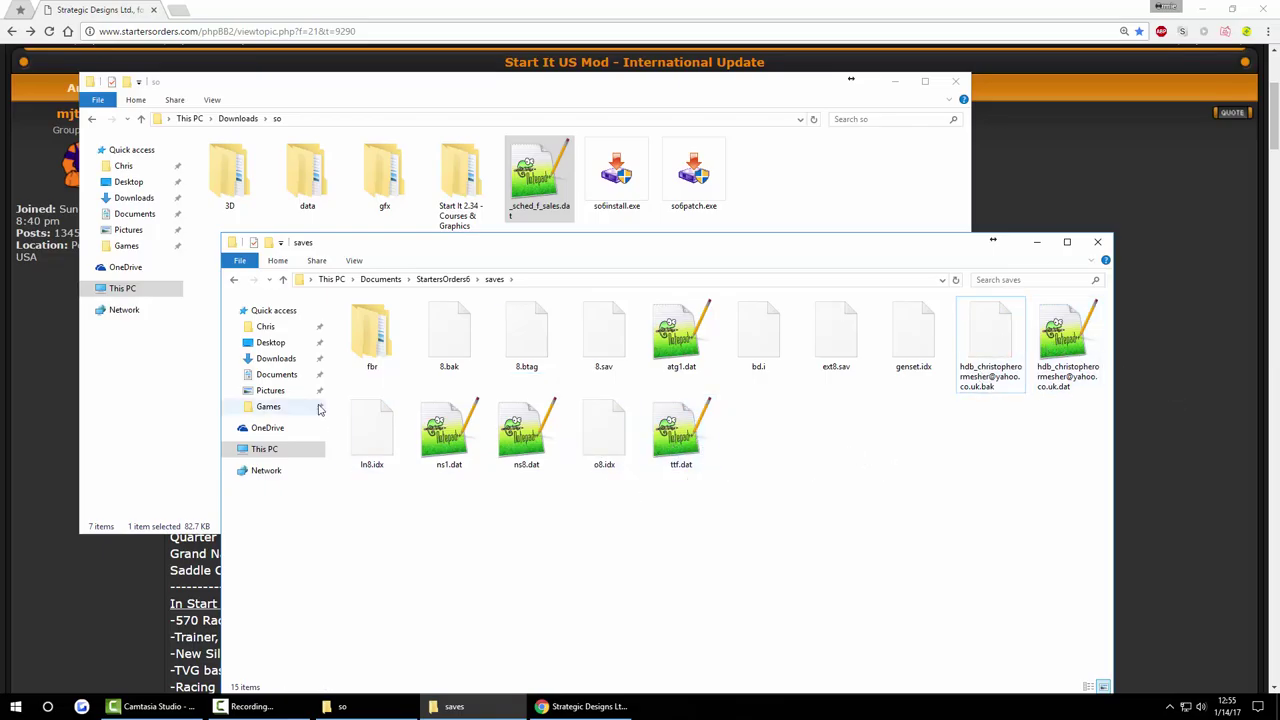
- Locate _sched_f_sales.dat in exports\schedules\2 of the StartersOrders6 documents folder and match it with the downloaded file in so
key("BackSpace")
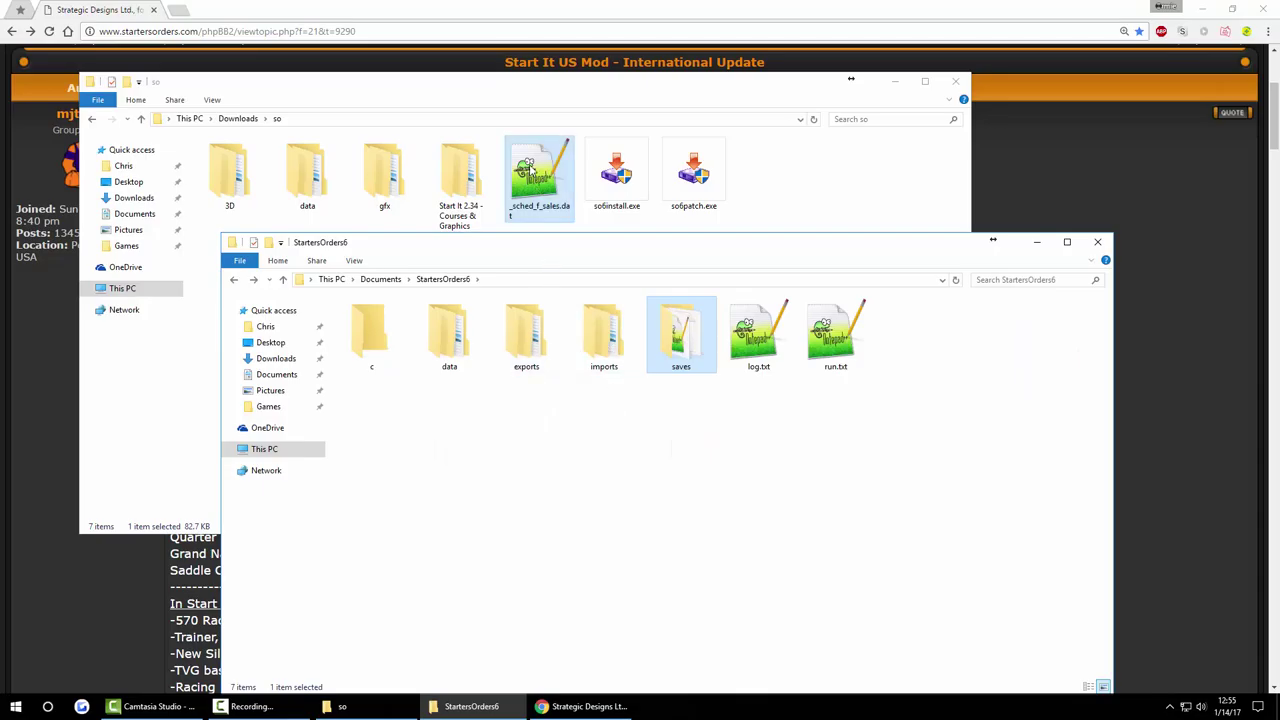
left_click(540, 178)
left_click(488, 594)
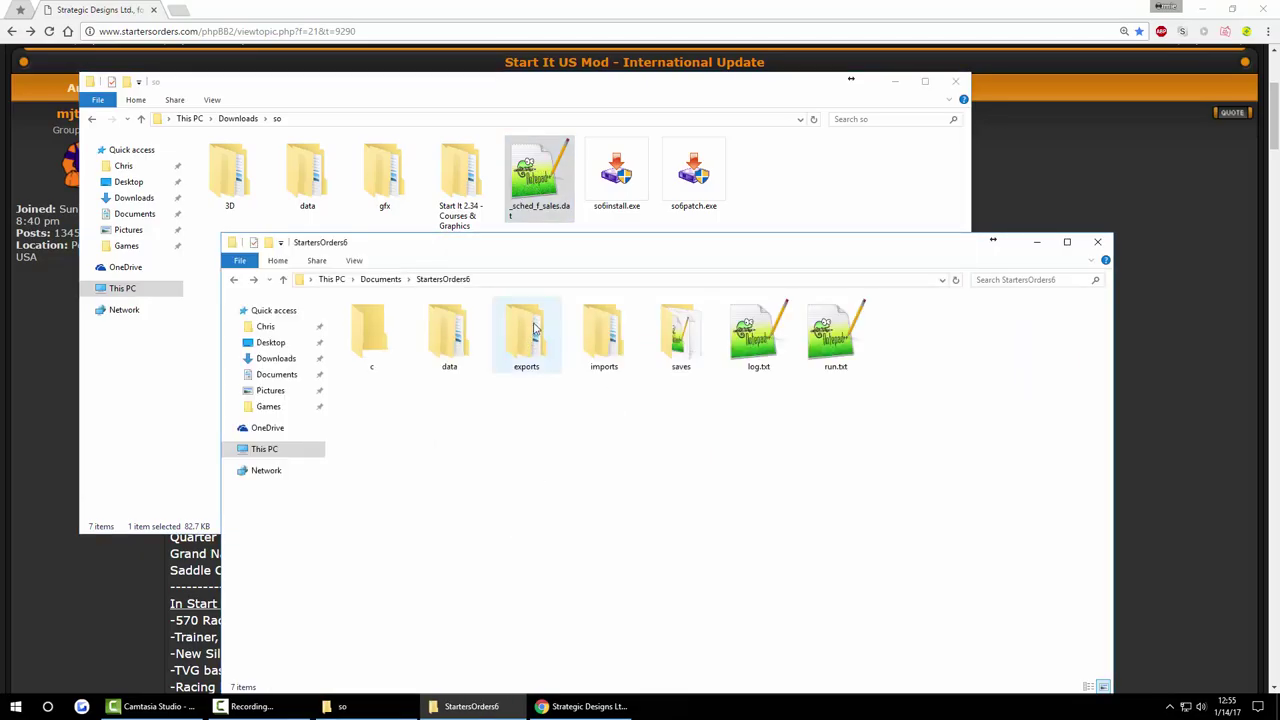
double_click(529, 328)
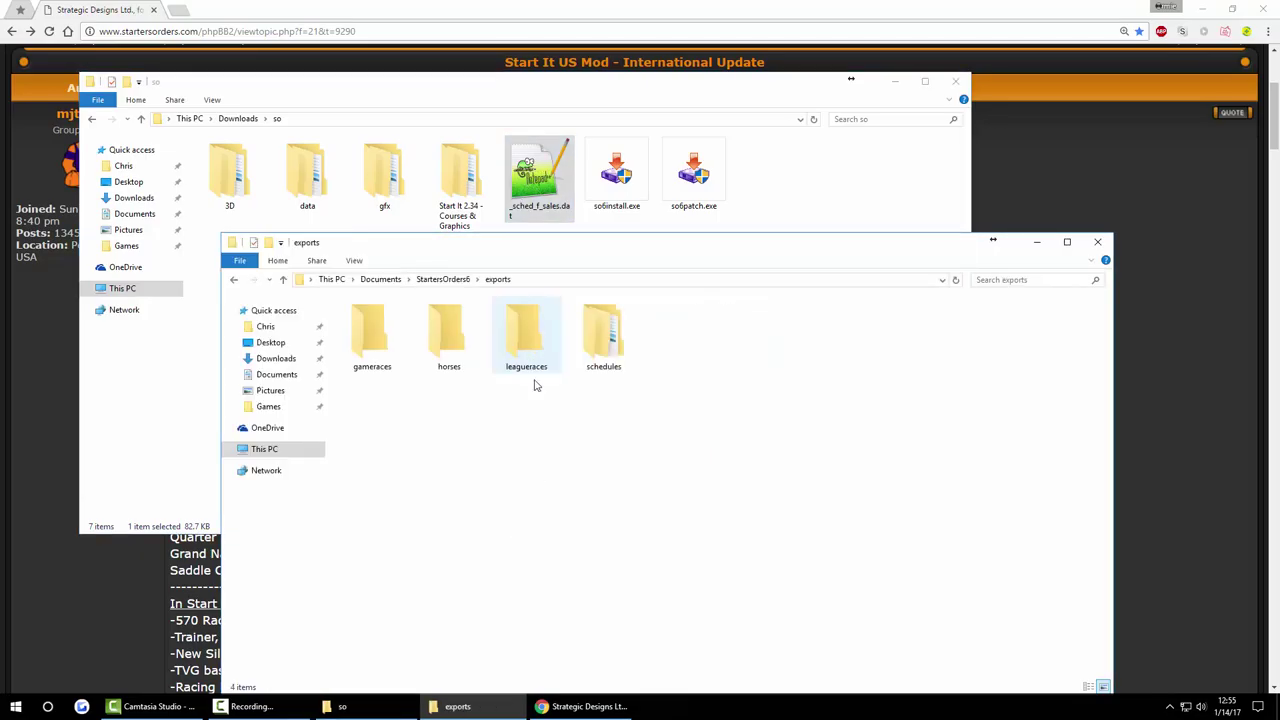
double_click(605, 350)
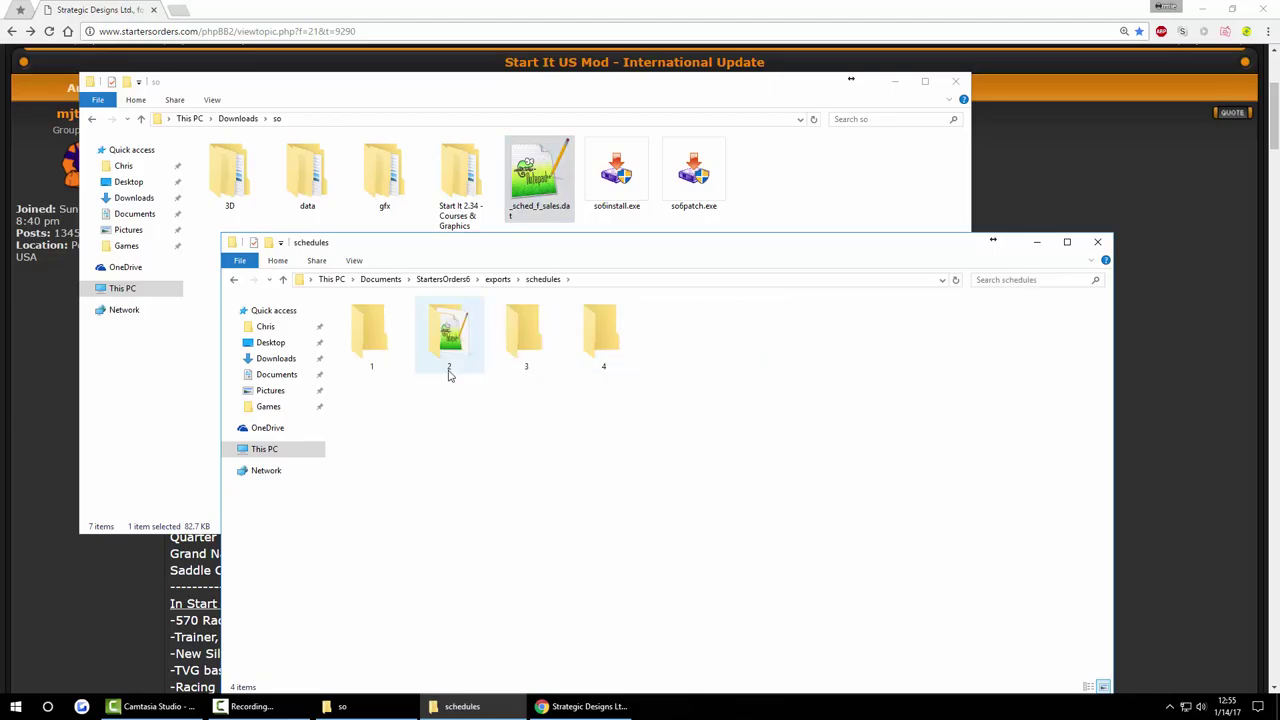
double_click(450, 340)
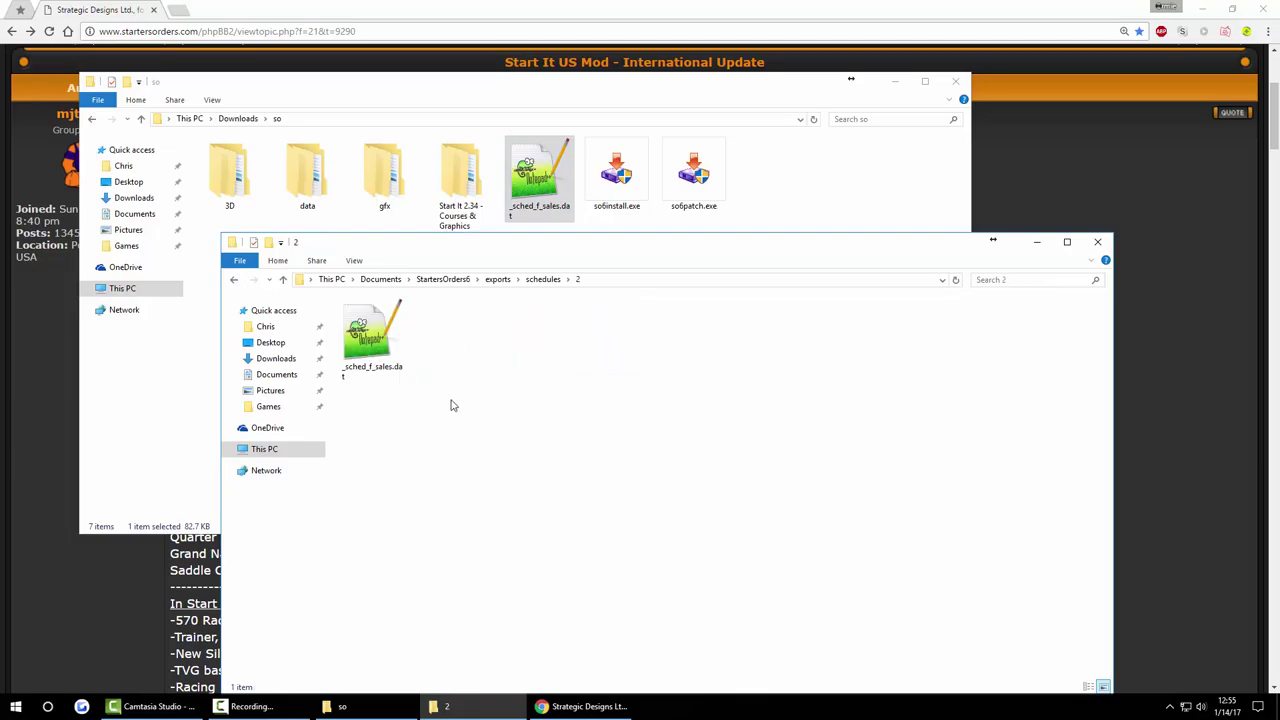
left_click(372, 340)
left_click(540, 180)
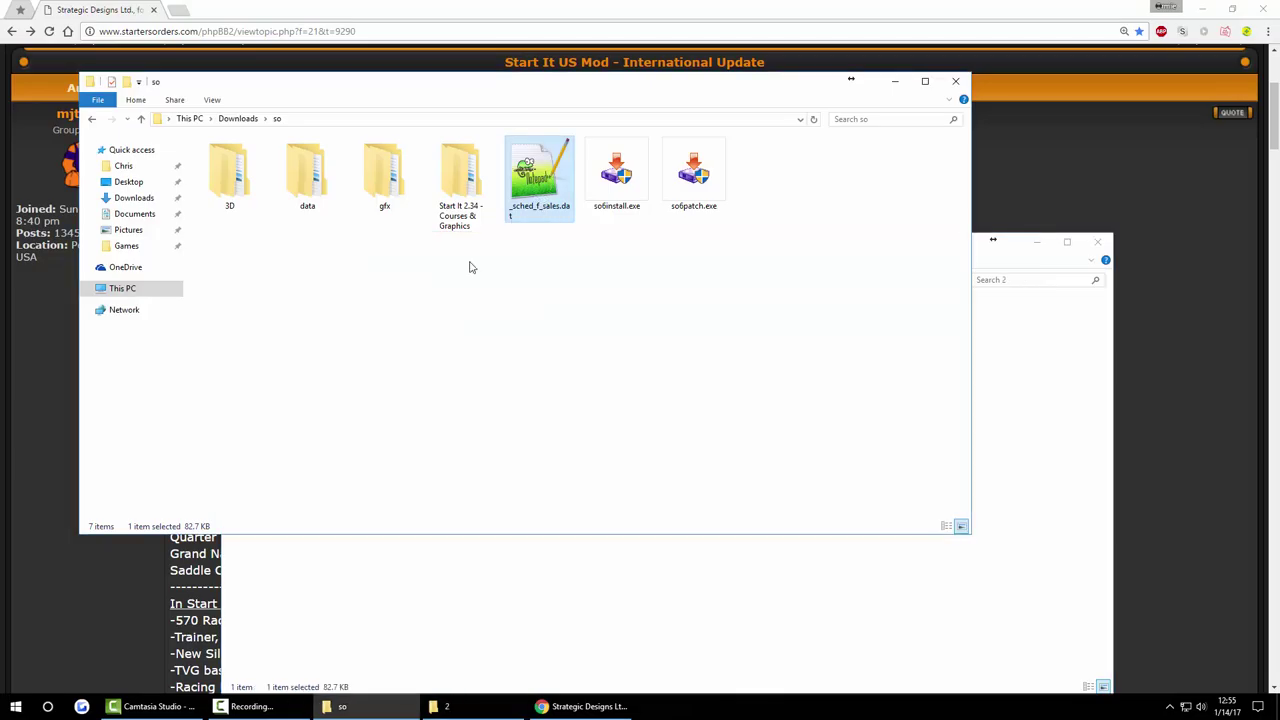
key("alt+Tab")
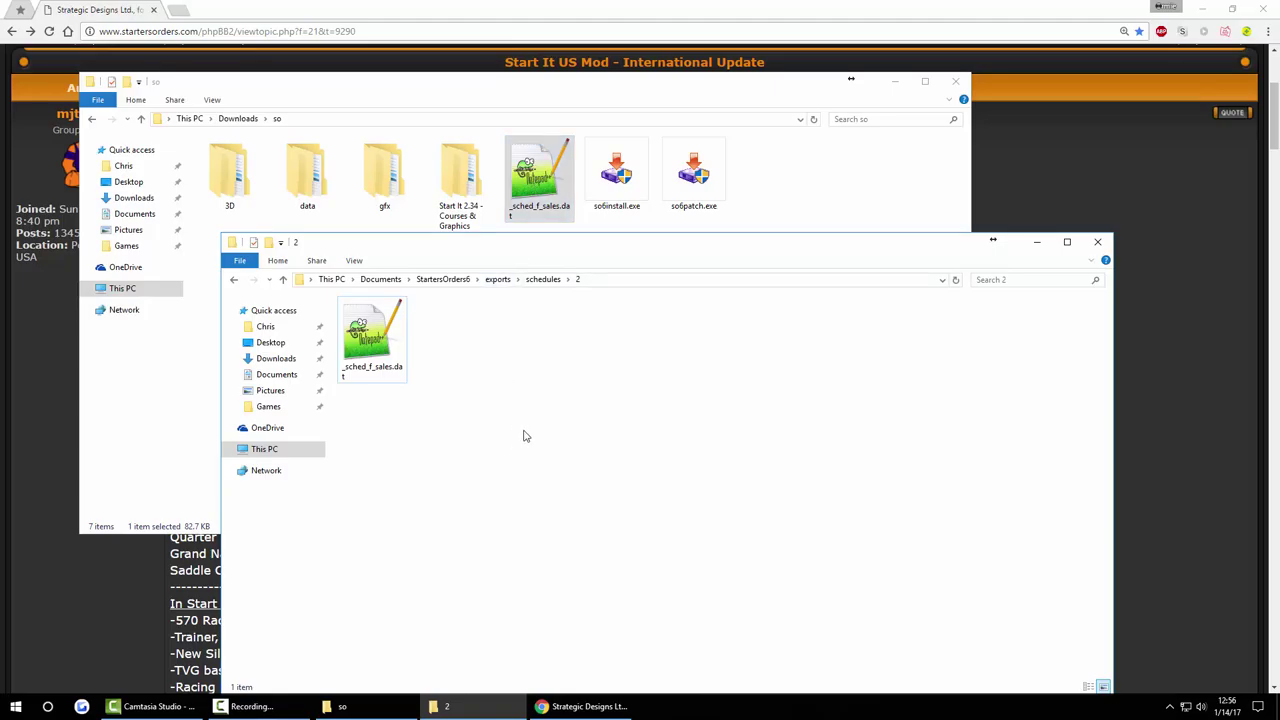
- Examine the numbered folders 1 to 4 inside the schedules folder of the StartersOrders6 exports
key("alt+Up")
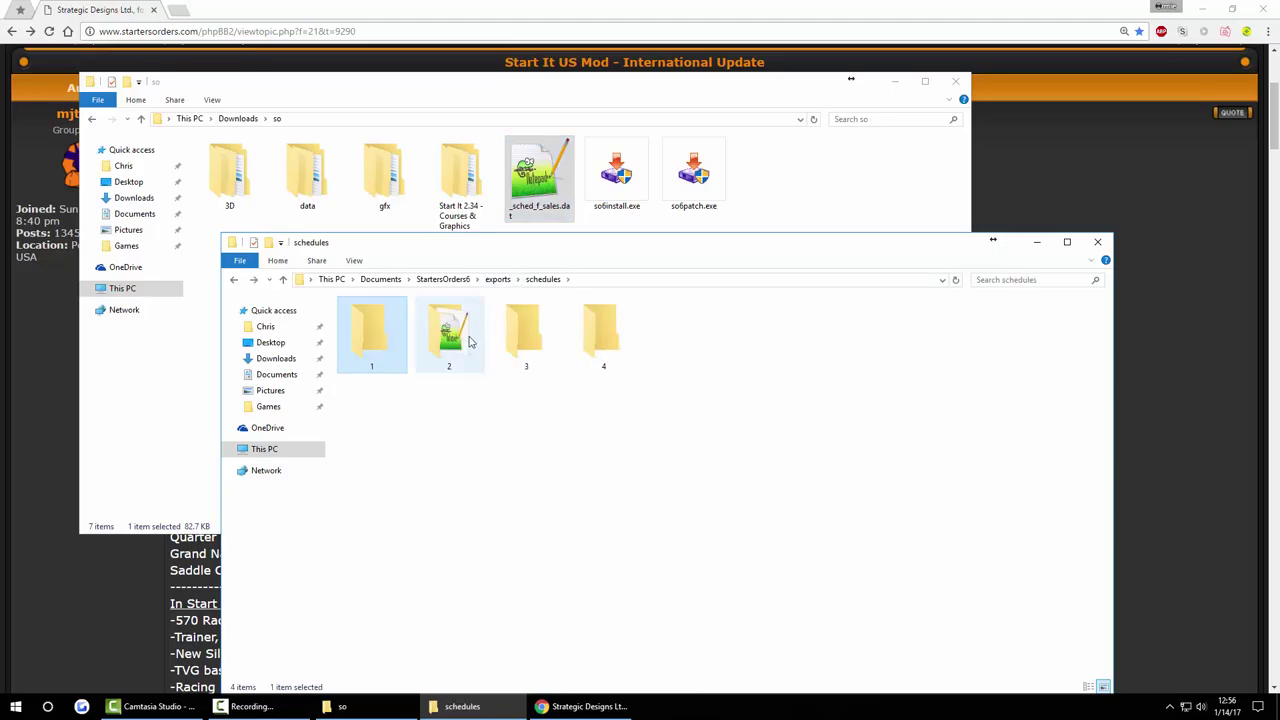
left_click(603, 334)
key("Home")
key("Right")
key("Right")
key("Right")
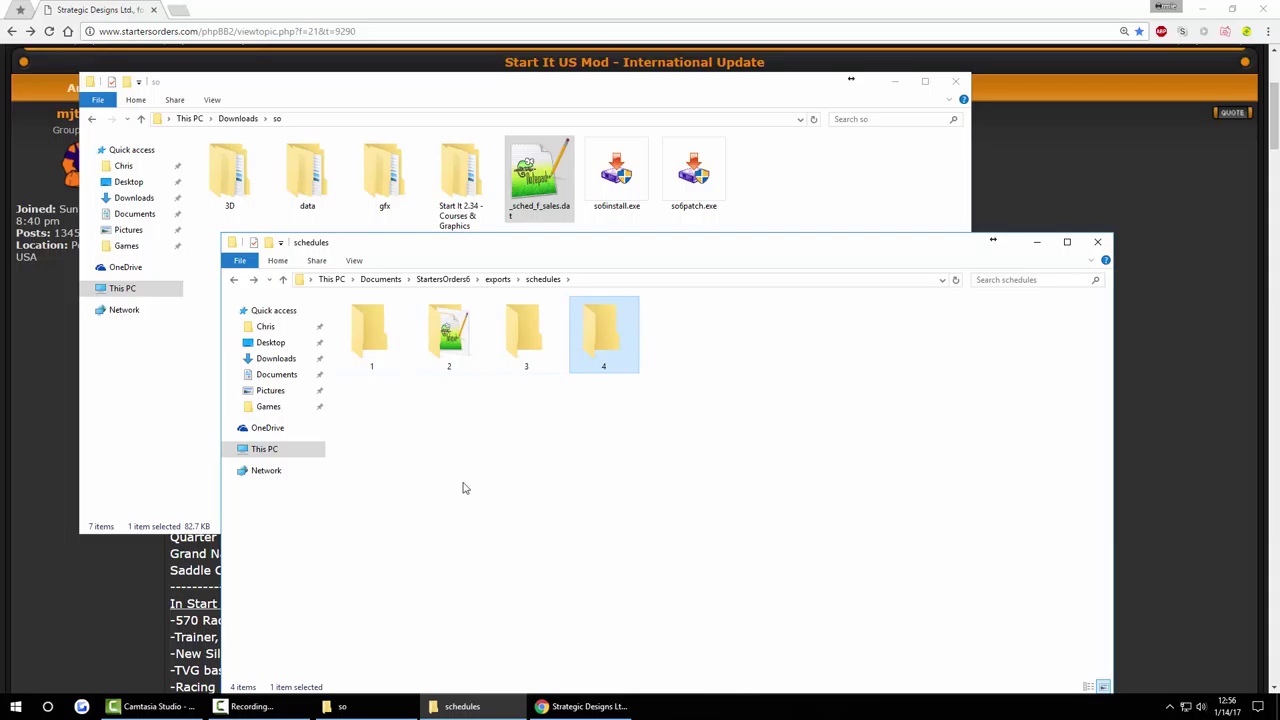
left_click(379, 339)
left_click(452, 342)
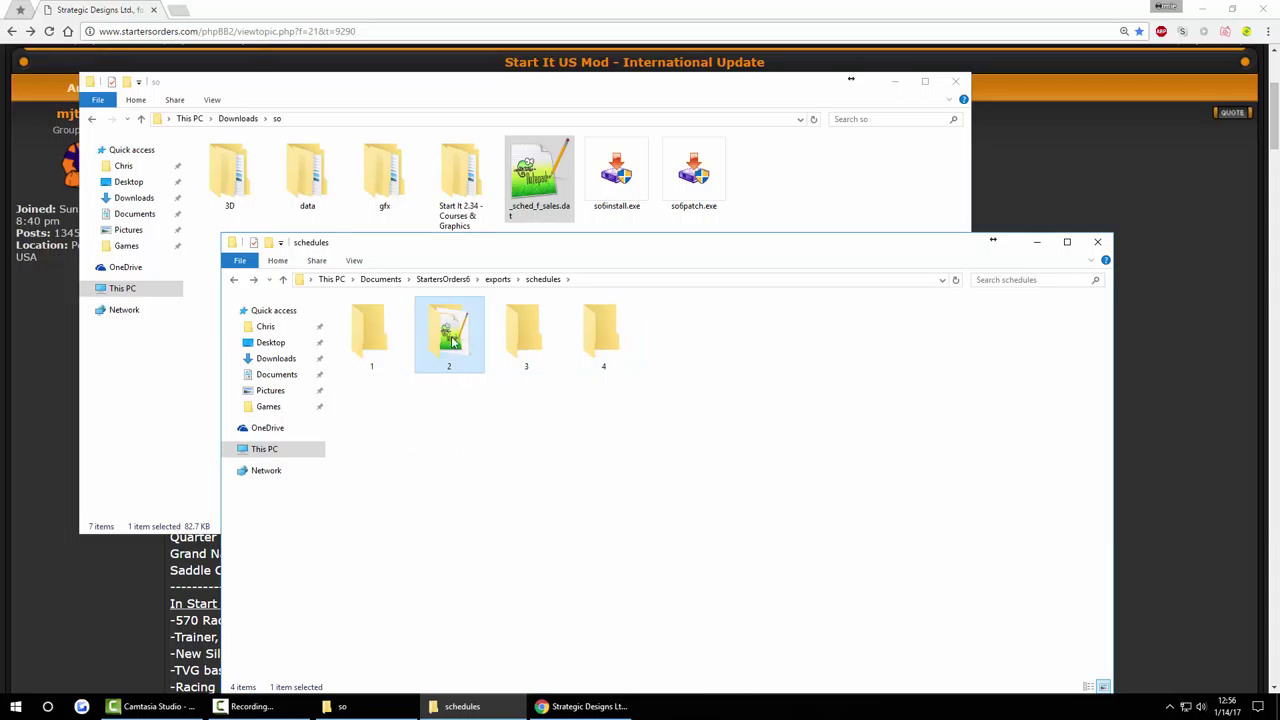
left_click(524, 334)
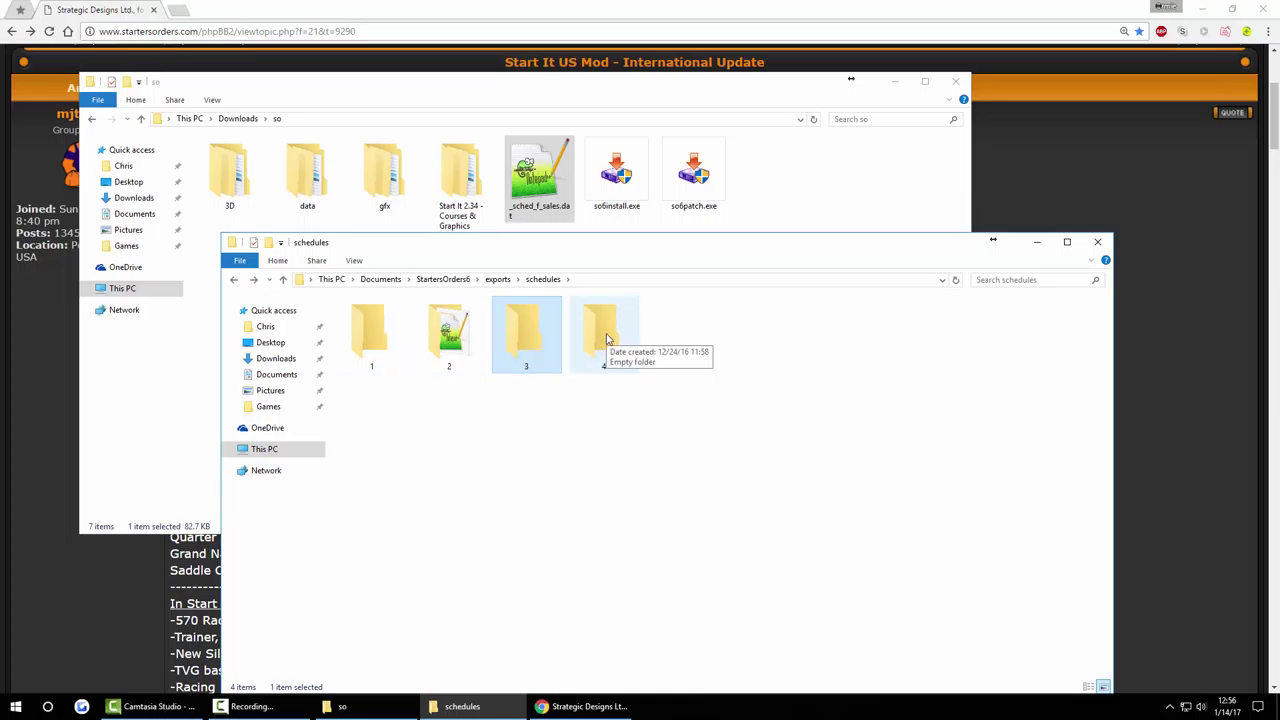
left_click(604, 336)
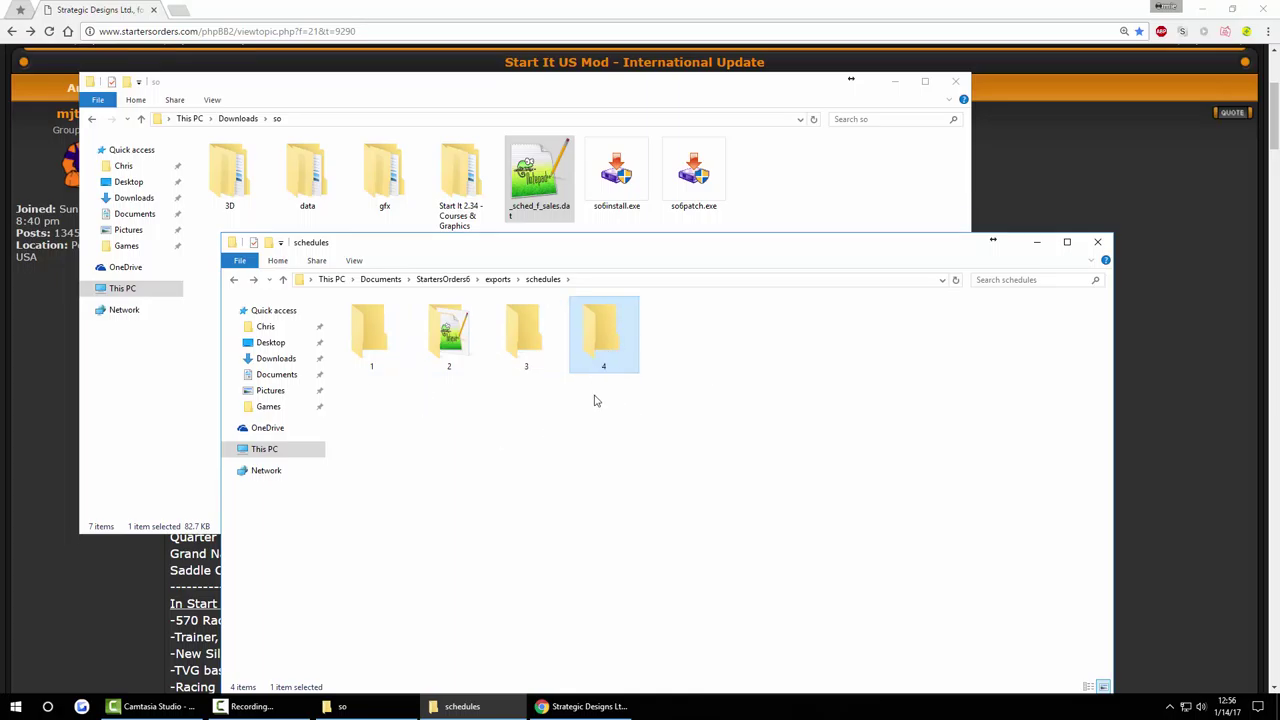
left_click_drag(619, 411, 365, 320)
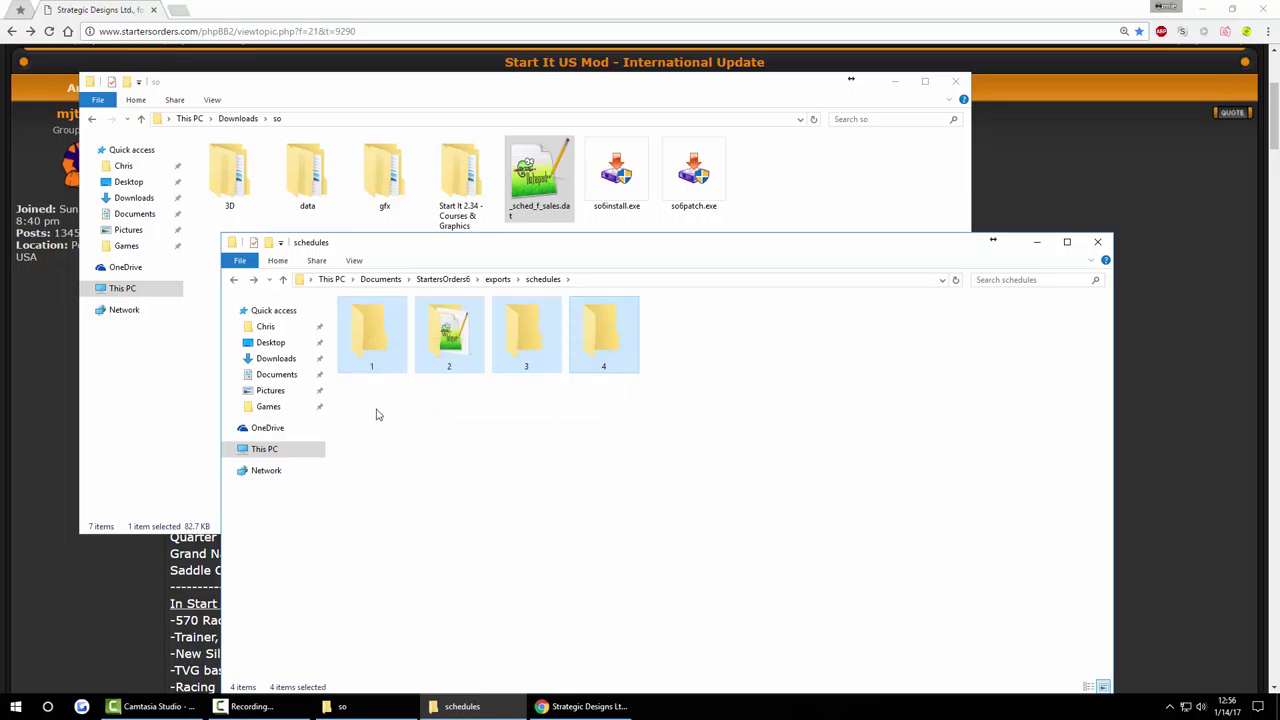
left_click(626, 429)
- Recheck the contents of schedules folder 2 and return to the exports folder
left_click(524, 333)
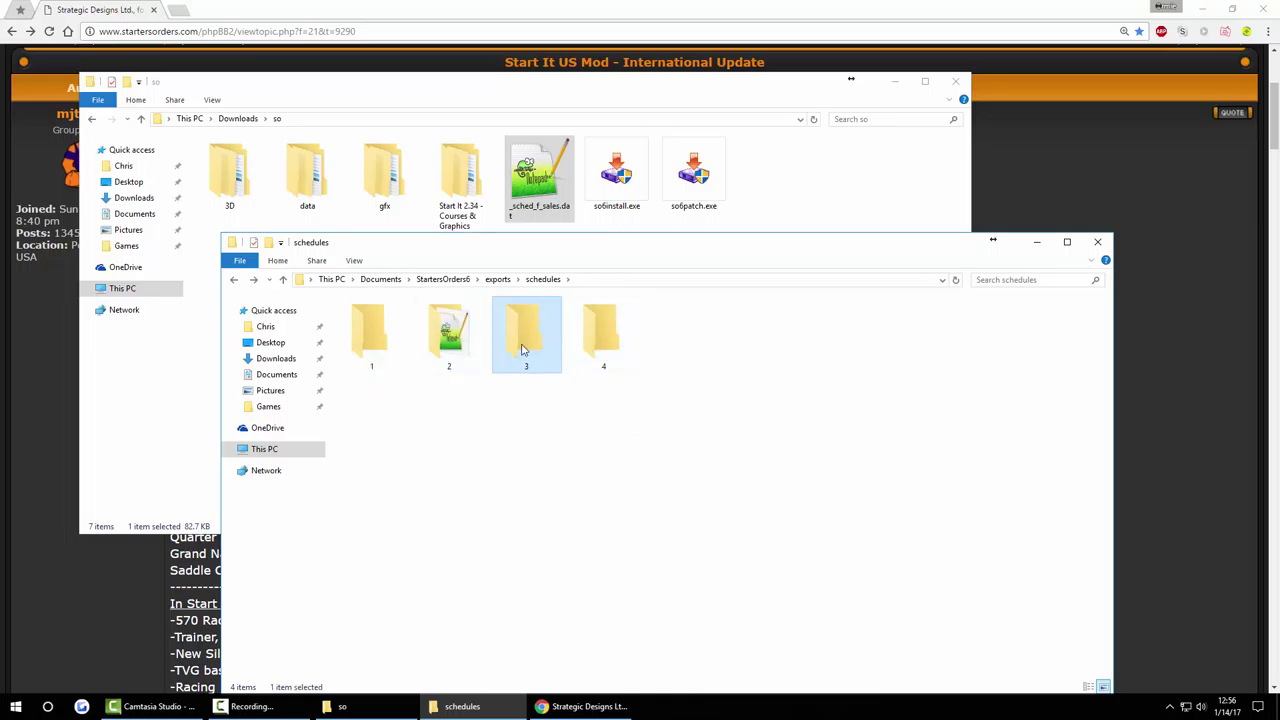
left_click(458, 340)
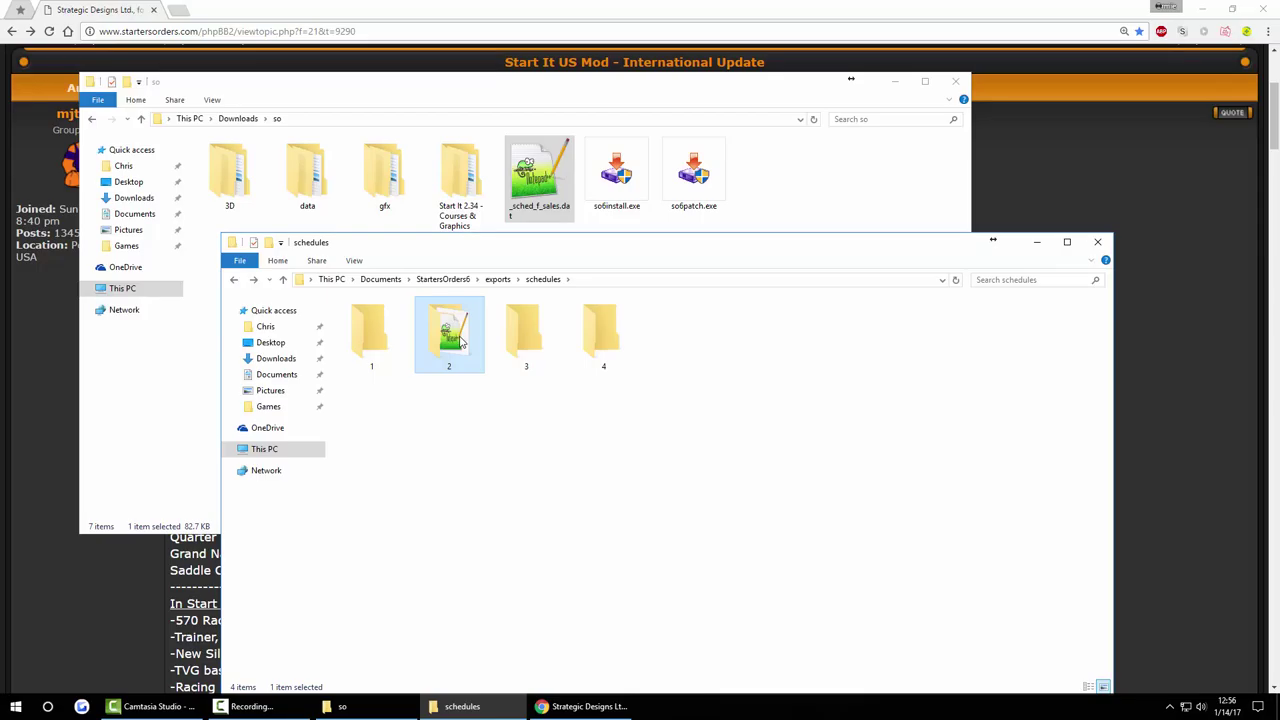
double_click(455, 338)
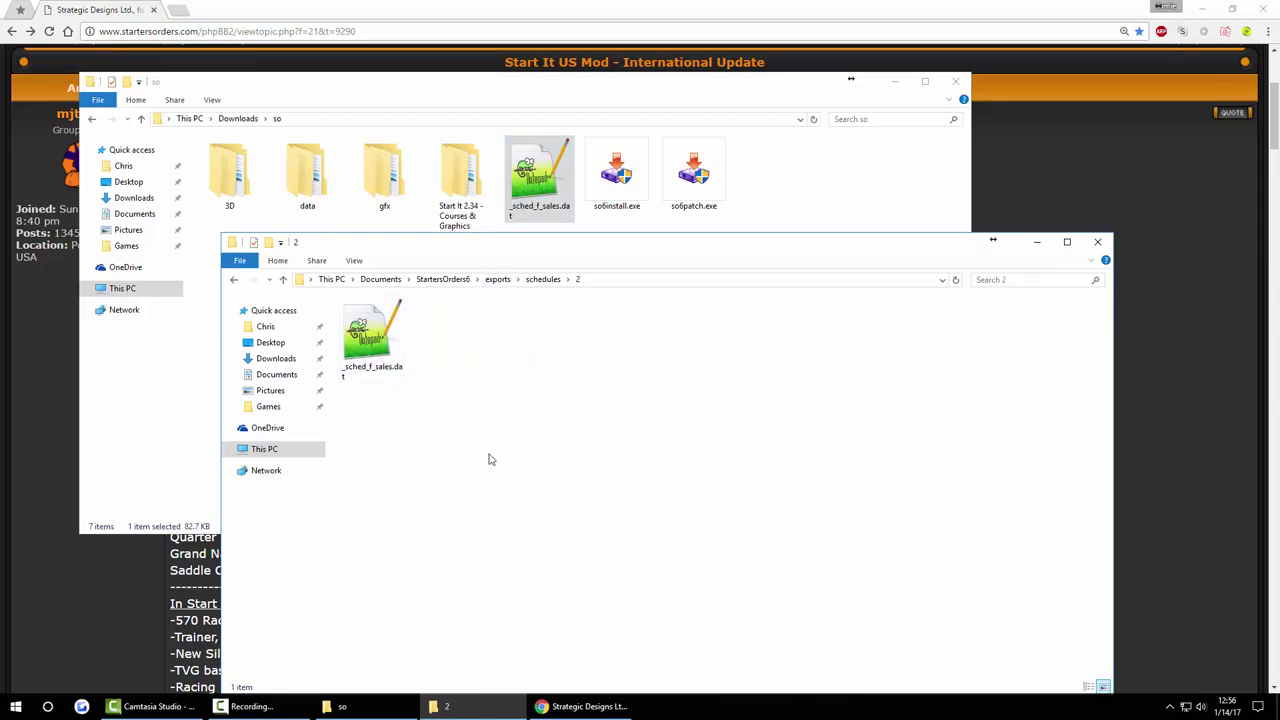
key("alt+Left")
key("alt+Left")
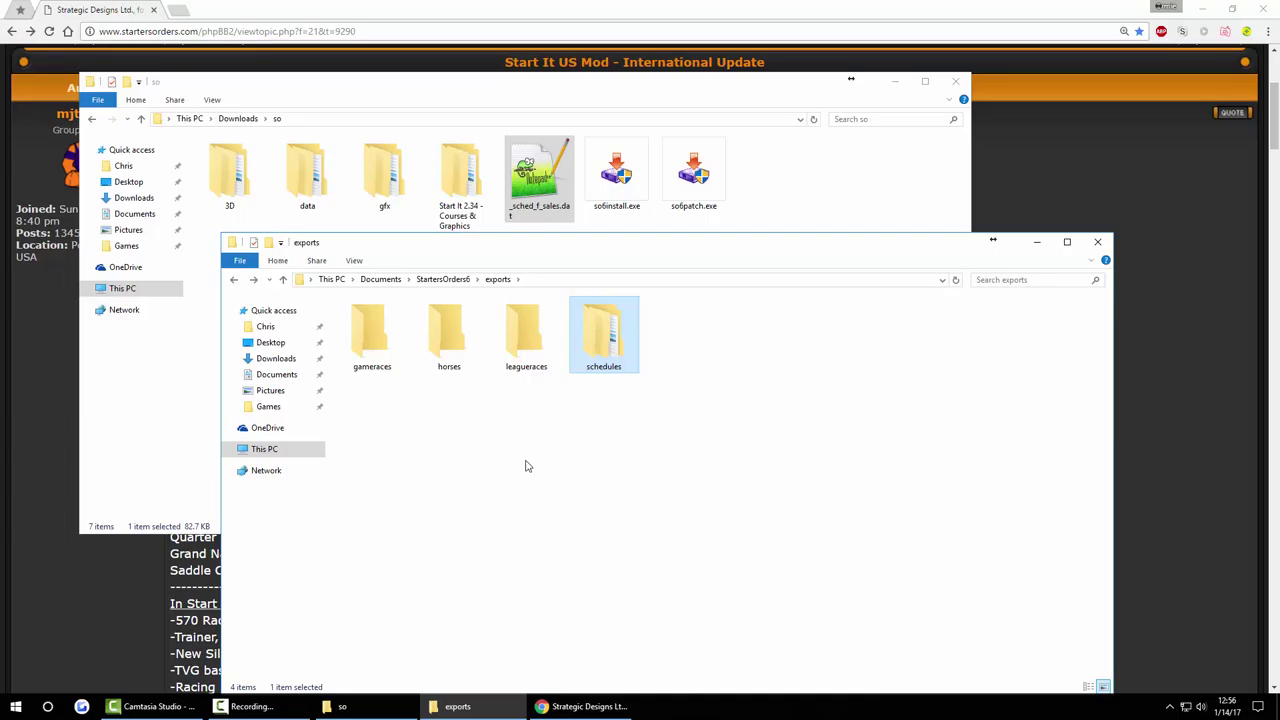
- Examine the racecourse folders in so\3D\courses, including the five folders 2_Generic1 to 2_Generic5dirt and the end of the list
double_click(240, 190)
double_click(246, 200)
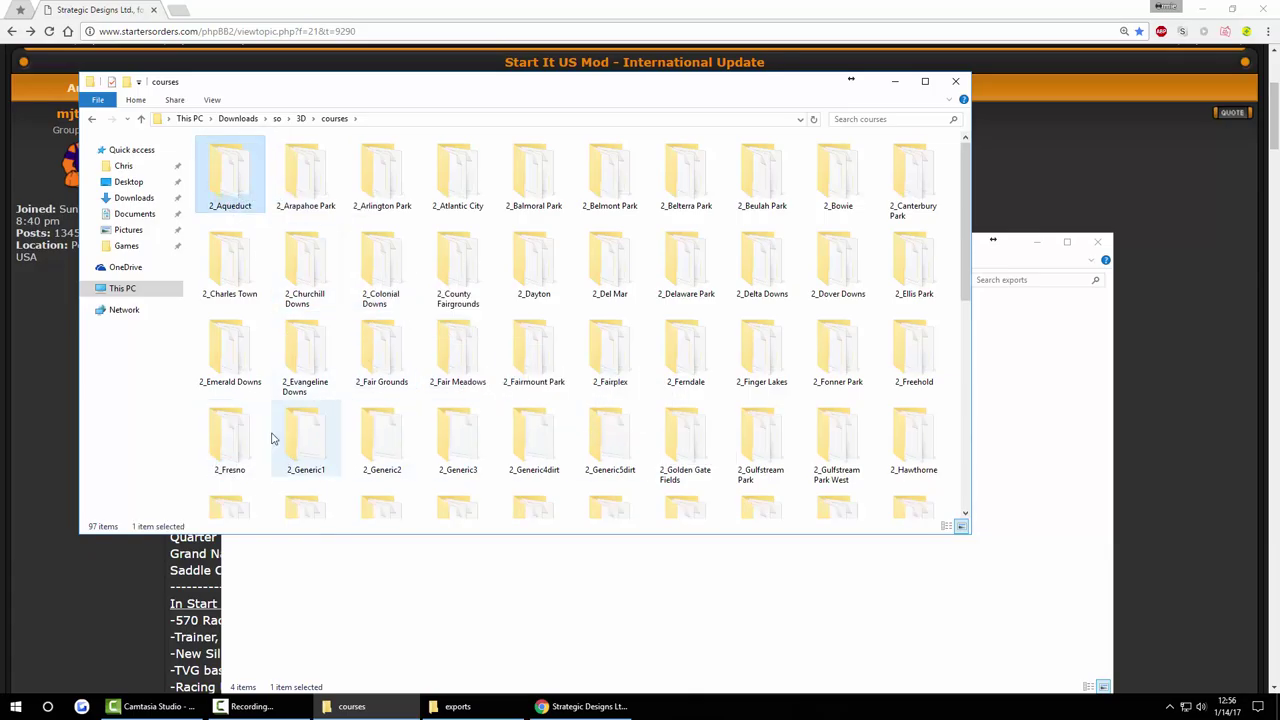
left_click_drag(265, 418, 558, 448)
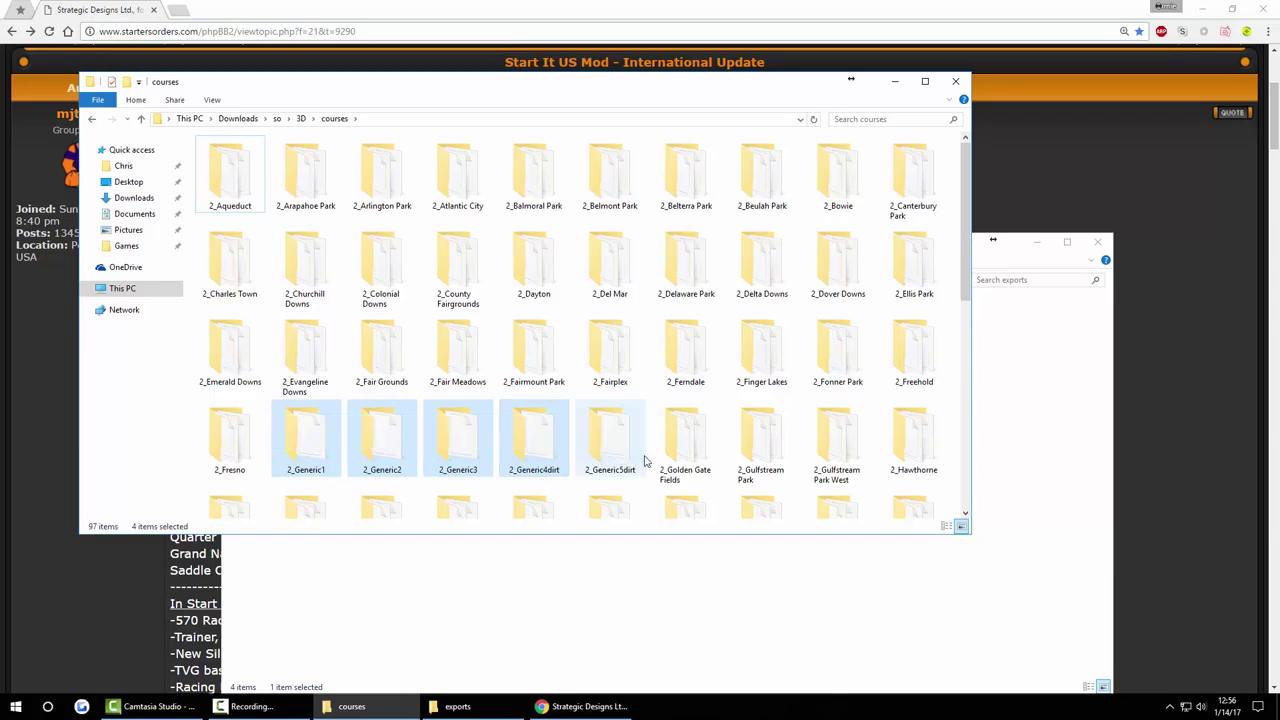
left_click_drag(648, 486, 306, 428)
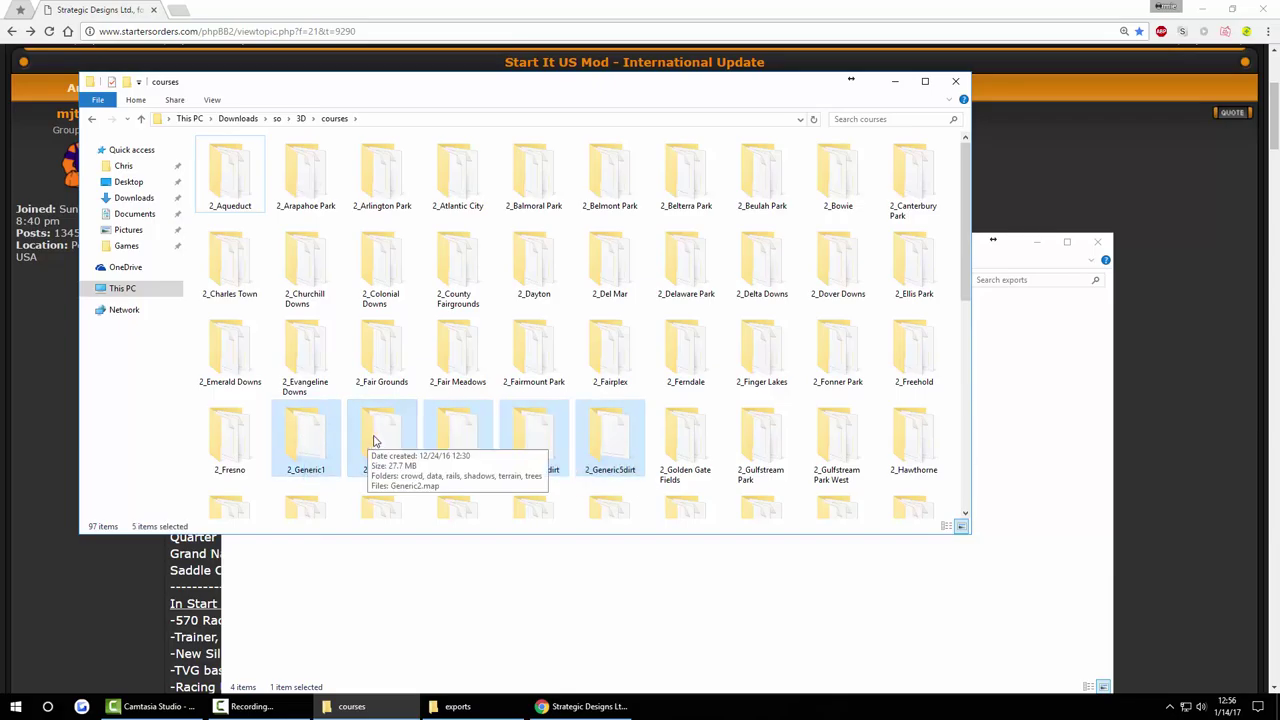
scroll(740, 455, "down", 5)
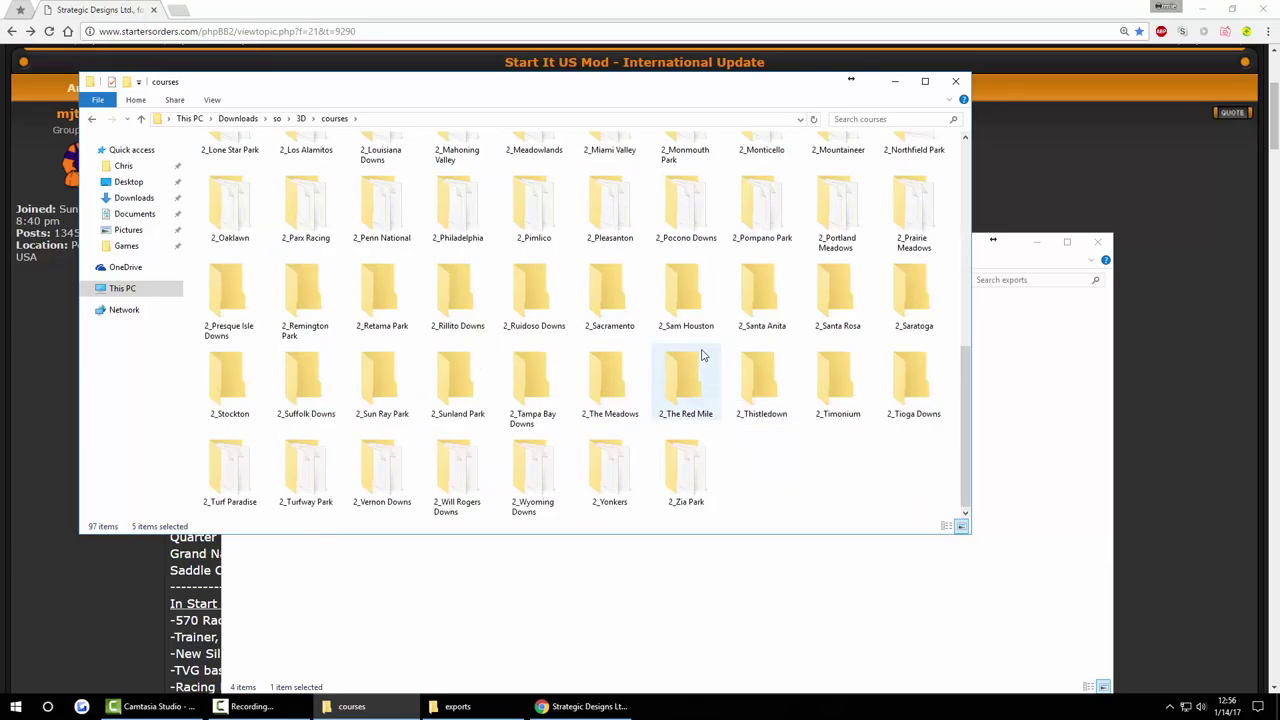
left_click(780, 460)
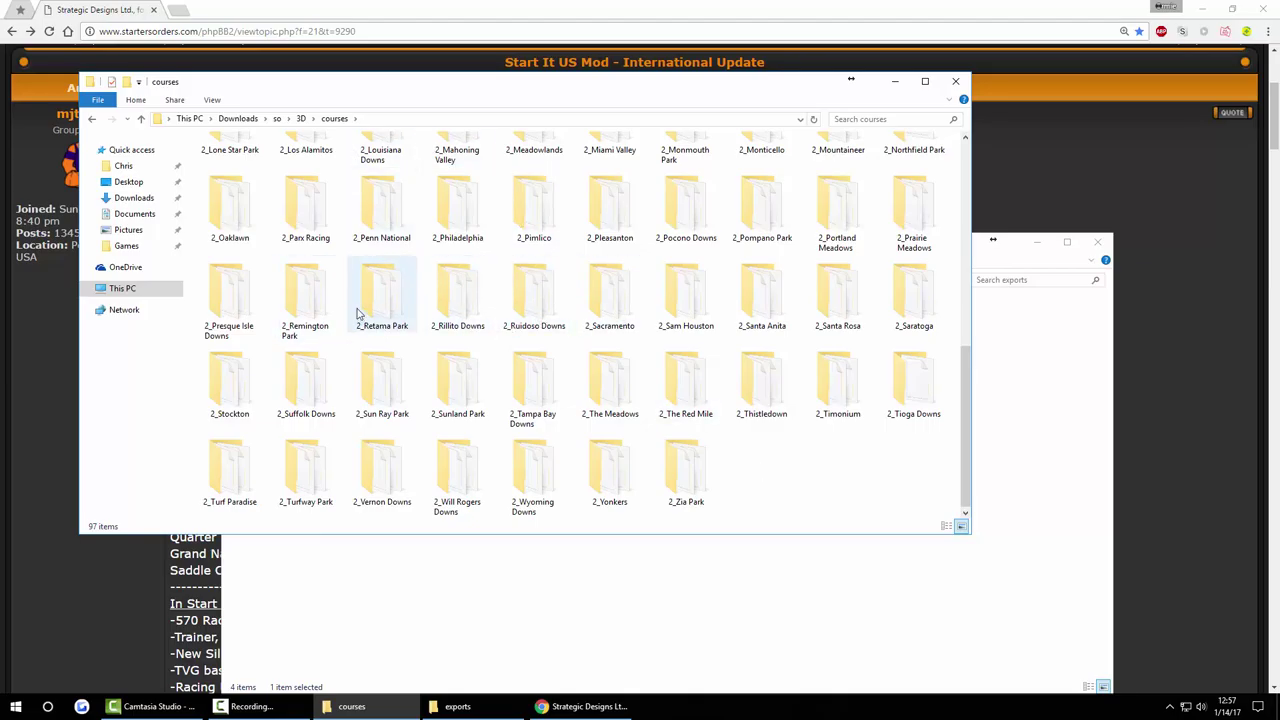
mouse_move(550, 318)
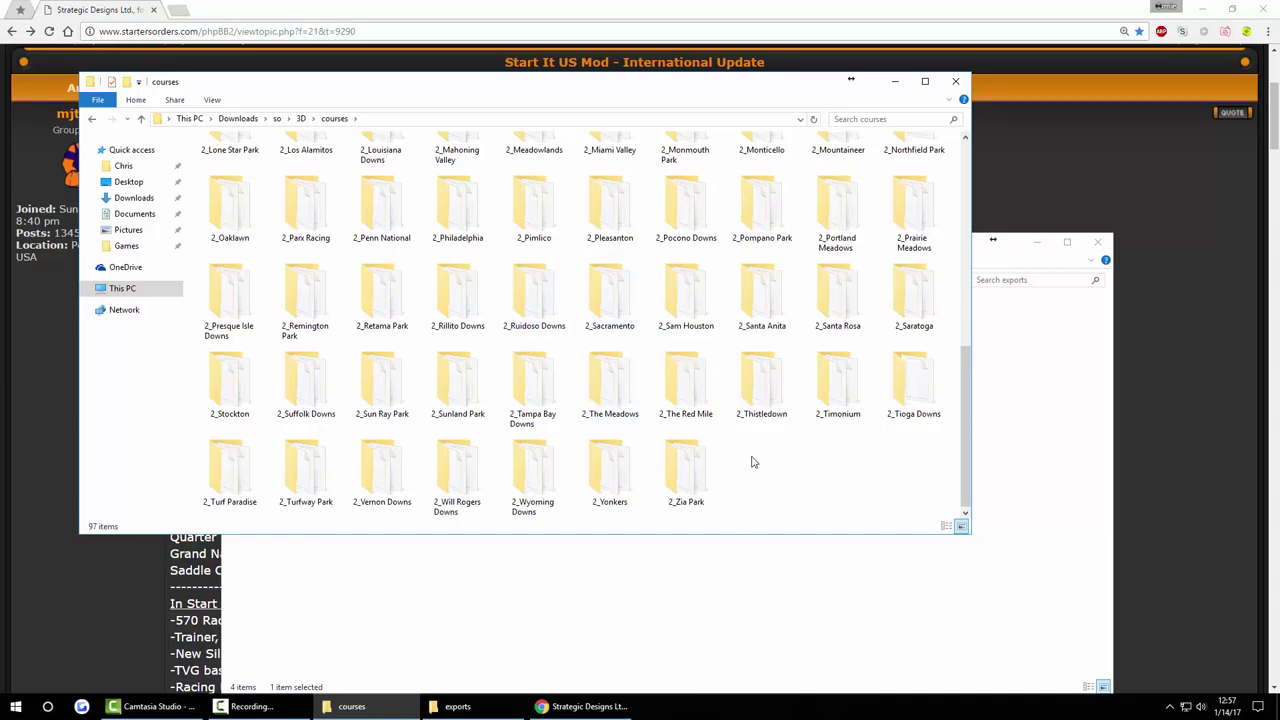
- Review the subfolders of 3D and the data and gfx mod folders in the so downloads folder
key("alt+Up")
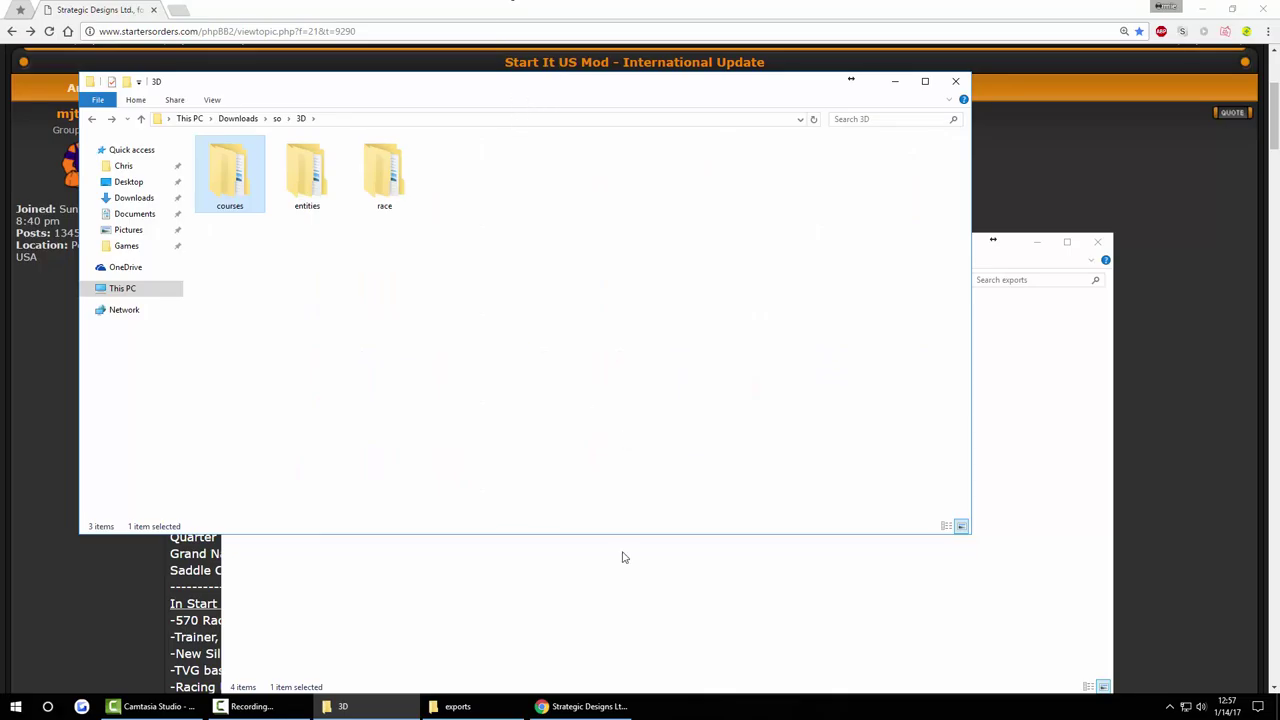
key("alt+Up")
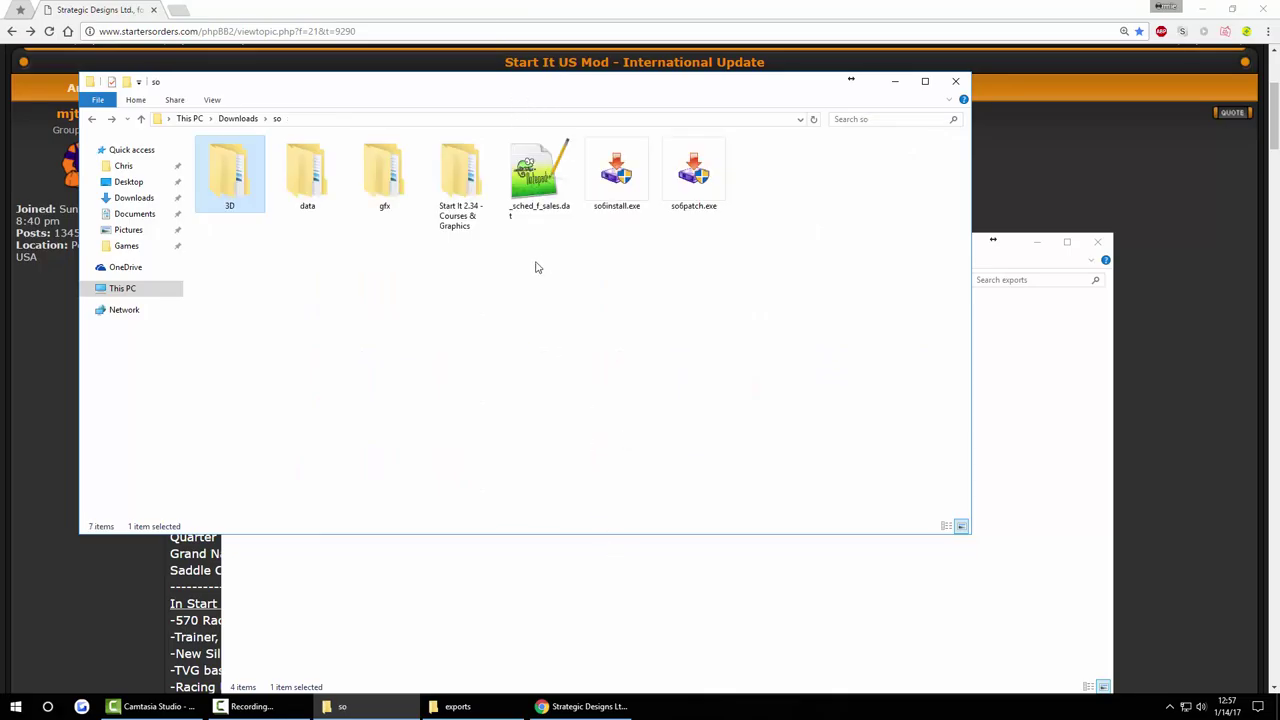
double_click(245, 185)
key("Right")
key("Right")
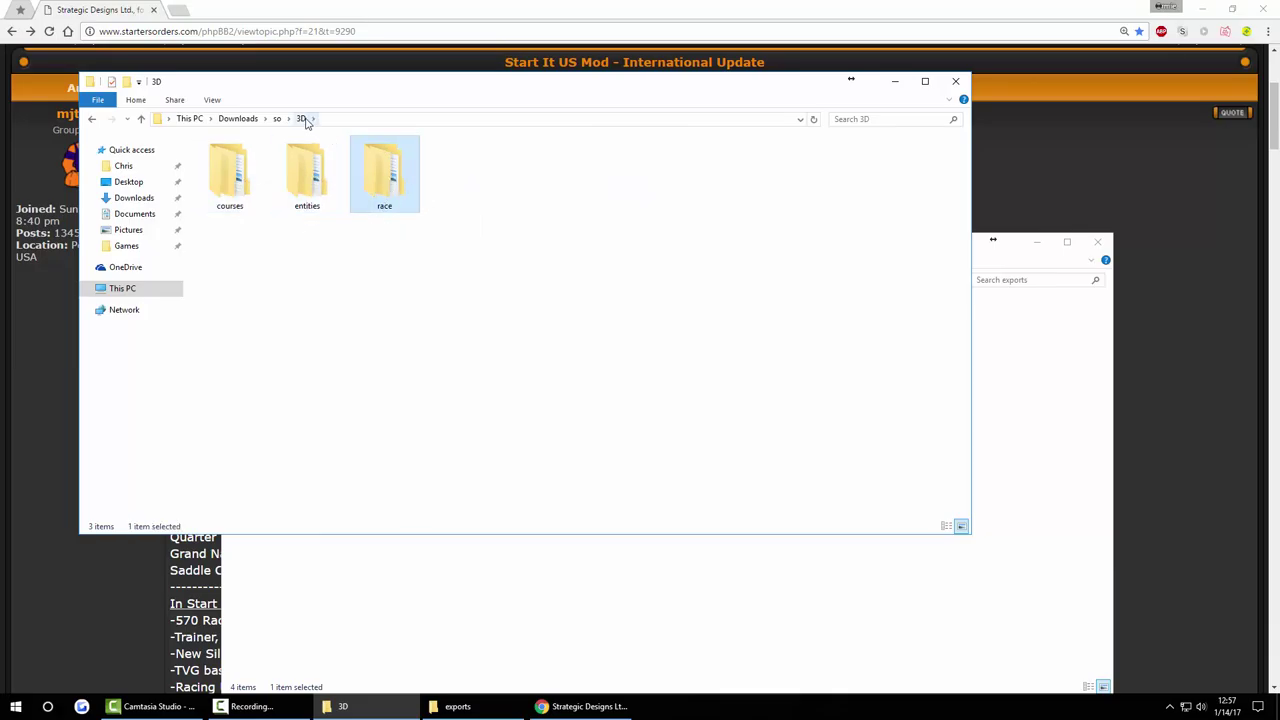
key("alt+Up")
key("Right")
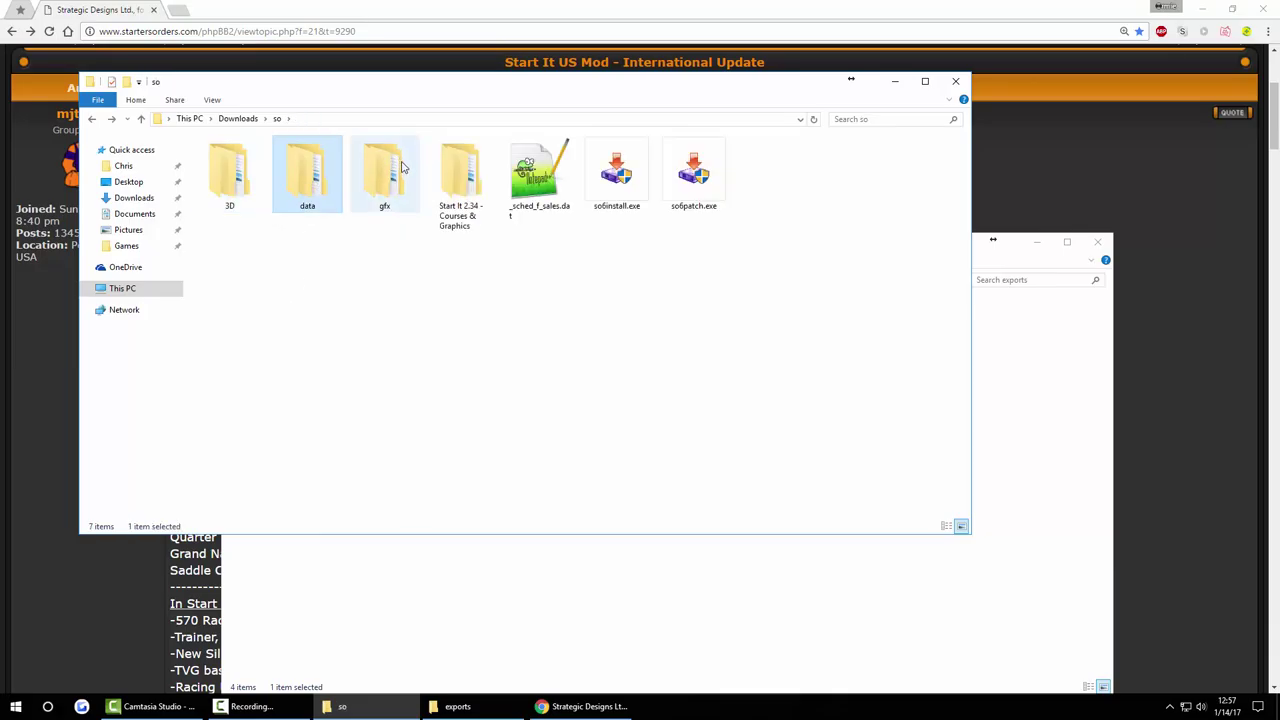
key("Right")
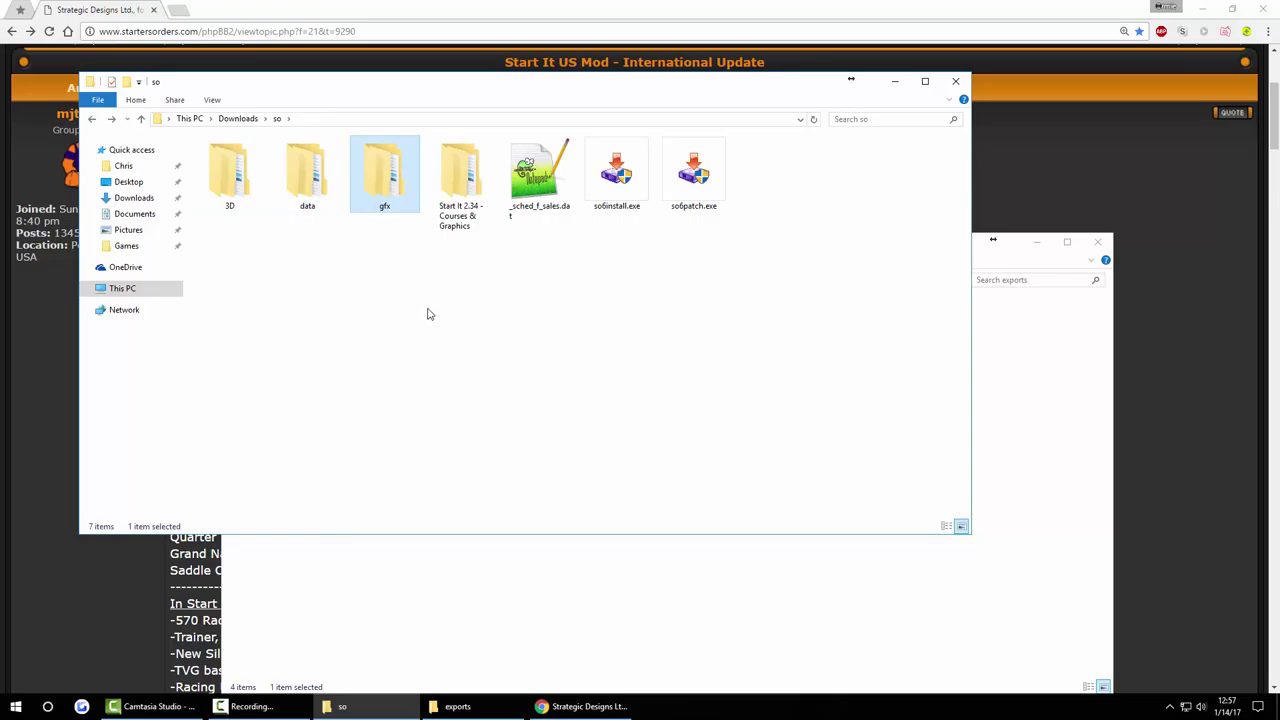
left_click(463, 185)
key("shift+Delete")
left_click(682, 401)
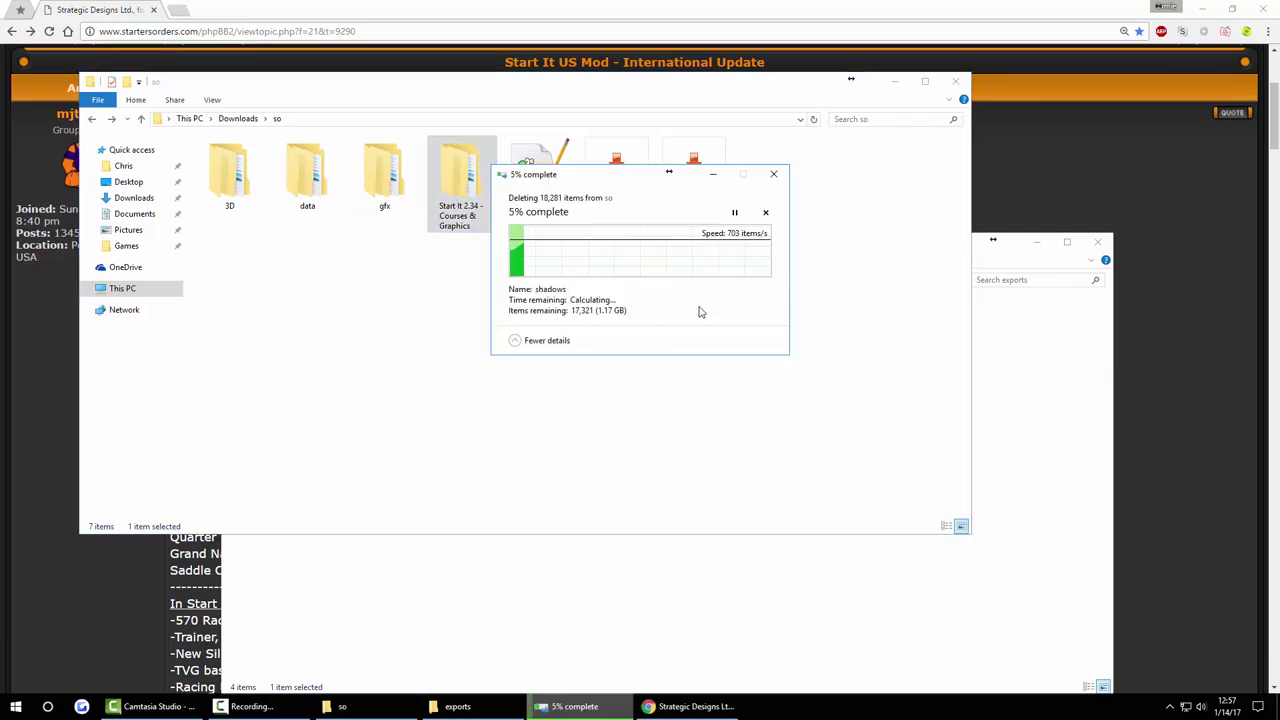
left_click(765, 212)
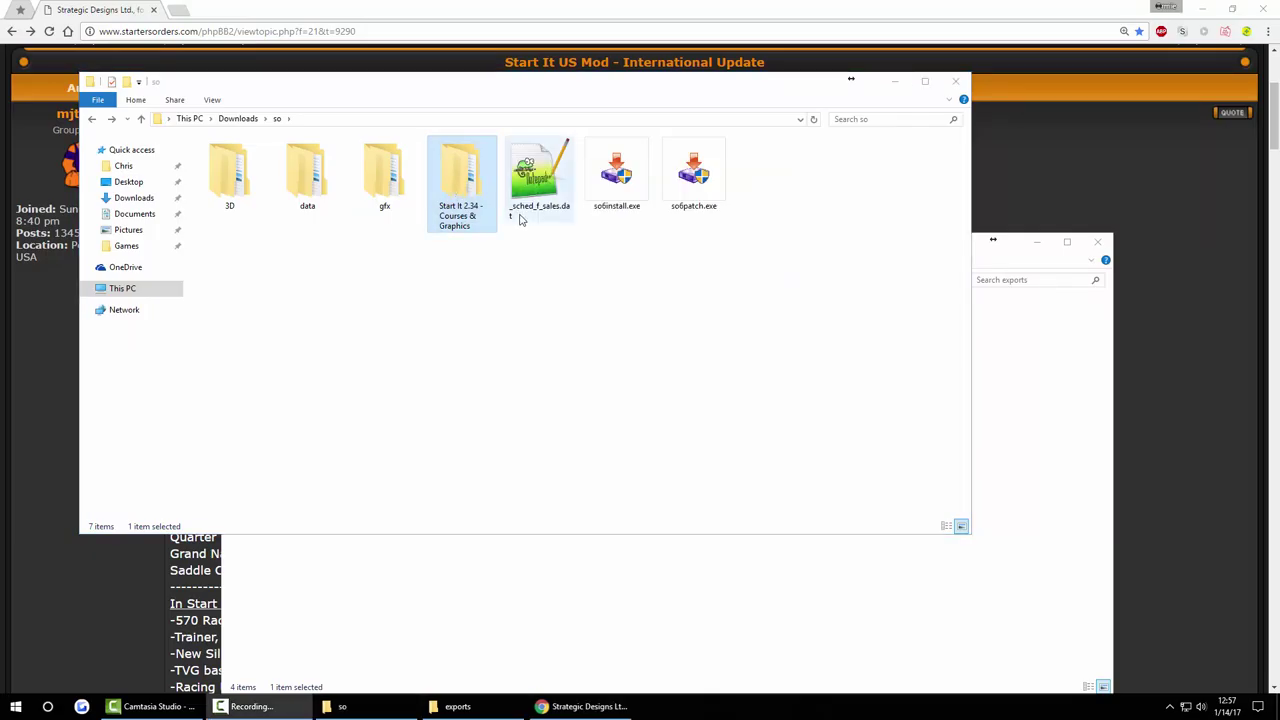
- Permanently delete the Start It 2.34 - Courses & Graphics folder from so and minimise the deletion progress window
key("shift+Delete")
left_click(689, 399)
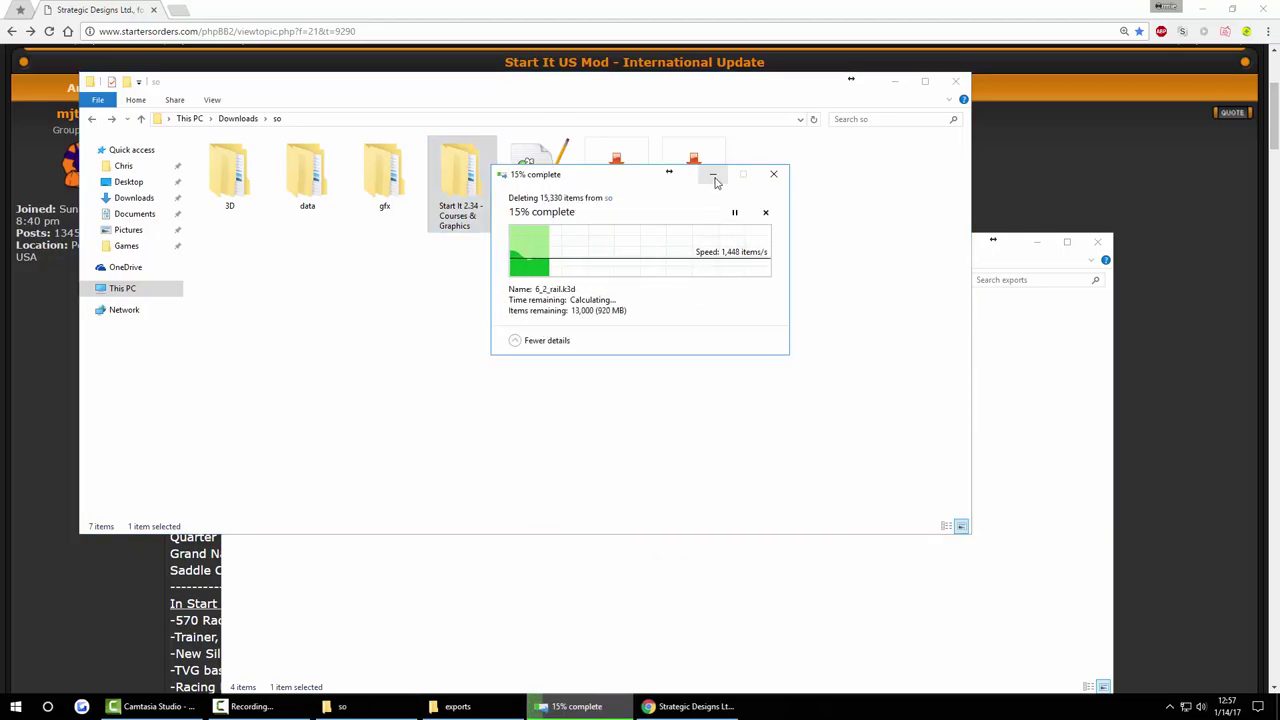
left_click(737, 212)
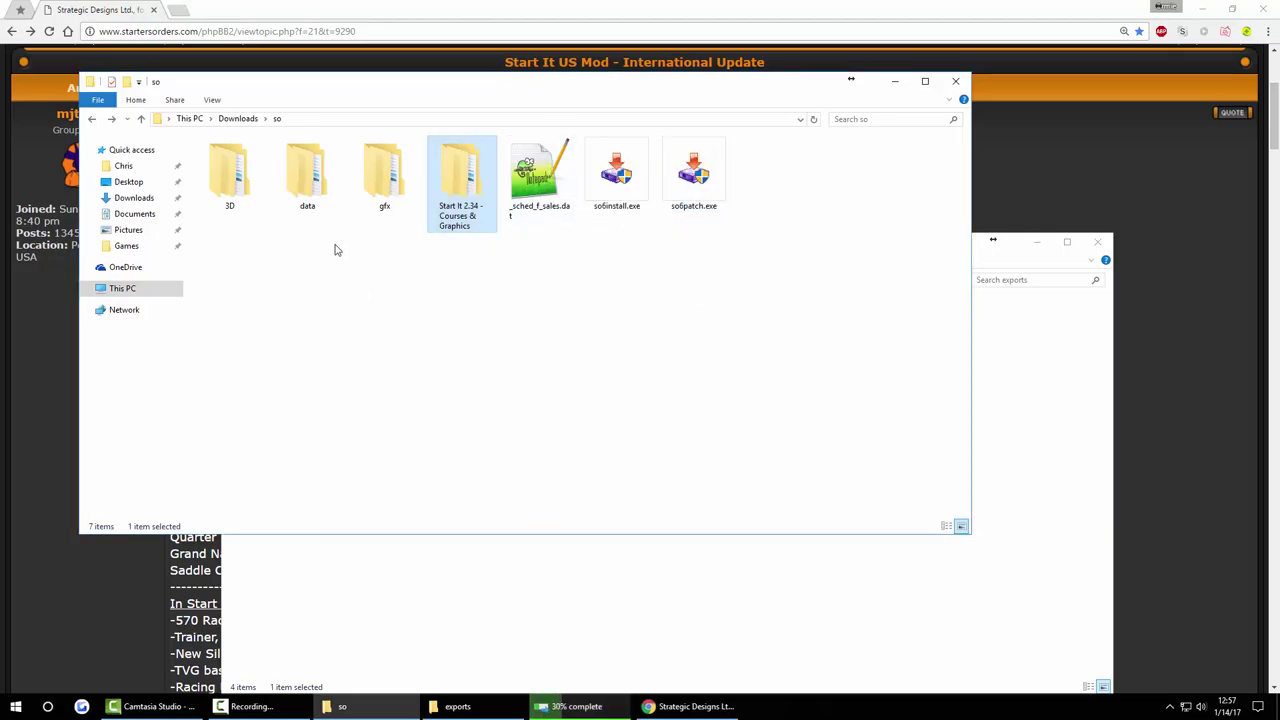
- Close the Downloads window and go back from exports to the StartersOrders6 folder in Documents
key("BackSpace")
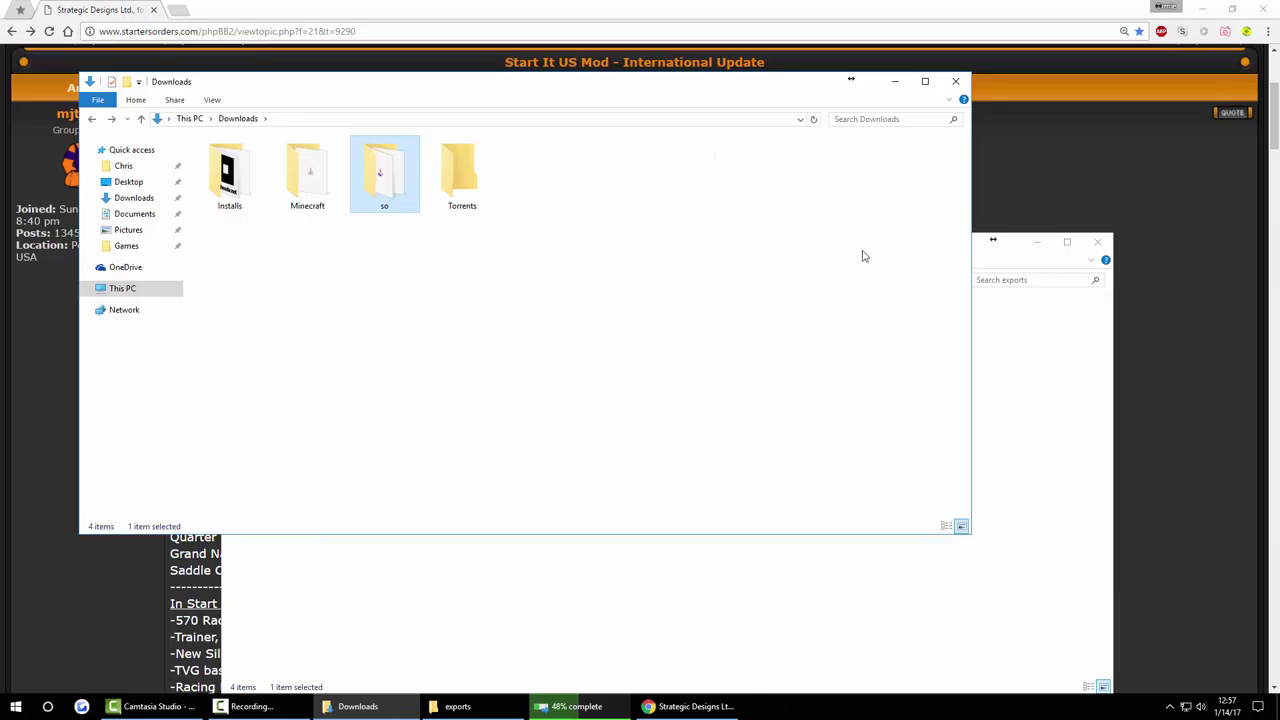
left_click(955, 81)
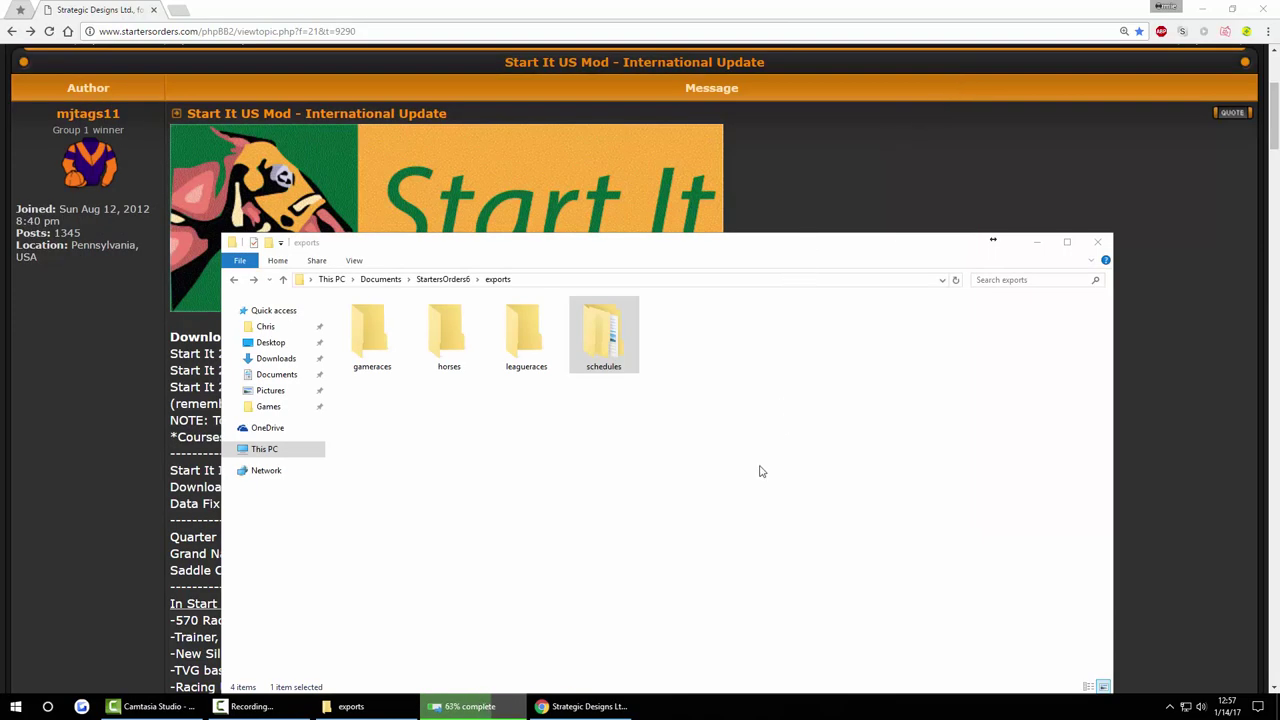
key("BackSpace")
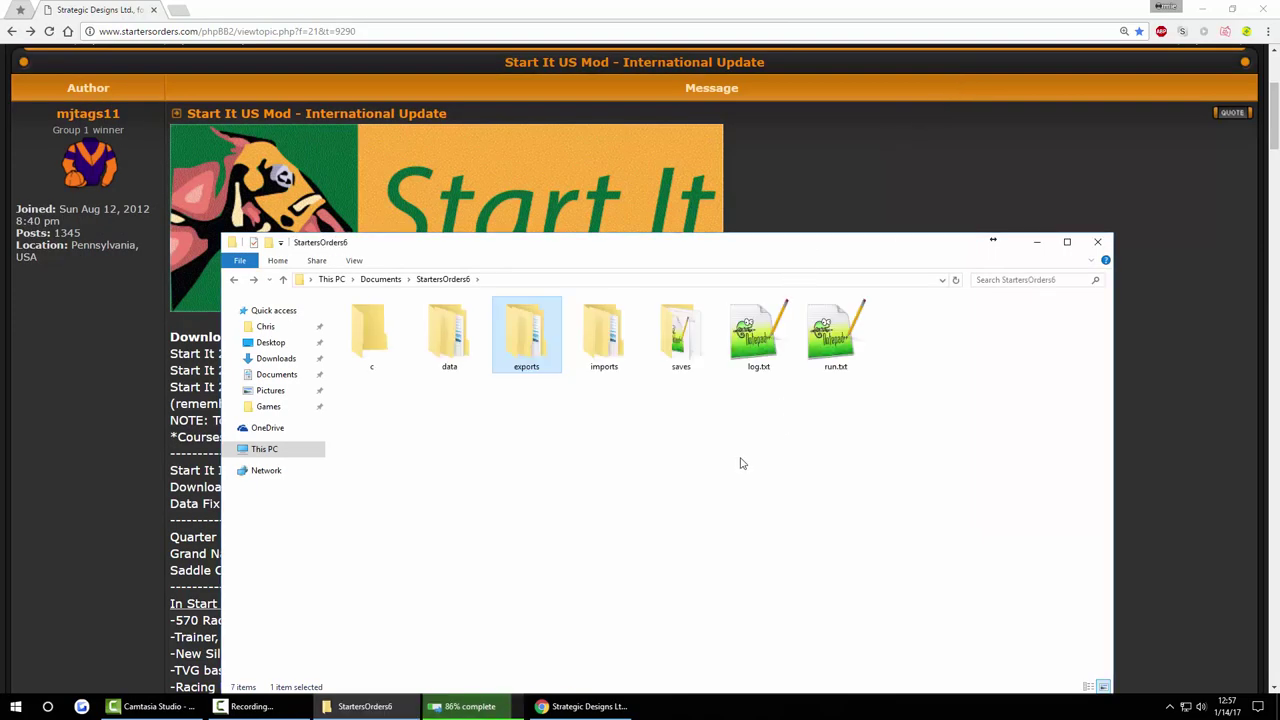
- Check that the exports\schedules\2 folder in StartersOrders6 contains the _sched_f_sales.dat schedule file
double_click(541, 339)
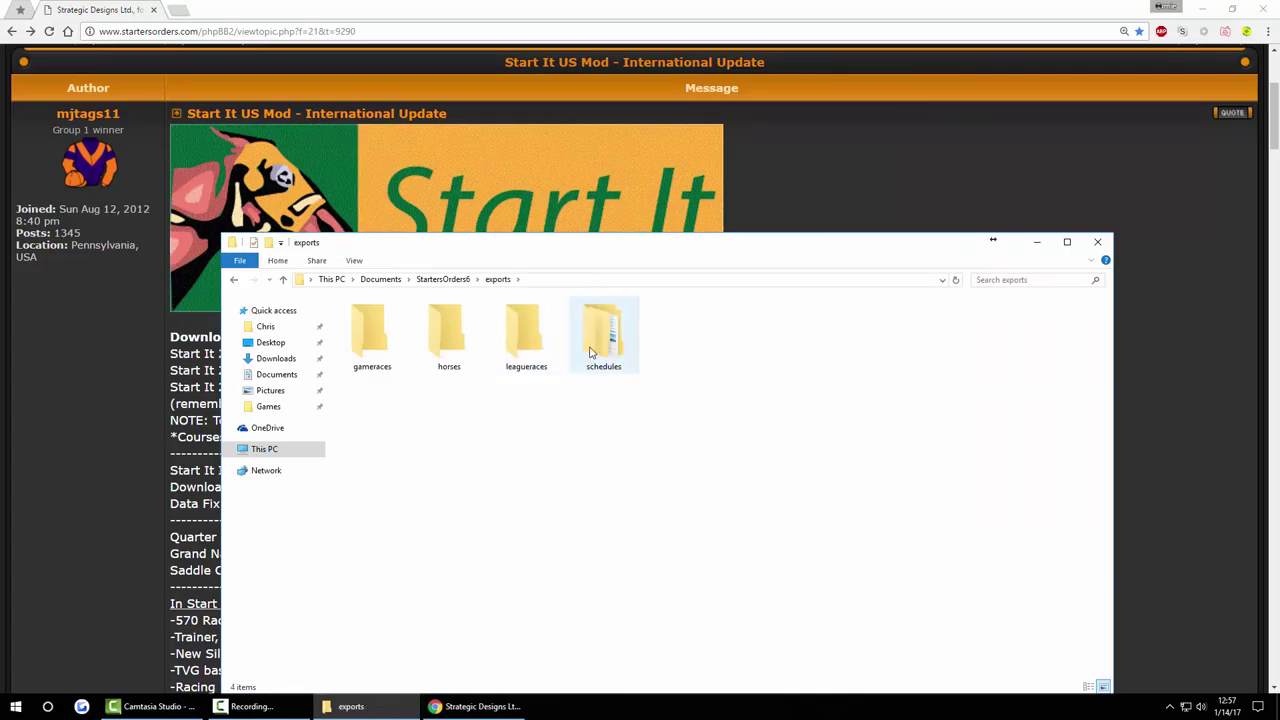
double_click(590, 352)
double_click(448, 335)
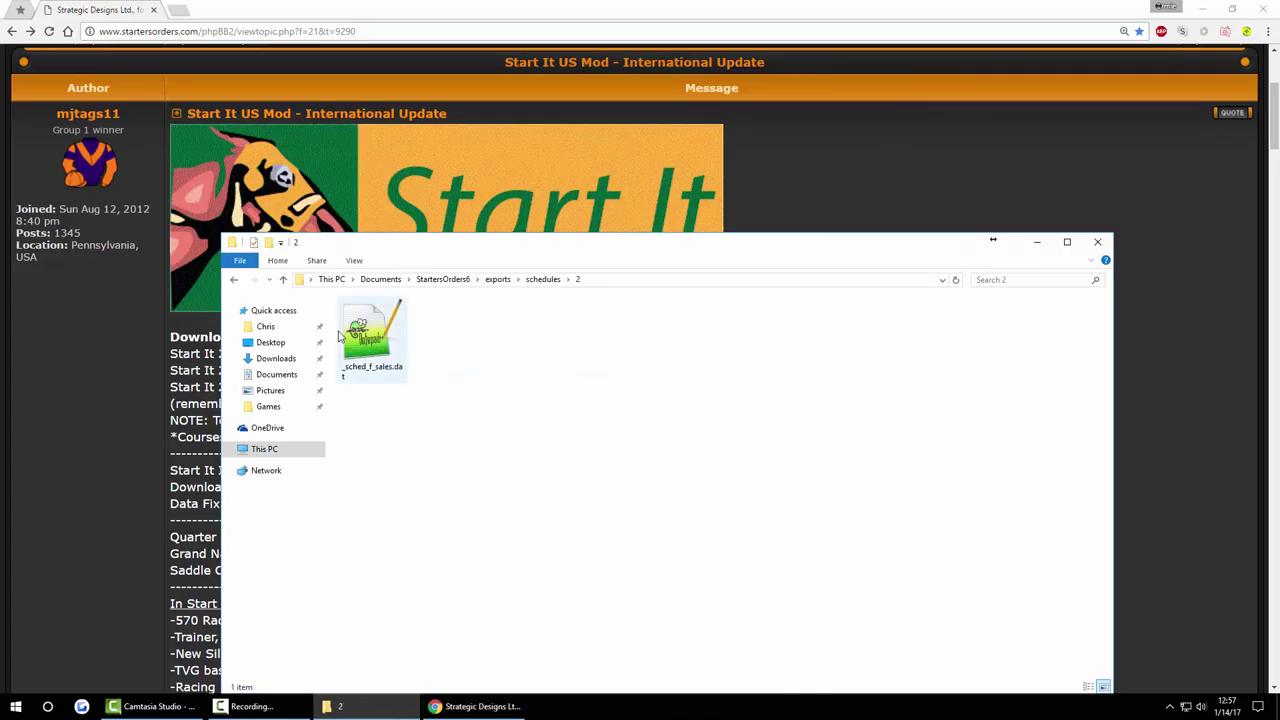
left_click_drag(775, 248, 770, 170)
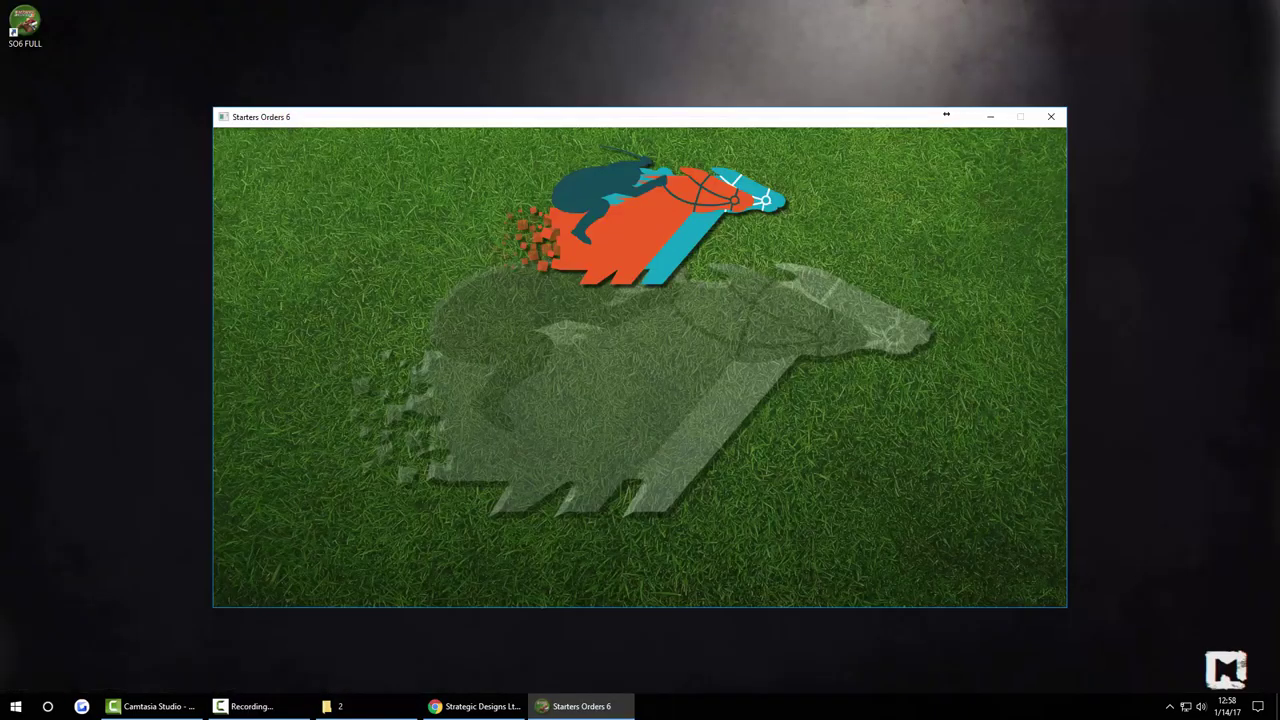
- Launch Starters Orders 6 and start a new USA game in the first empty save slot
double_click(32, 46)
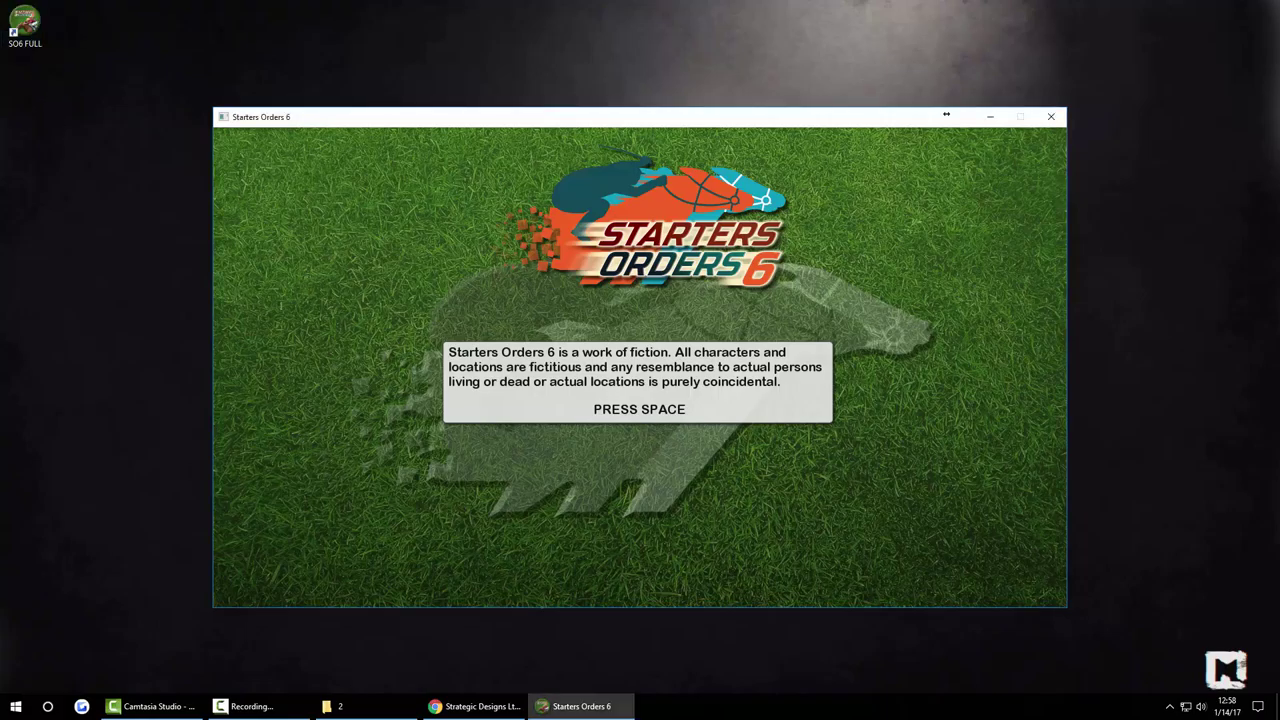
key("space")
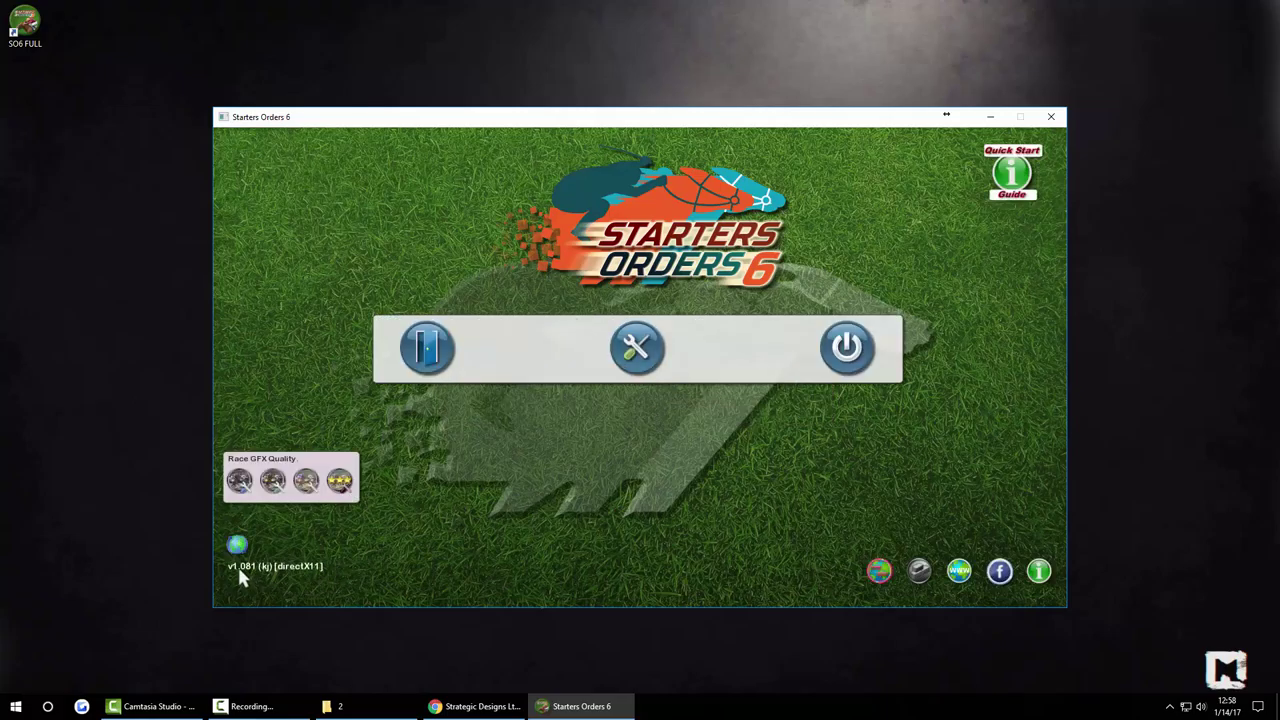
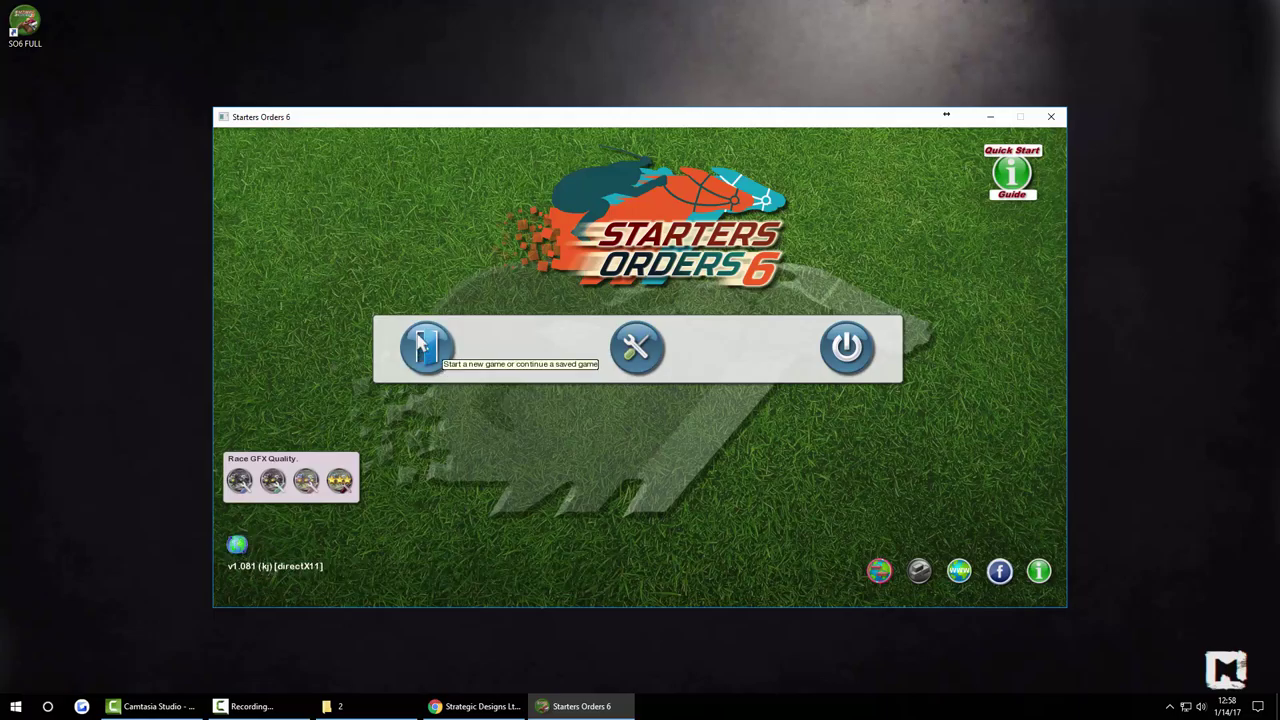
left_click(424, 345)
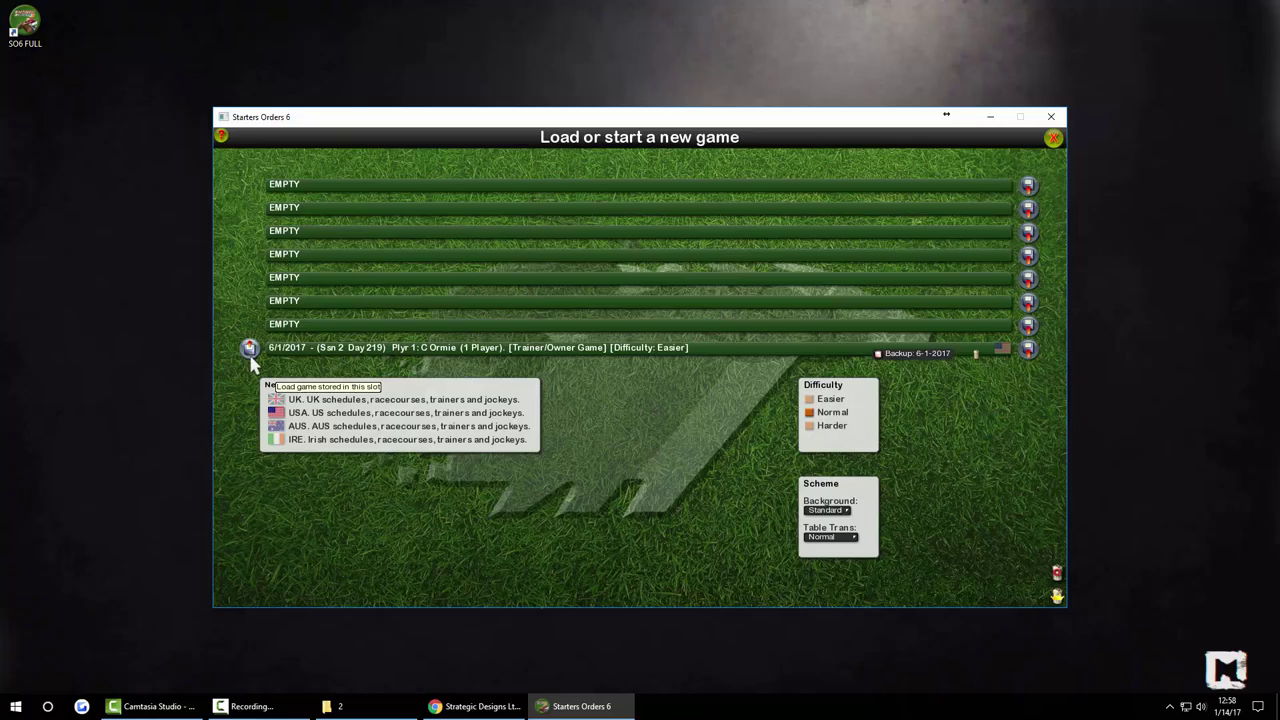
left_click(1029, 186)
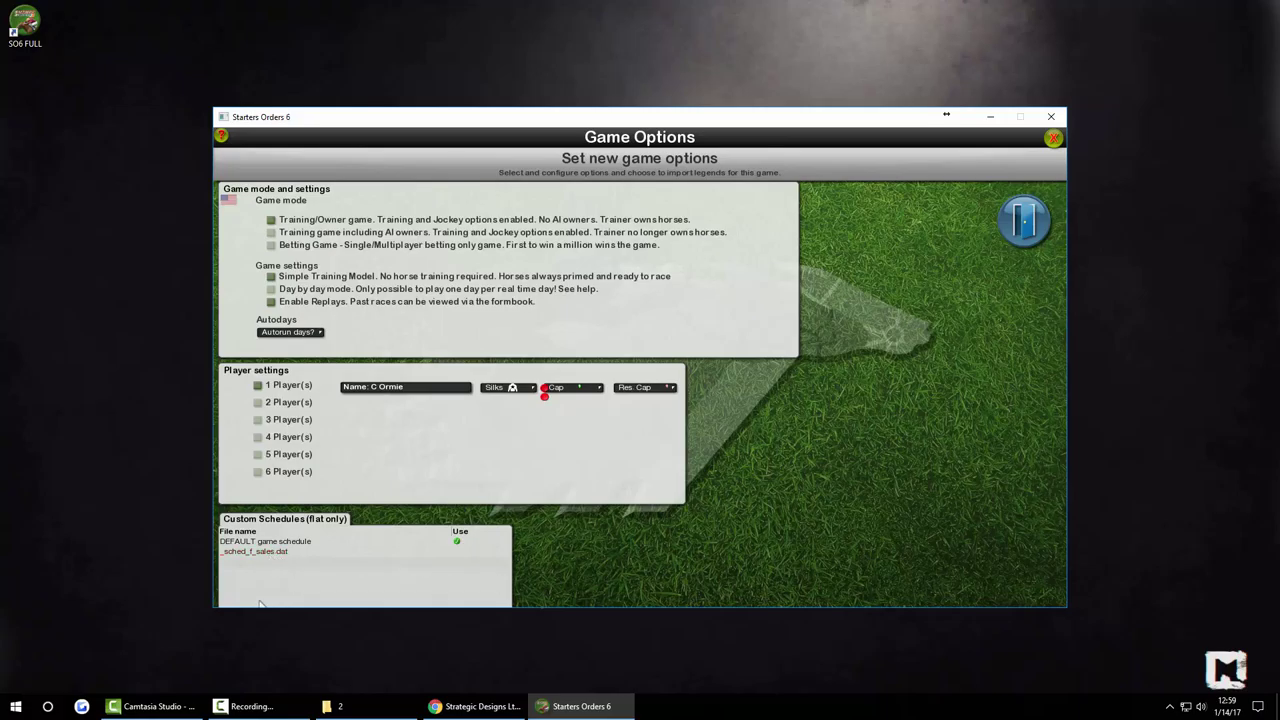
- Use the custom schedule _sched_f_sales.dat for the new game and keep the Training/Owner game mode
left_click(264, 553)
left_click(377, 285)
left_click(377, 284)
left_click(590, 219)
- Try the 1 Season option for Autodays and reset the setting to none
left_click(298, 335)
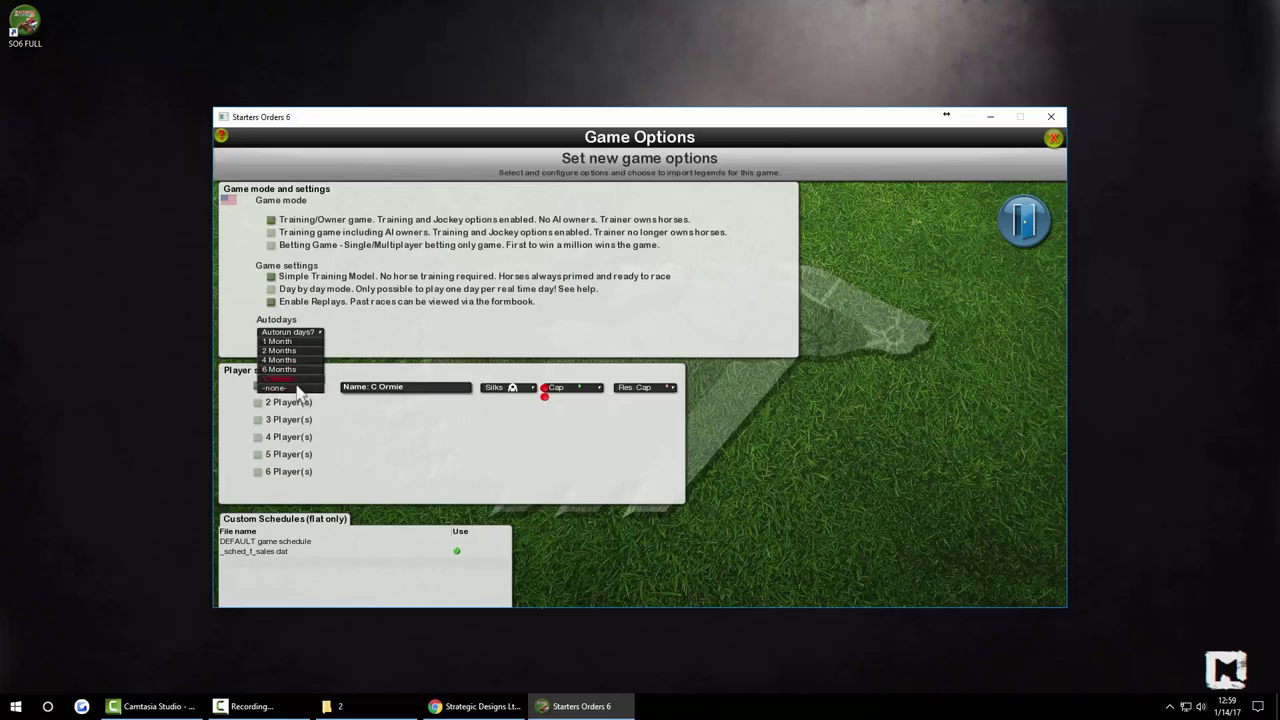
left_click(298, 379)
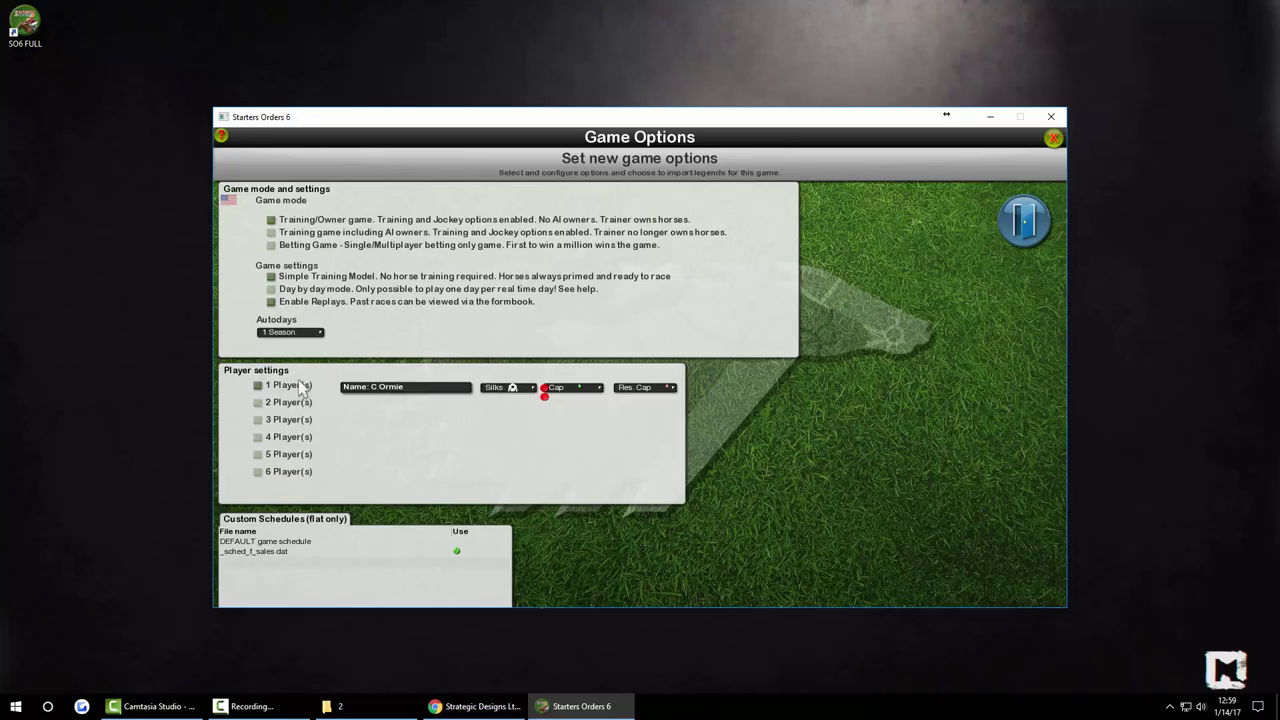
left_click(288, 332)
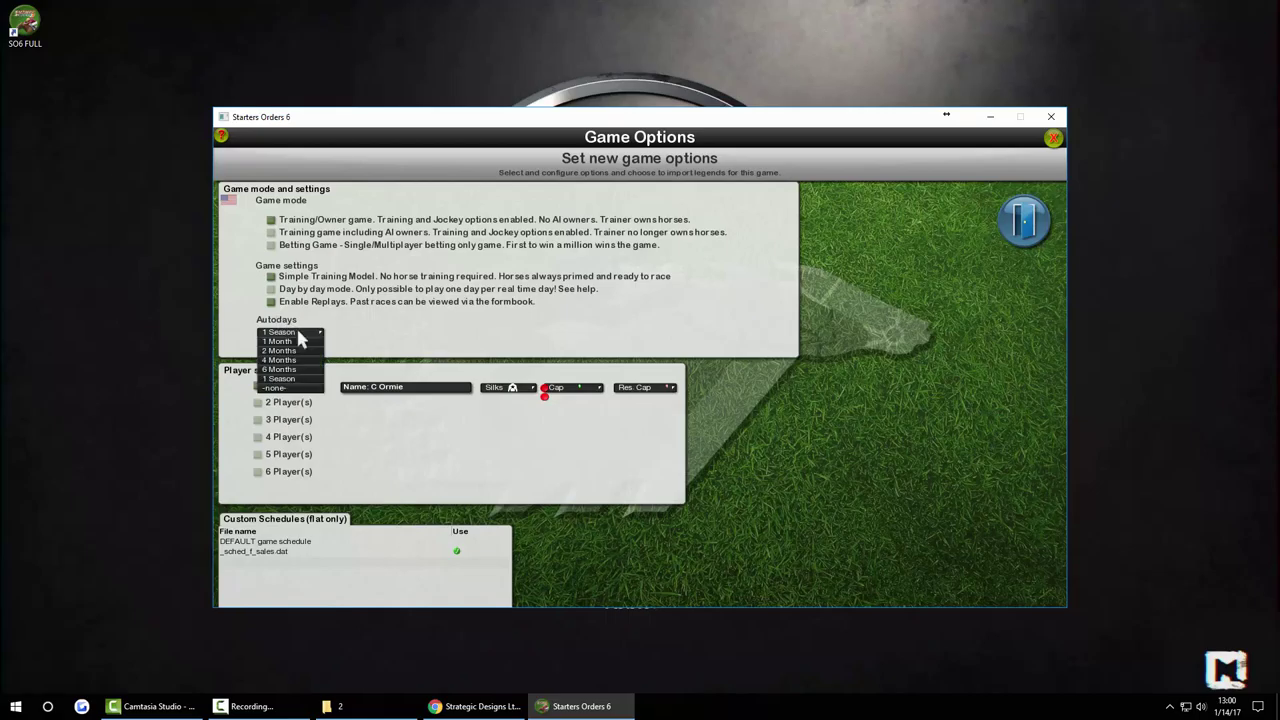
left_click(286, 389)
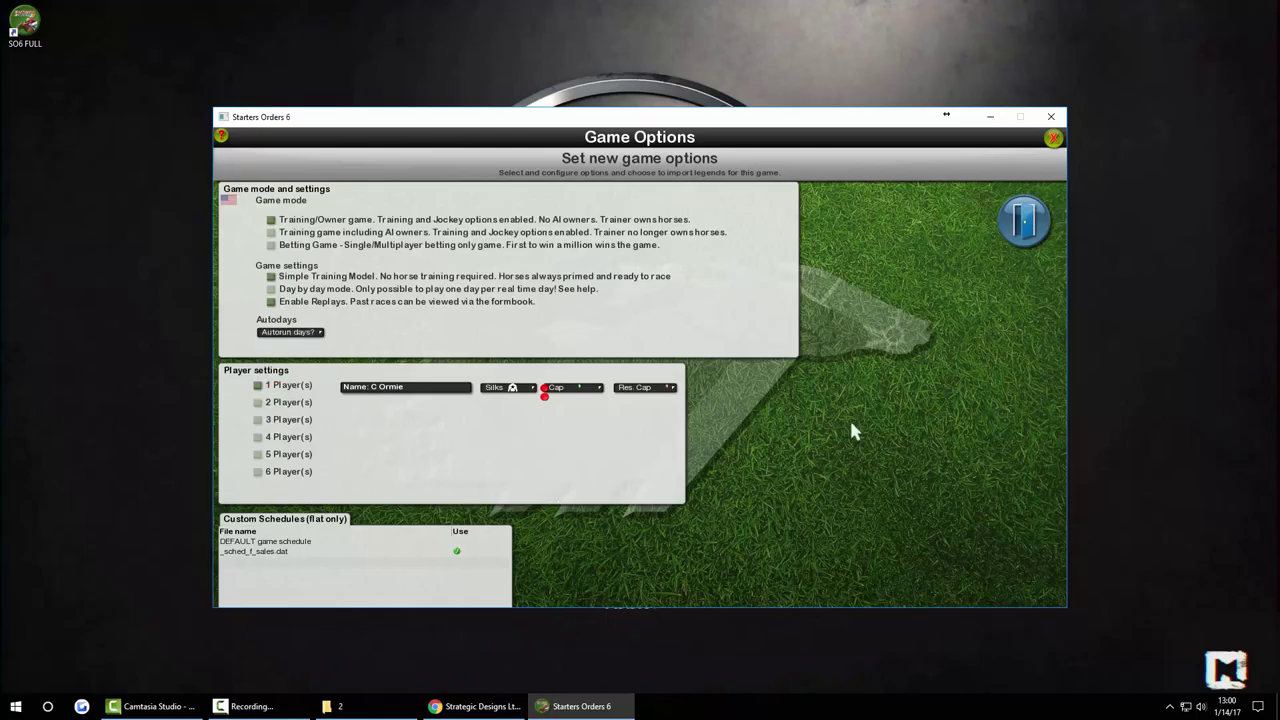
- Accept the game options with all legendary horses deselected and leave the Pre-Season Auction without buying a horse
left_click(1028, 226)
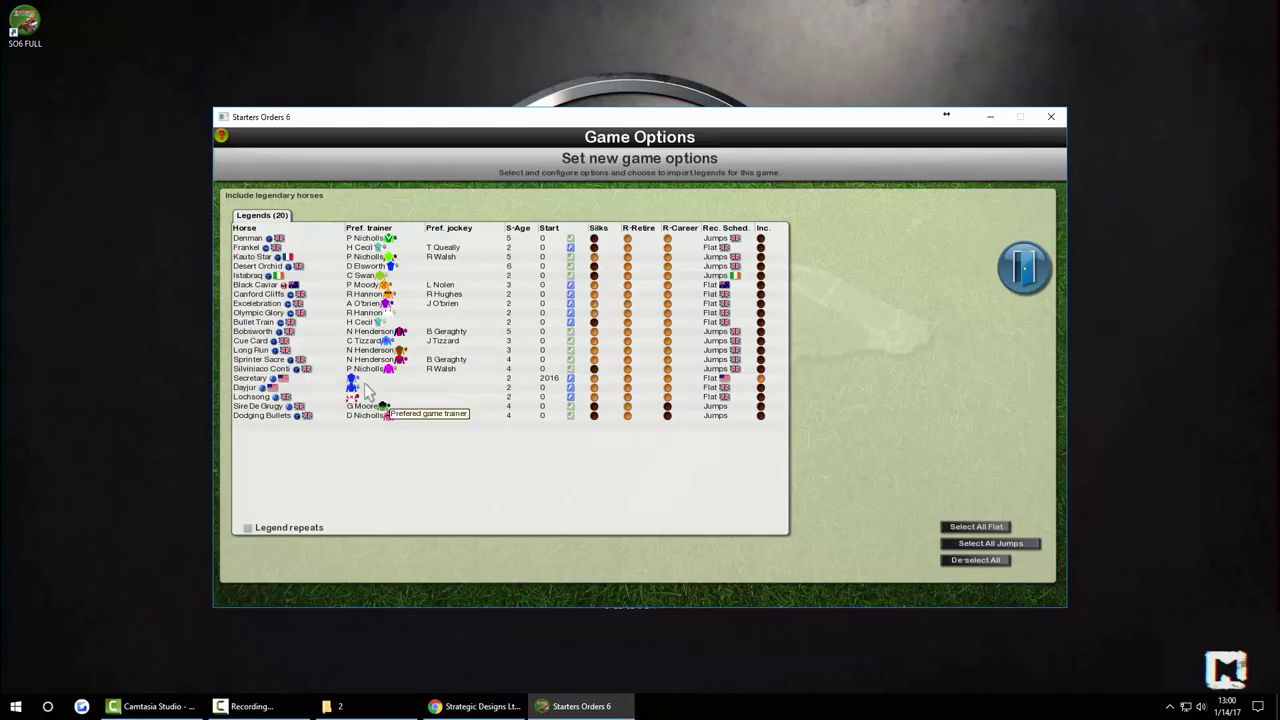
left_click(977, 562)
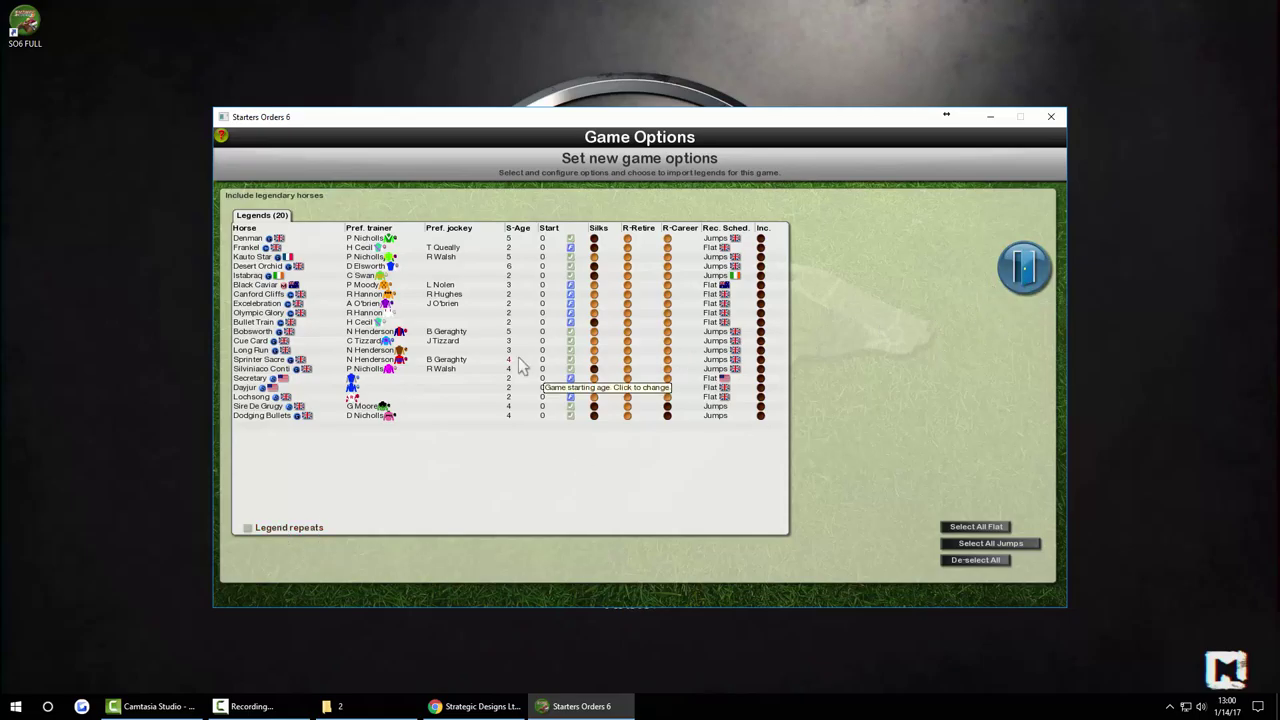
left_click(1022, 285)
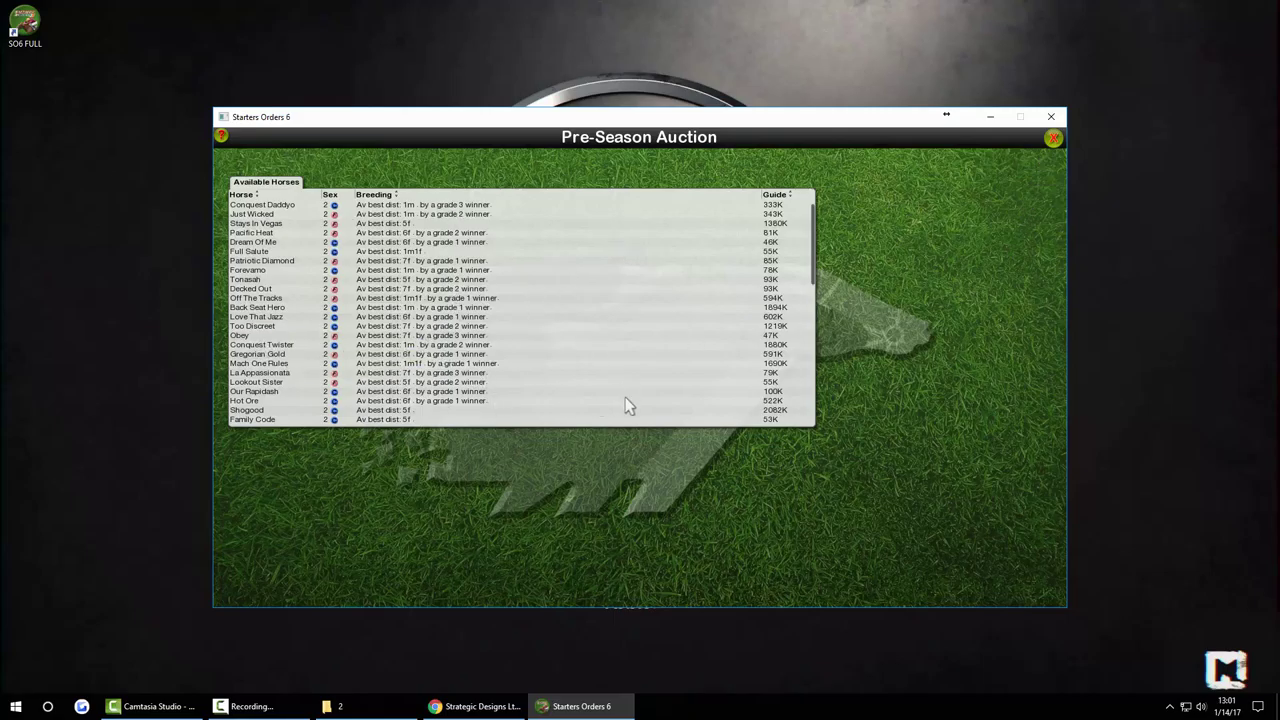
left_click(1054, 139)
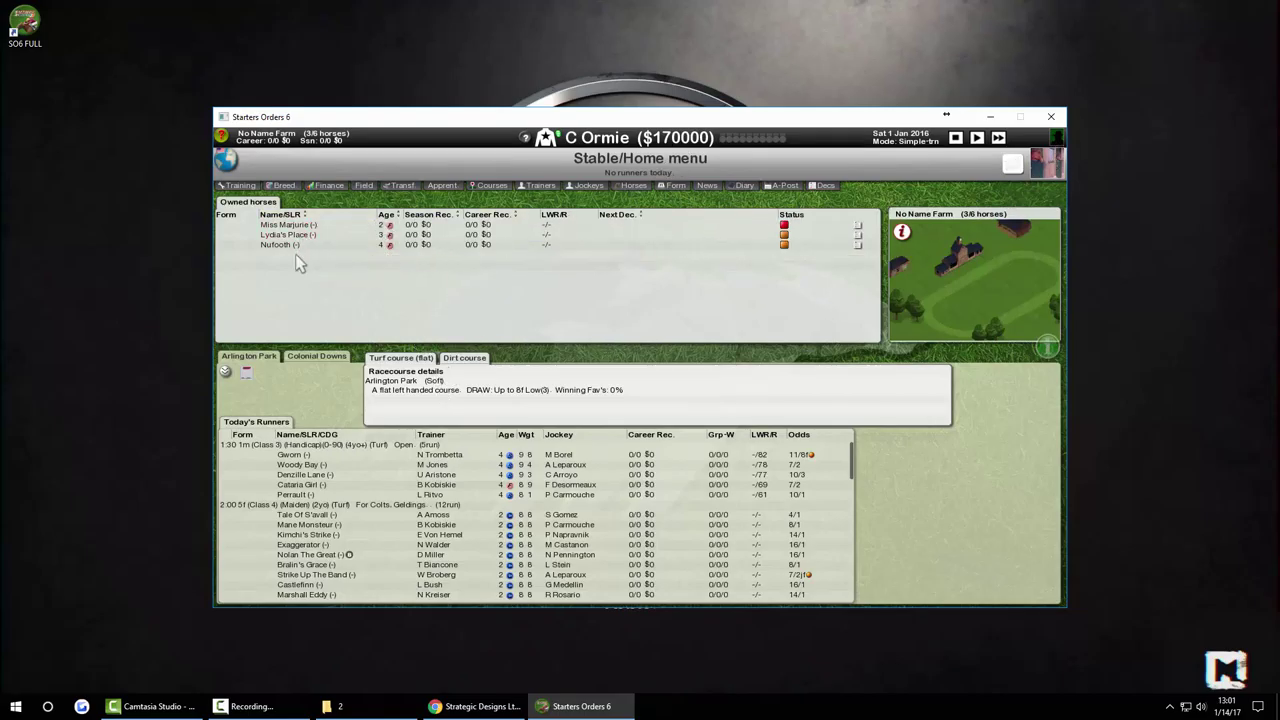
- Delete the head lad's transporter message and buy one horse trailer with capacity 1 for the stable
left_click(1011, 161)
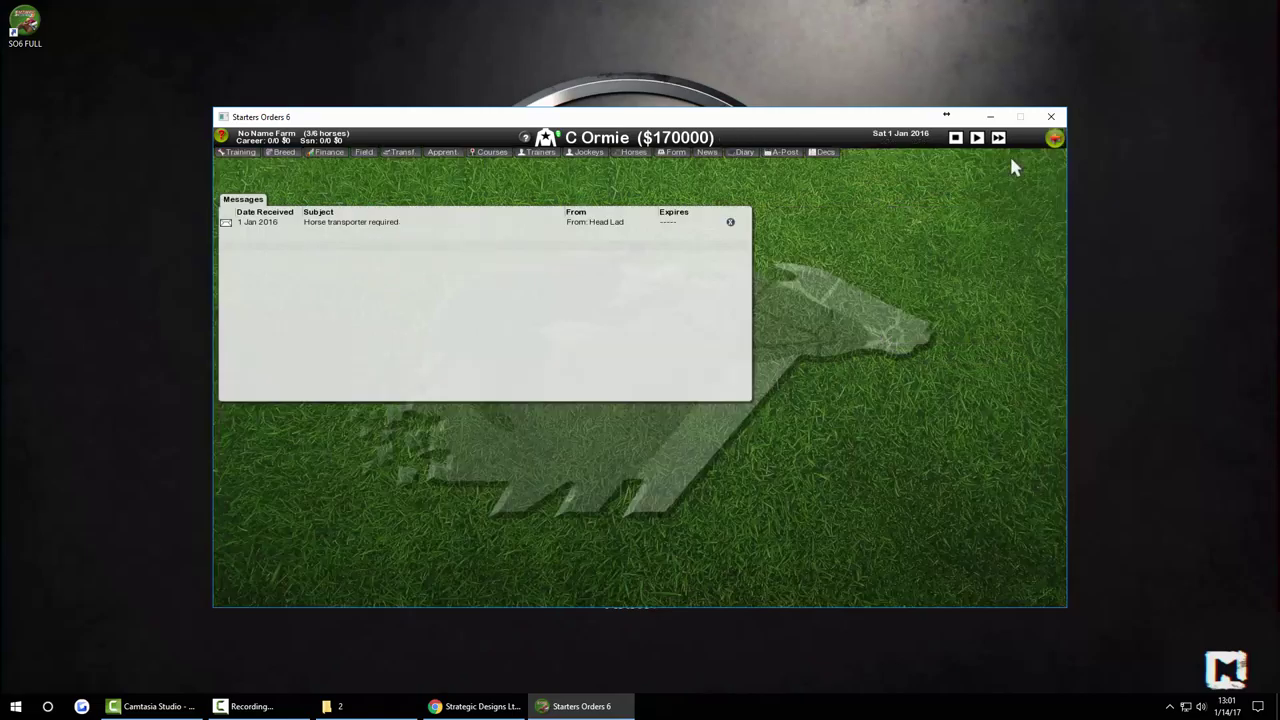
left_click(732, 223)
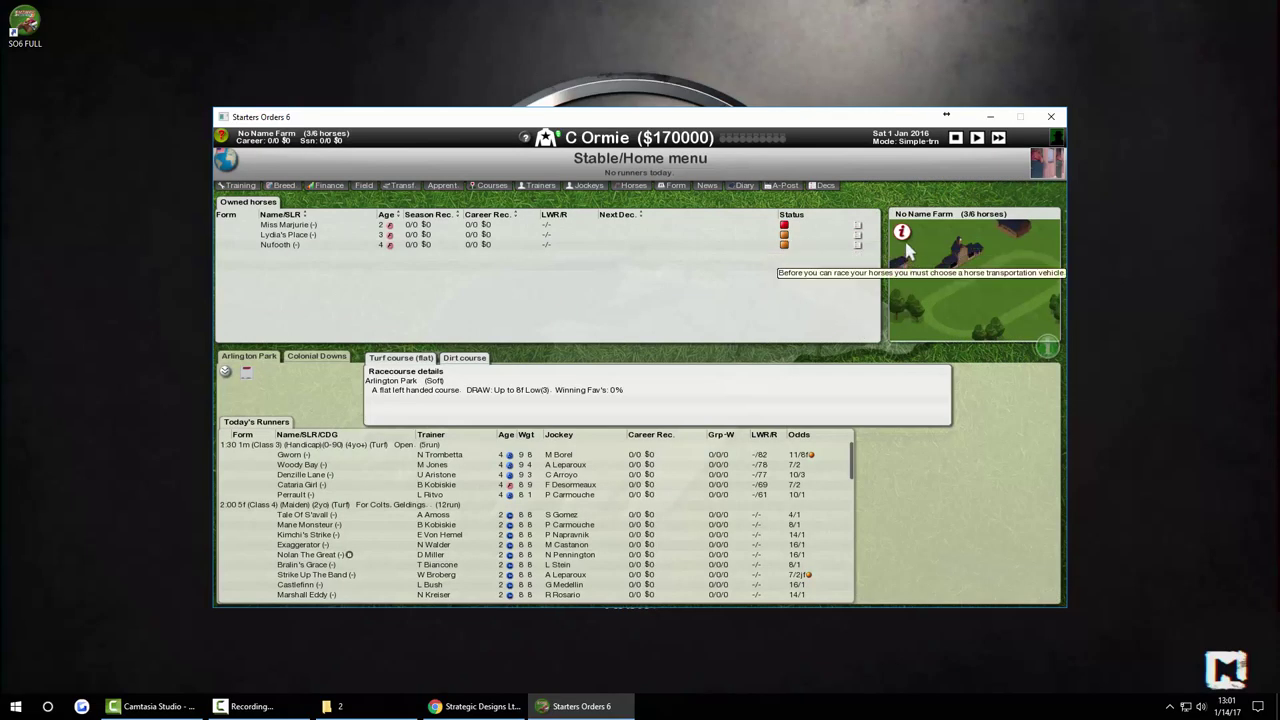
left_click(907, 251)
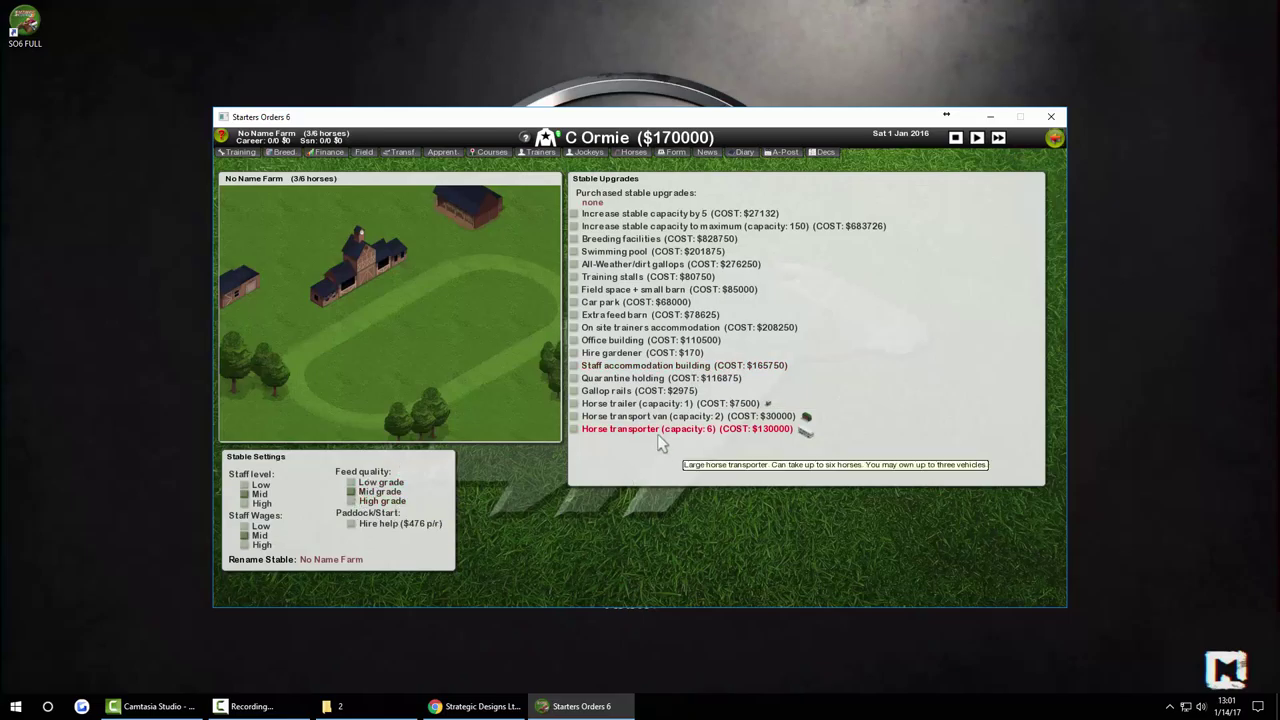
left_click(627, 405)
left_click(755, 479)
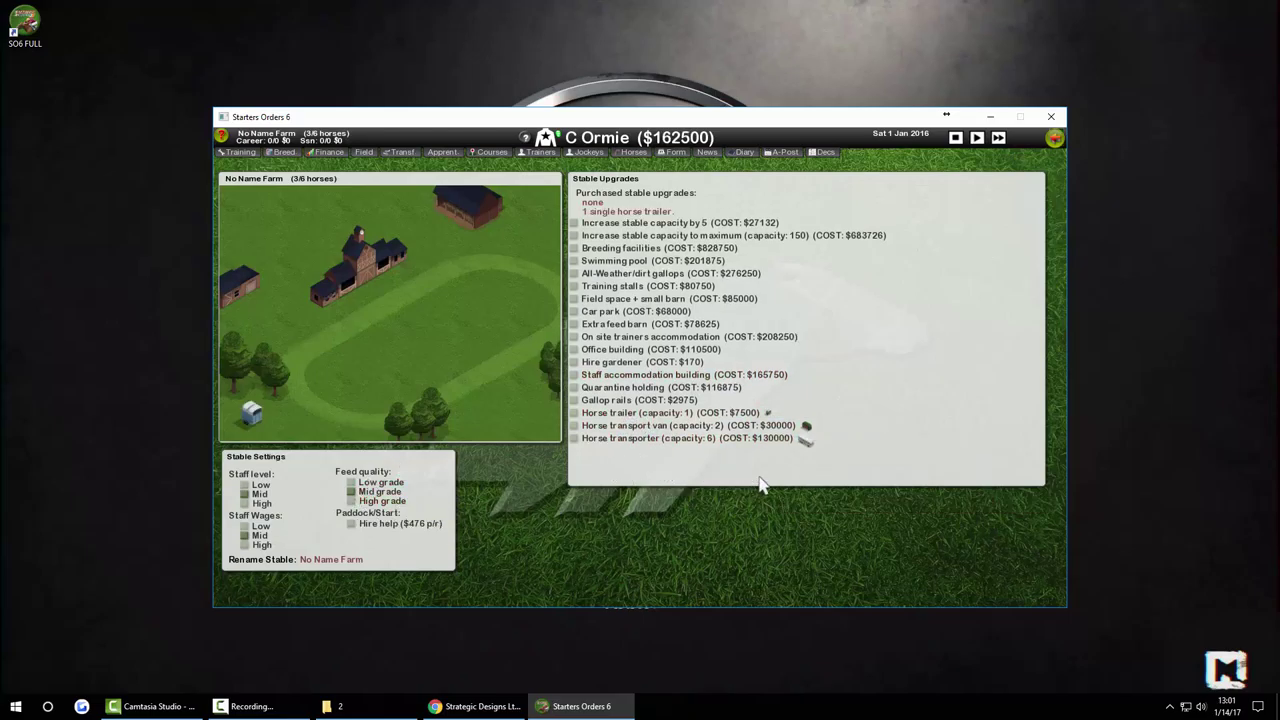
- Set feed quality, staff level and staff wages to high, hire paddock/start help, and rename the stable "hi youtube"
left_click(381, 501)
left_click(262, 503)
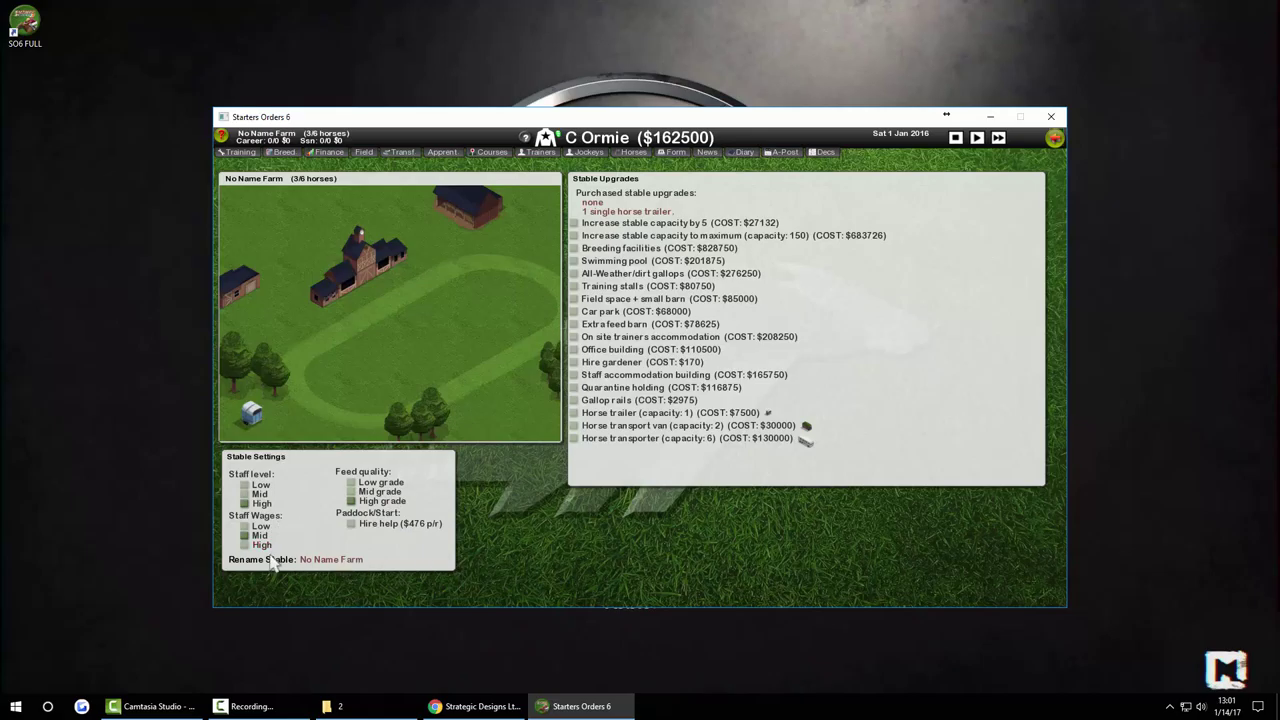
left_click(366, 524)
left_click(340, 559)
type("hi youtube")
key("Return")
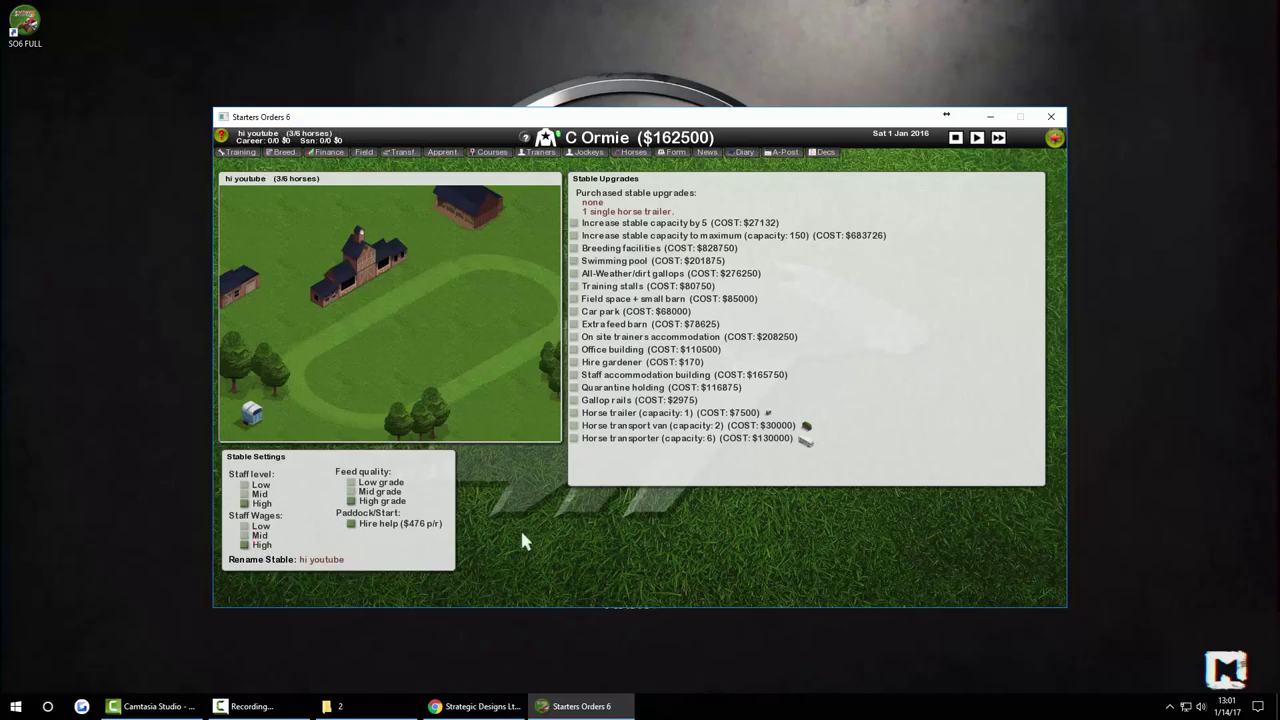
left_click(543, 551)
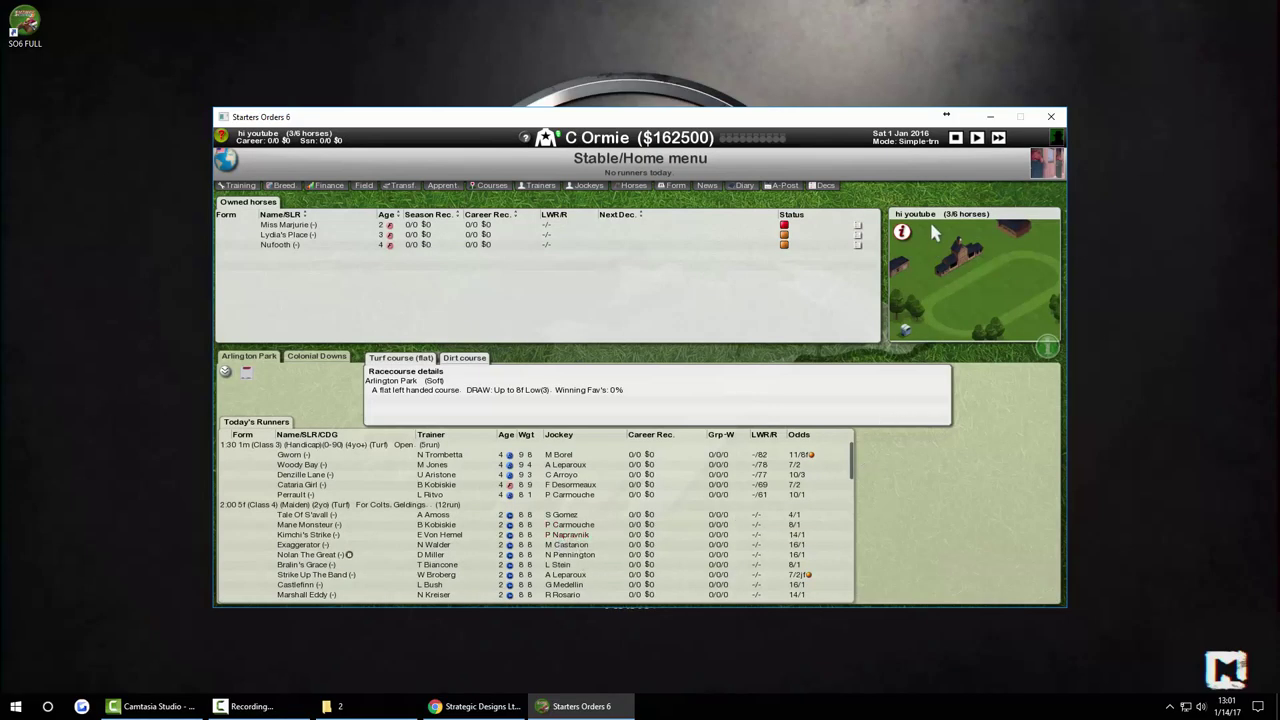
- Fix the stable's location on the North America map within the racecourse cluster south of the Great Lakes and return to the home menu
left_click(226, 160)
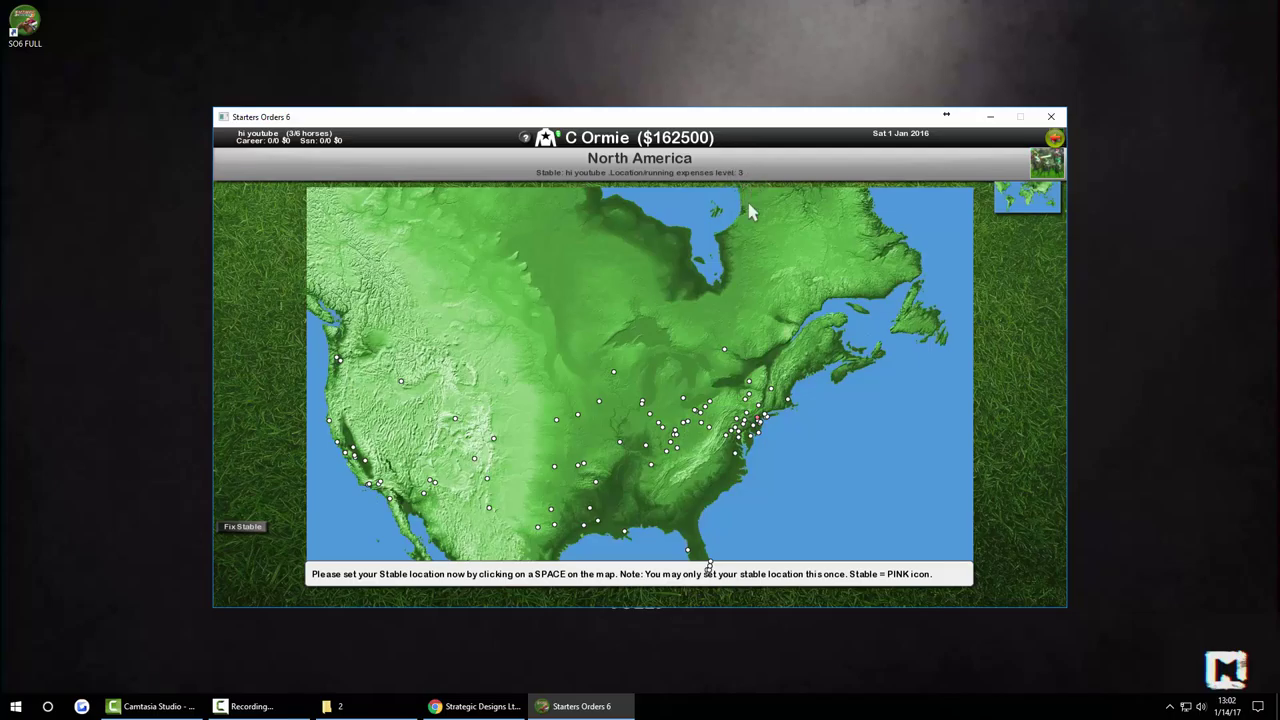
left_click(557, 322)
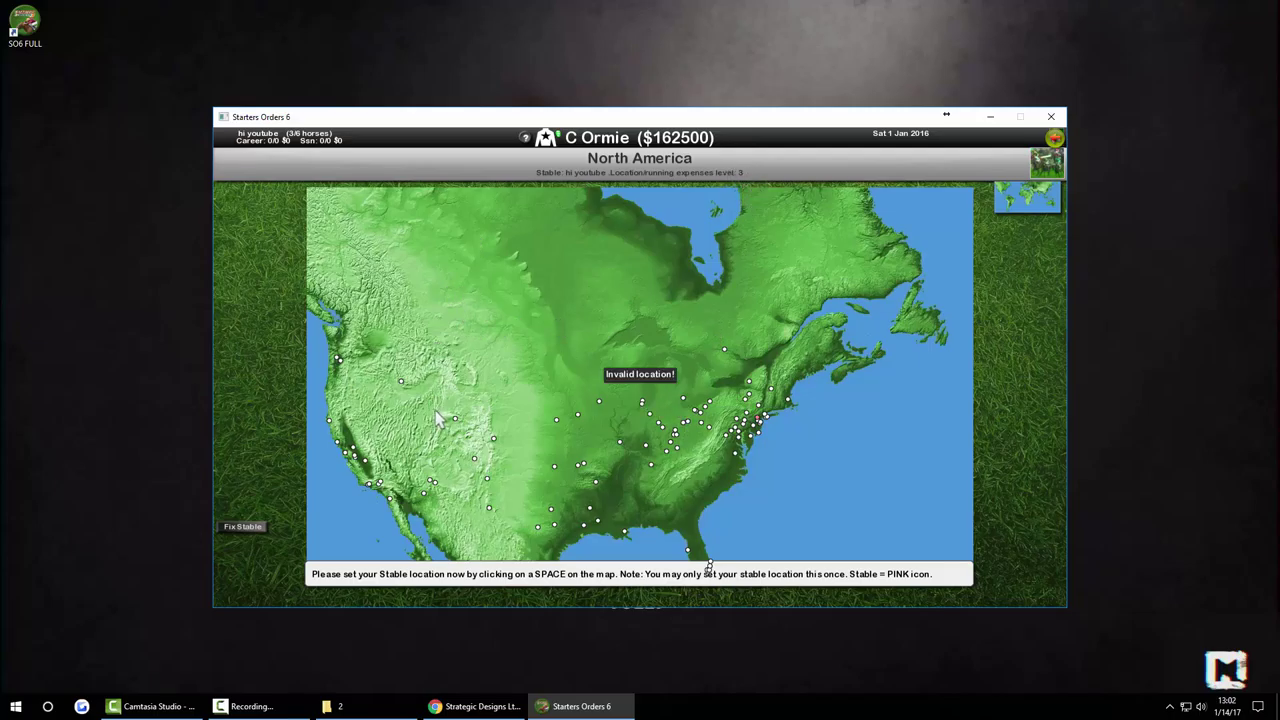
left_click(407, 466)
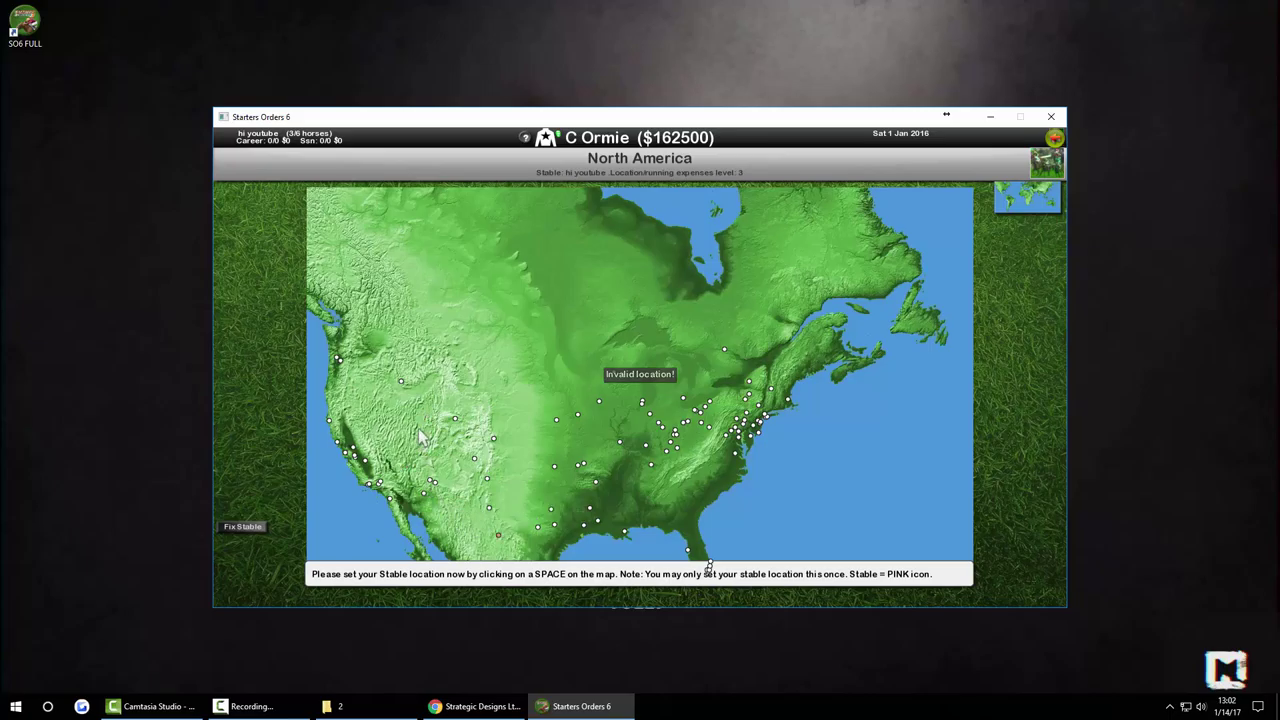
left_click(500, 398)
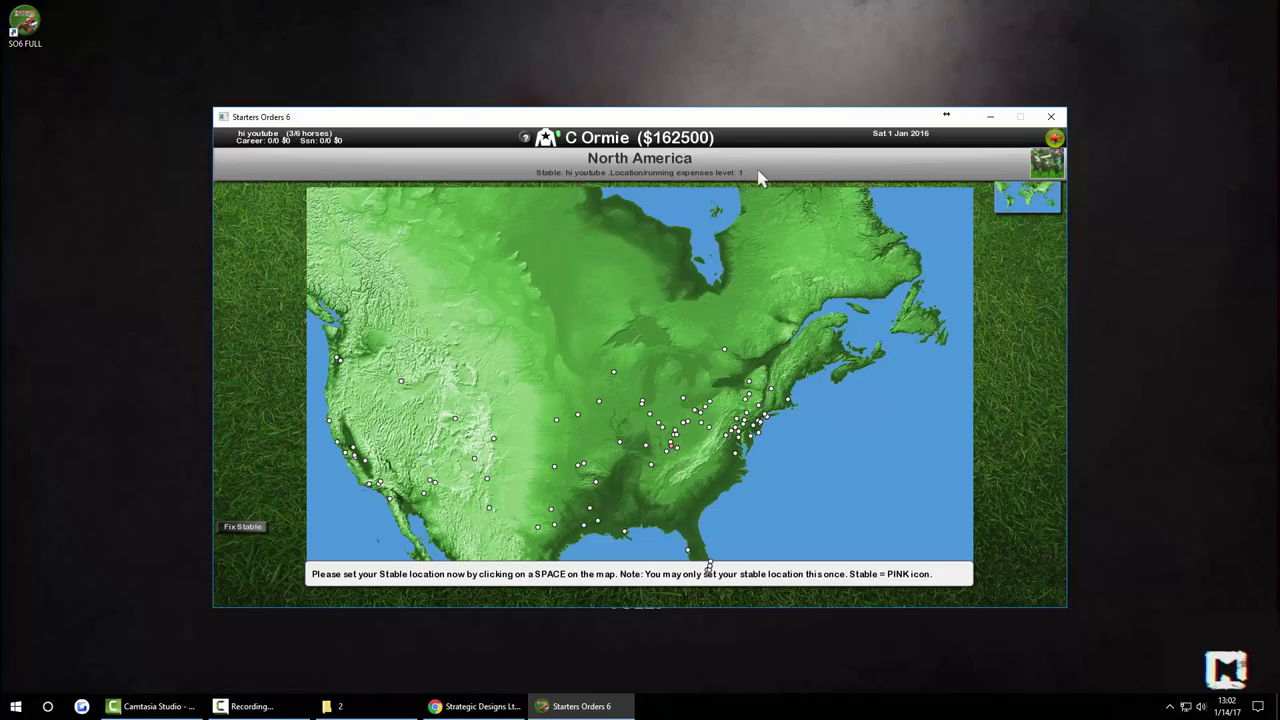
left_click(245, 528)
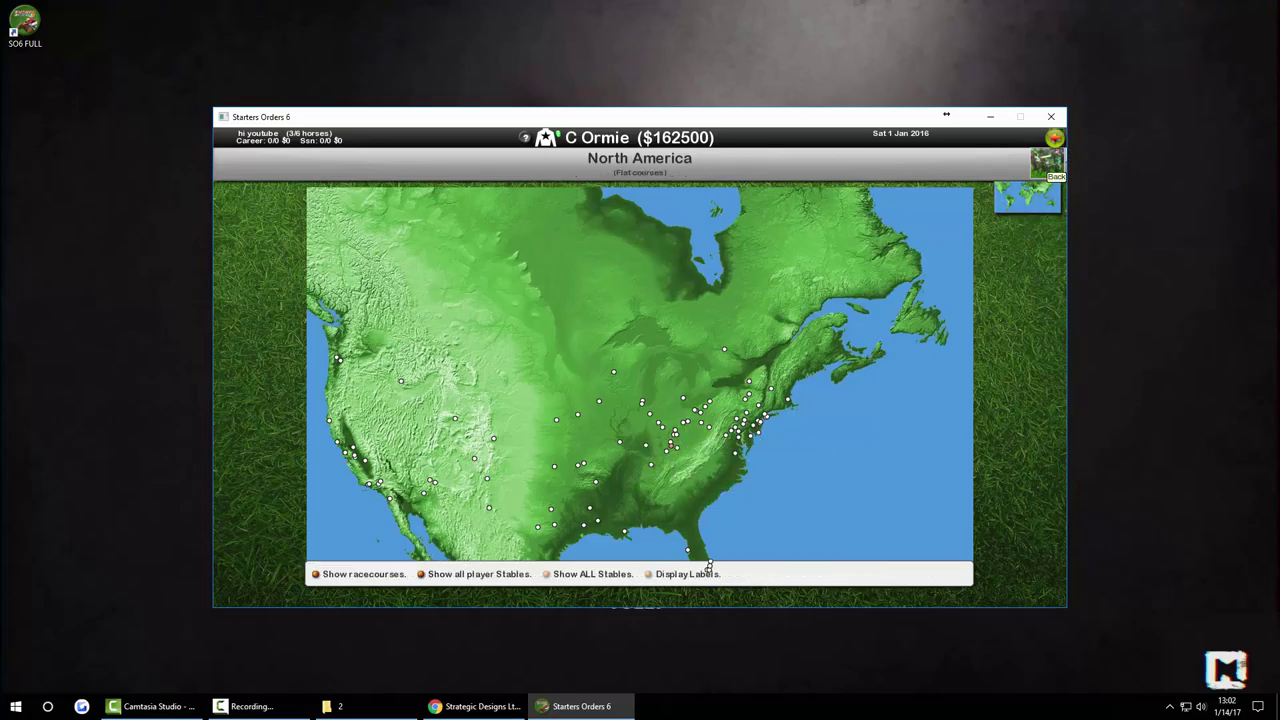
left_click(1058, 158)
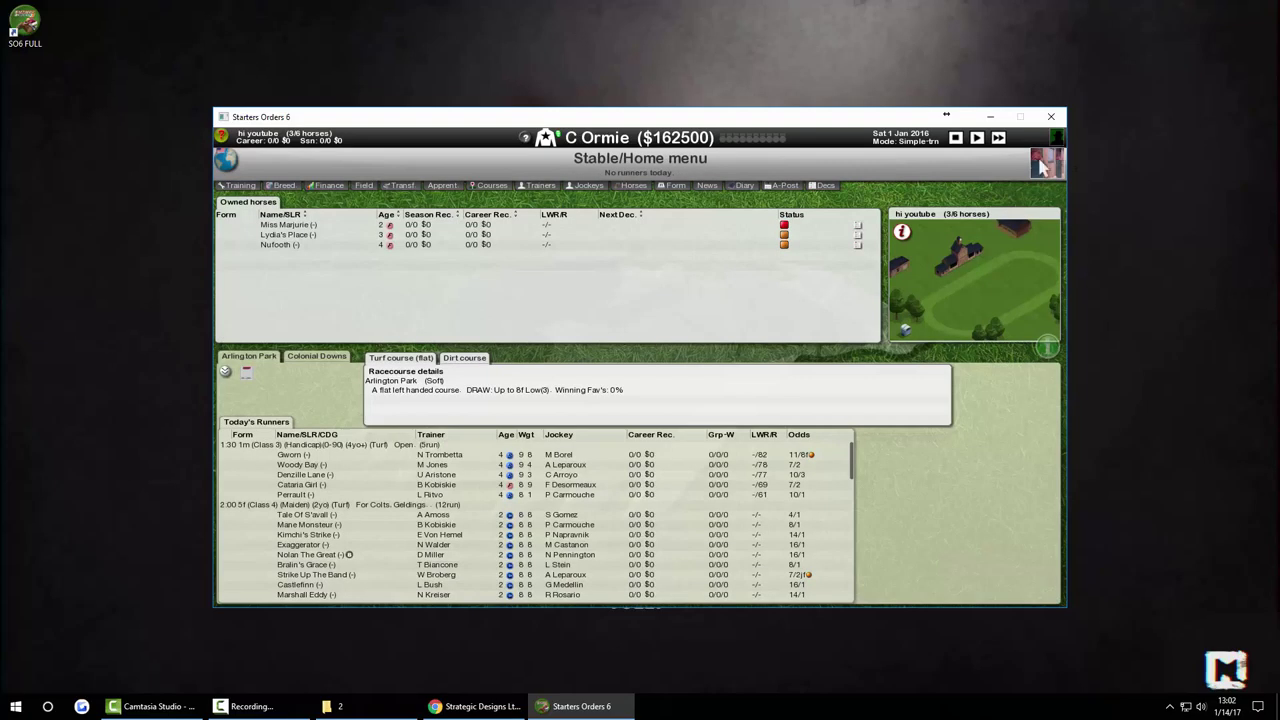
- Enter Miss Marjurie, Lydia's Place and Nufooth in the next auction and leave the game for the main menu
left_click(302, 225)
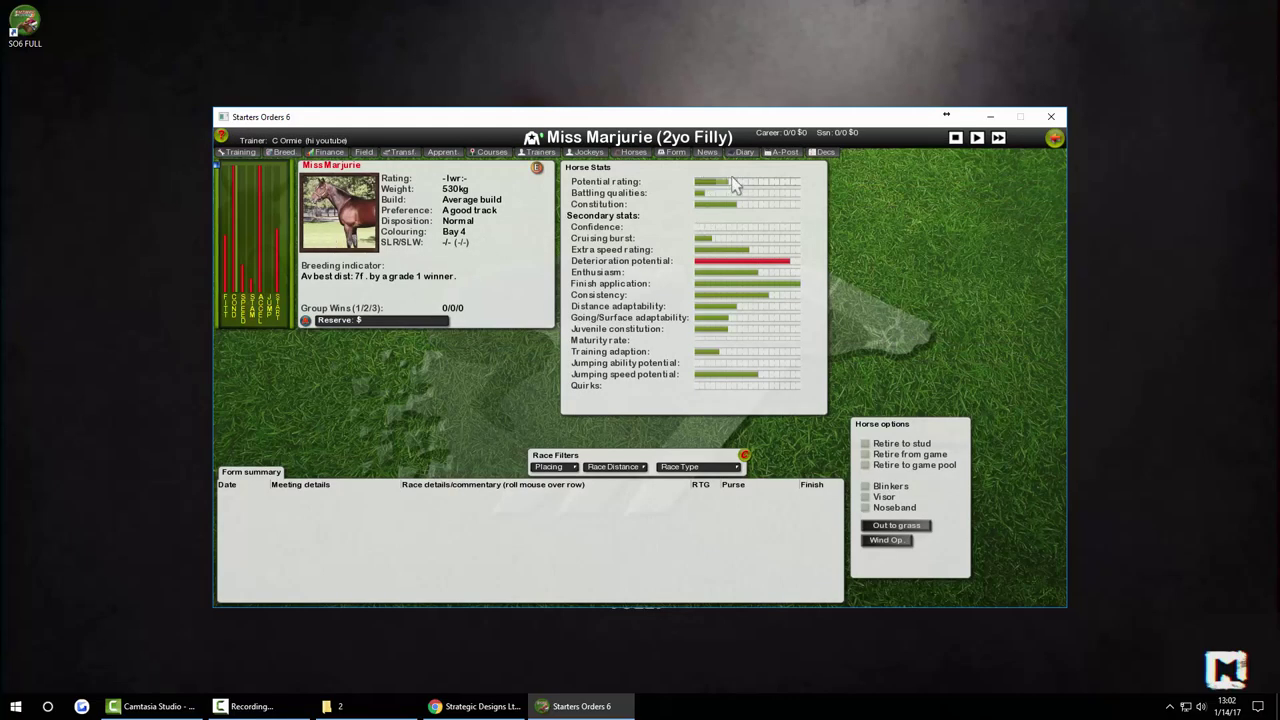
right_click(380, 366)
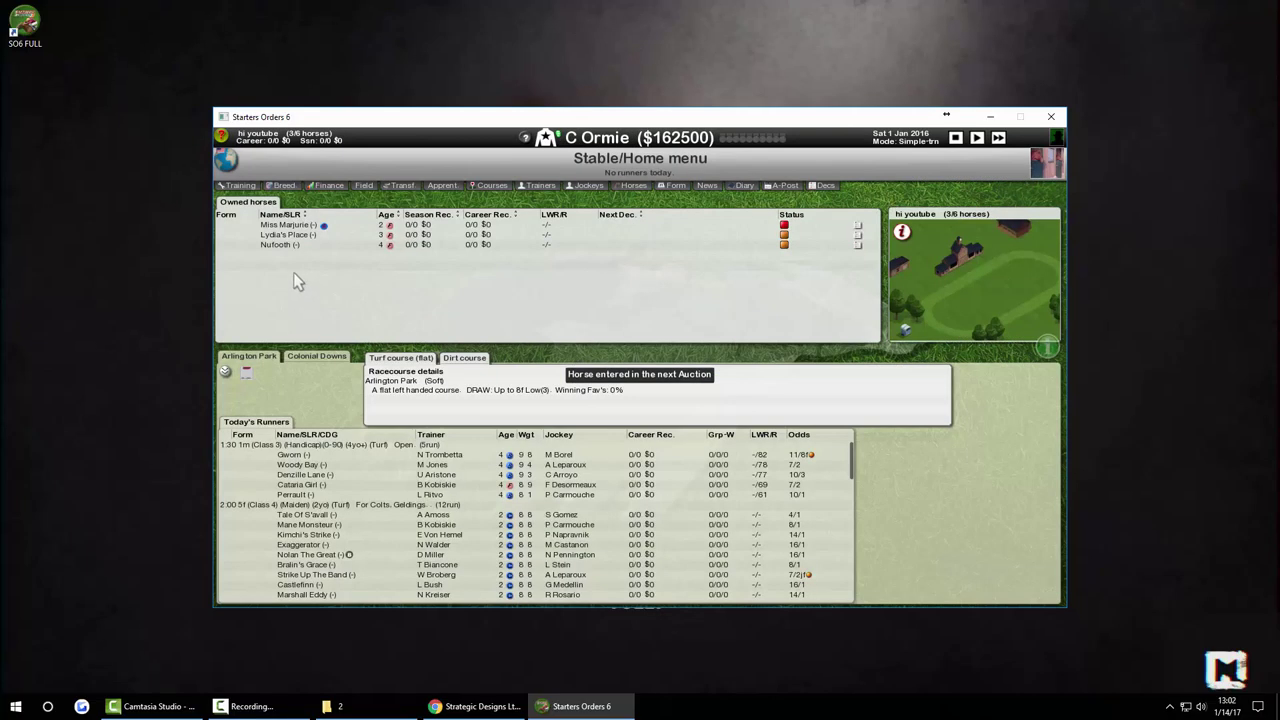
left_click(295, 236)
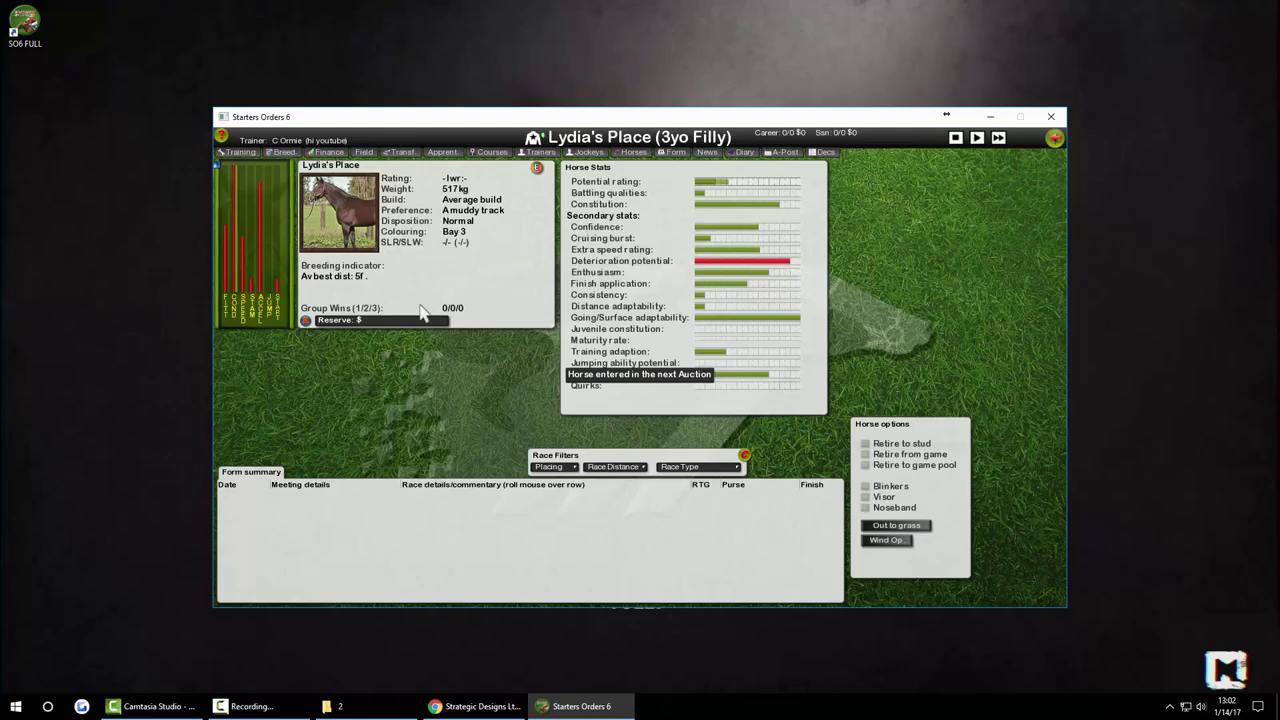
right_click(305, 325)
left_click(277, 246)
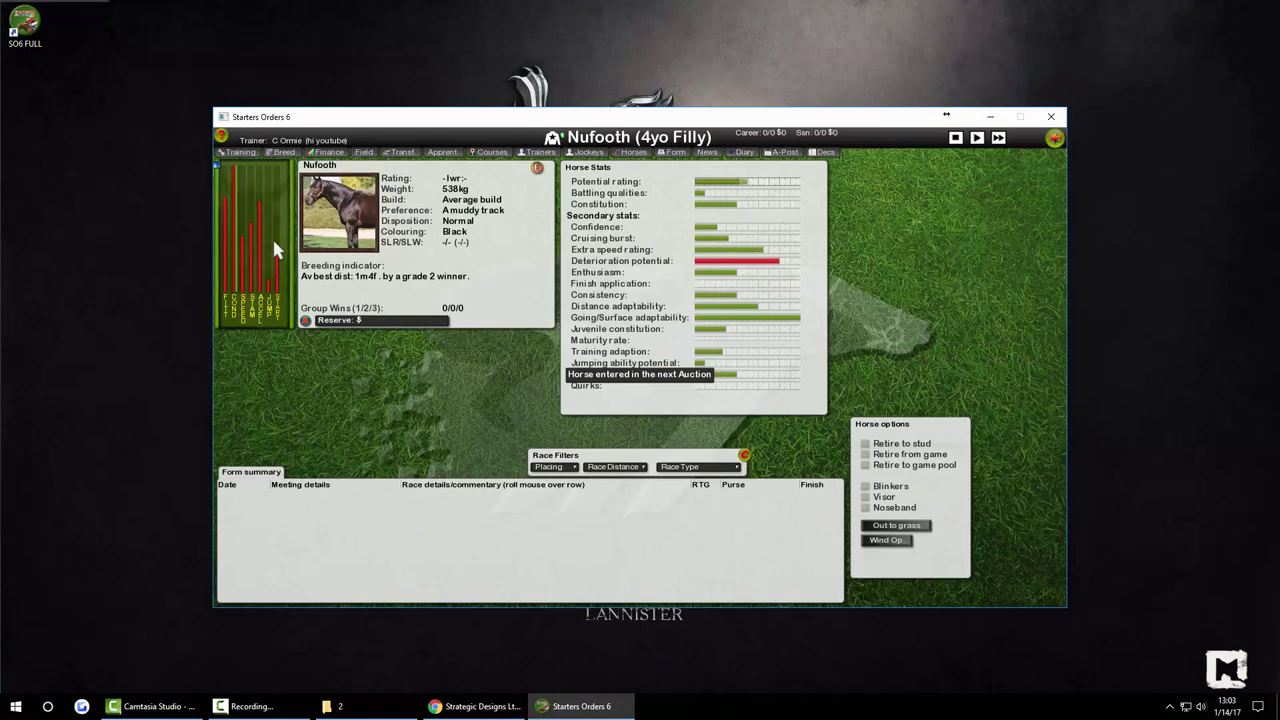
left_click(305, 322)
right_click(400, 399)
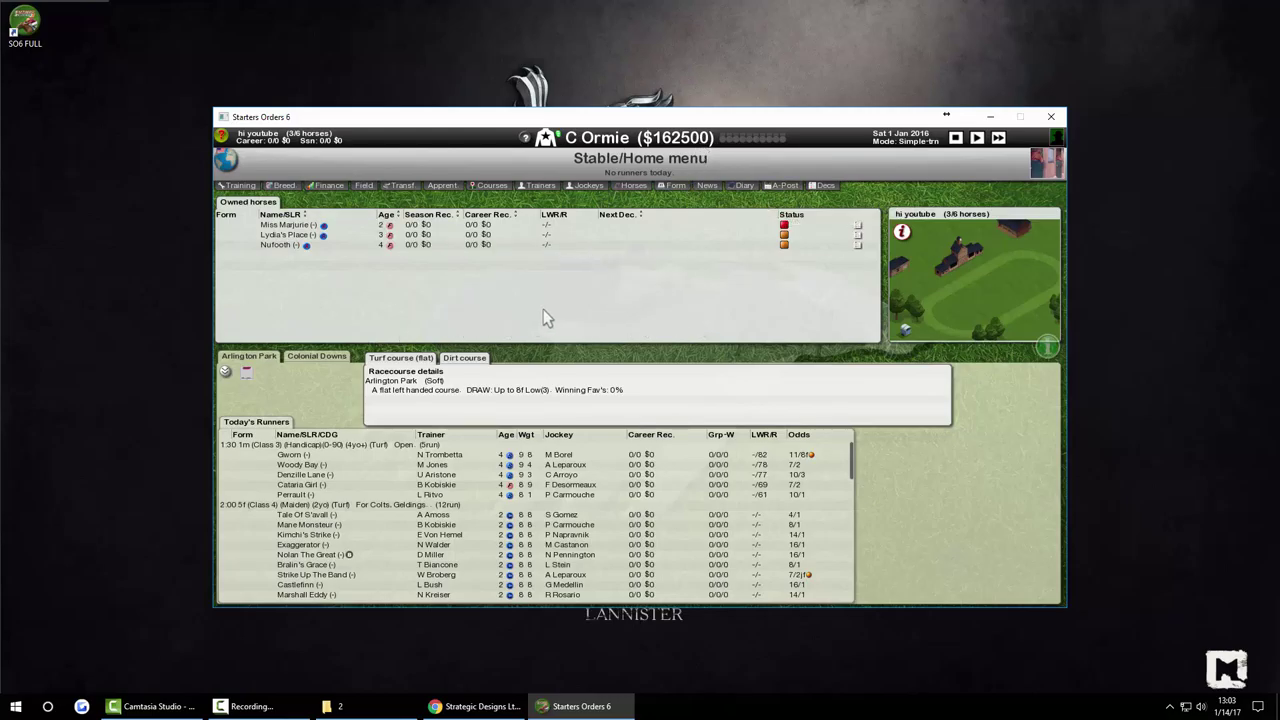
left_click(956, 138)
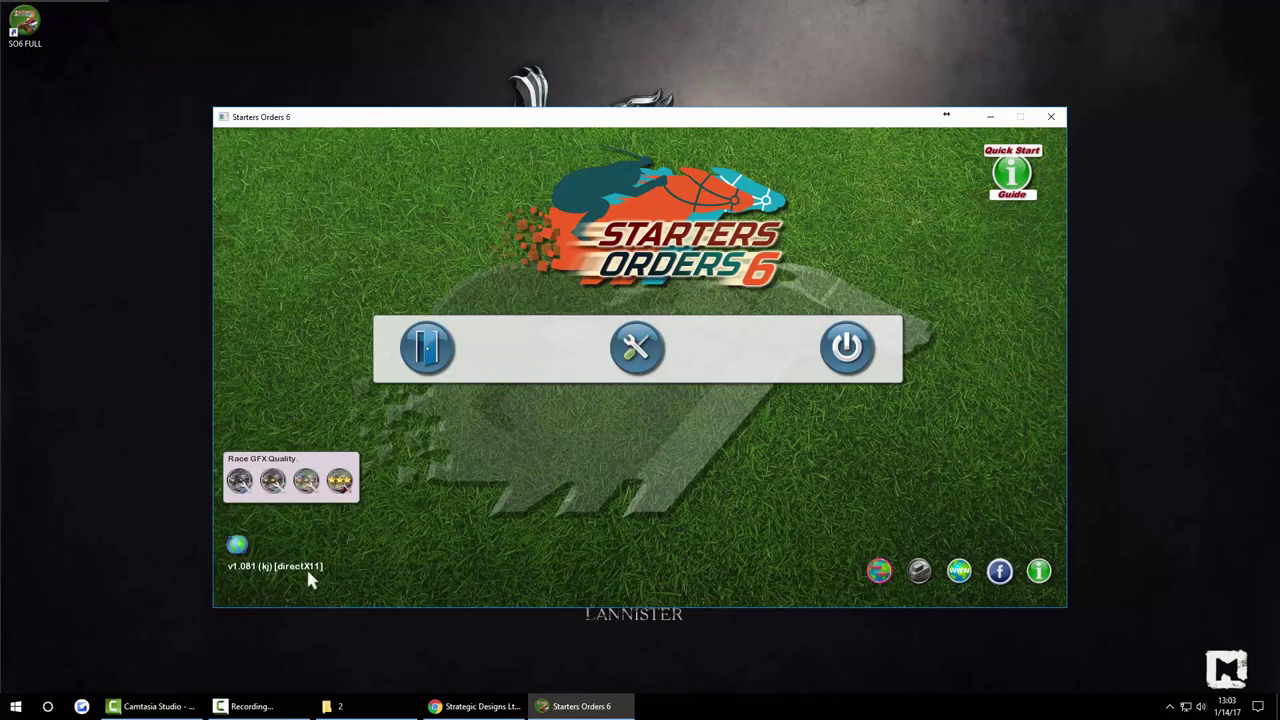
- Check for a game update and download the patch archive _so6patch1083.zip in the browser
left_click(240, 547)
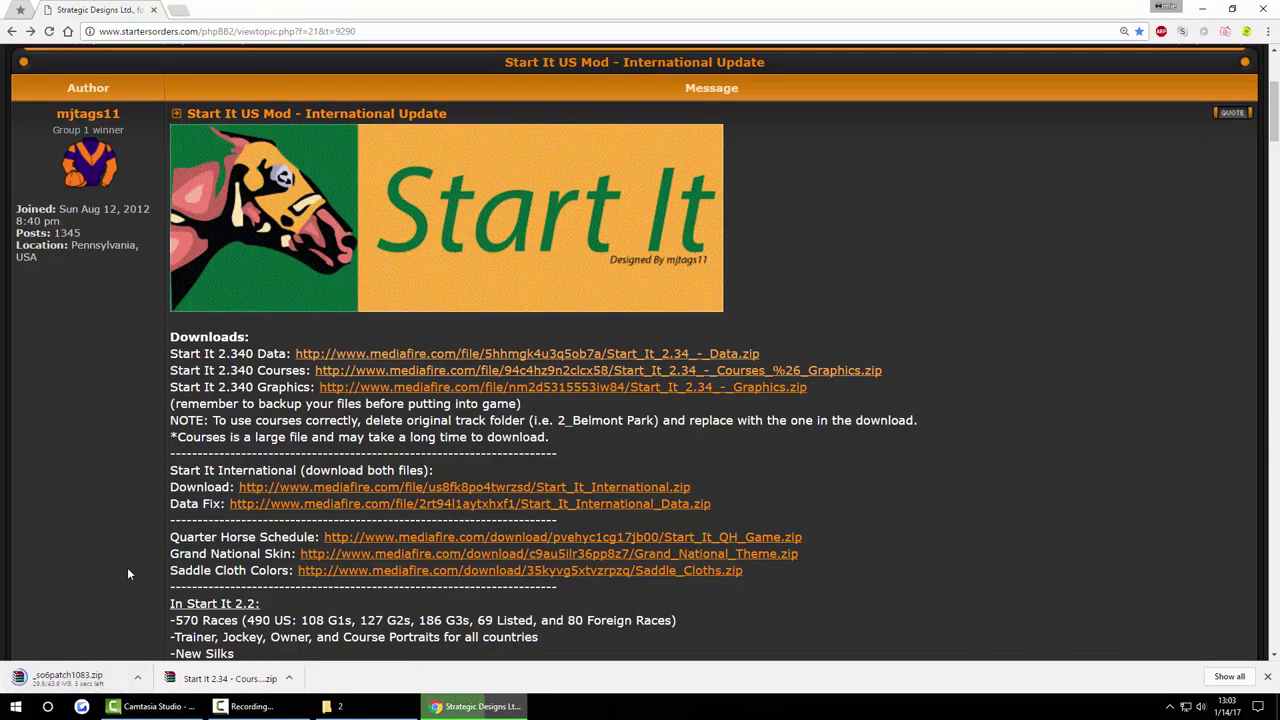
left_click(101, 686)
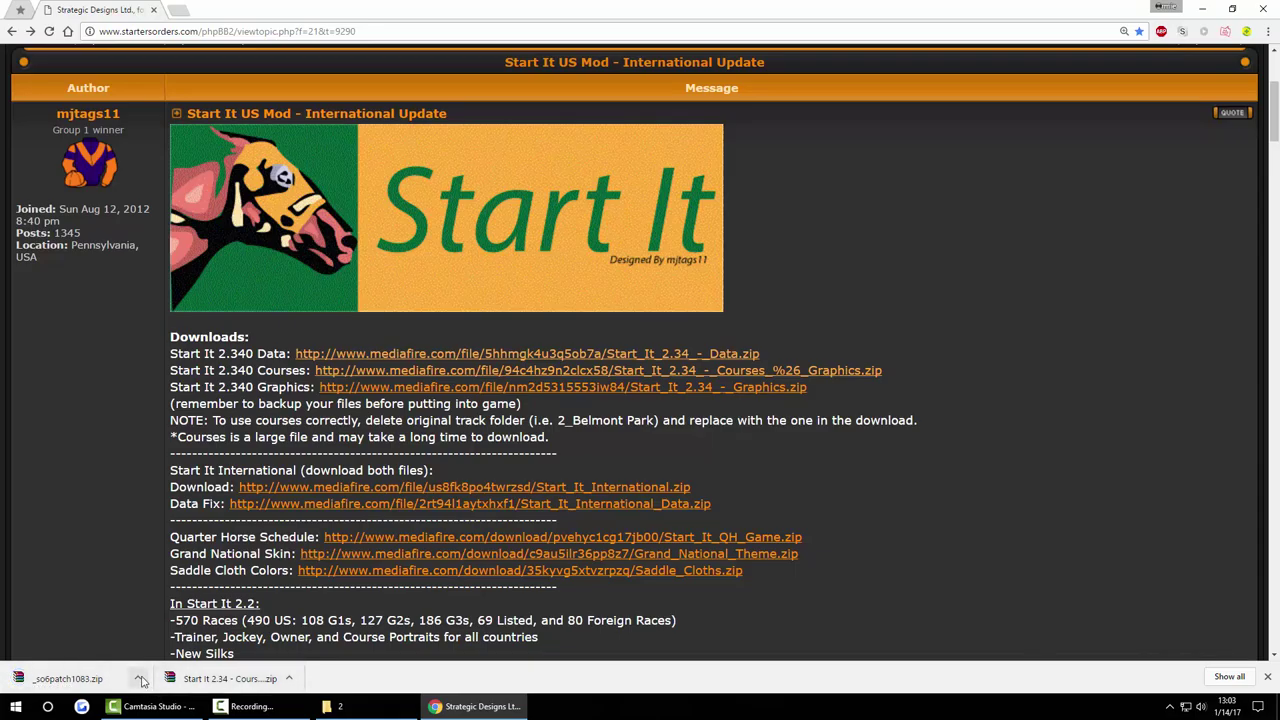
- Examine the Start It US Mod forum topic, covering its download links, notes and replies, and put the browser away
scroll(634, 557, "down", 6)
scroll(634, 557, "up", 4)
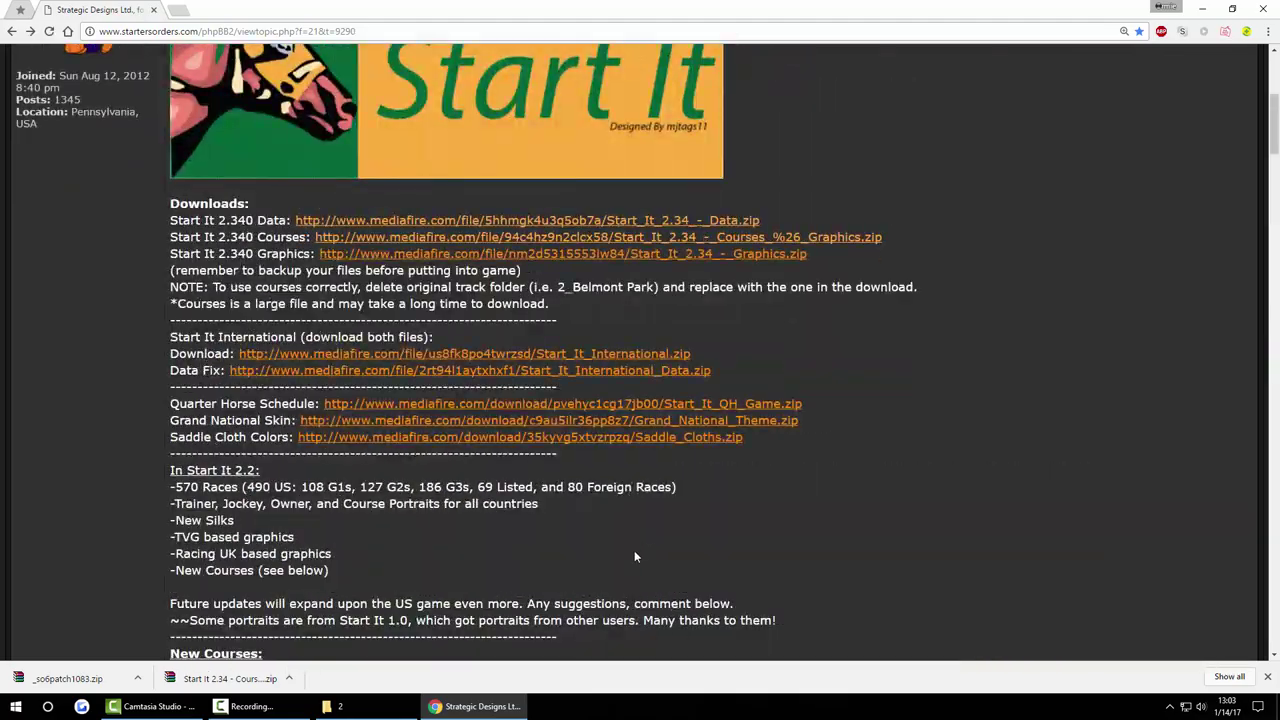
scroll(634, 557, "up", 3)
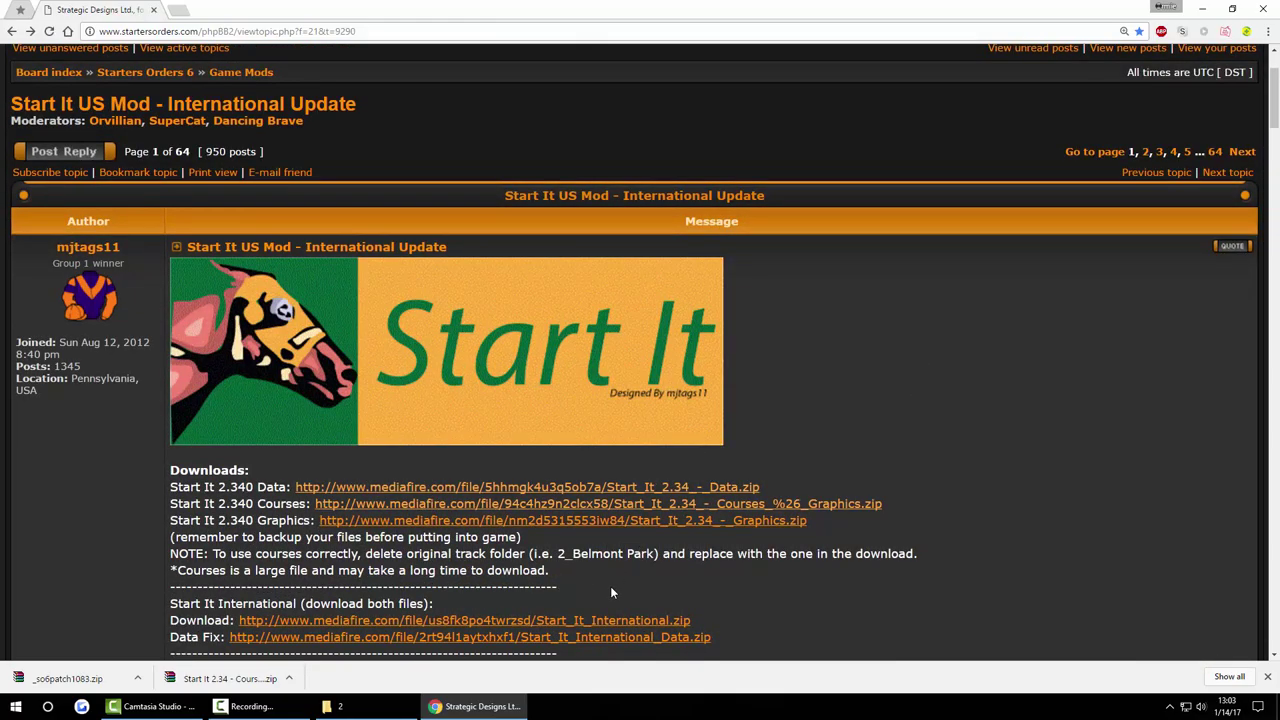
scroll(610, 586, "down", 2)
scroll(610, 573, "down", 4)
scroll(608, 575, "down", 4)
scroll(580, 568, "up", 15)
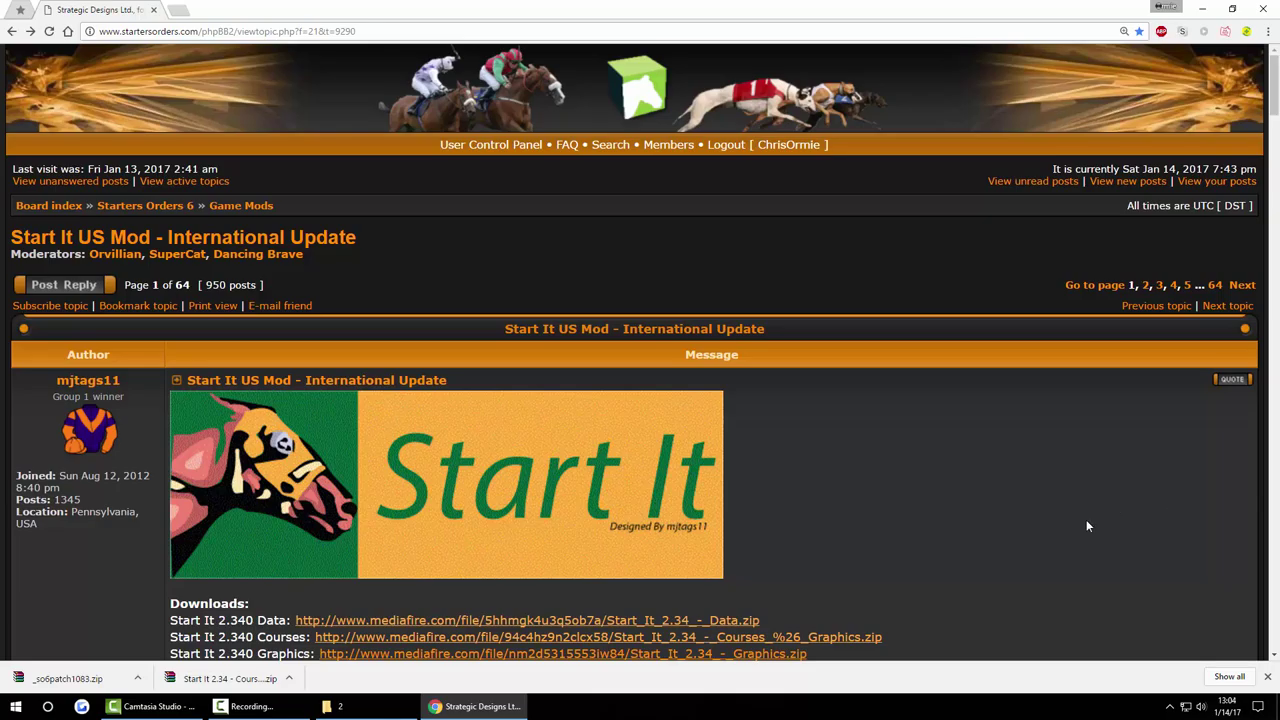
scroll(1077, 504, "down", 10)
scroll(1076, 560, "down", 5)
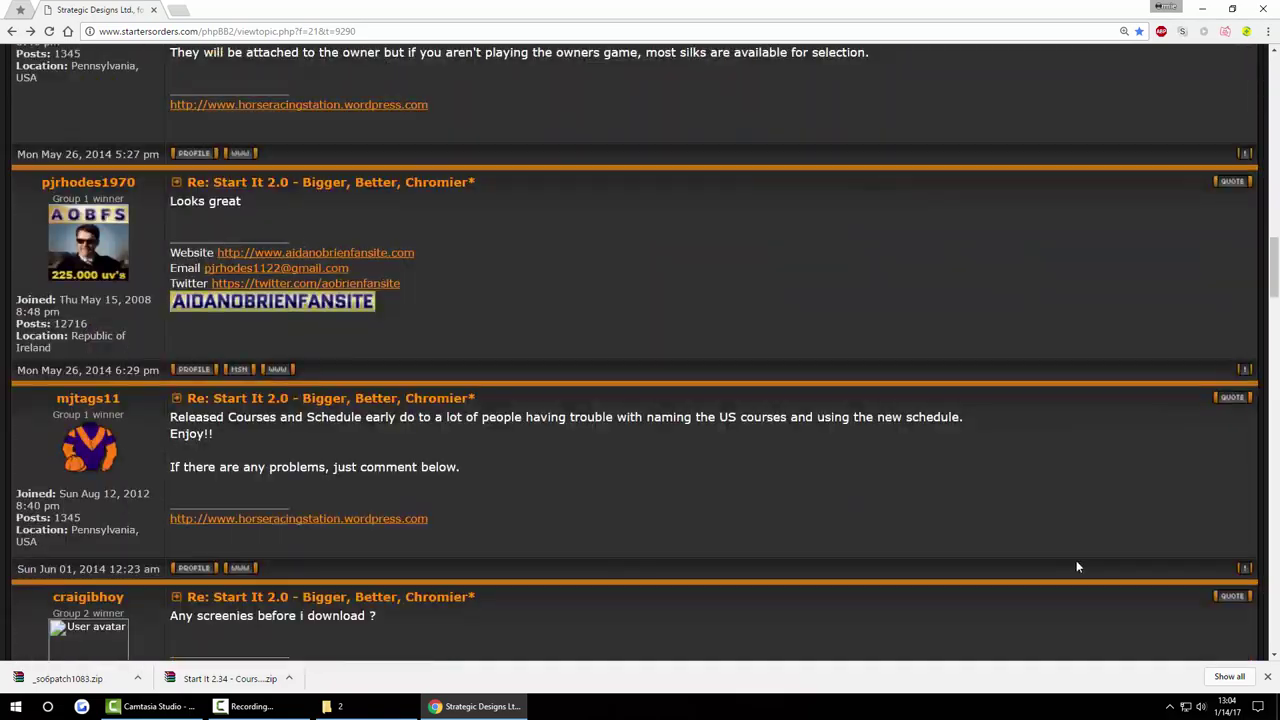
scroll(1075, 560, "up", 15)
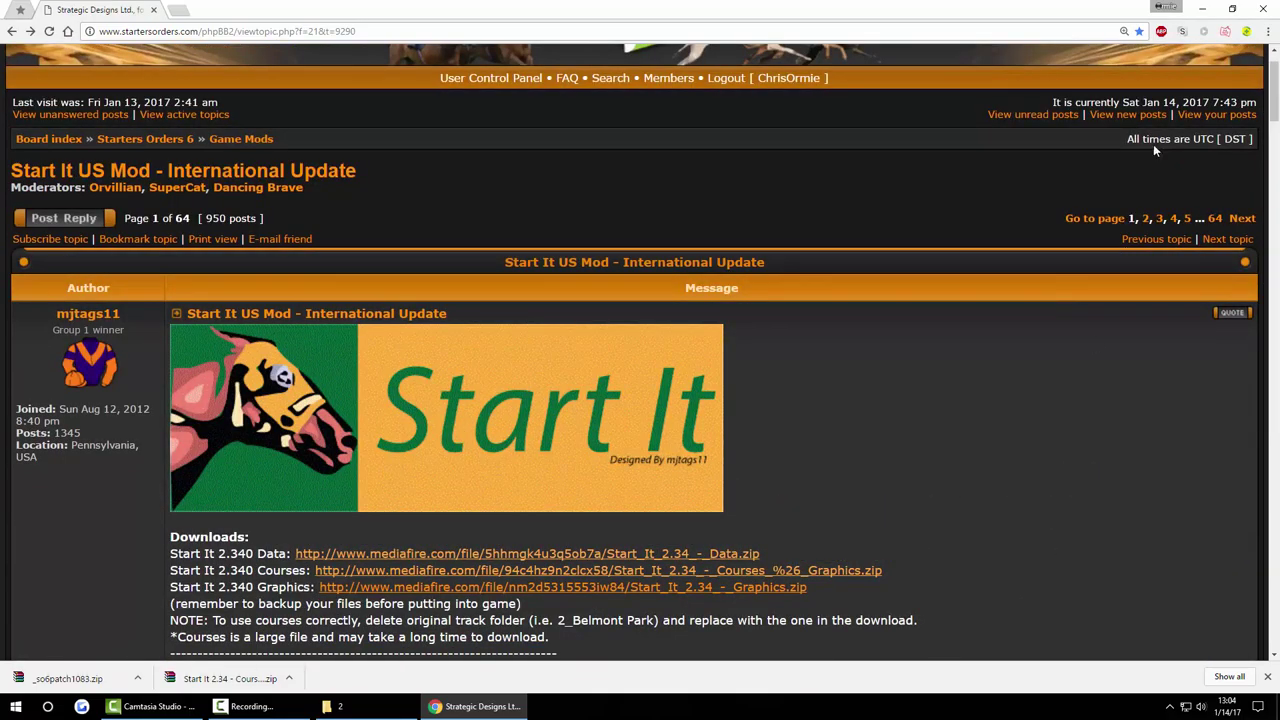
left_click(1200, 9)
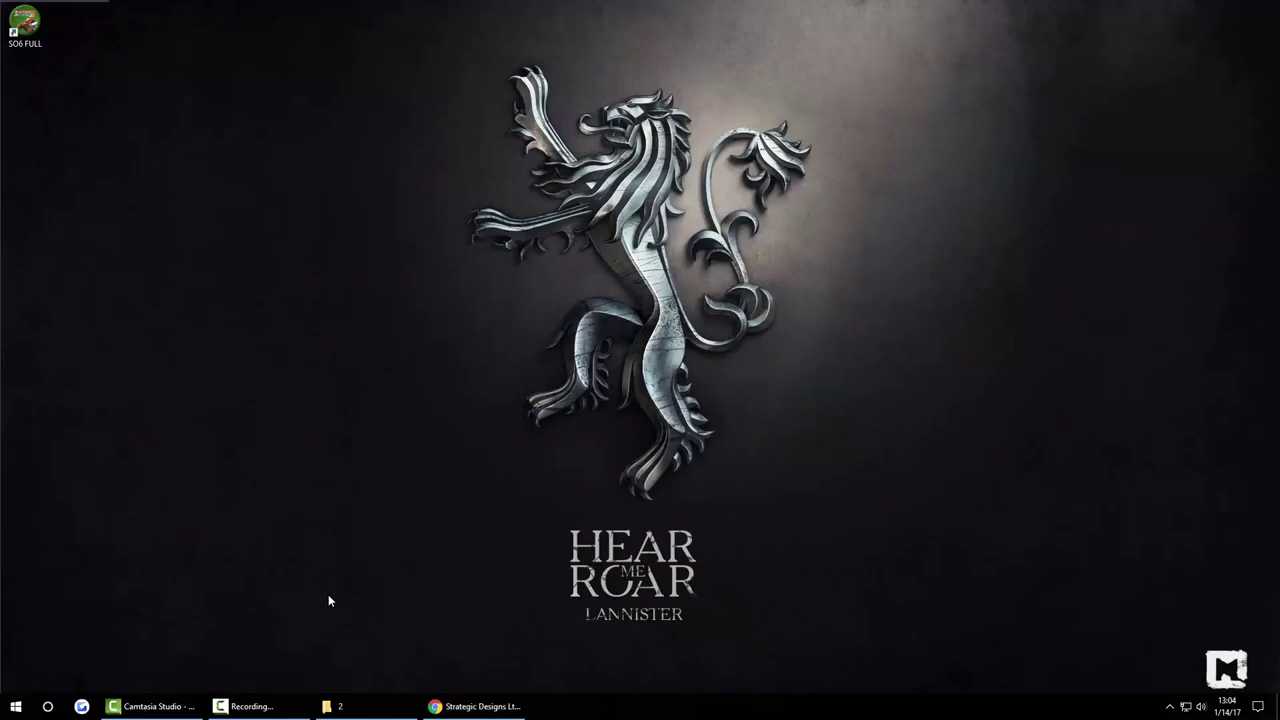
- Open the Steam installation folder of Starters Orders 6 under C:\Program Files (x86)\Steam\steamapps\common in File Explorer
left_click(333, 706)
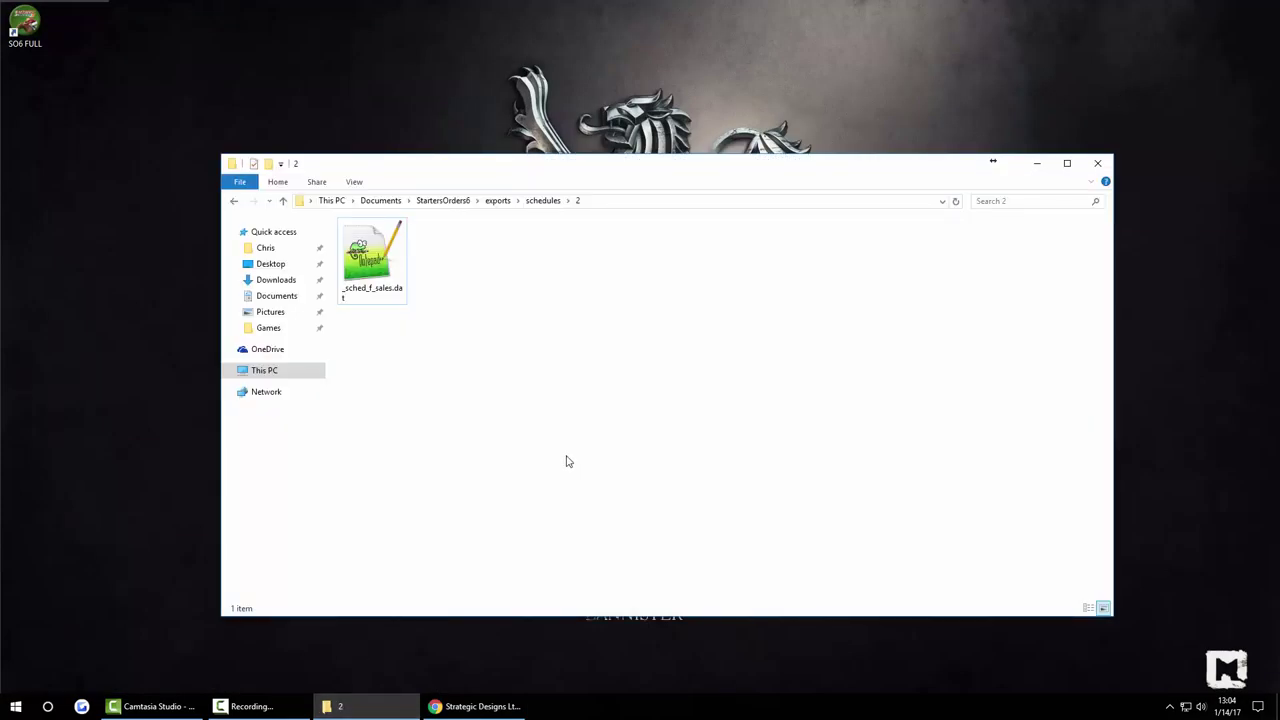
key("BackSpace")
key("BackSpace")
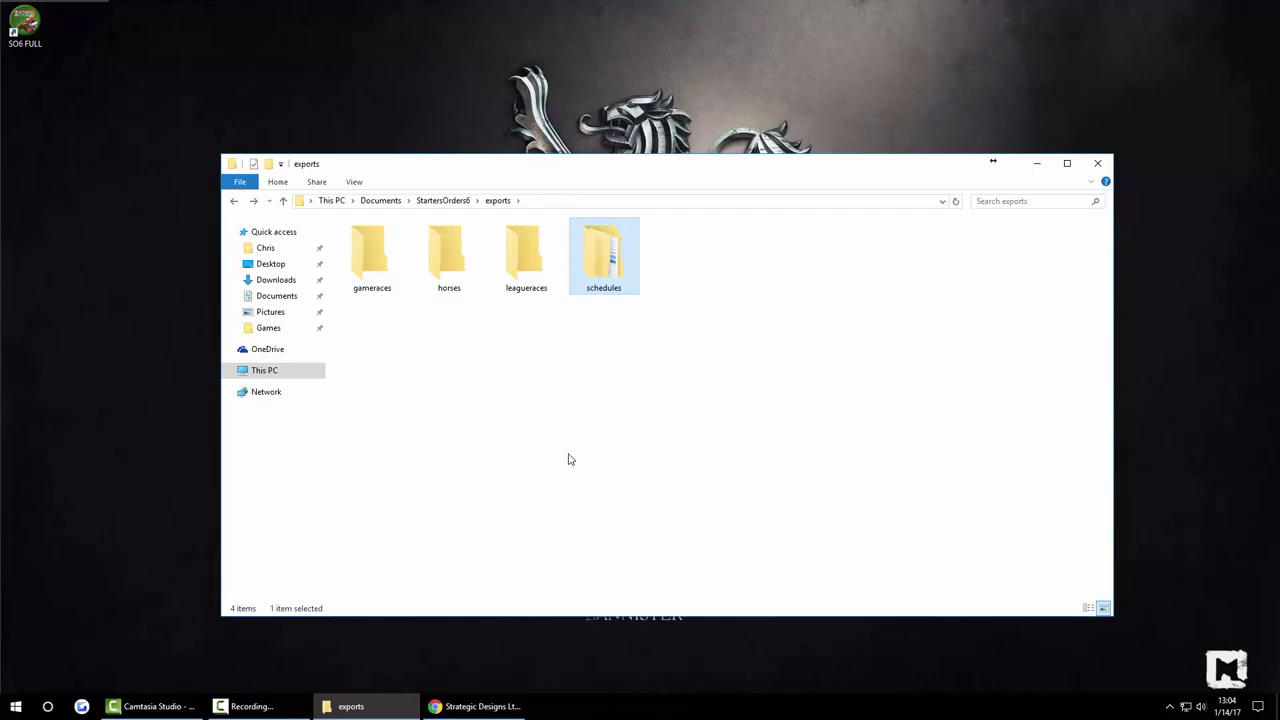
left_click(340, 200)
double_click(402, 338)
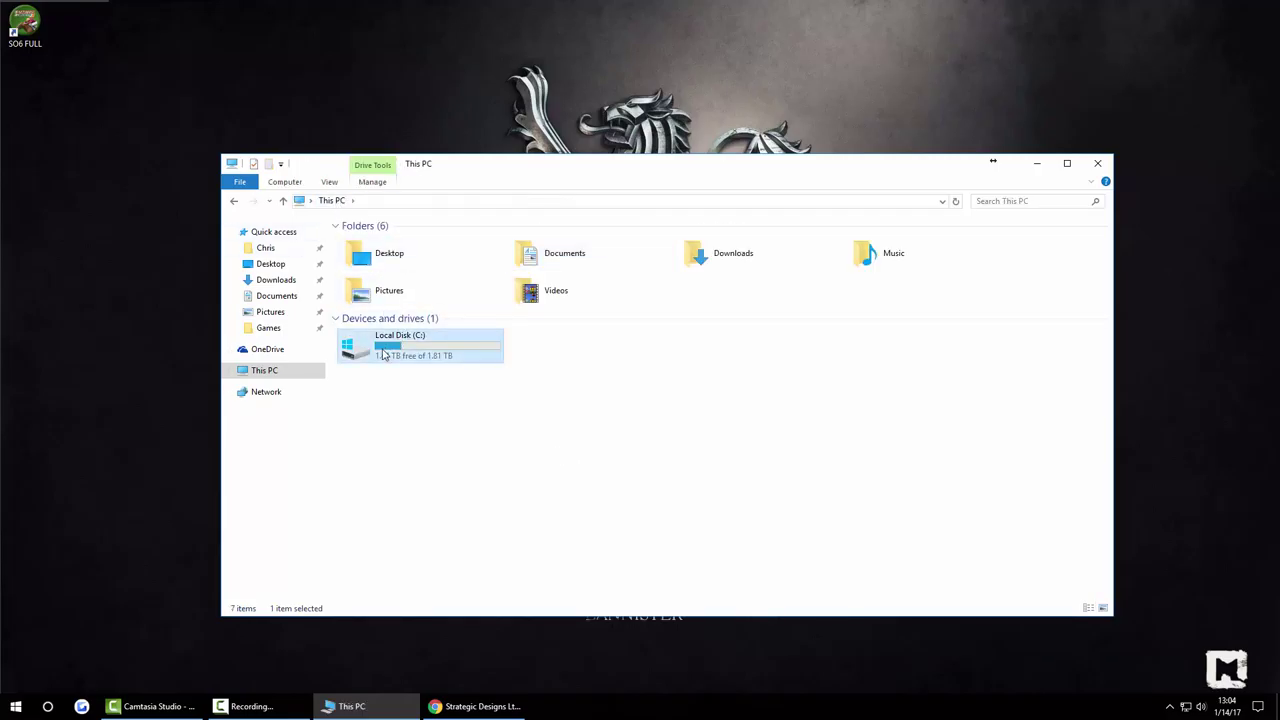
double_click(603, 256)
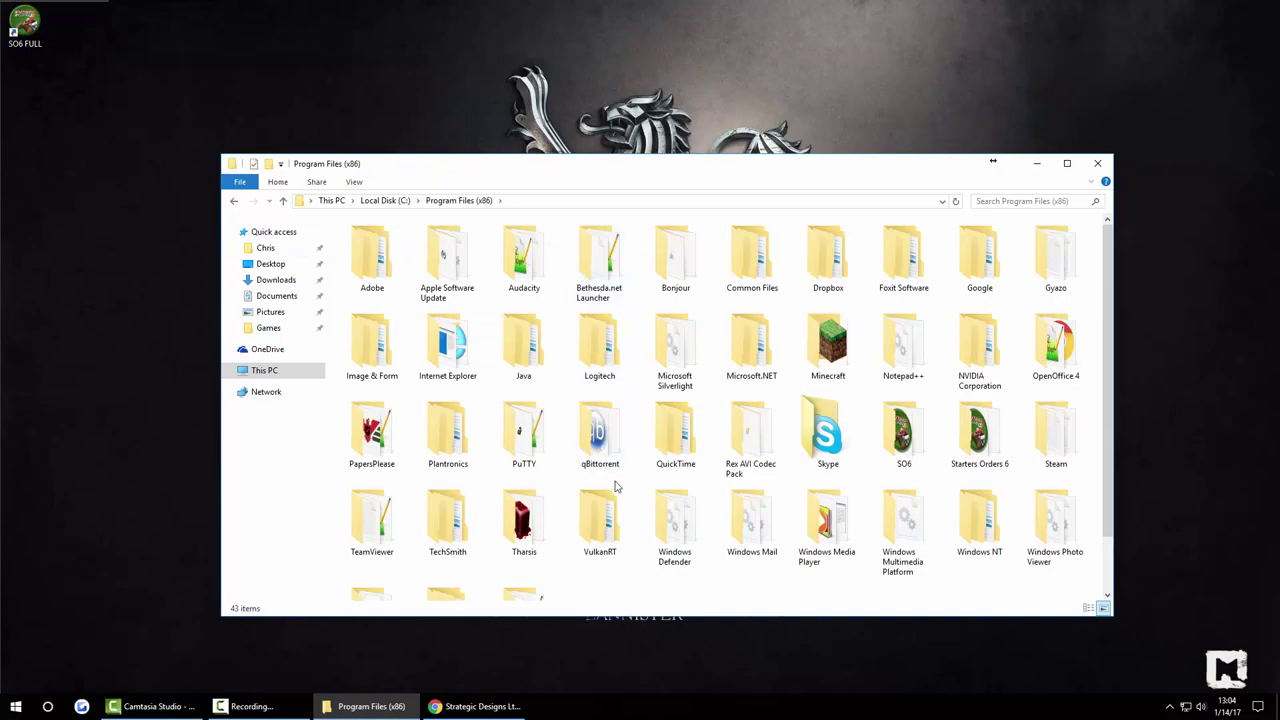
double_click(1056, 435)
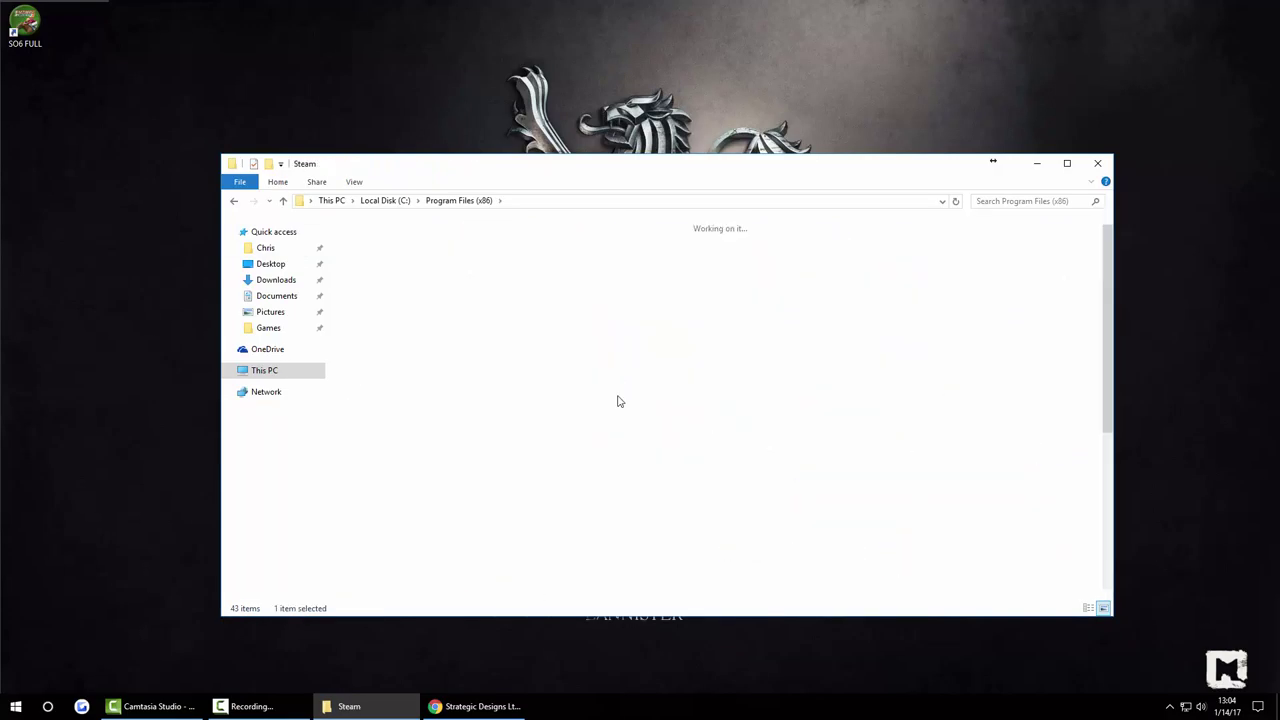
double_click(969, 341)
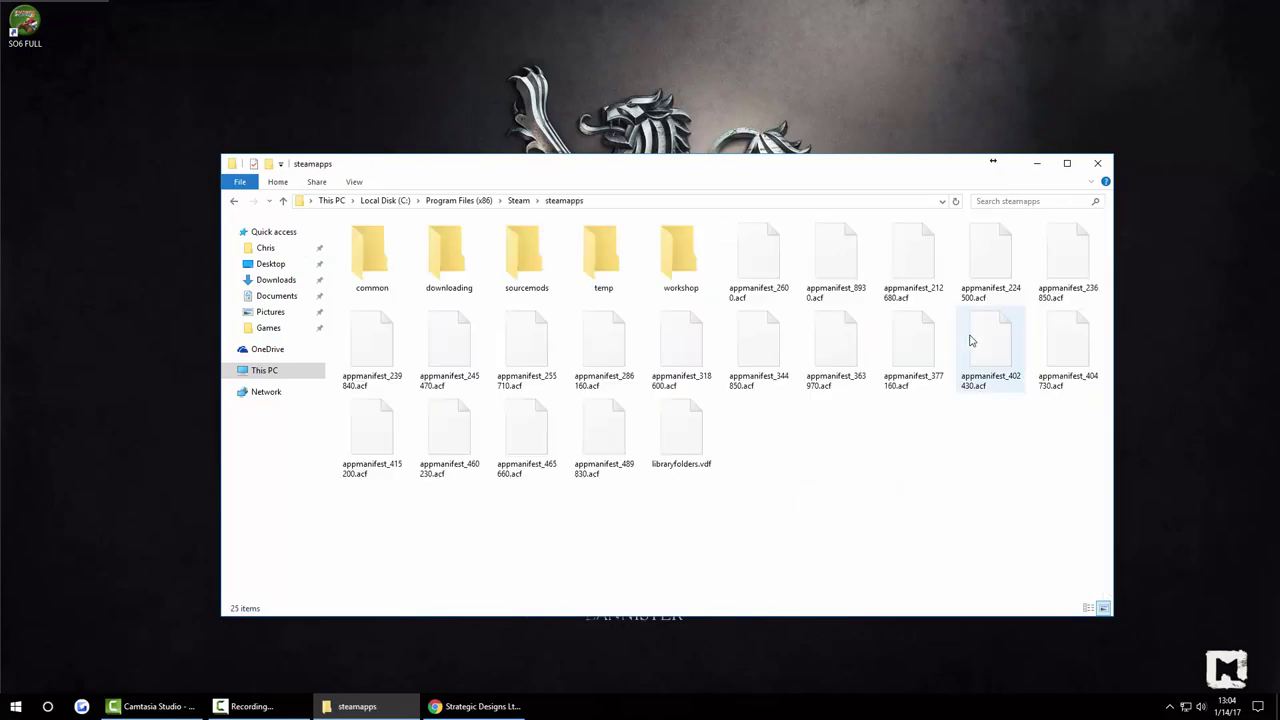
double_click(368, 256)
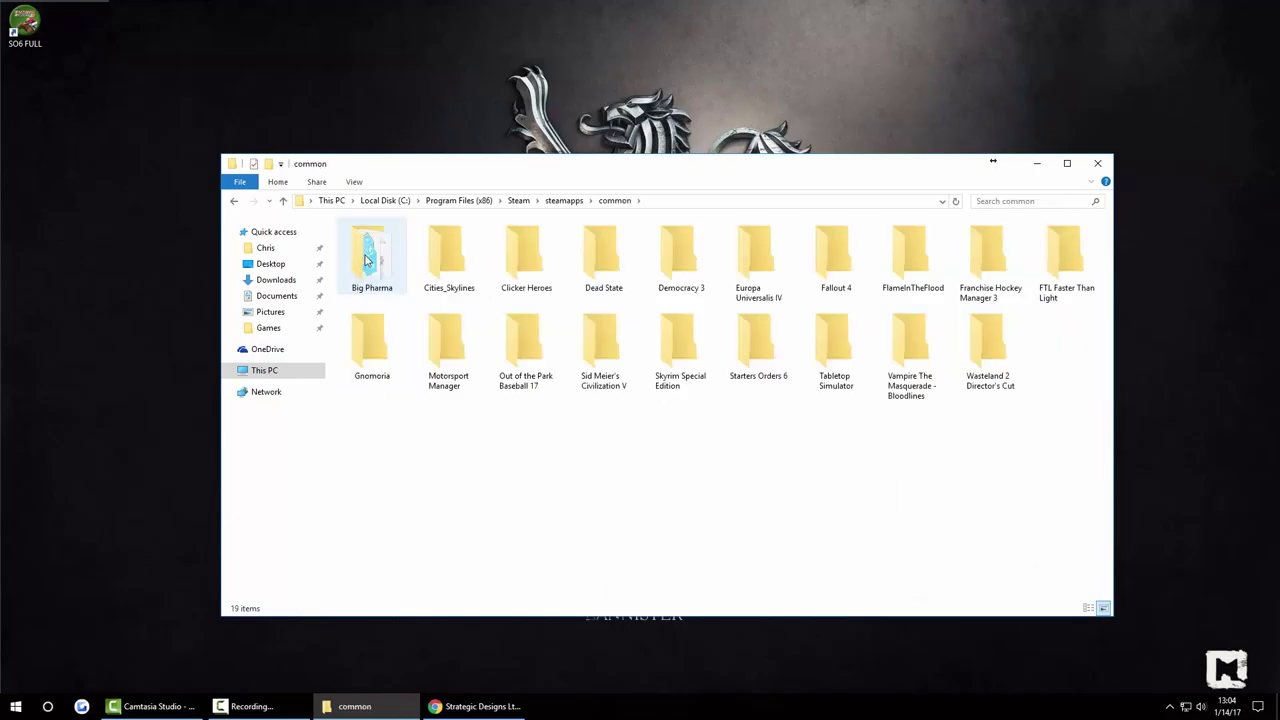
double_click(758, 345)
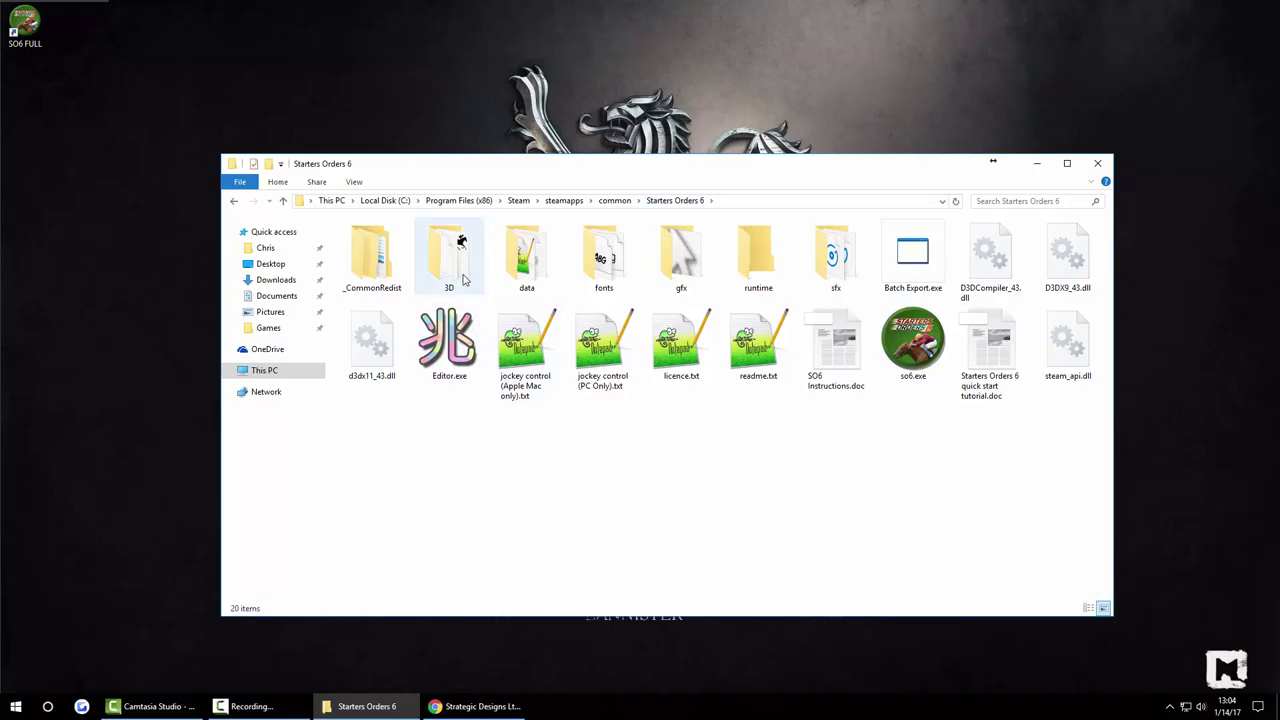
- Switch to the Steam library and open the properties of Starters Orders 6
left_click(1170, 706)
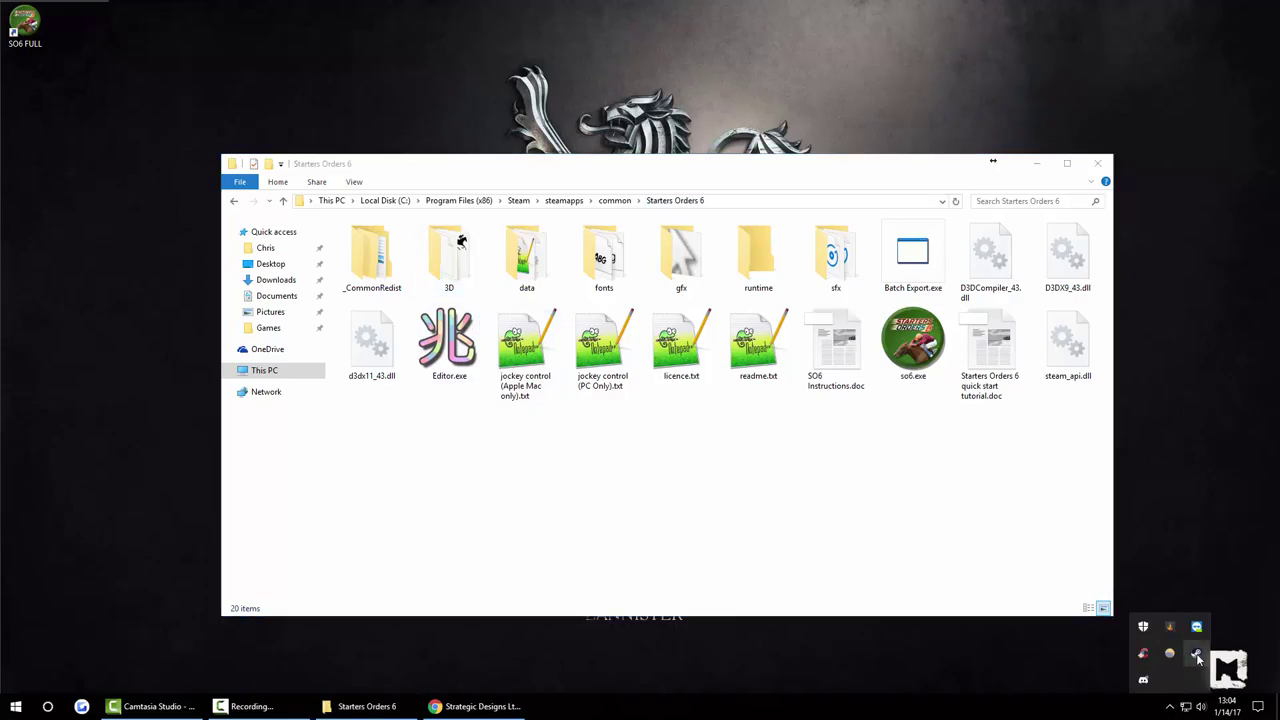
right_click(1197, 656)
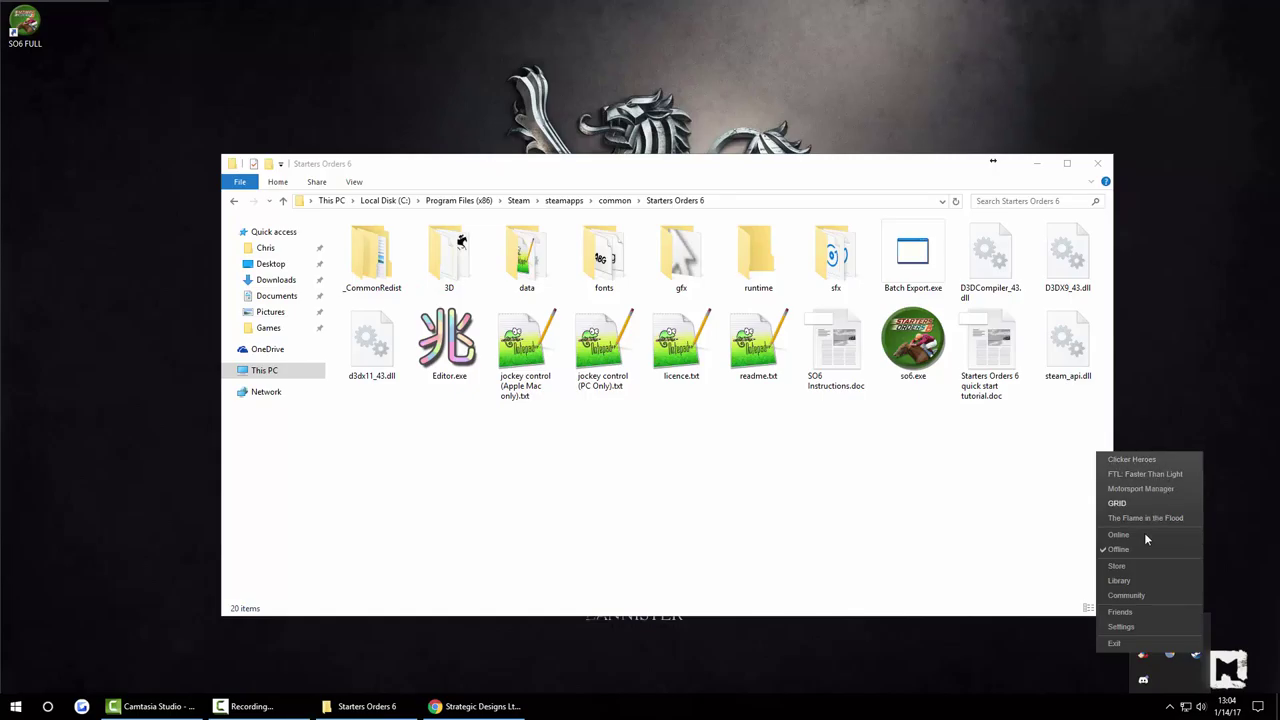
left_click(1138, 581)
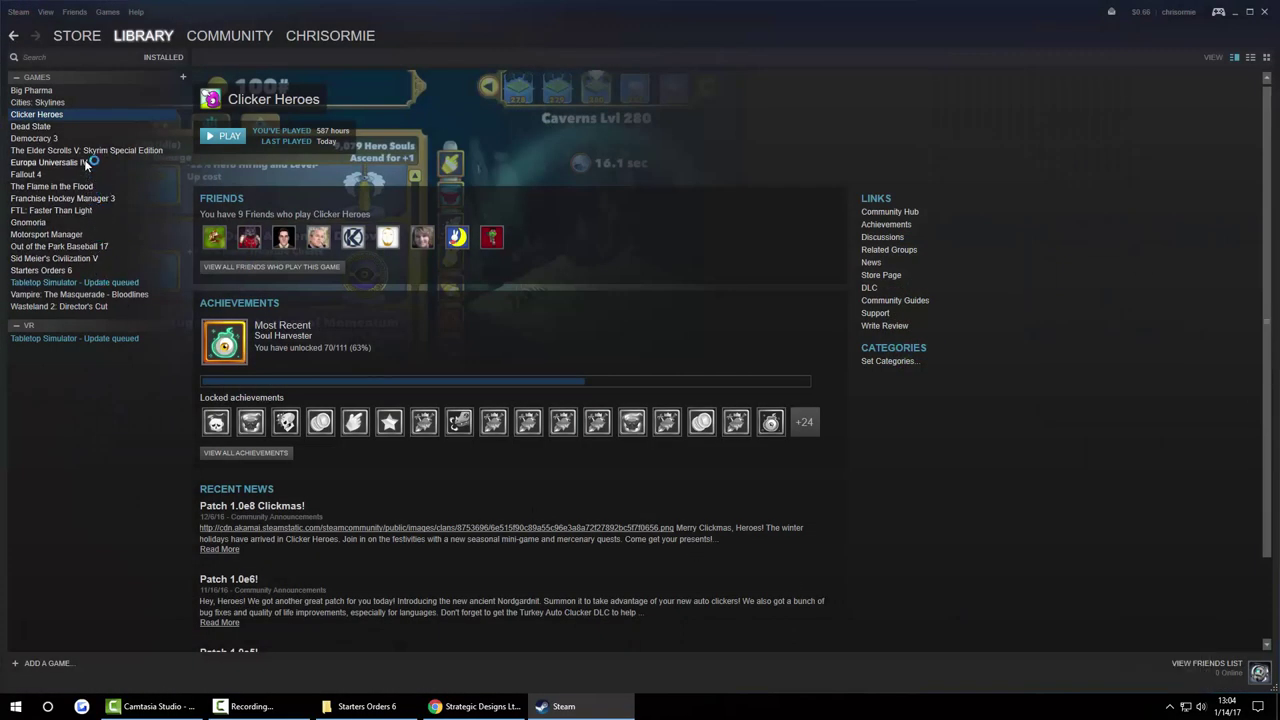
left_click(42, 270)
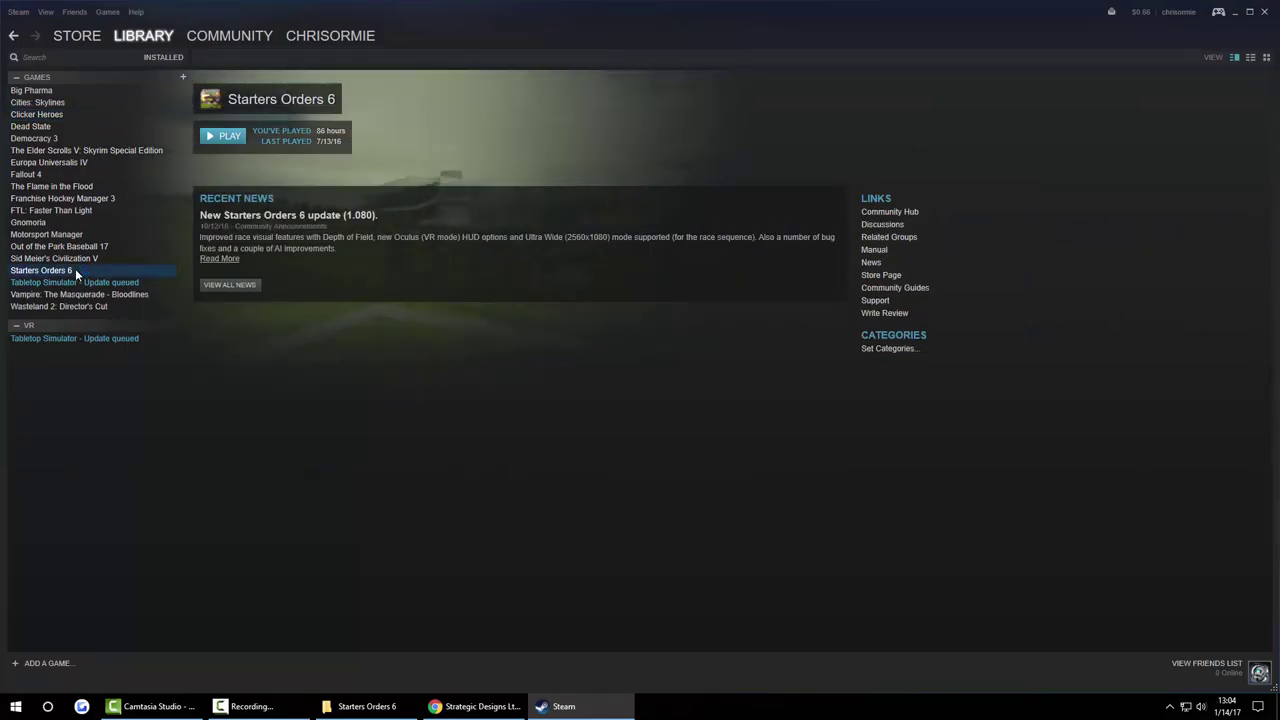
right_click(76, 273)
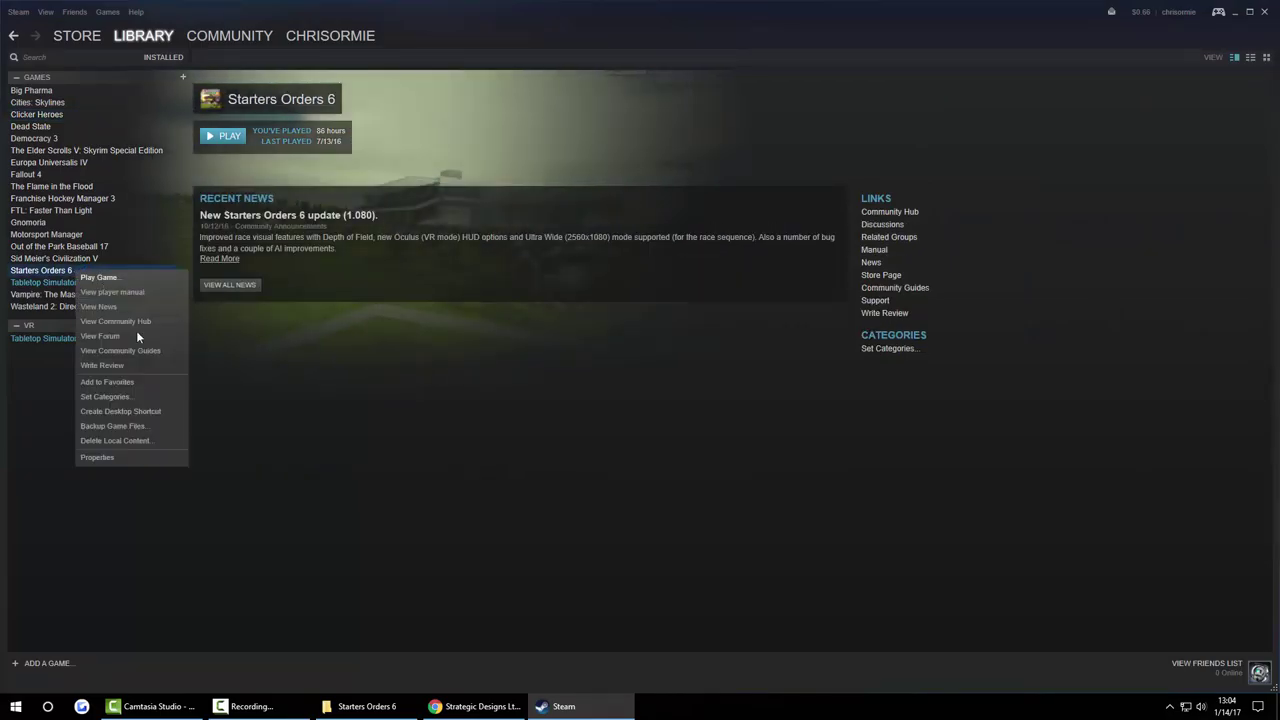
left_click(136, 454)
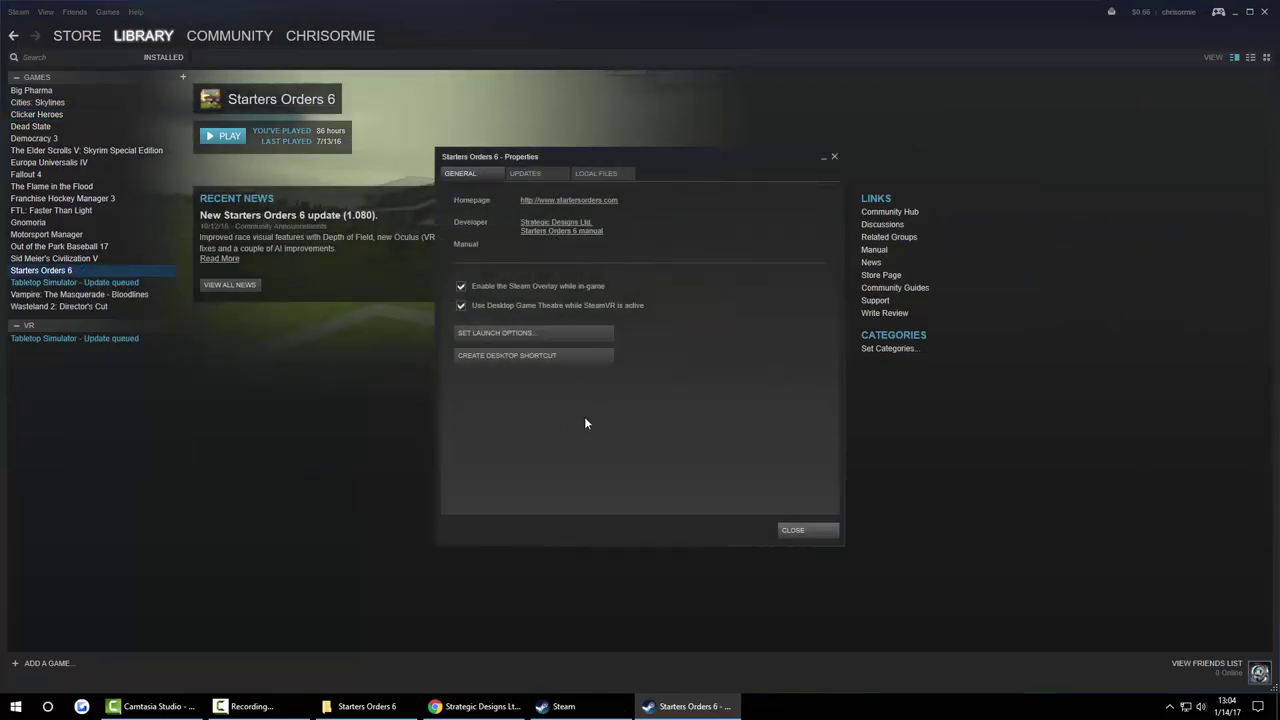
- Examine the automatic update options offered for Starters Orders 6
left_click(523, 174)
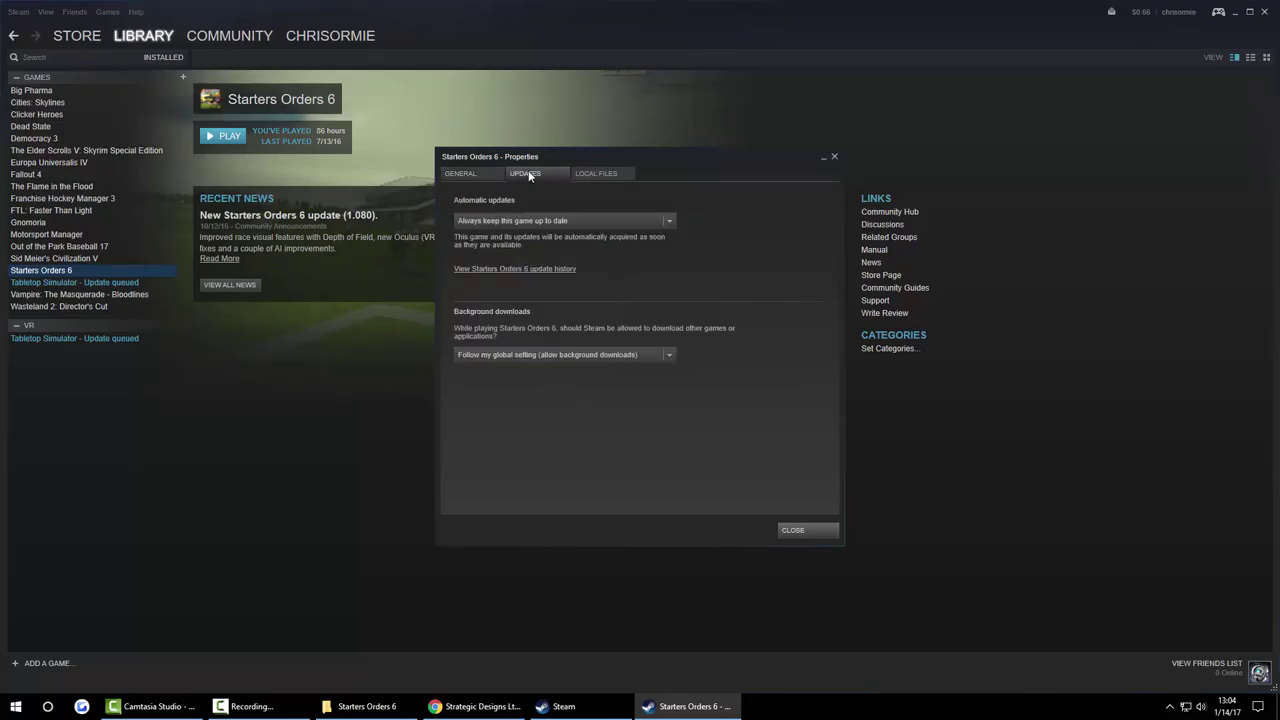
left_click(667, 220)
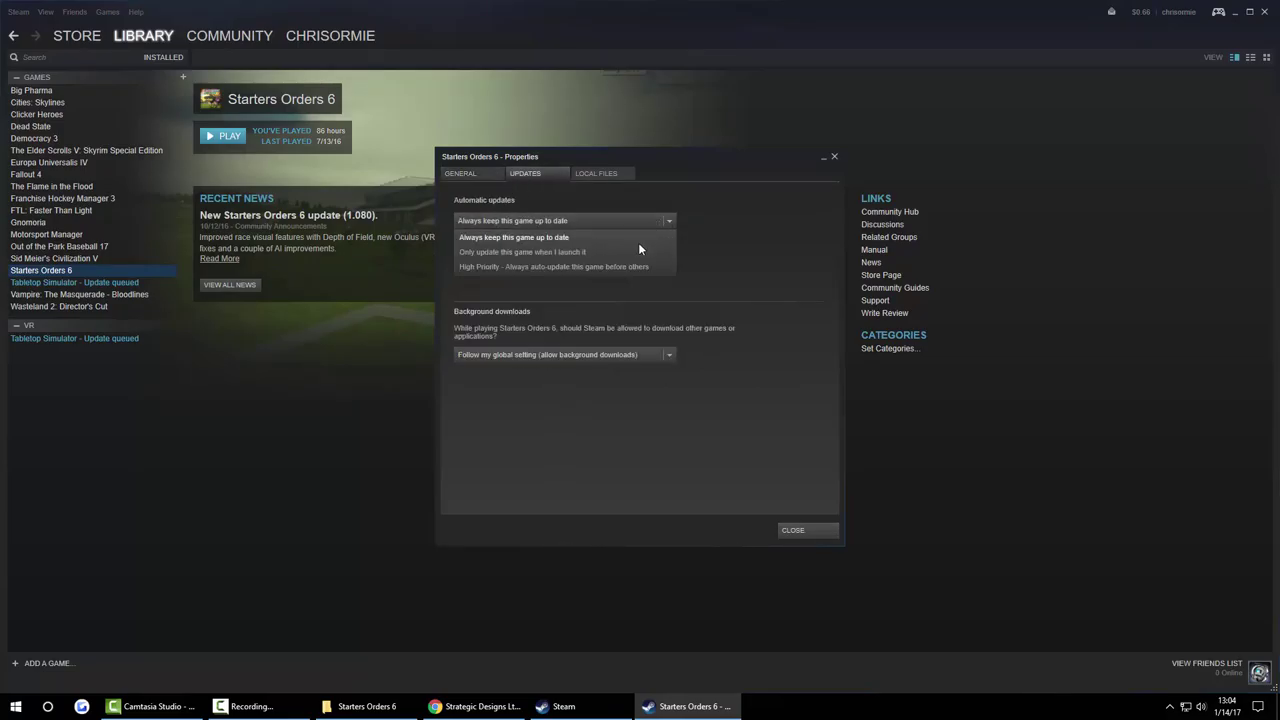
left_click(669, 221)
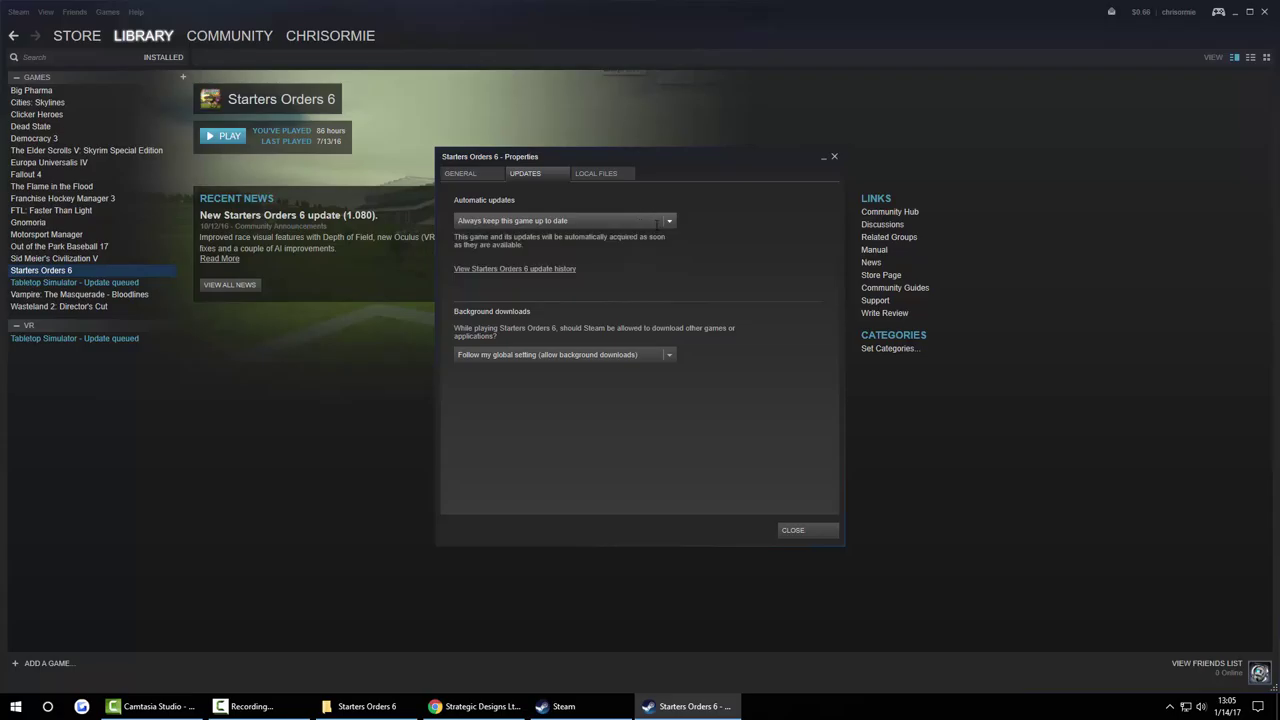
left_click(671, 222)
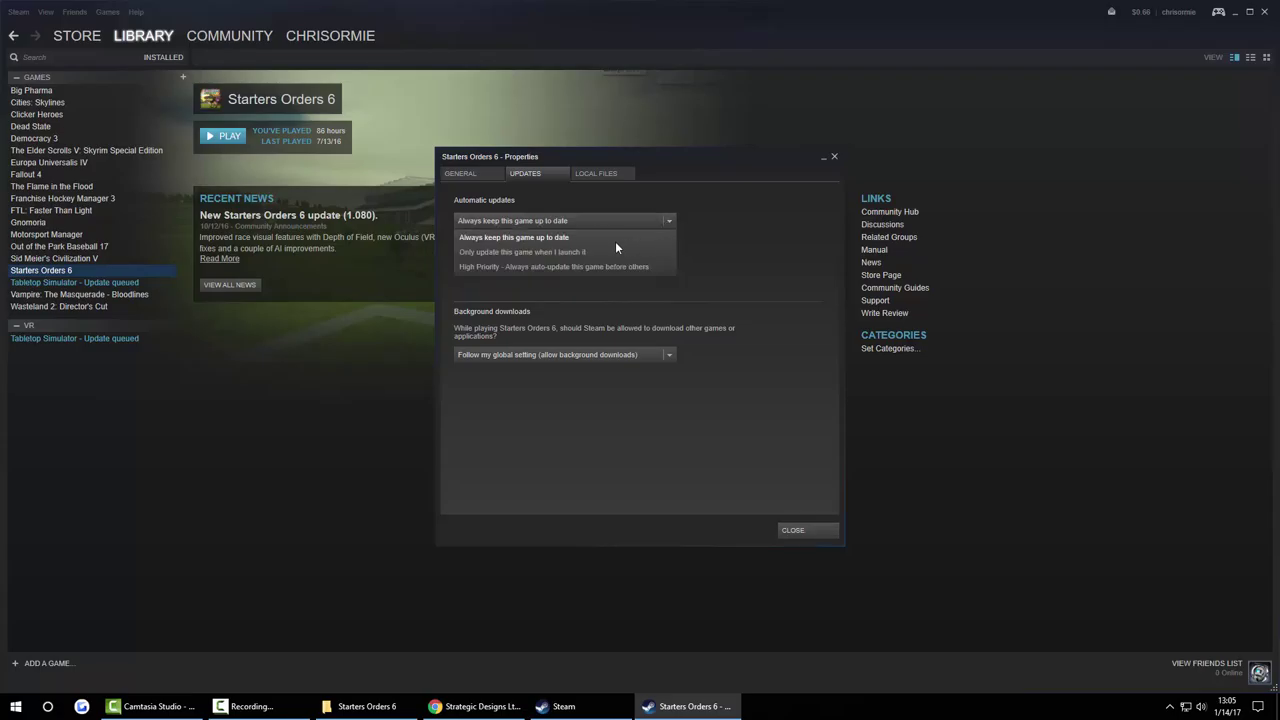
- Review the local file and general options of Starters Orders 6, and close its properties and the Steam window
left_click(584, 176)
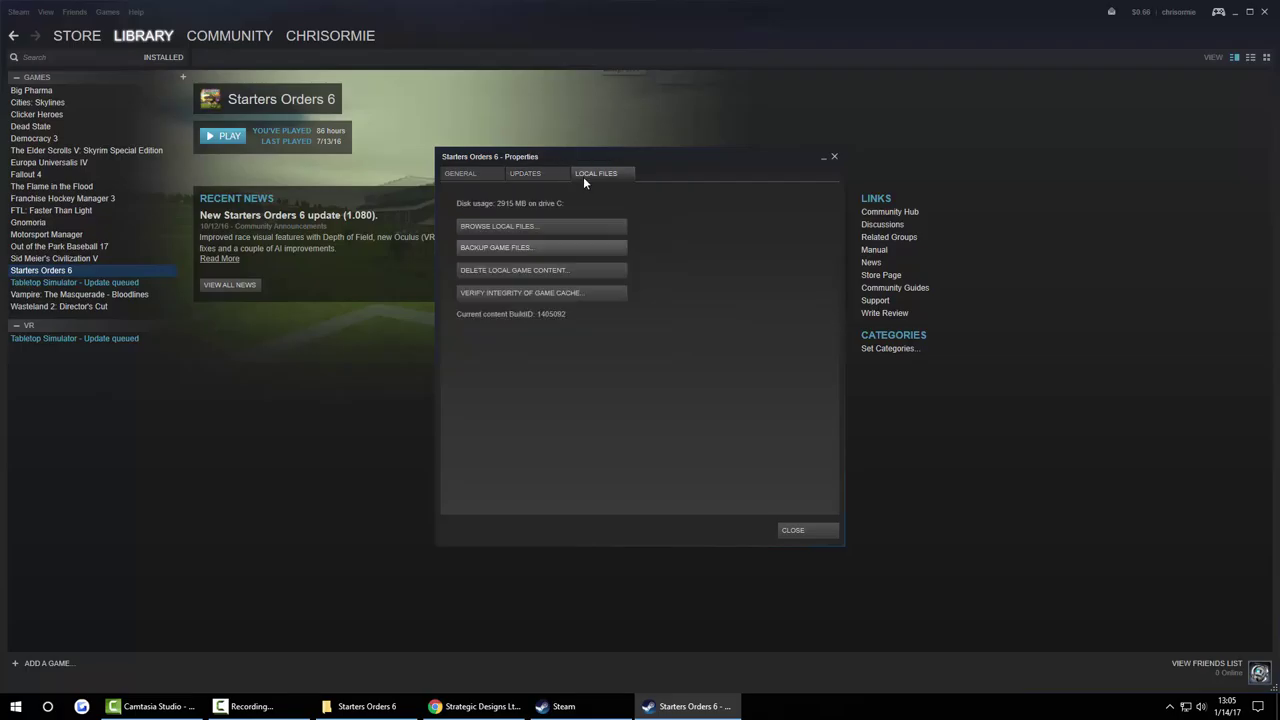
left_click(531, 176)
left_click(462, 174)
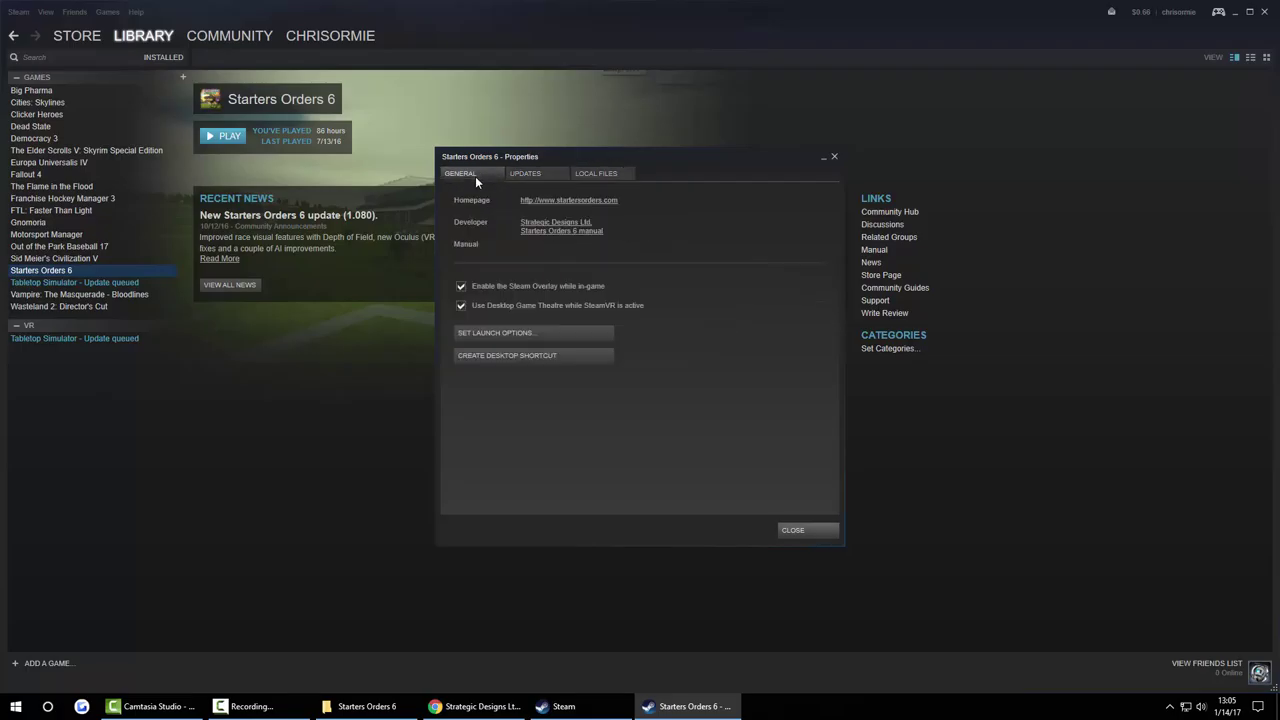
left_click(547, 174)
left_click(597, 178)
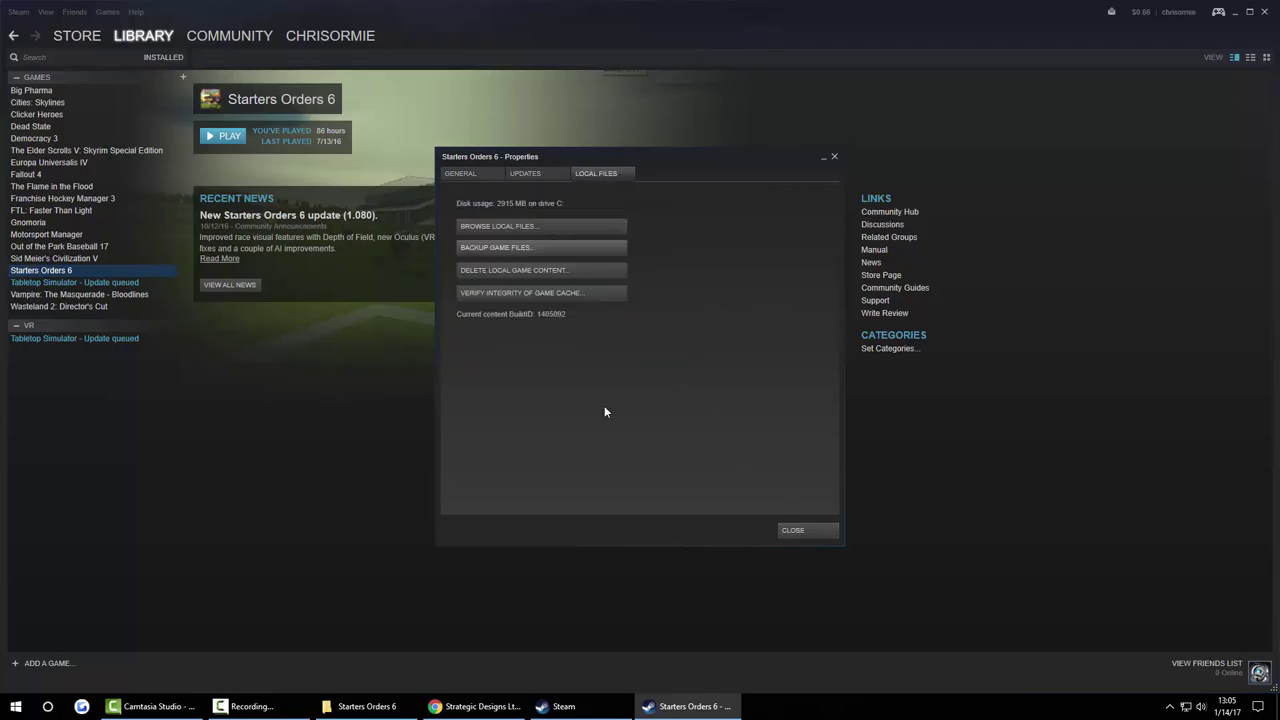
left_click(812, 531)
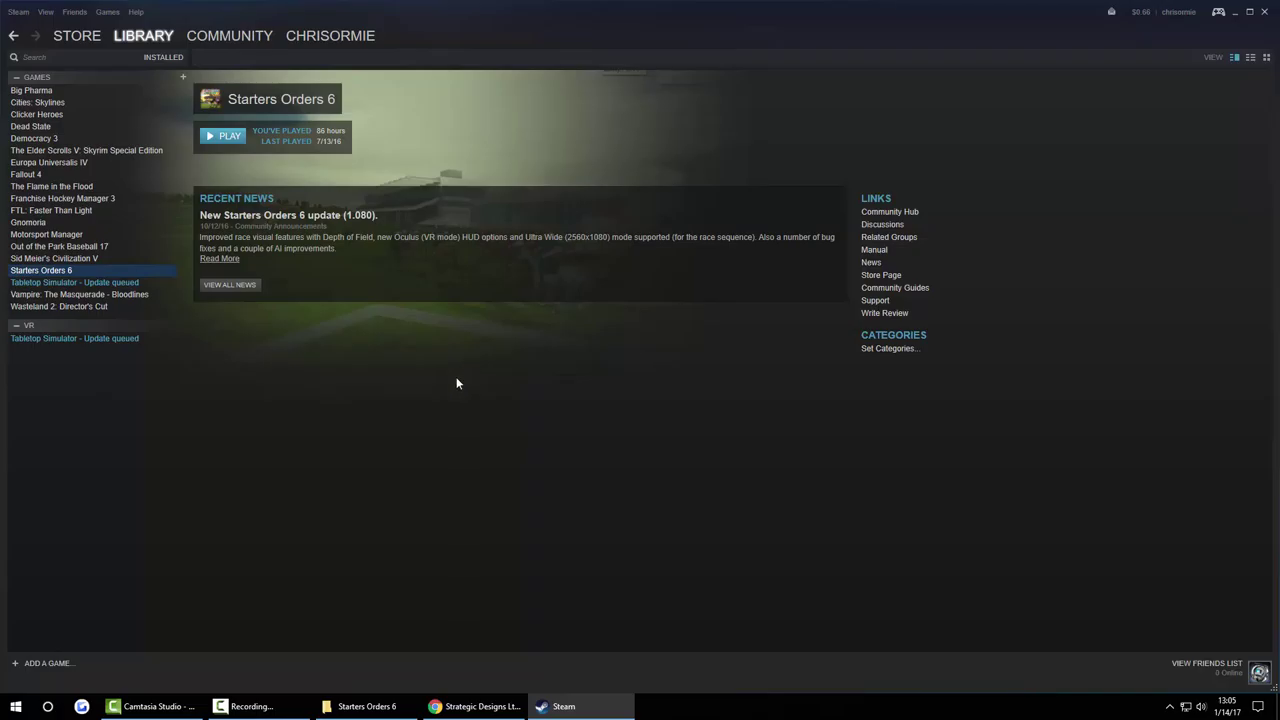
left_click(1266, 12)
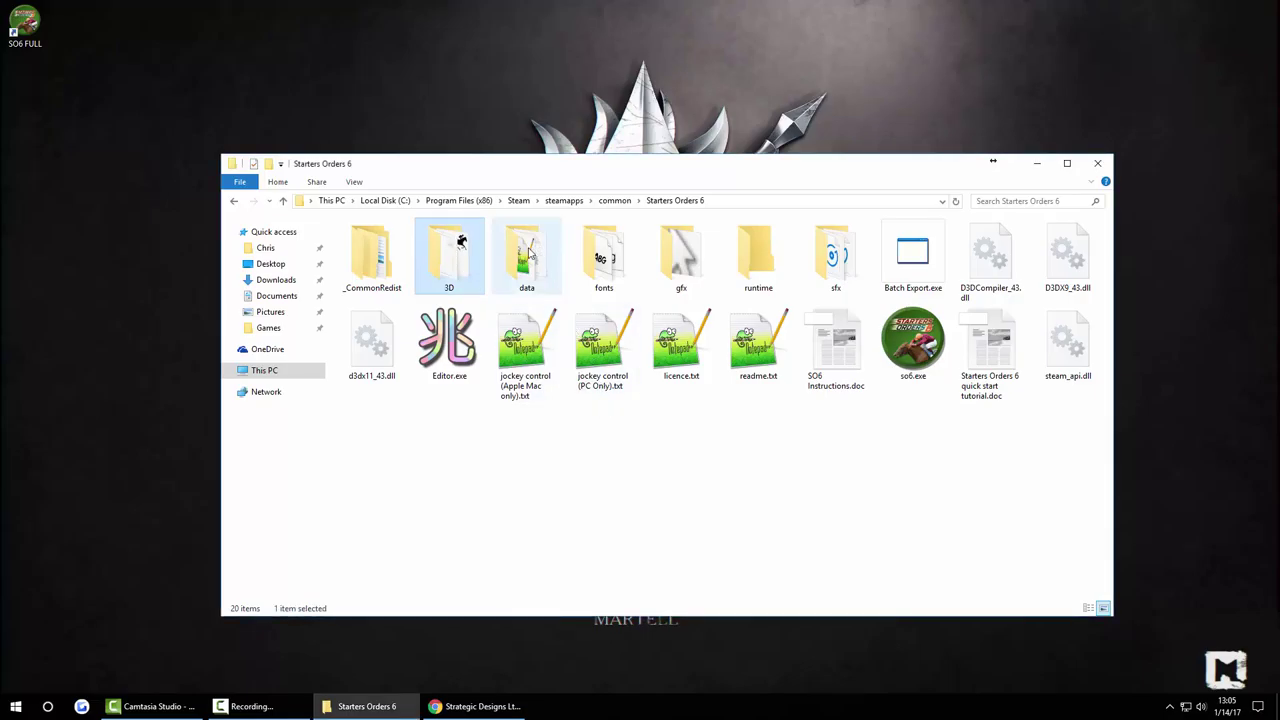
- Look through the Steam installation's 3D courses folder and its gfx folder
left_click(531, 253)
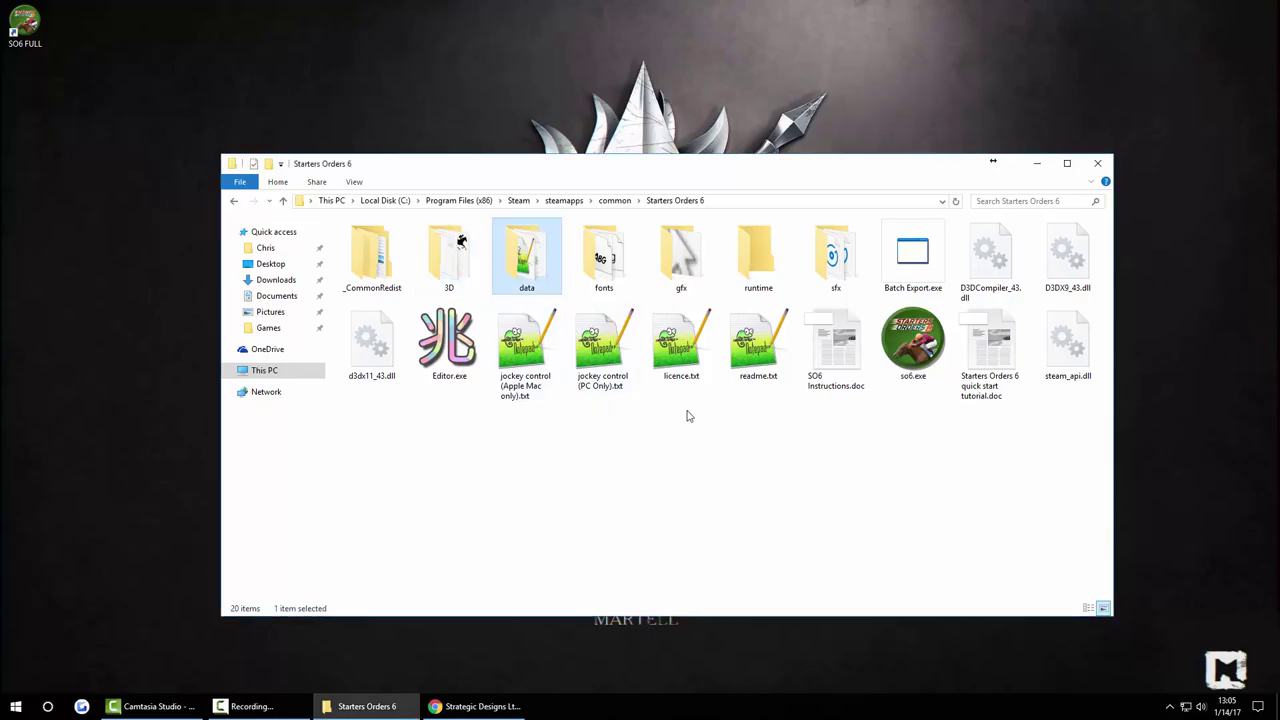
double_click(450, 256)
double_click(371, 255)
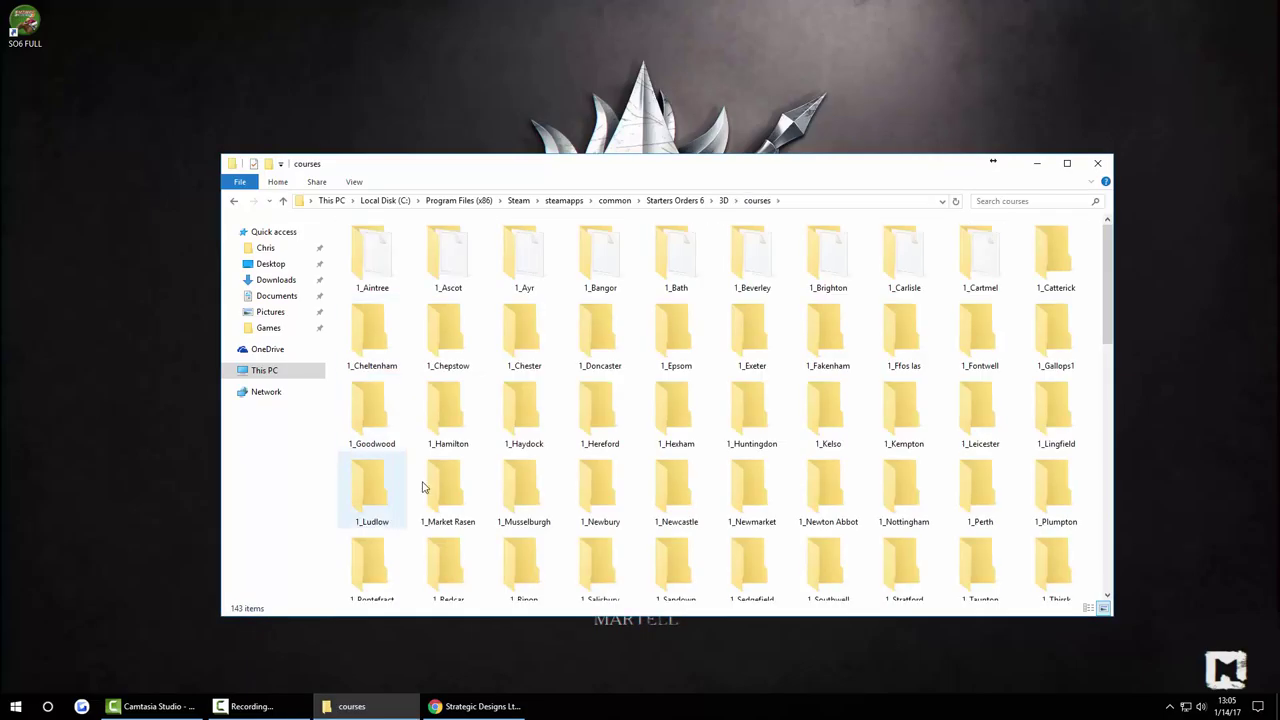
key("alt+Left")
key("alt+Left")
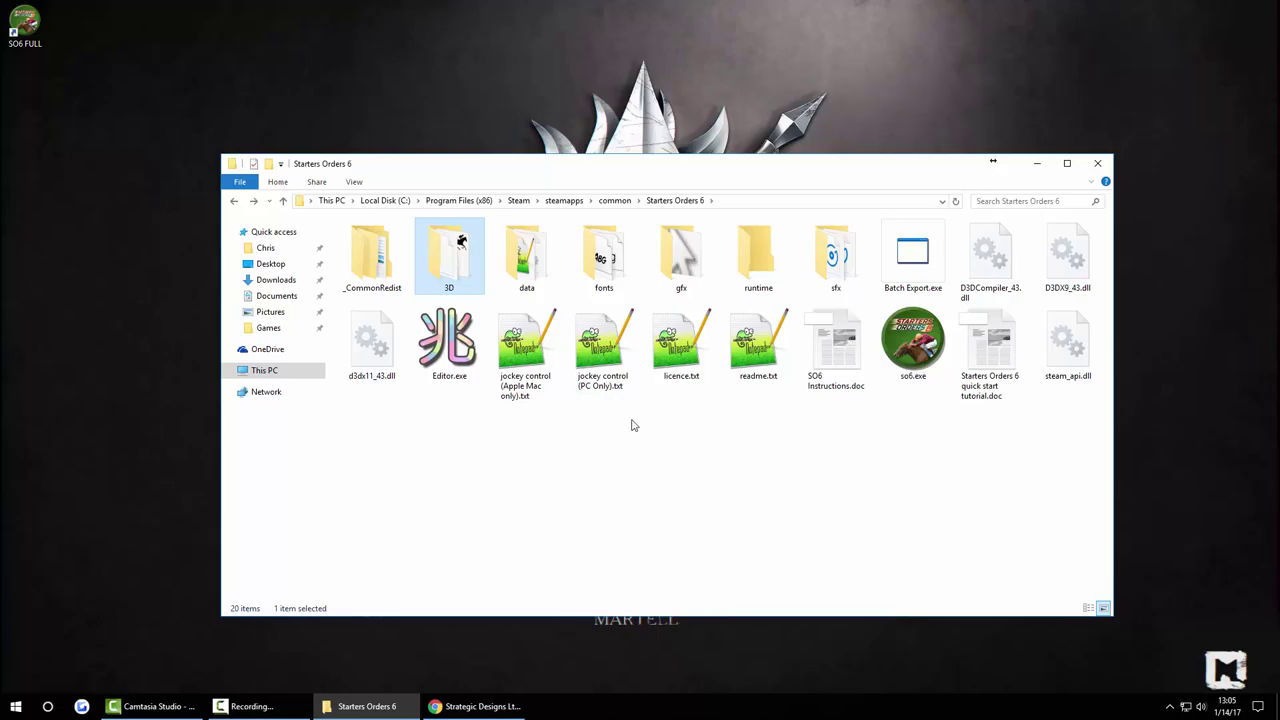
double_click(681, 255)
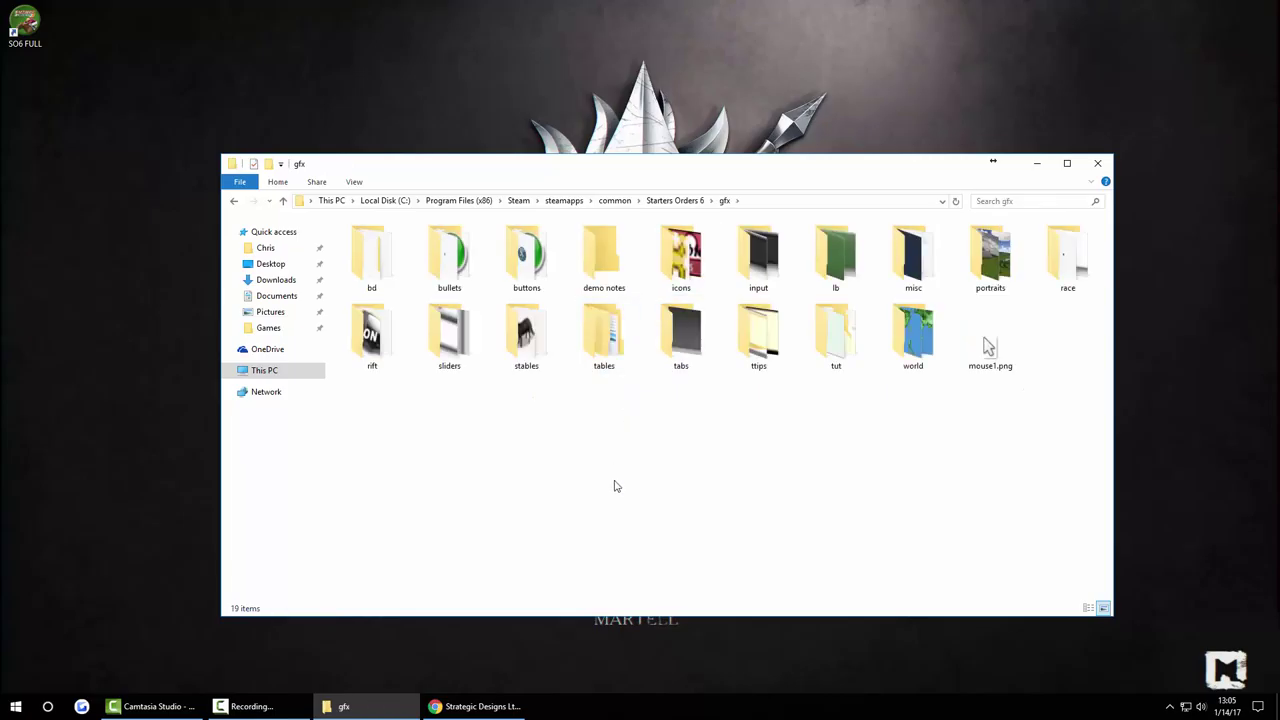
- Back out to the steamapps folder and close its window, and move the SO6 FULL shortcut to the middle of the desktop
key("BackSpace")
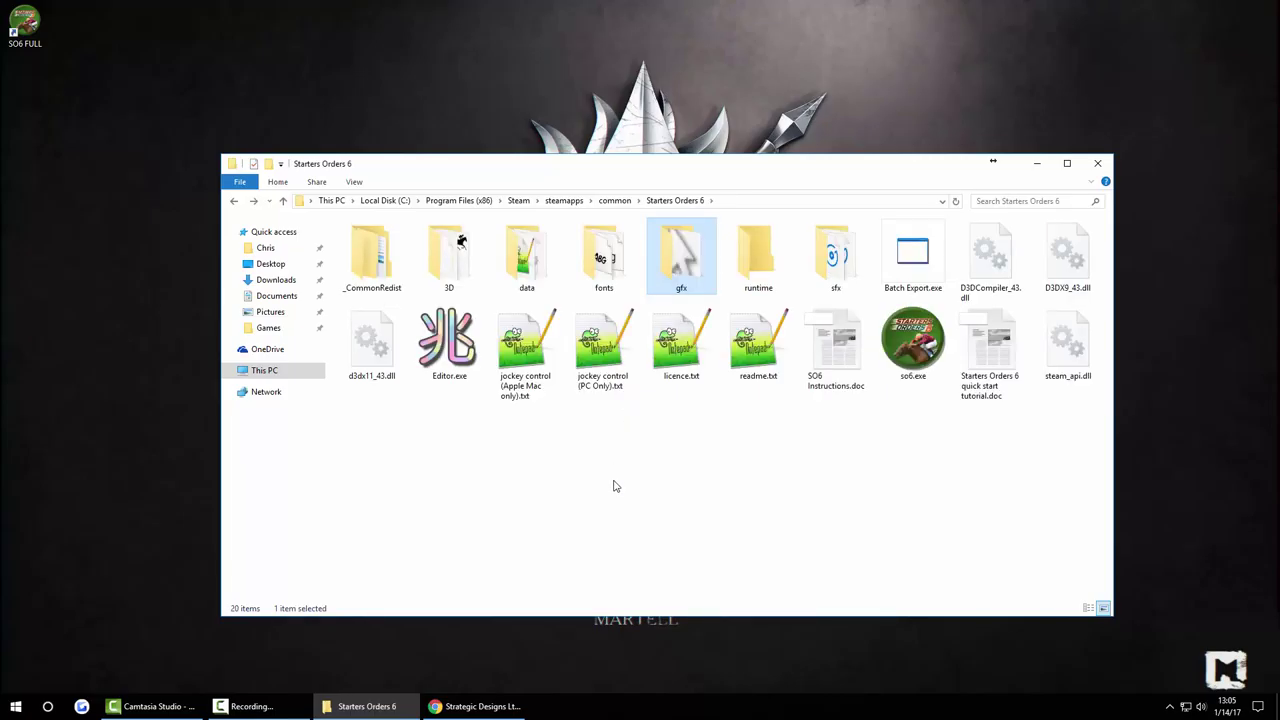
key("BackSpace")
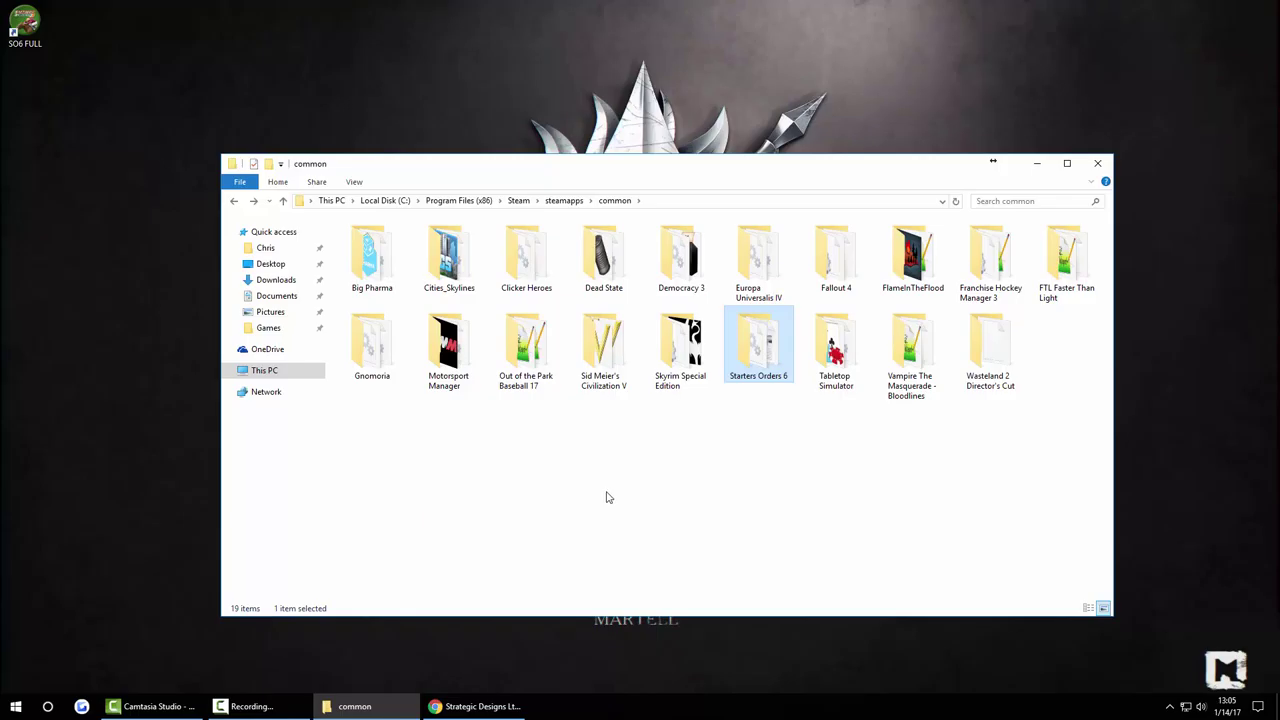
key("BackSpace")
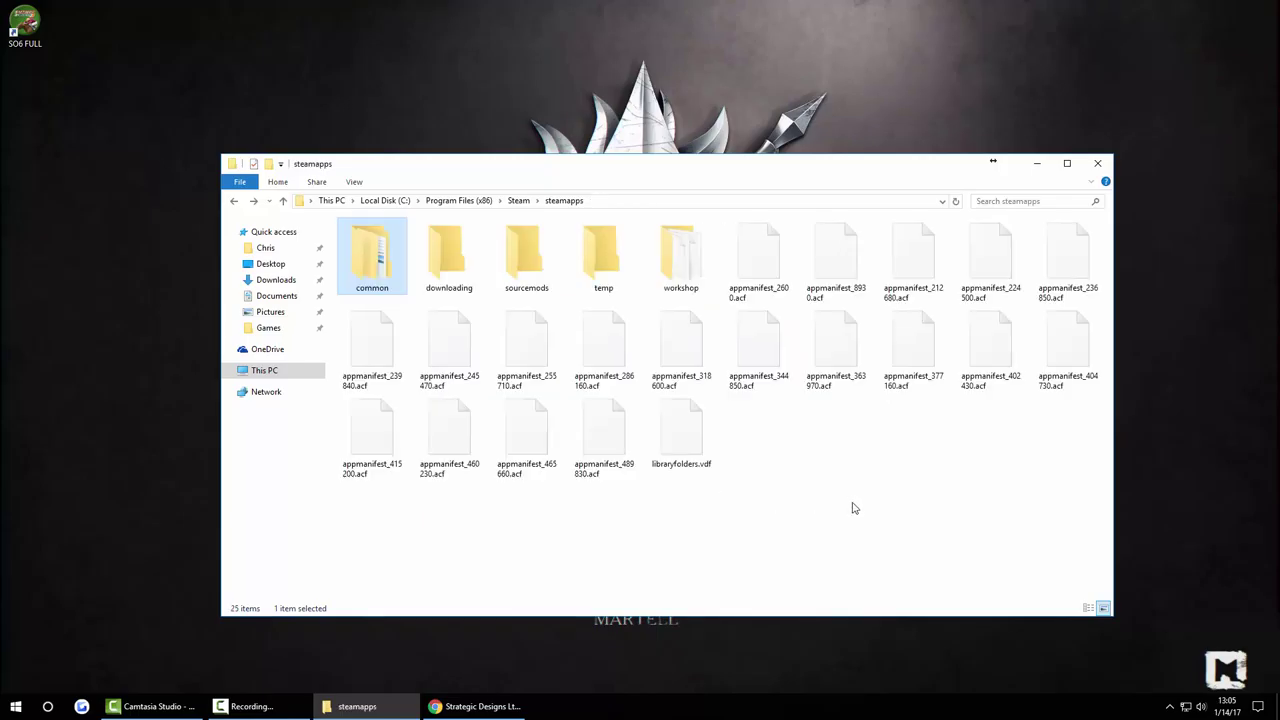
left_click(1099, 164)
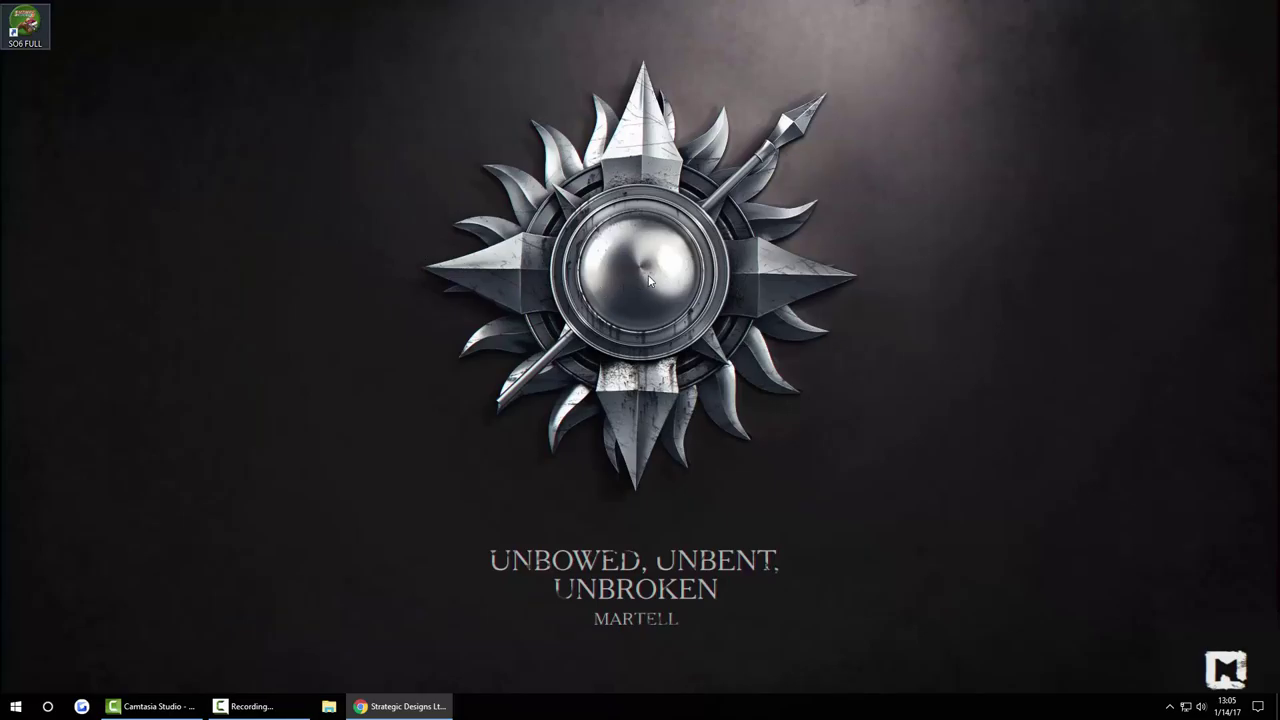
left_click_drag(25, 25, 633, 298)
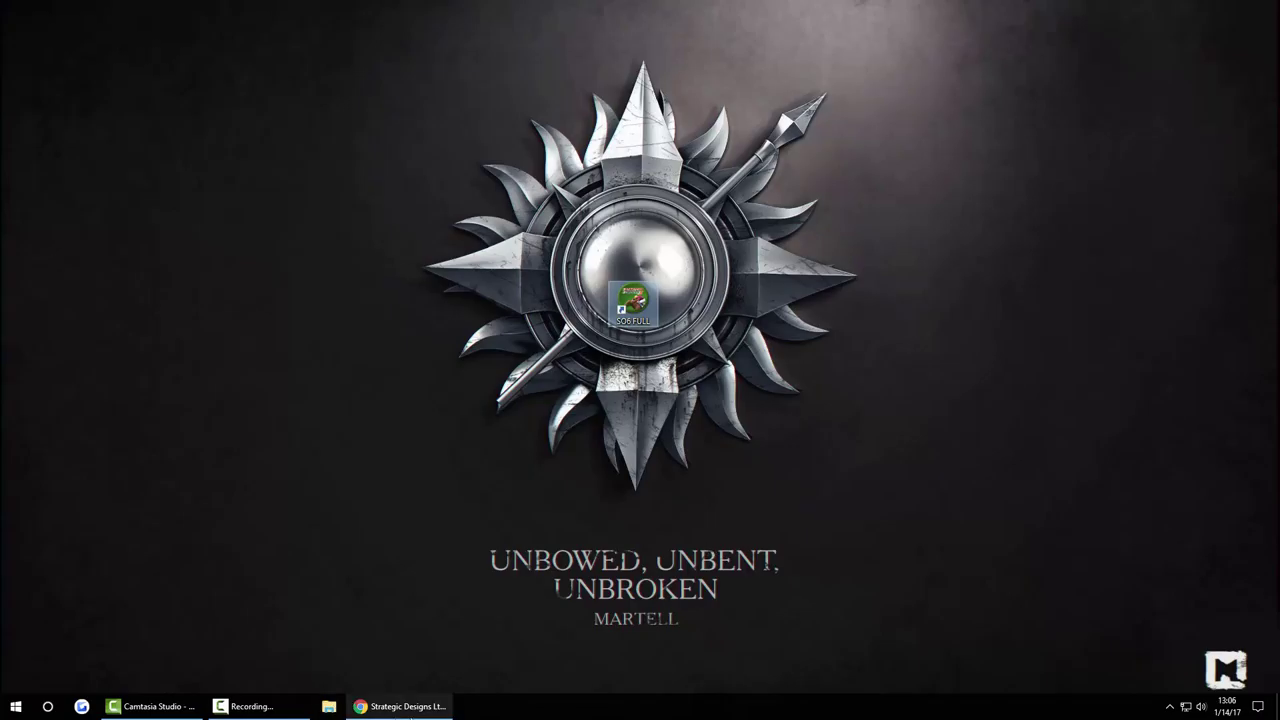
- Switch to Chrome, dismiss the downloads bar, and review the download links and notes in the Start It US Mod - International Update topic
left_click(400, 706)
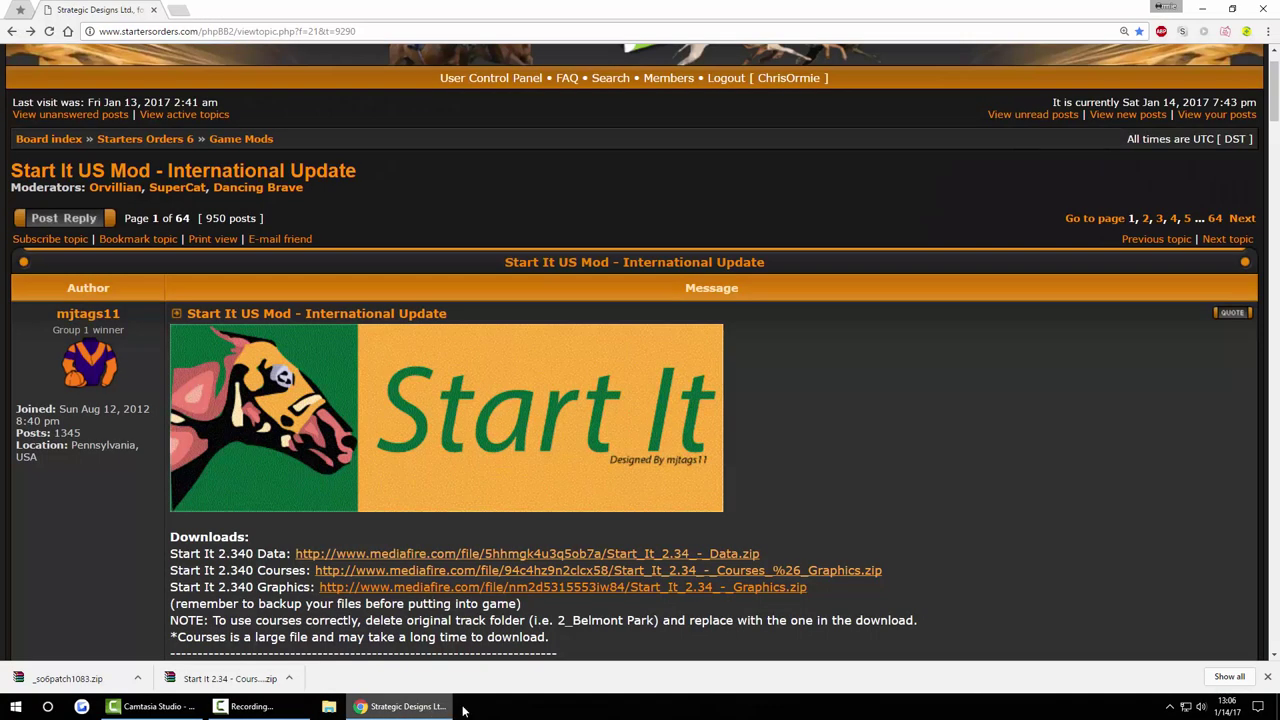
left_click(1267, 678)
scroll(1070, 488, "down", 4)
scroll(1065, 485, "up", 1)
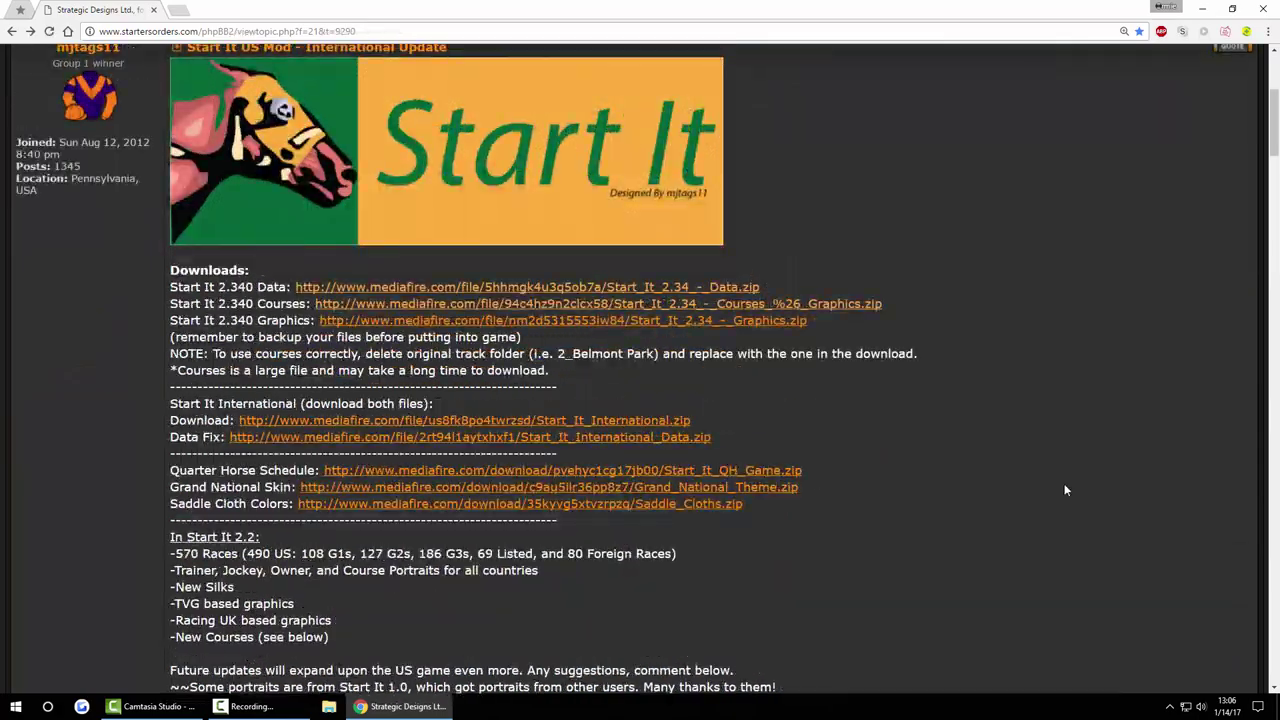
scroll(1064, 490, "up", 1)
scroll(1061, 489, "up", 1)
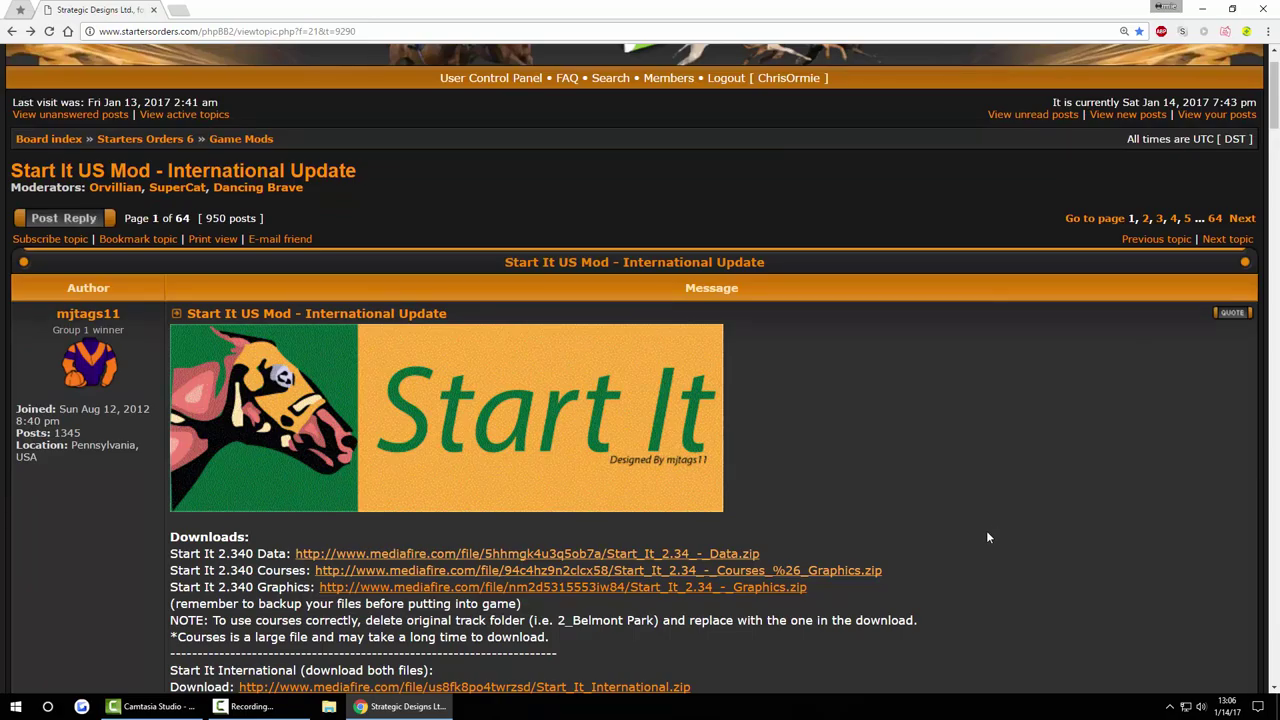
scroll(994, 523, "down", 1)
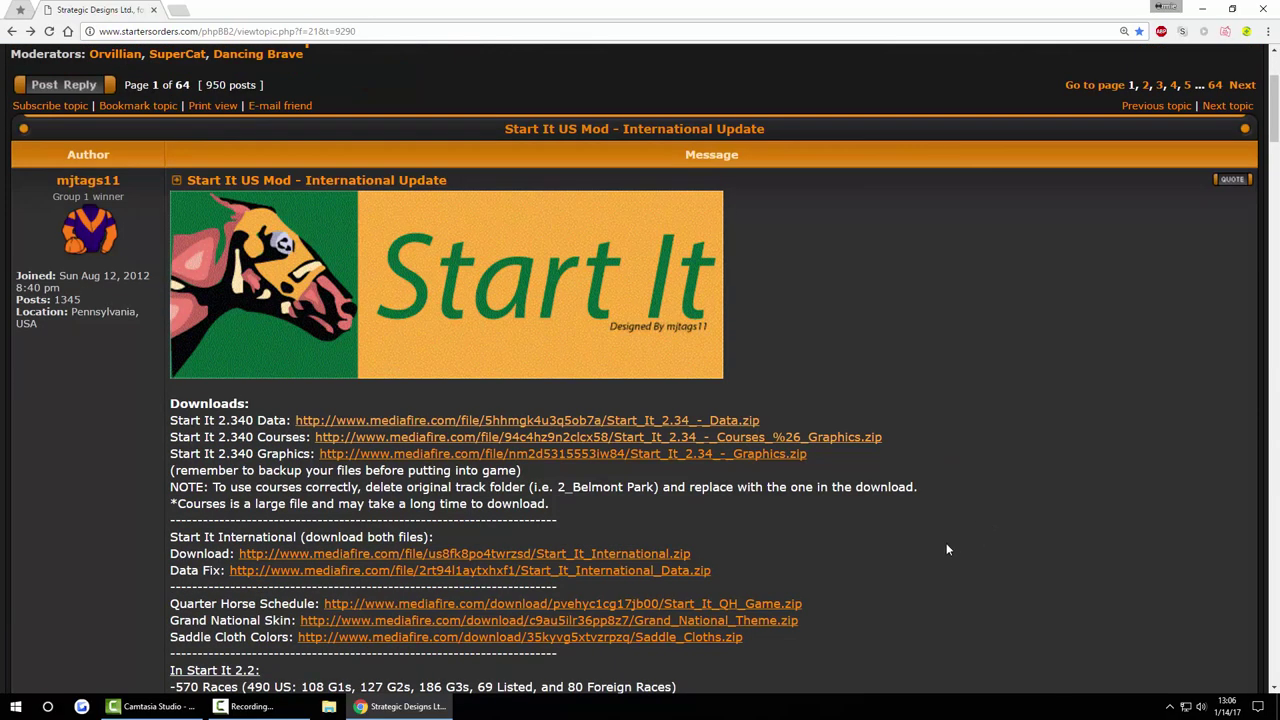
scroll(942, 484, "down", 2)
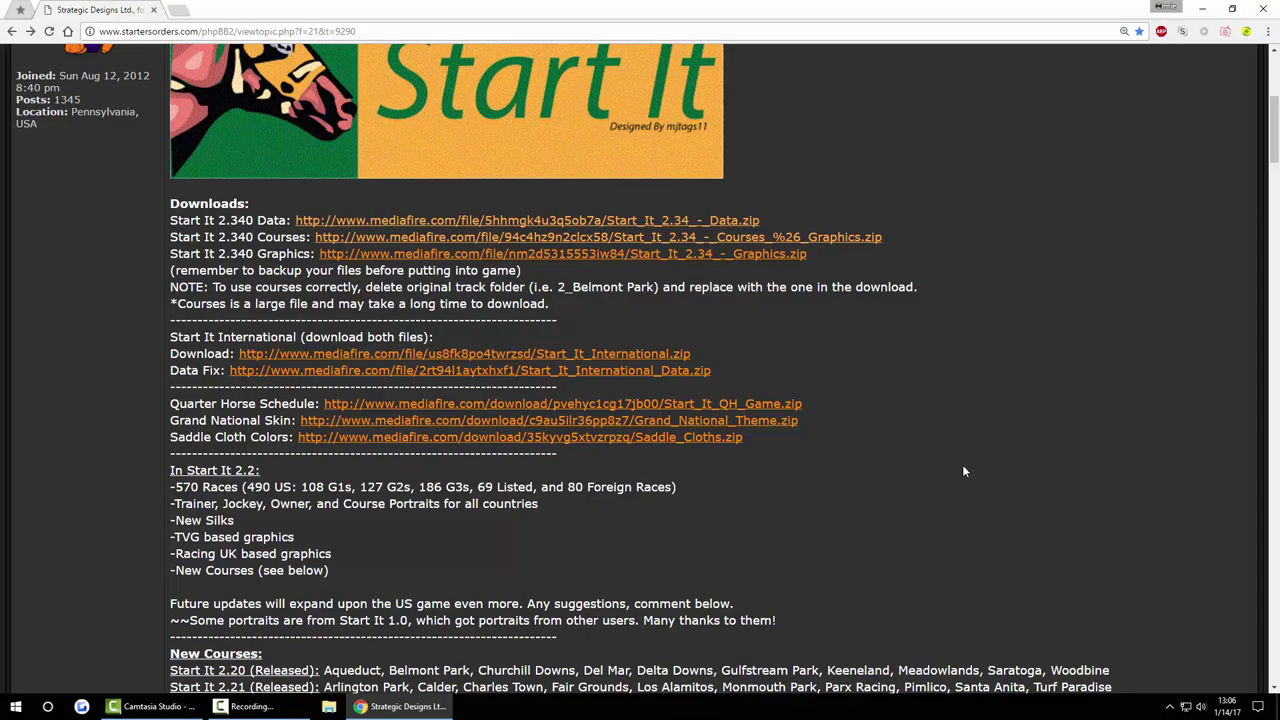
scroll(952, 457, "up", 3)
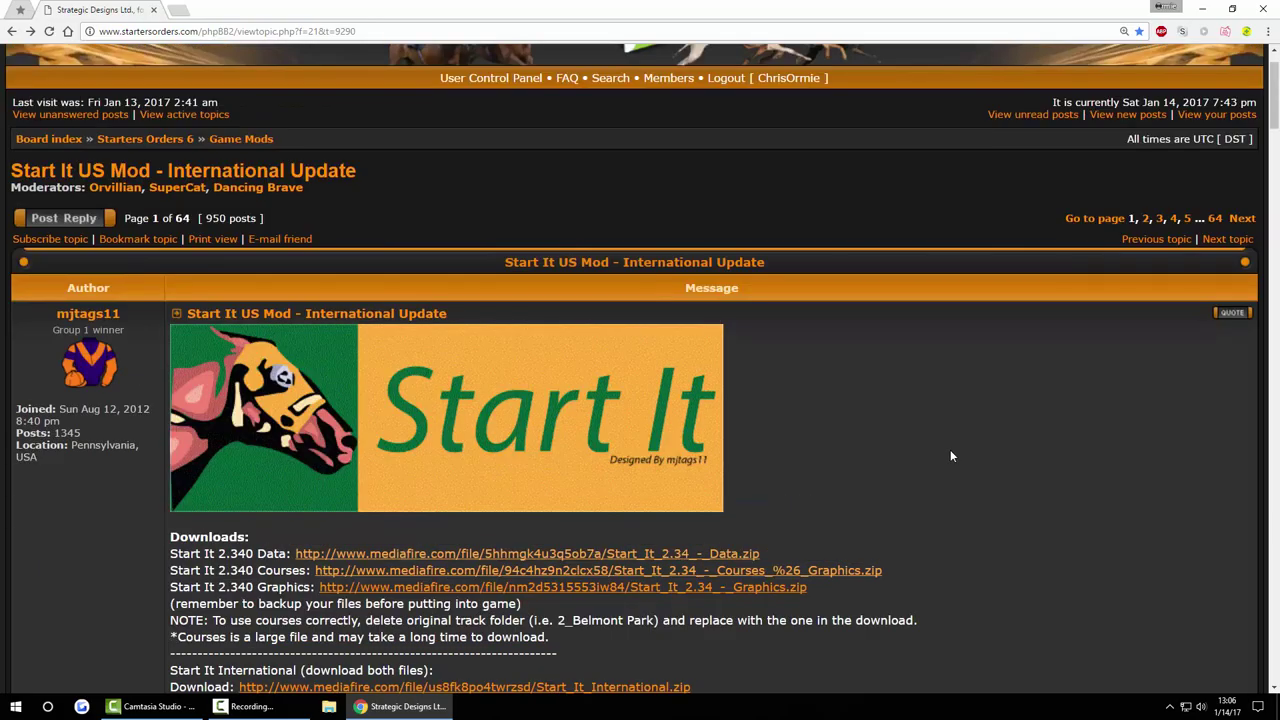
scroll(955, 452, "down", 1)
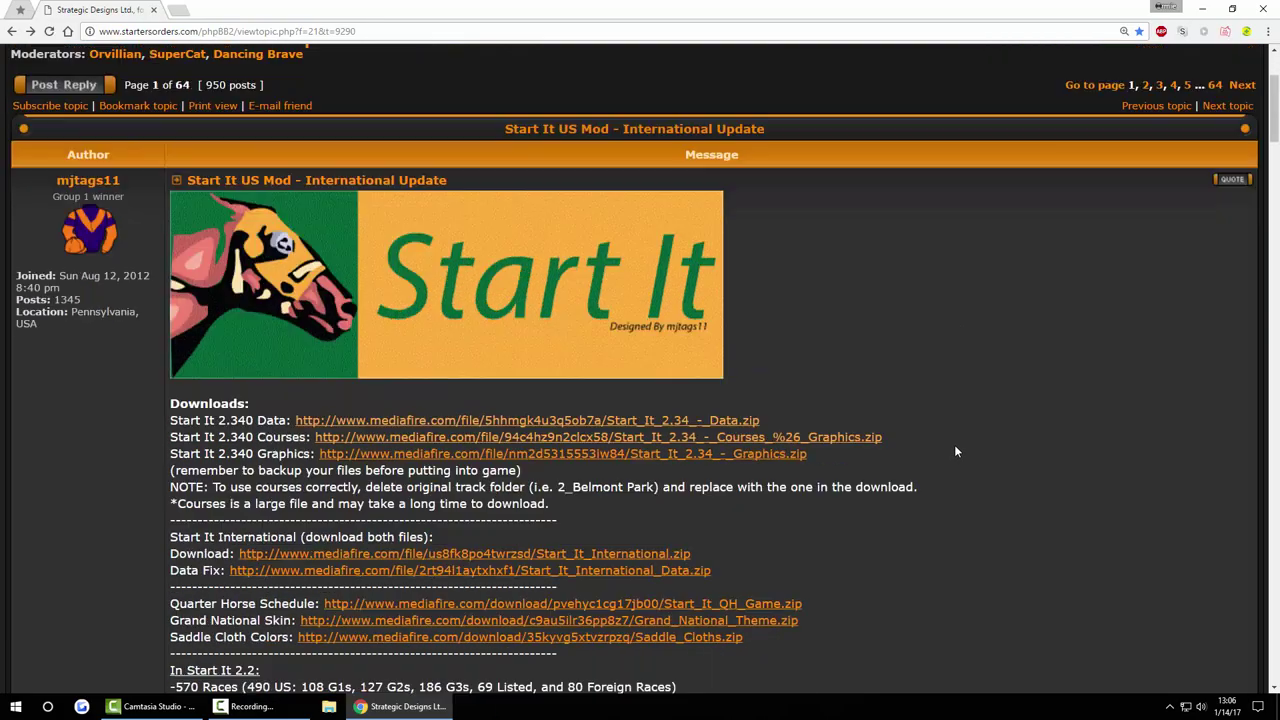